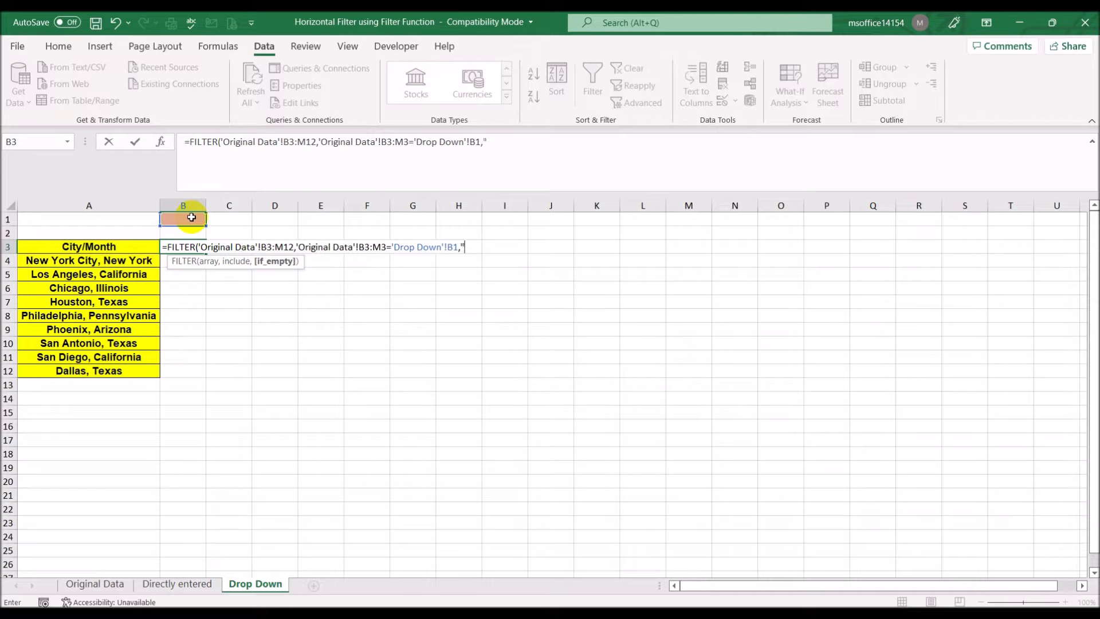
Finish the B3 FILTER formula with "Result not found" as the if-empty text, and choose Apr in B1's month list
type("Result not found\"")
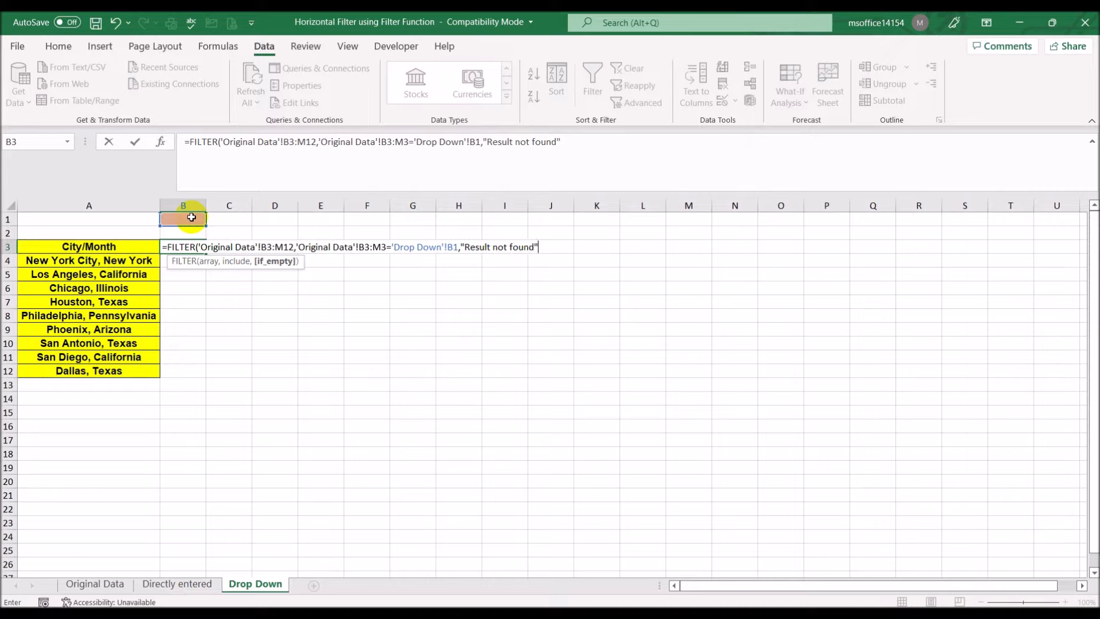
type(")")
left_click(191, 217)
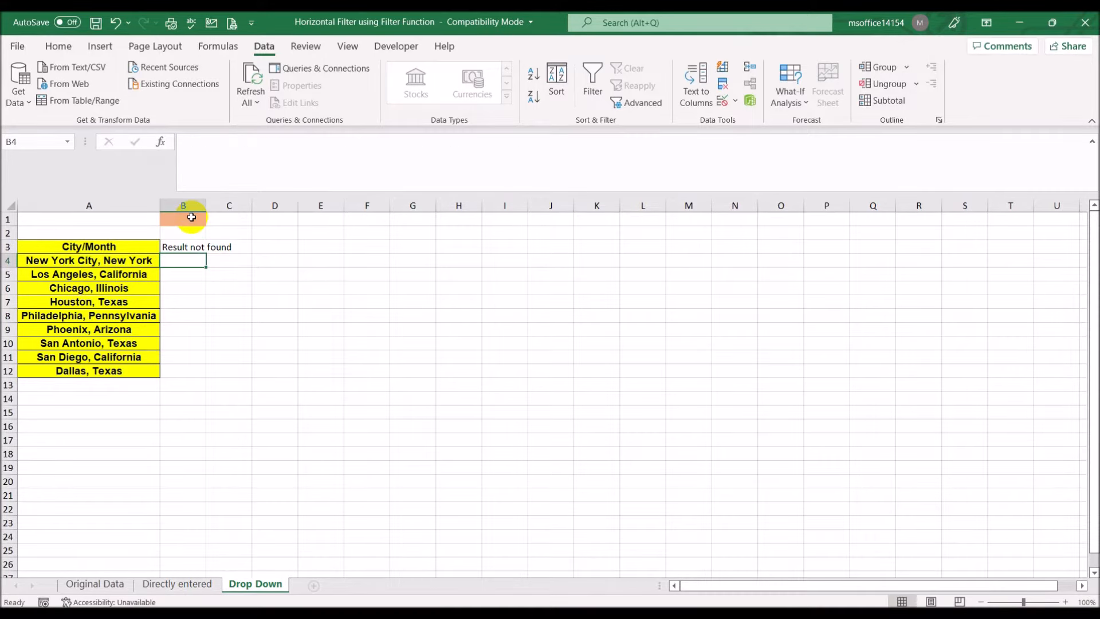
left_click(213, 219)
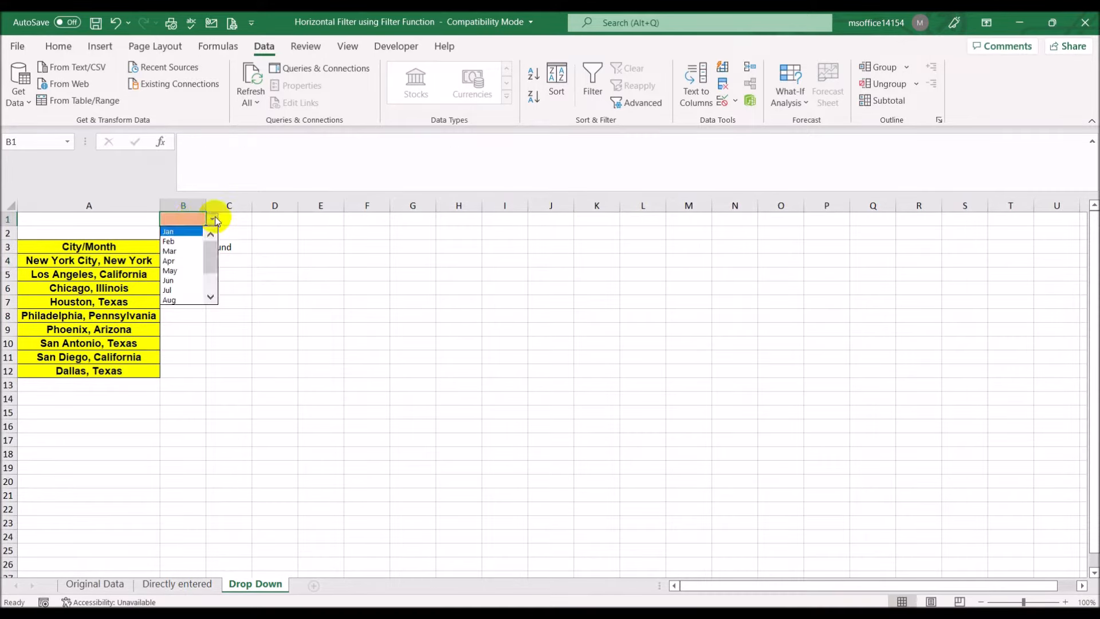
left_click(184, 261)
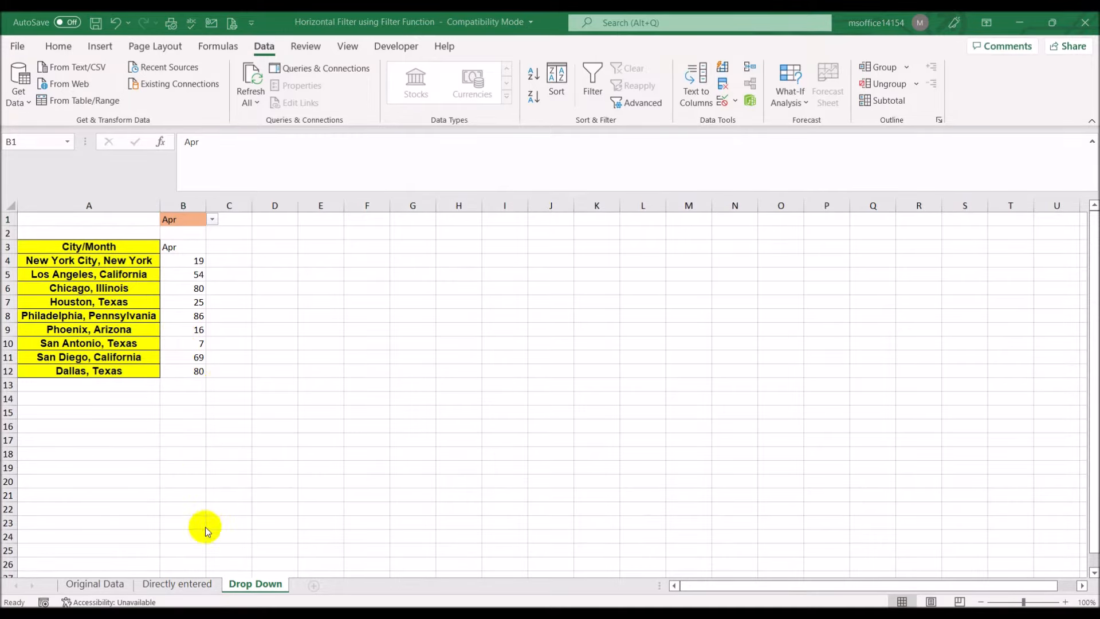
Center the contents of column B on the Drop Down sheet horizontally
left_click(183, 206)
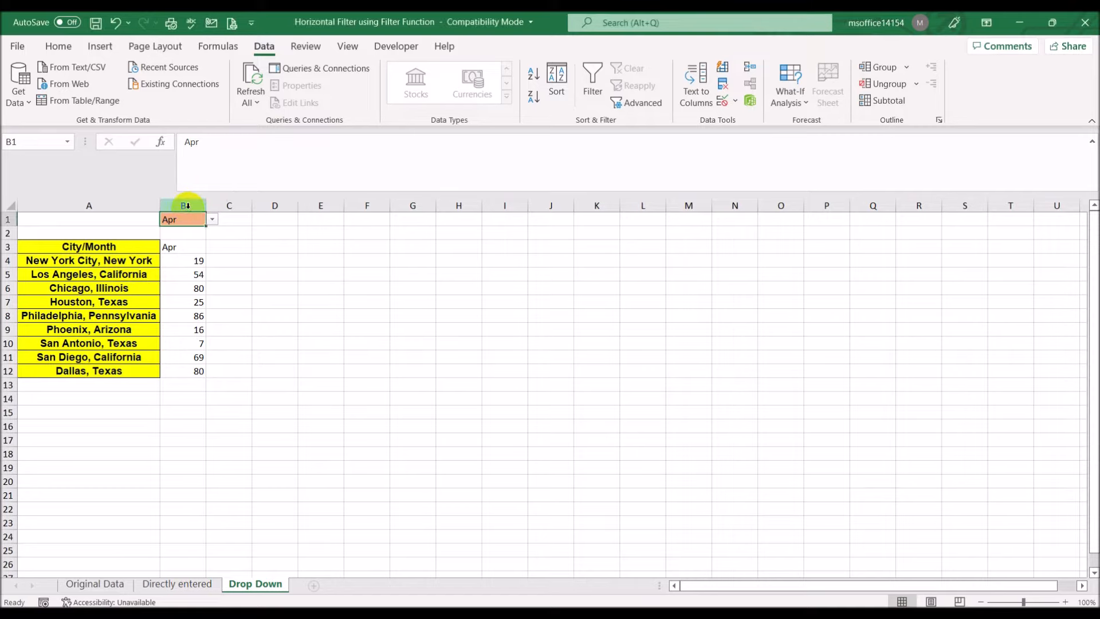
left_click(59, 46)
left_click(313, 96)
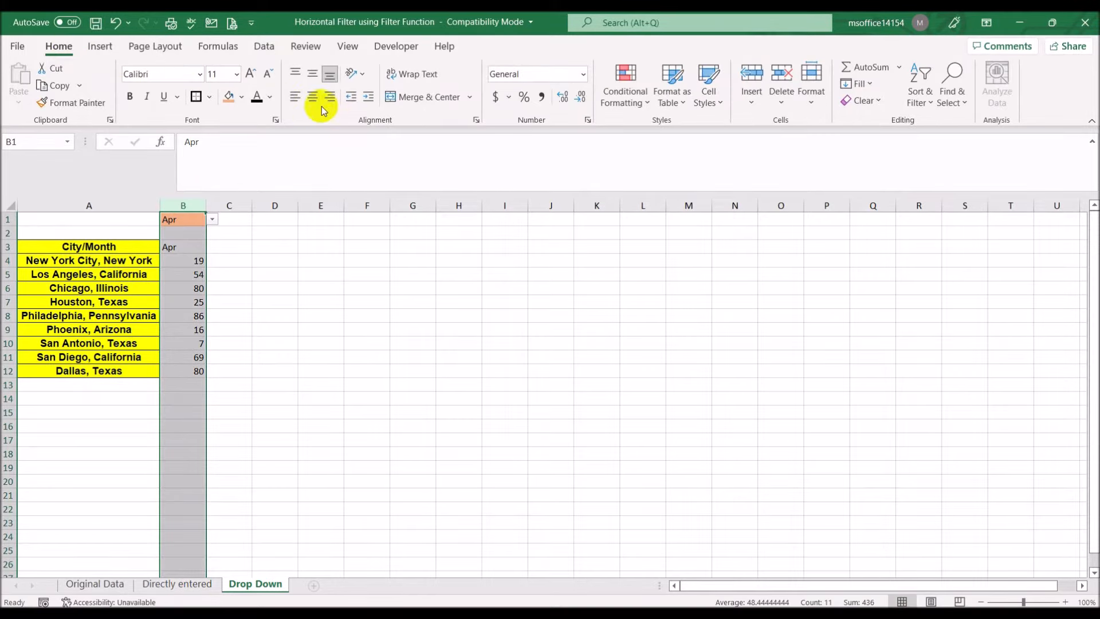
left_click(339, 296)
Check the Directly entered sheet, and choose Aug in B1's month list on the Drop Down sheet
left_click(175, 583)
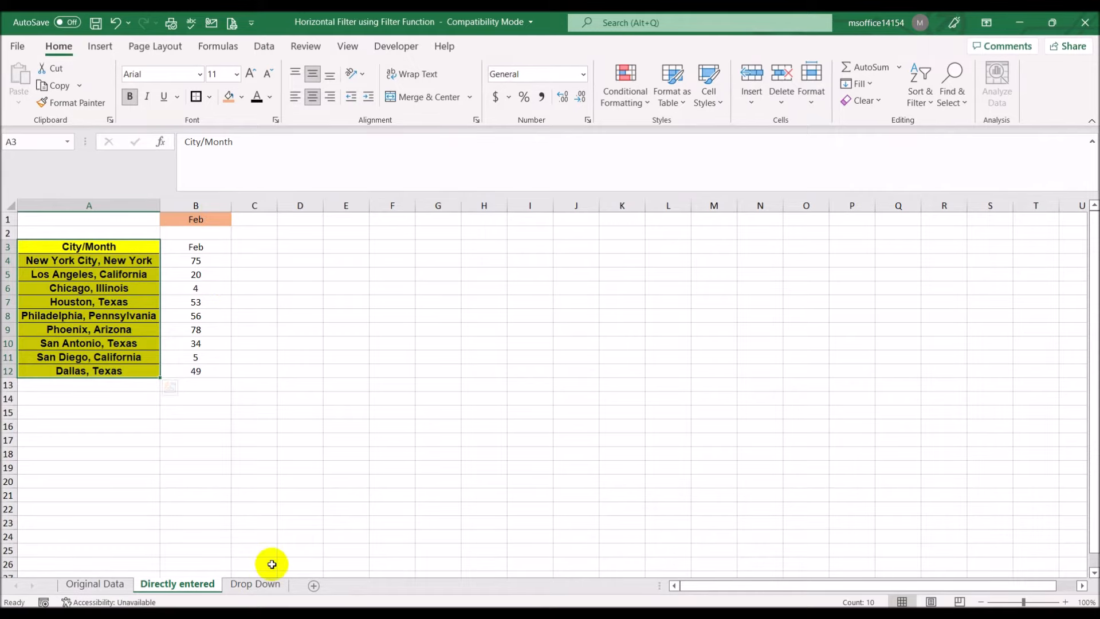
left_click(264, 582)
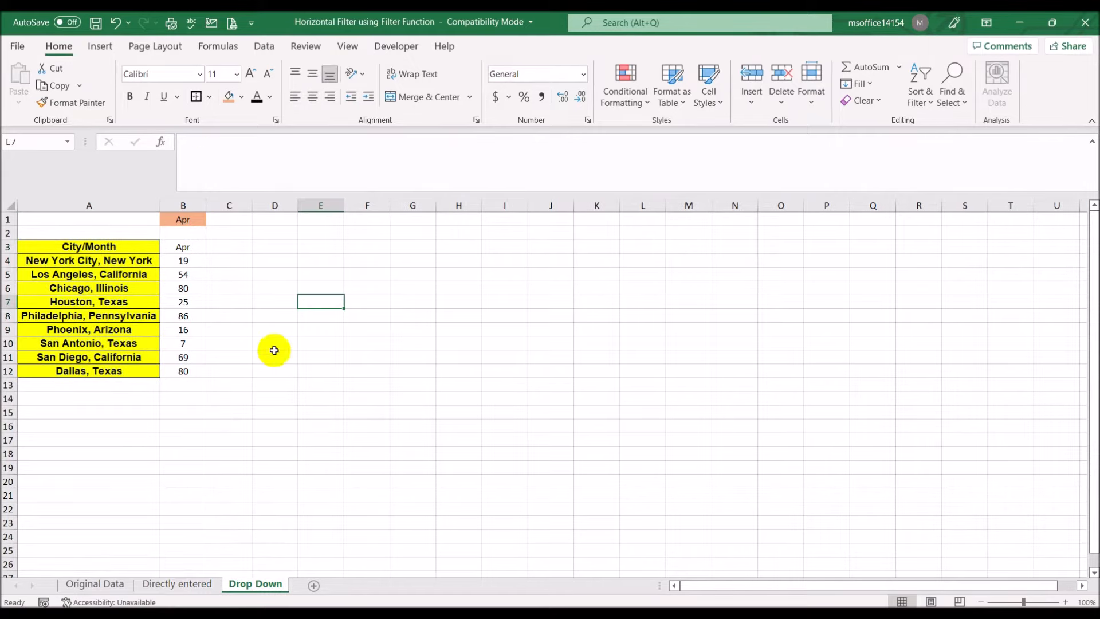
left_click(196, 219)
left_click(213, 220)
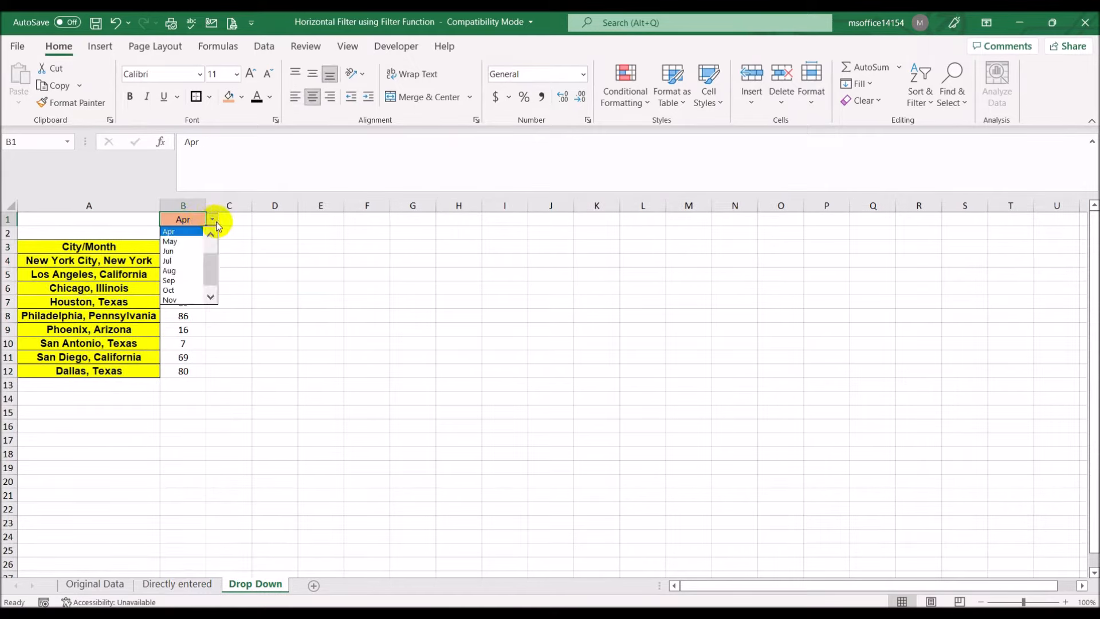
left_click(189, 271)
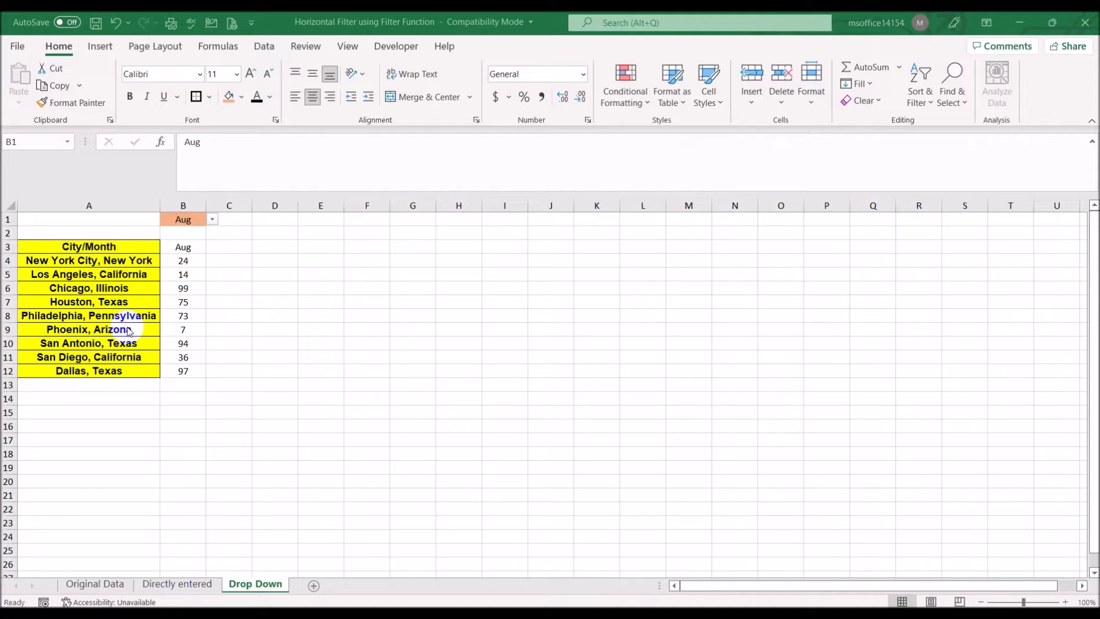
Review the month columns on the Original Data sheet, highlighting columns D to M, and return to the Drop Down sheet
left_click(110, 582)
left_click(109, 583)
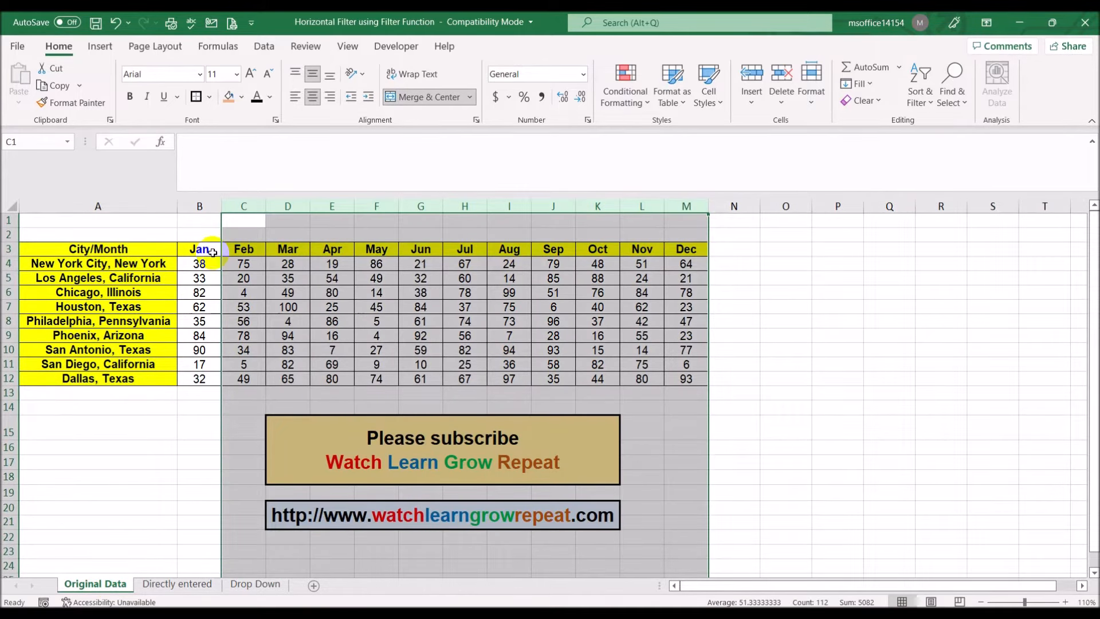
left_click(780, 285)
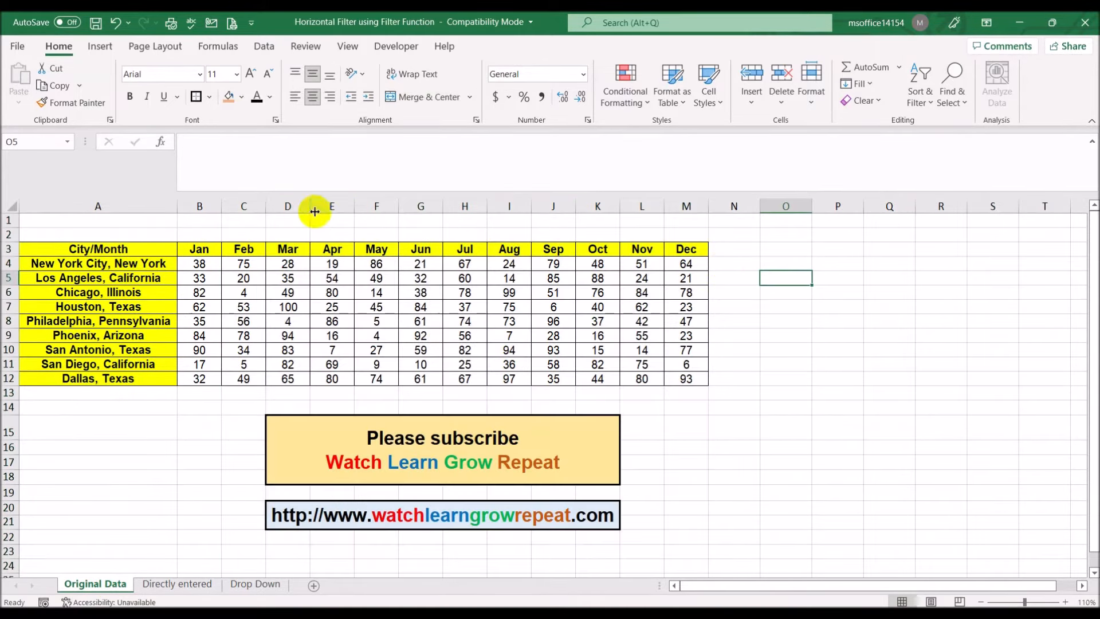
left_click_drag(288, 207, 699, 209)
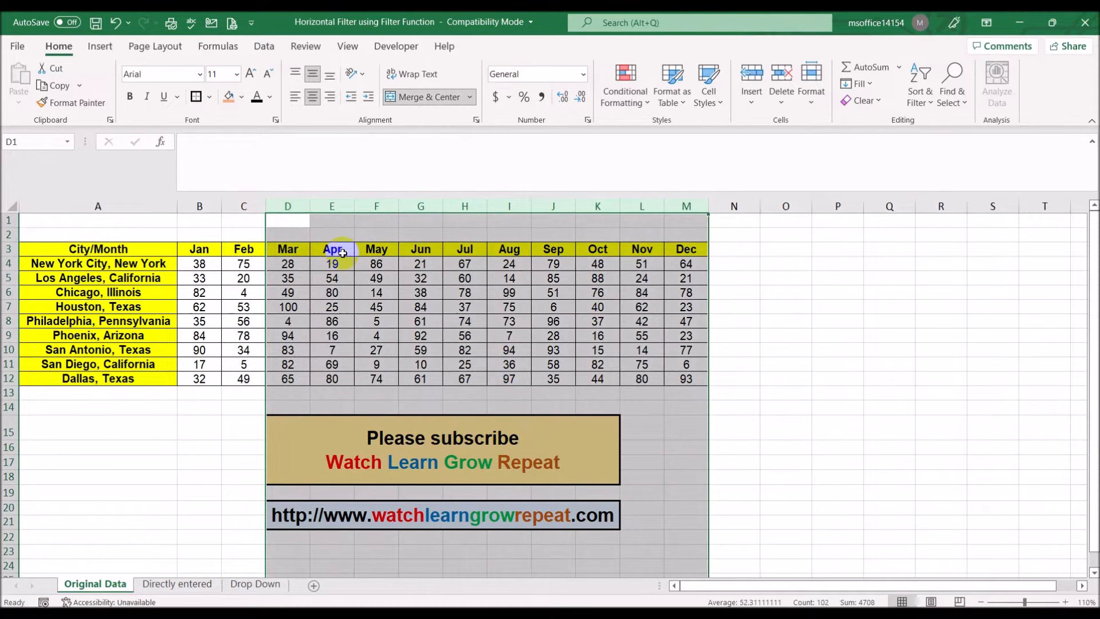
left_click(924, 367)
left_click(268, 587)
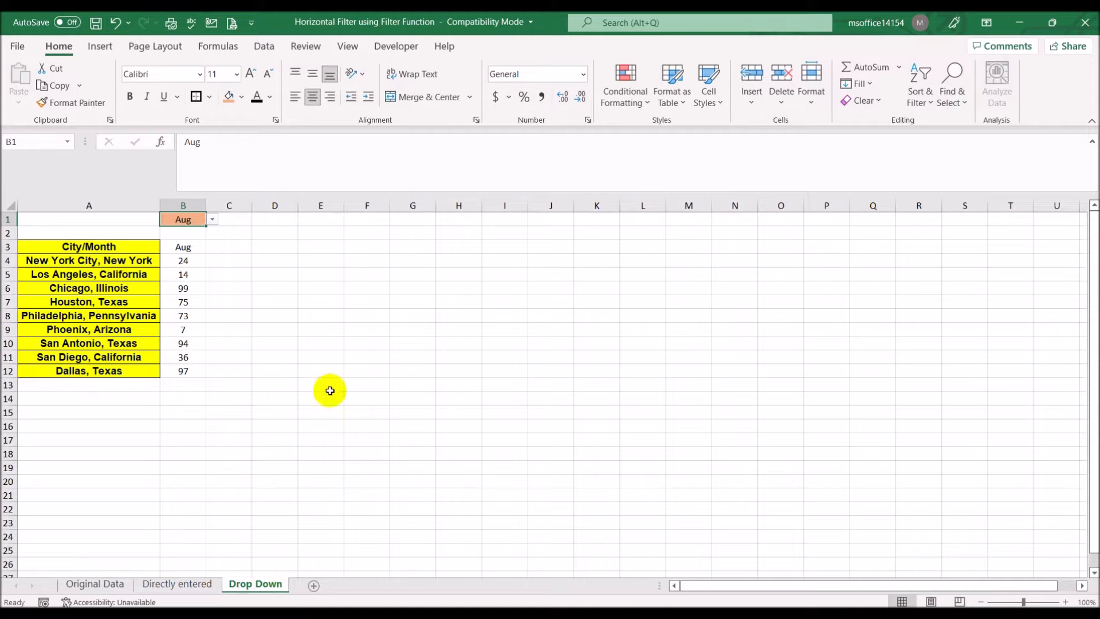
Add a new worksheet after Drop Down and name it "More than one month"
left_click(315, 585)
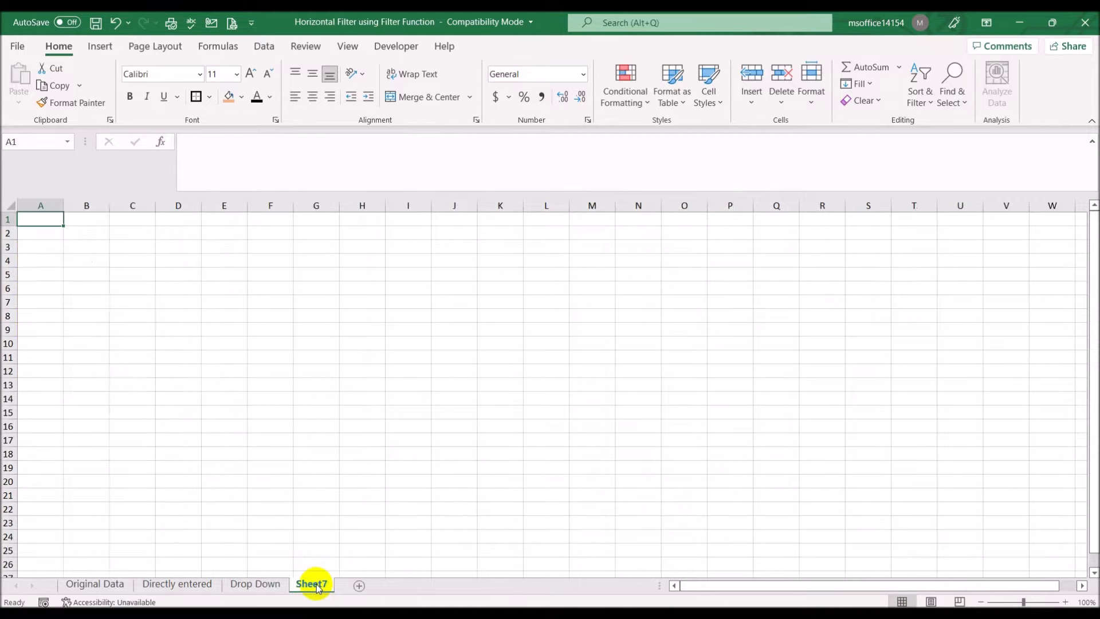
double_click(312, 584)
key("BackSpace")
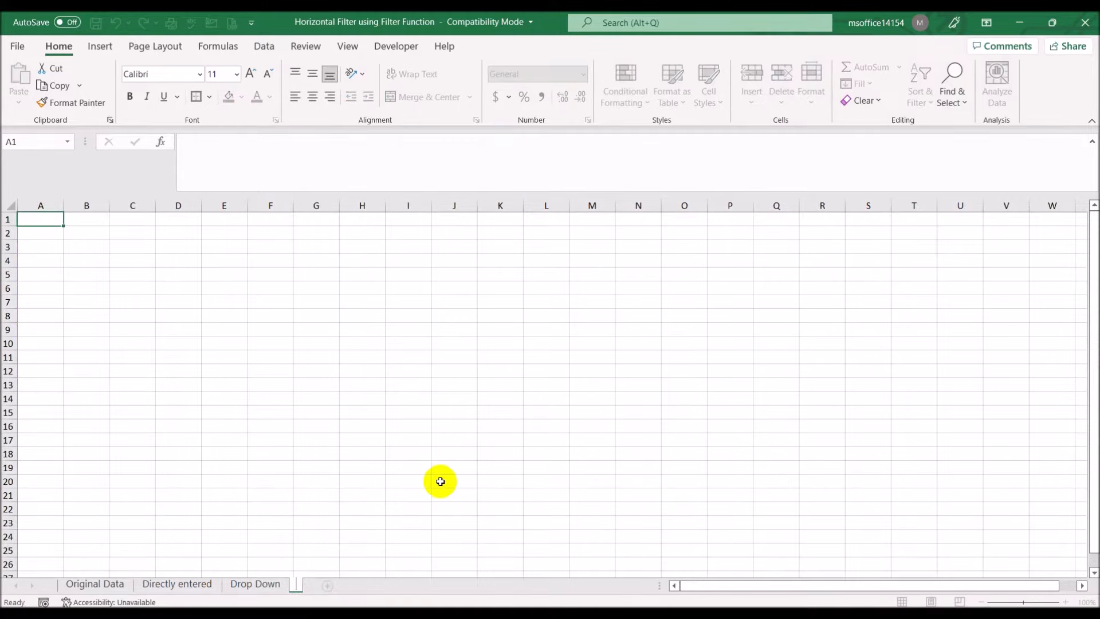
type("More than")
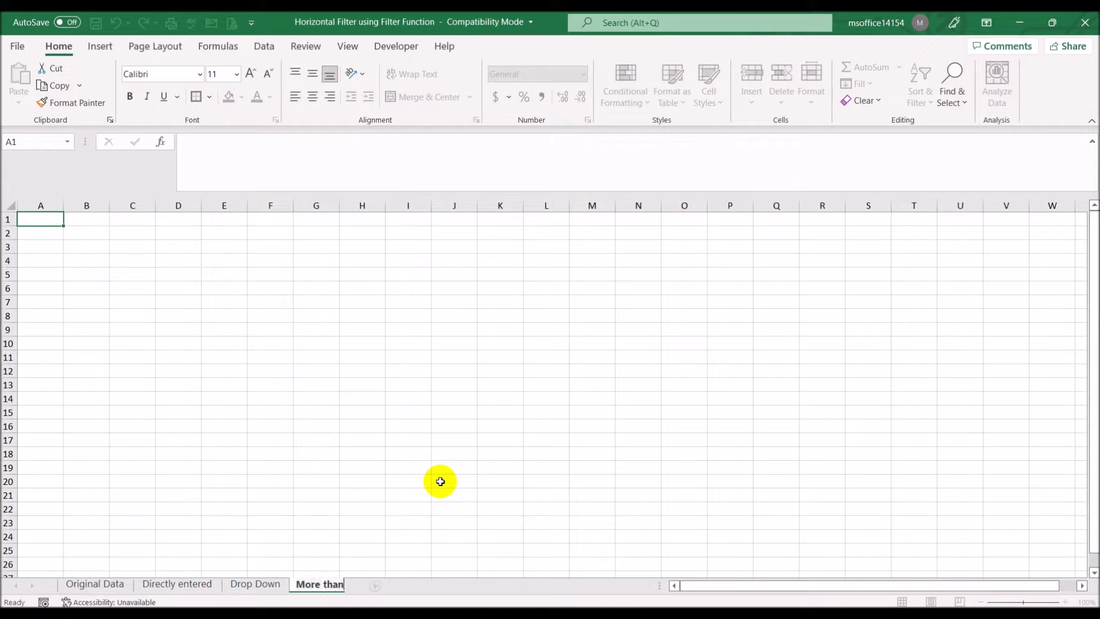
type(" one month")
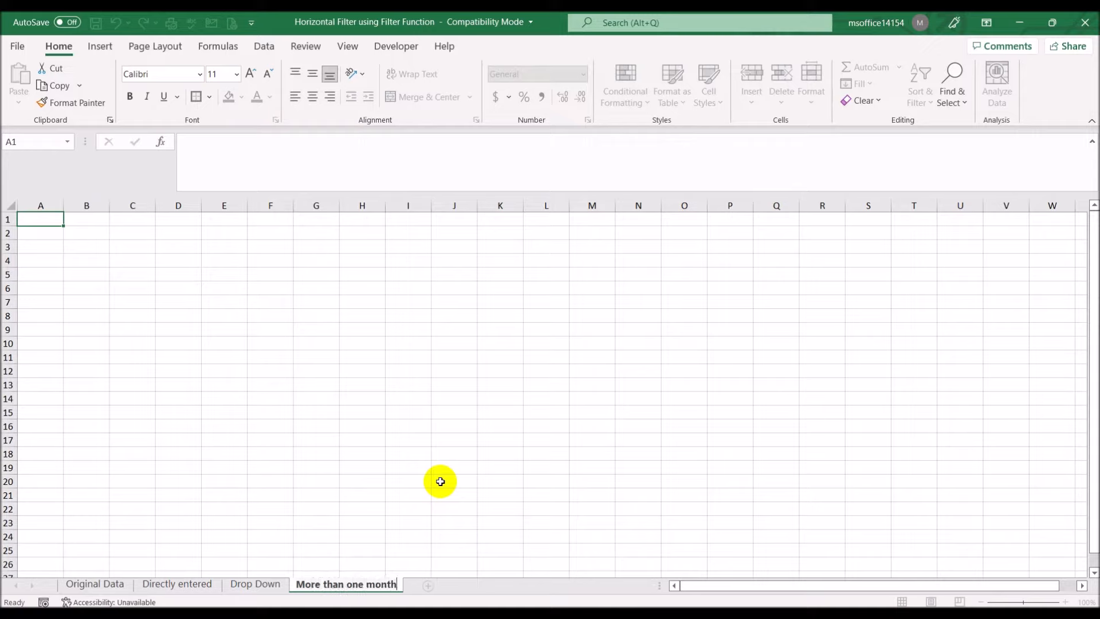
key("Return")
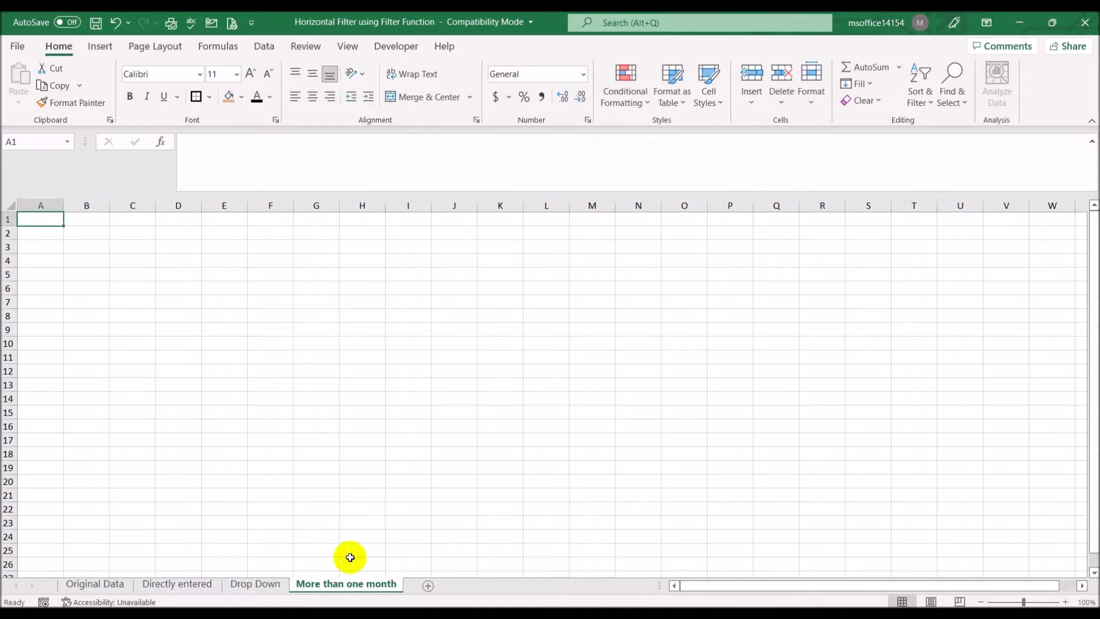
Copy the City/Month list A3:A12 from Drop Down to A3 of More than one month and autofit column A
left_click(281, 584)
left_click_drag(80, 247, 84, 371)
key("ctrl+c")
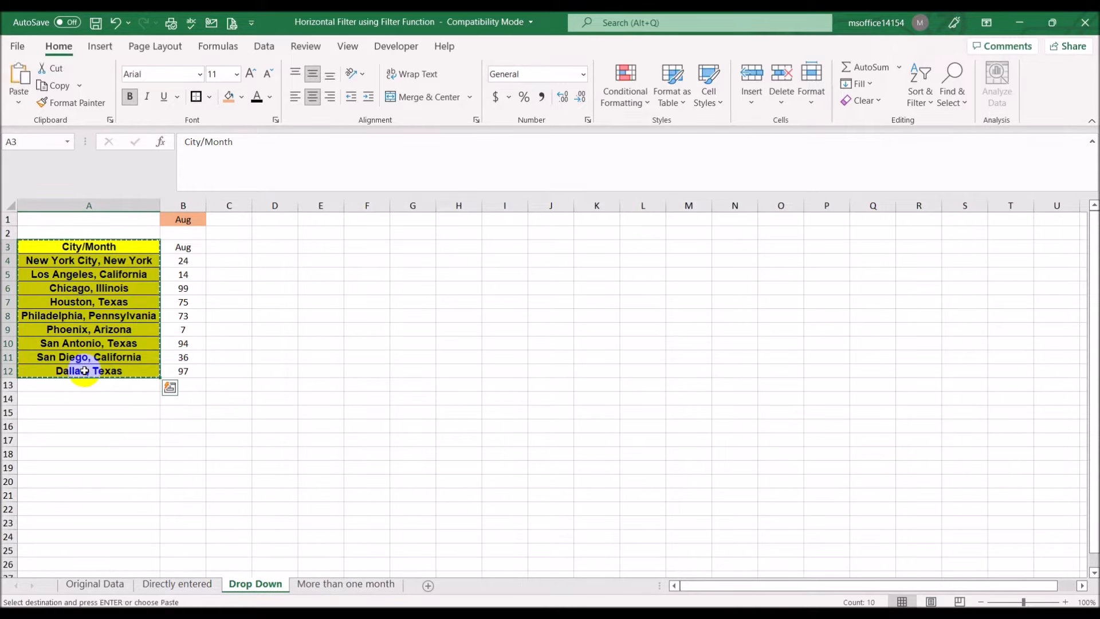
left_click(324, 584)
left_click(28, 246)
key("ctrl+v")
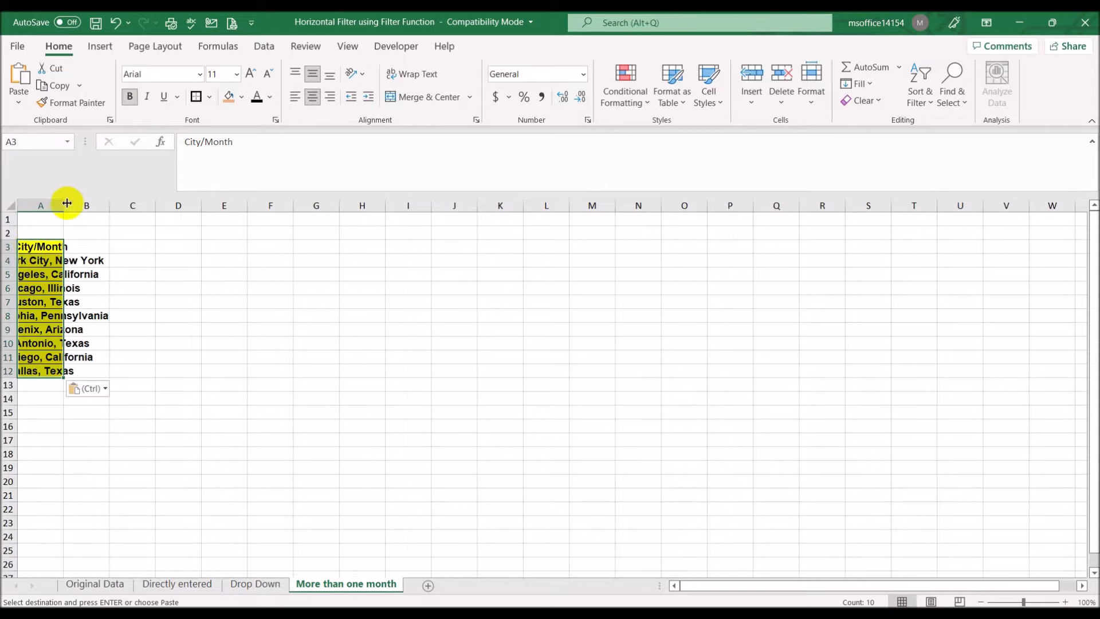
double_click(64, 206)
left_click(252, 584)
left_click(191, 587)
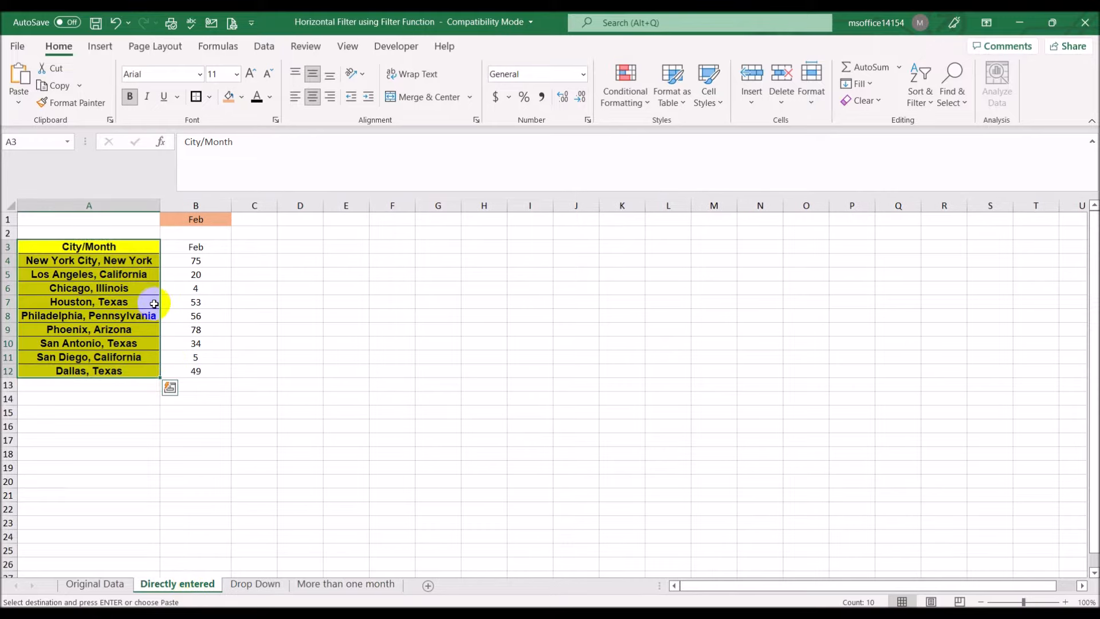
left_click(274, 584)
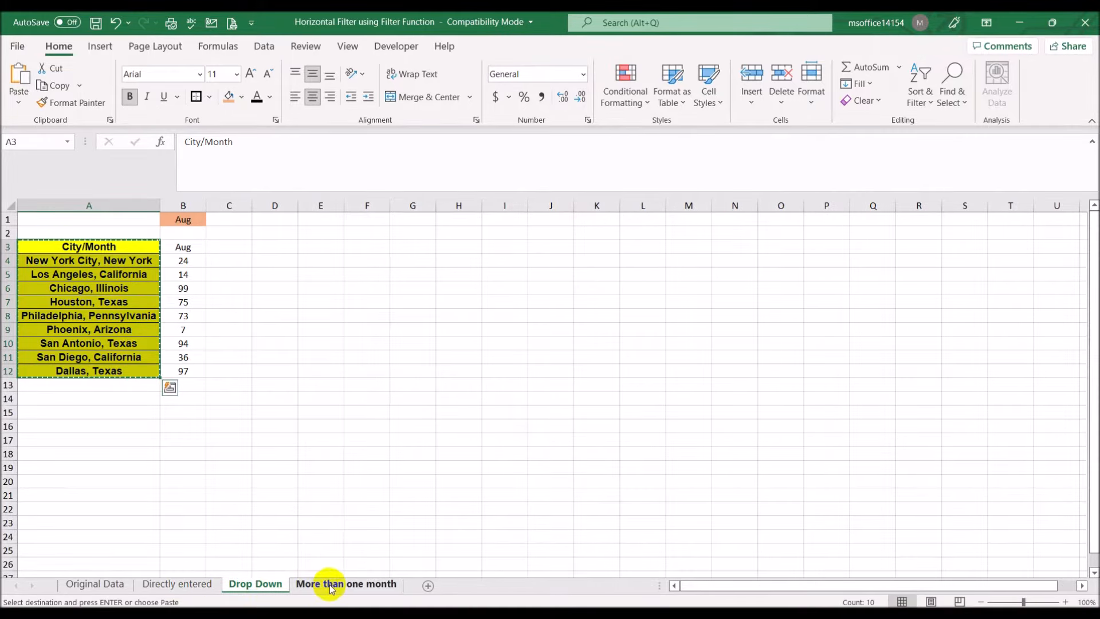
left_click(329, 585)
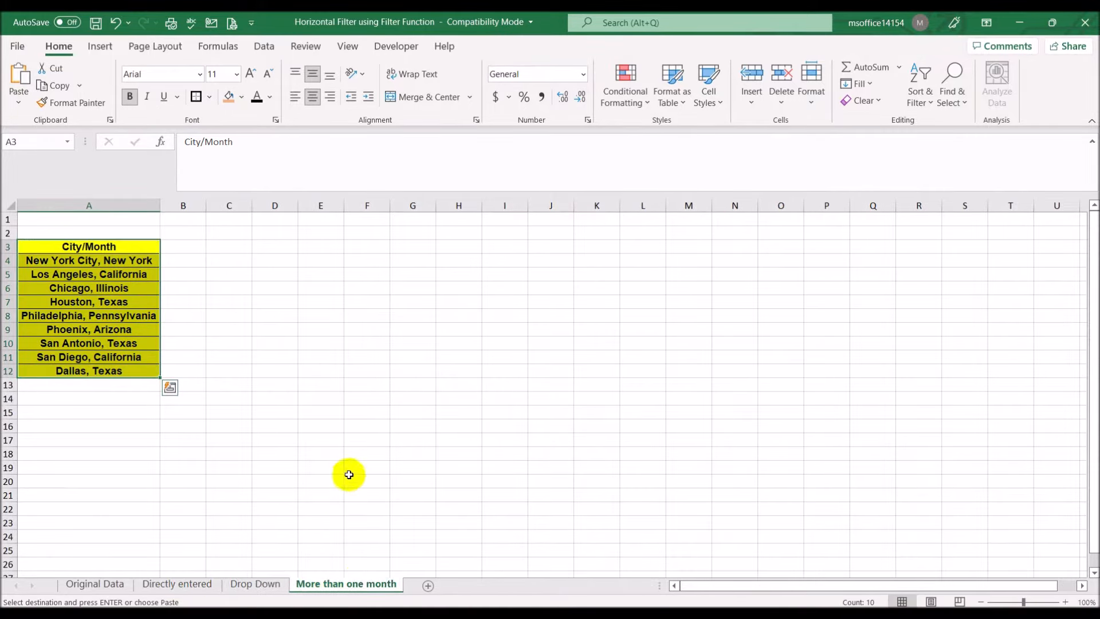
left_click(370, 437)
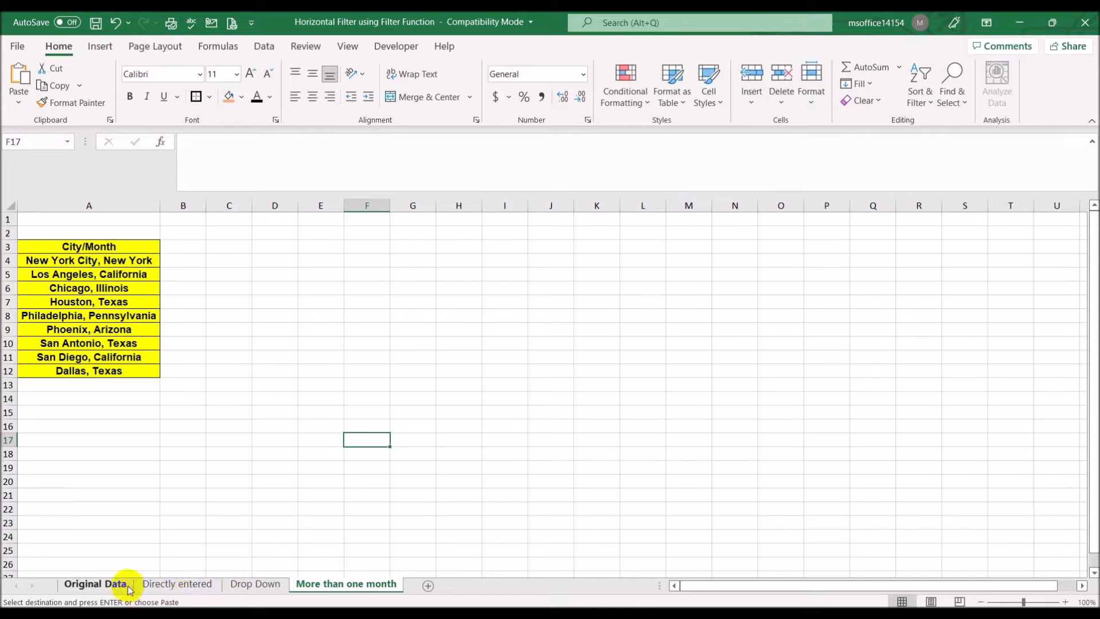
left_click(191, 246)
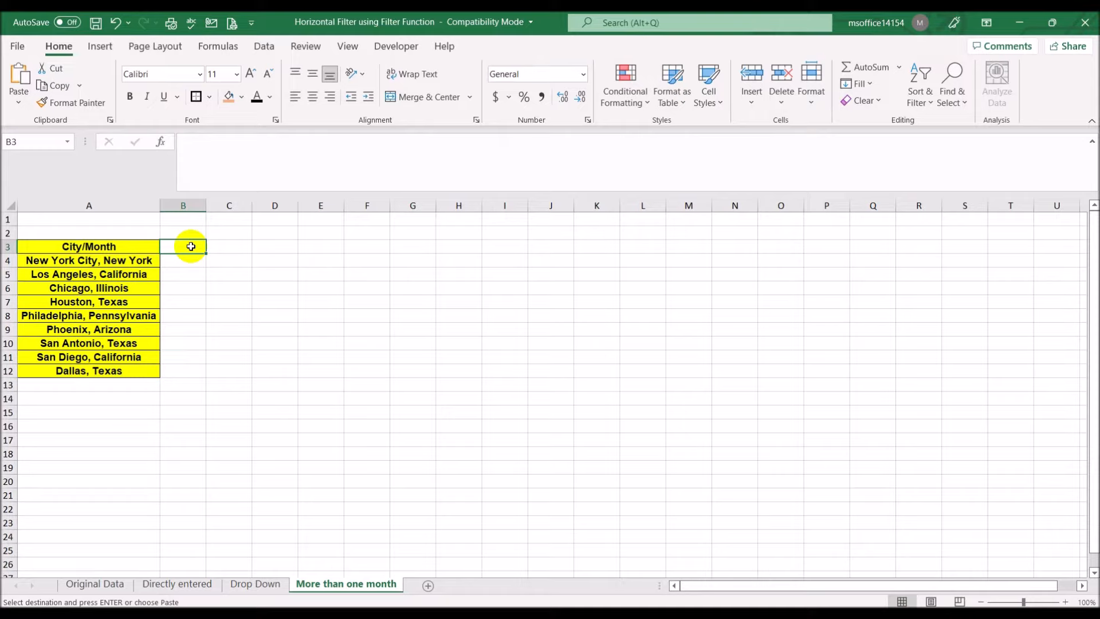
Fill cells B1:M1 on the More than one month sheet with light orange
left_click(192, 221)
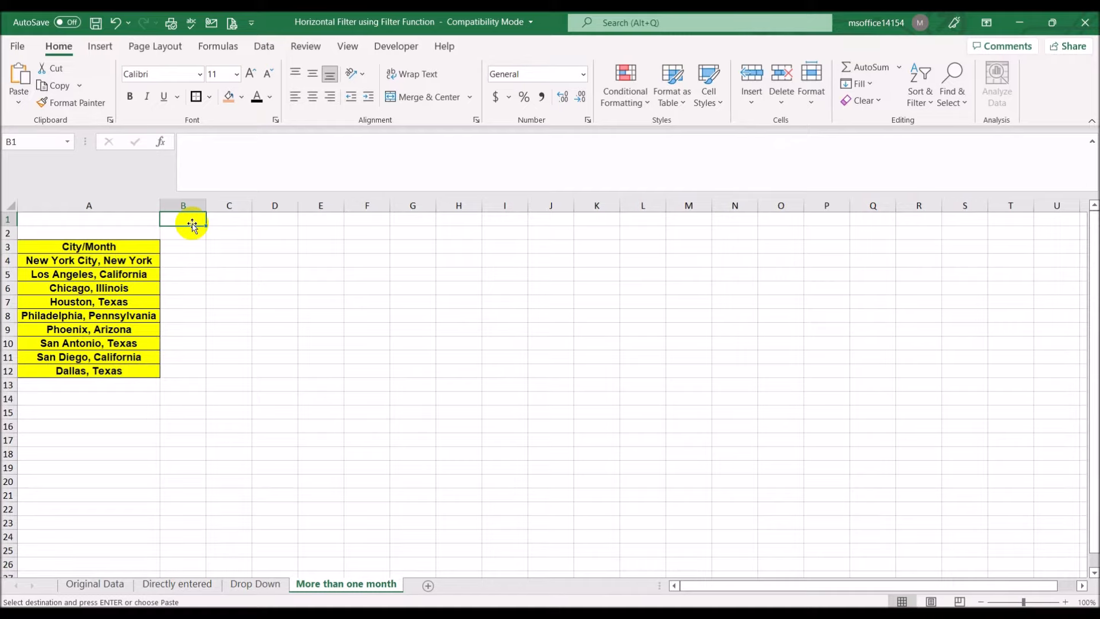
key("shift+Right")
key("shift+Right")
key("shift+Right")
key("shift+Right")
key("shift+Right")
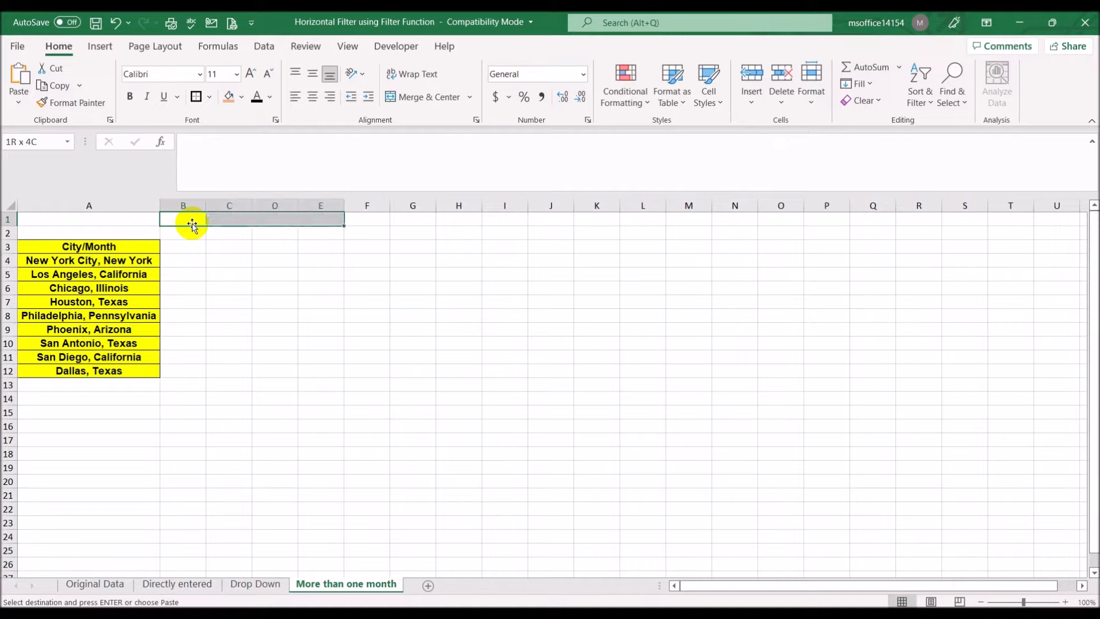
key("shift+Right")
key("shift+Right")
key("shift+Right")
key("shift+Right")
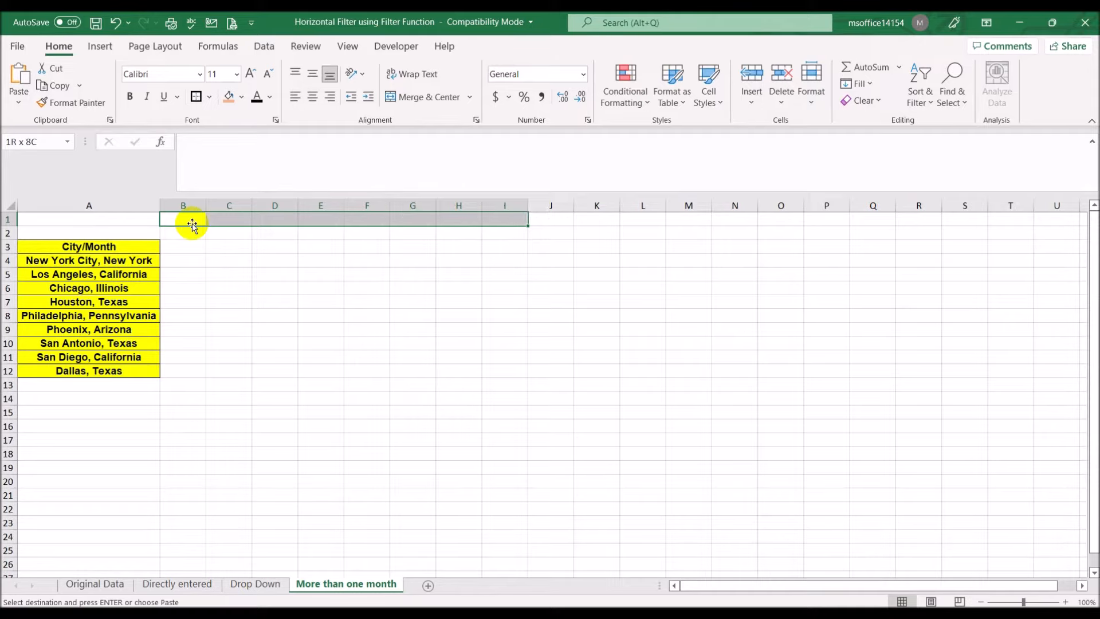
key("shift+Right")
key("shift+Right")
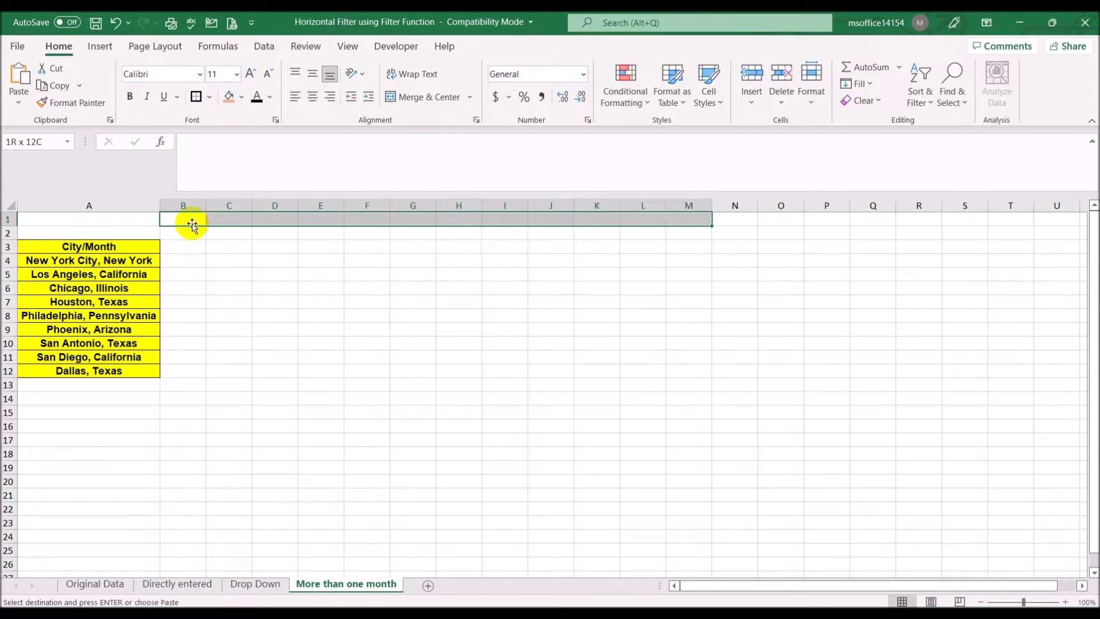
left_click(229, 96)
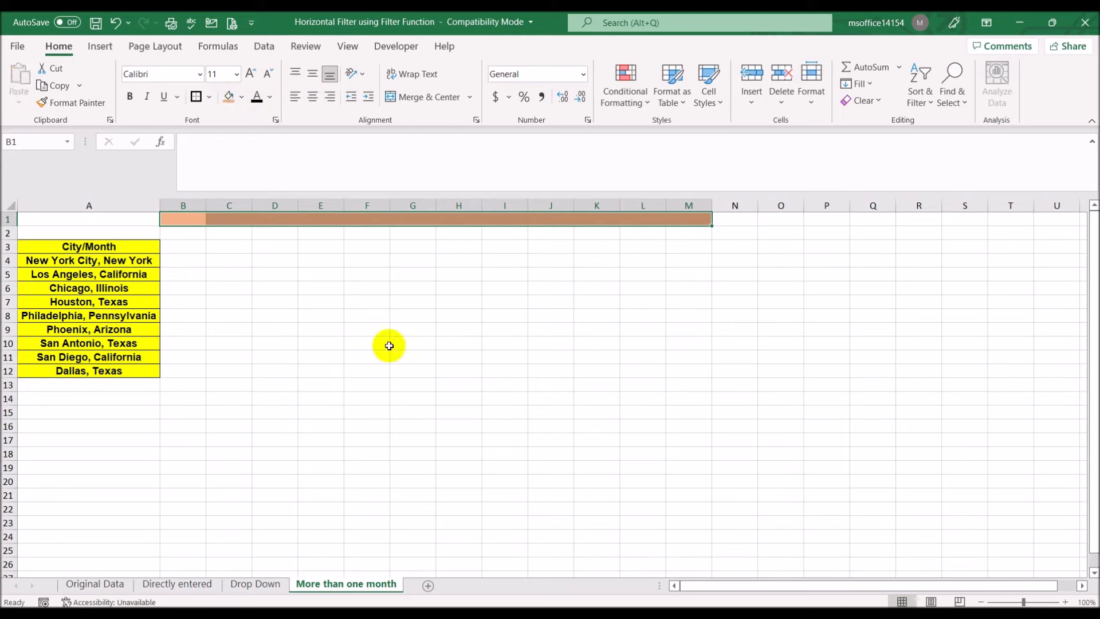
left_click(386, 343)
Apply borders around every cell in the range B1:M1
left_click_drag(184, 219, 689, 221)
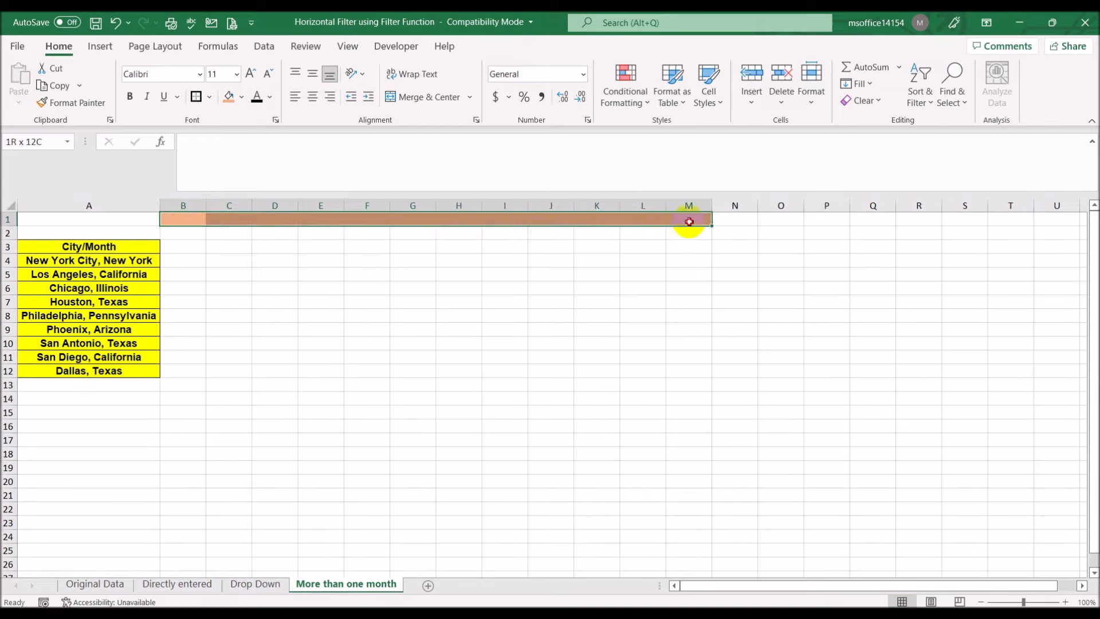
left_click(209, 97)
left_click(229, 241)
left_click(368, 287)
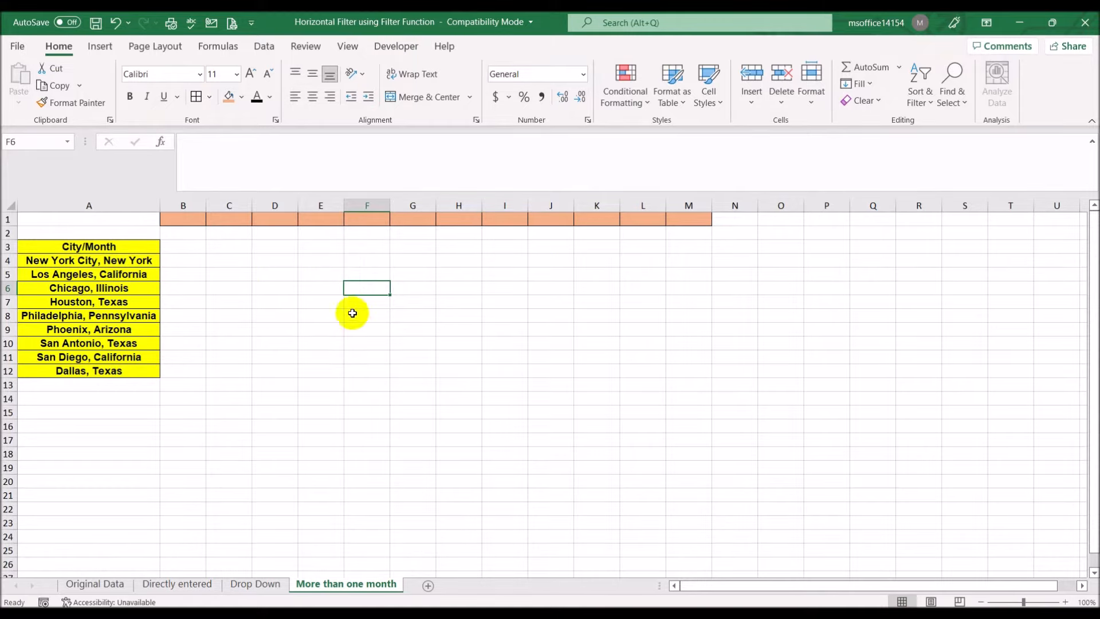
Start a FILTER formula in B3 of More than one month with B3:M12 of the Original Data sheet as the array
left_click(195, 245)
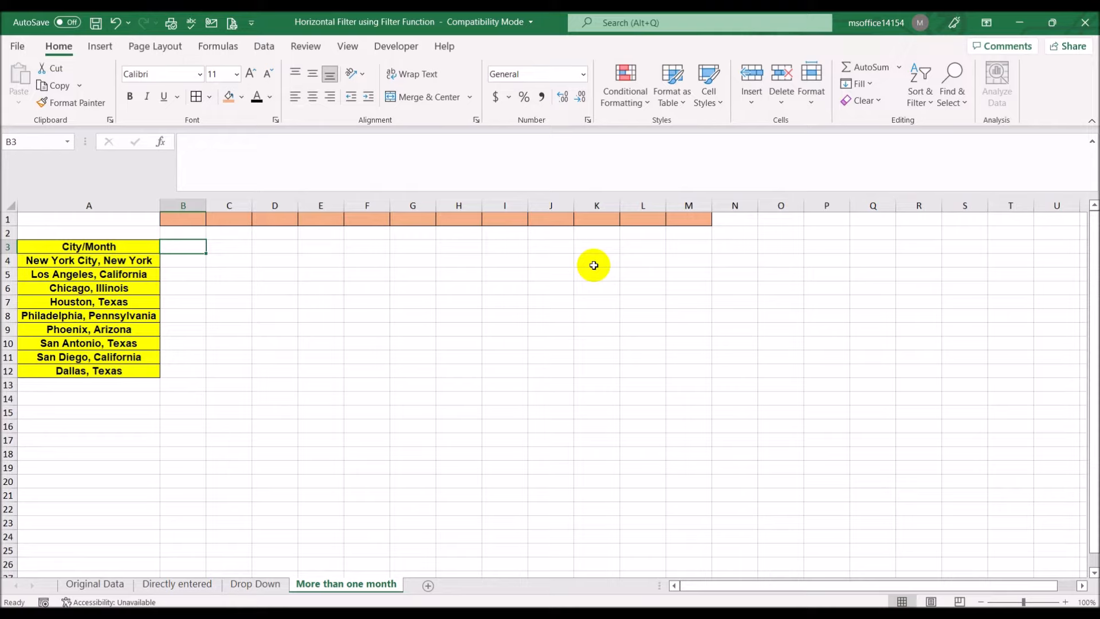
type("=fil")
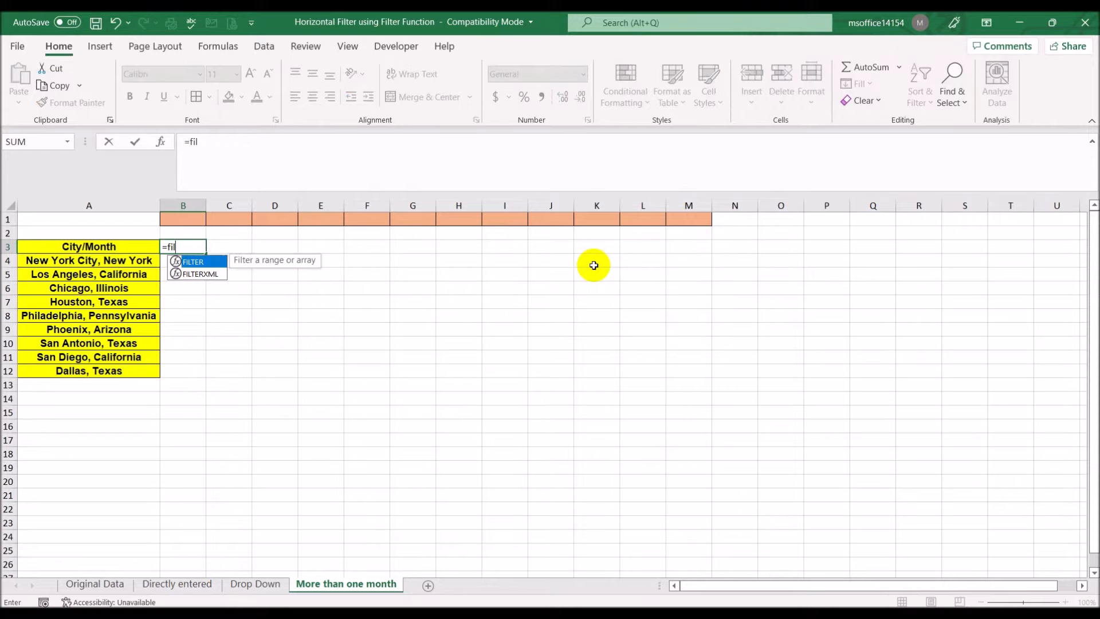
double_click(204, 262)
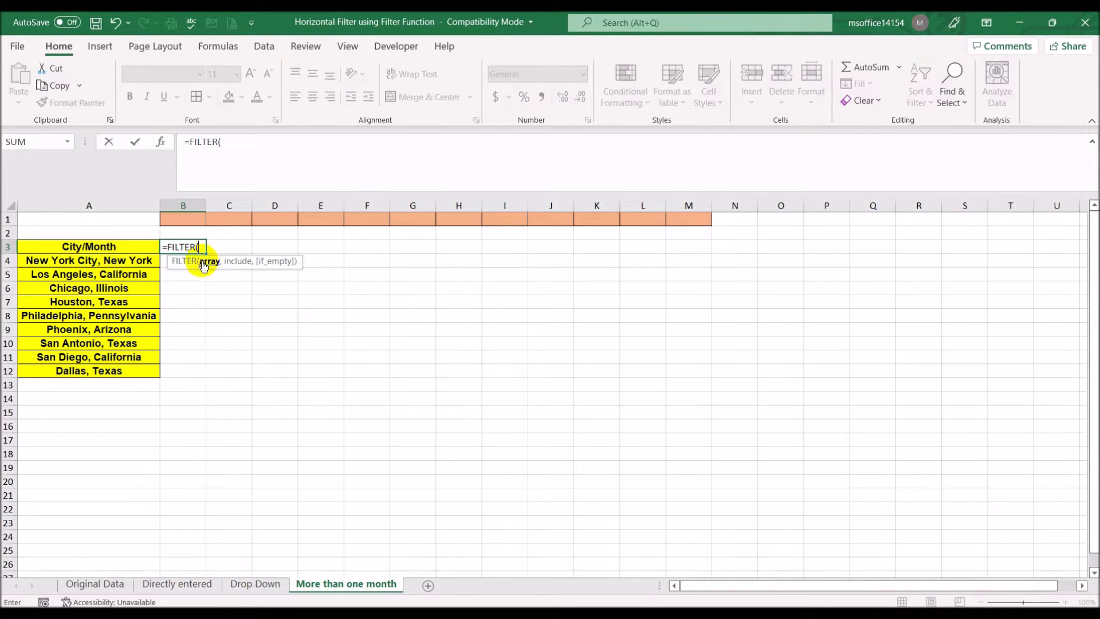
left_click(106, 583)
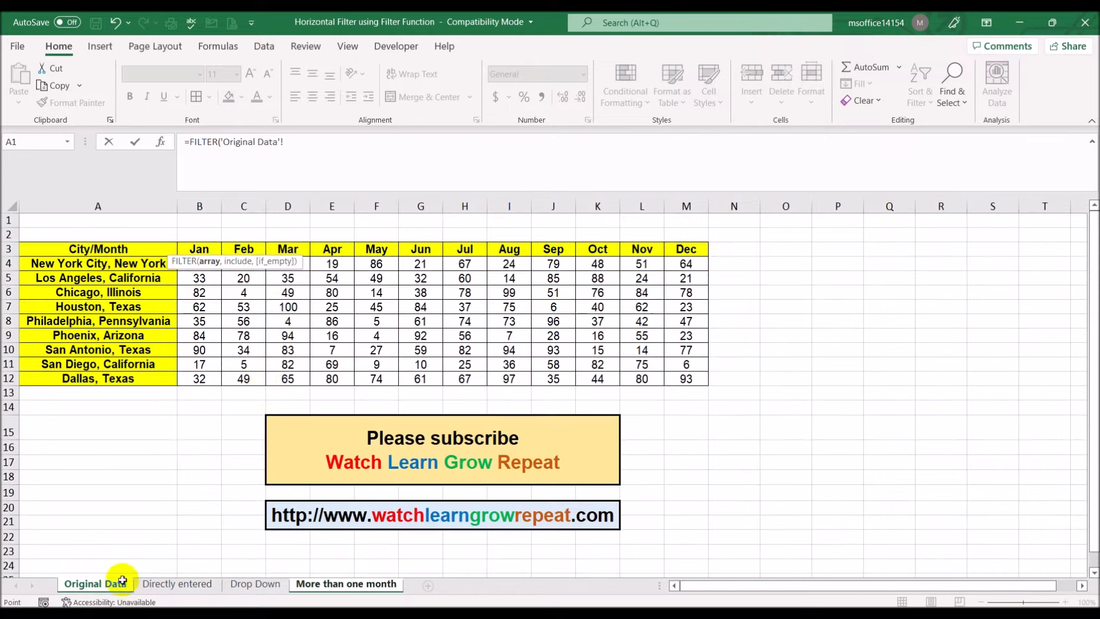
left_click_drag(197, 248, 669, 380)
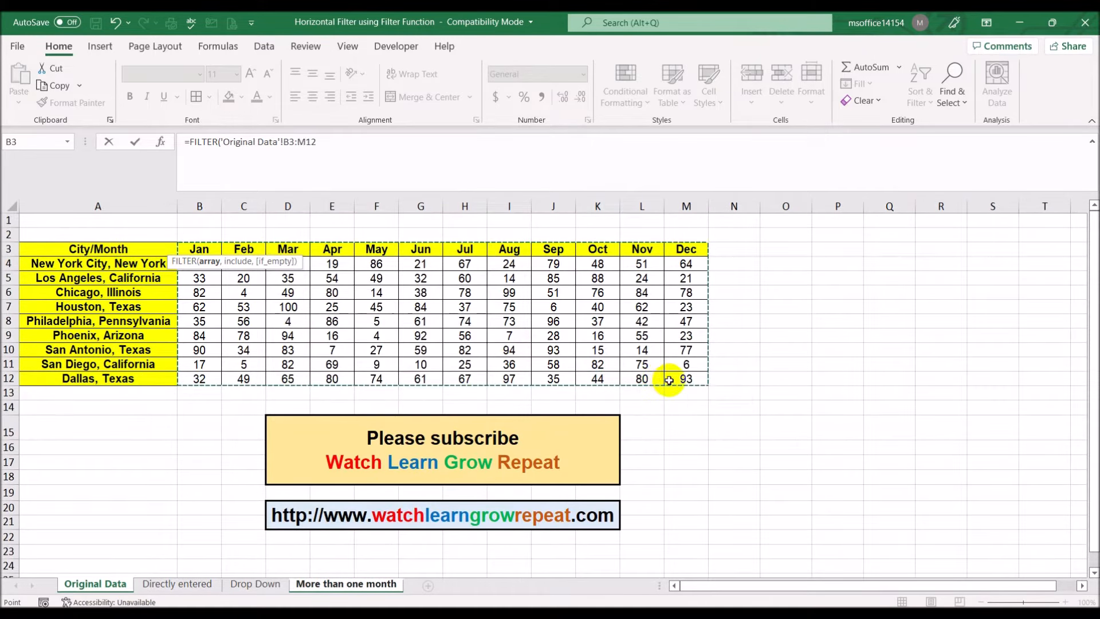
type(",")
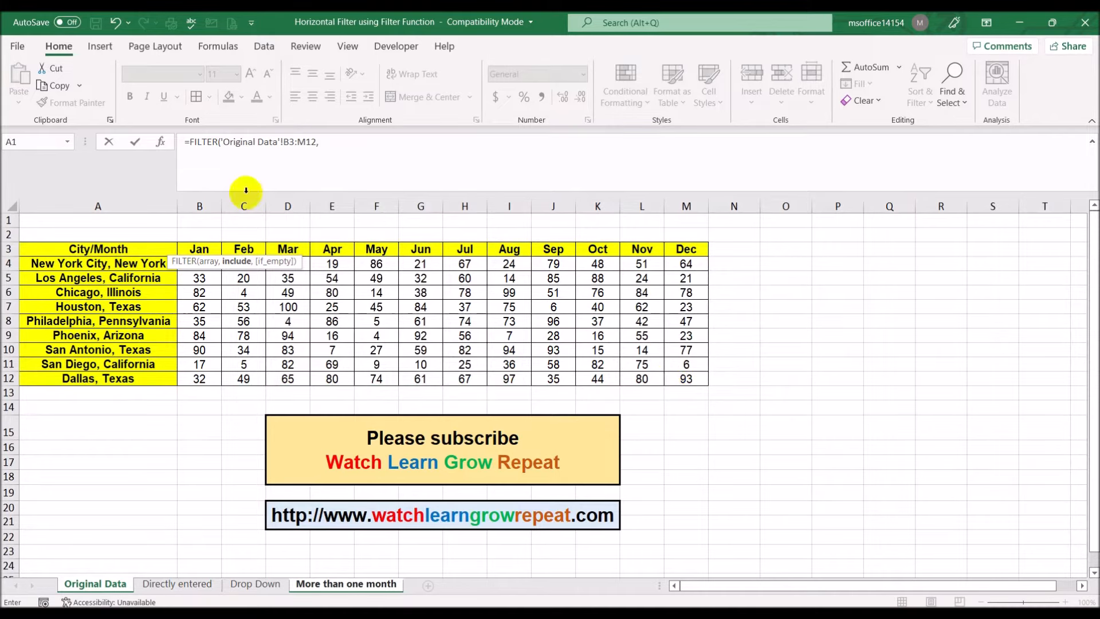
Complete the FILTER formula with the include condition that Original Data B3:M3 equals cell B1 of More than one month
left_click(202, 249)
left_click_drag(201, 248, 677, 249)
type("=")
left_click(347, 584)
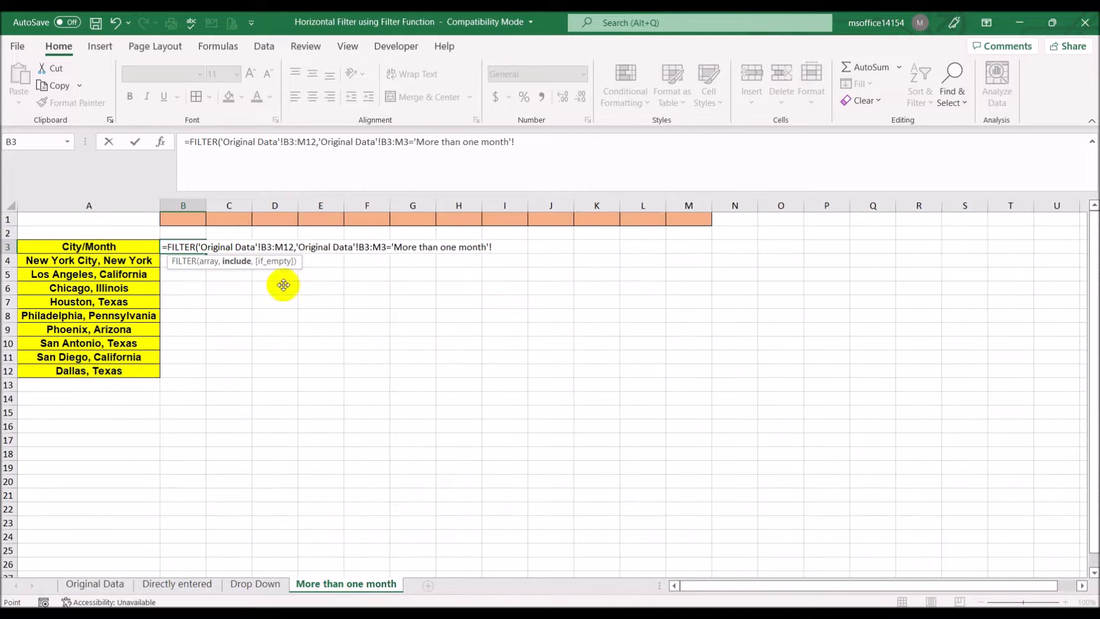
left_click(188, 221)
type(")")
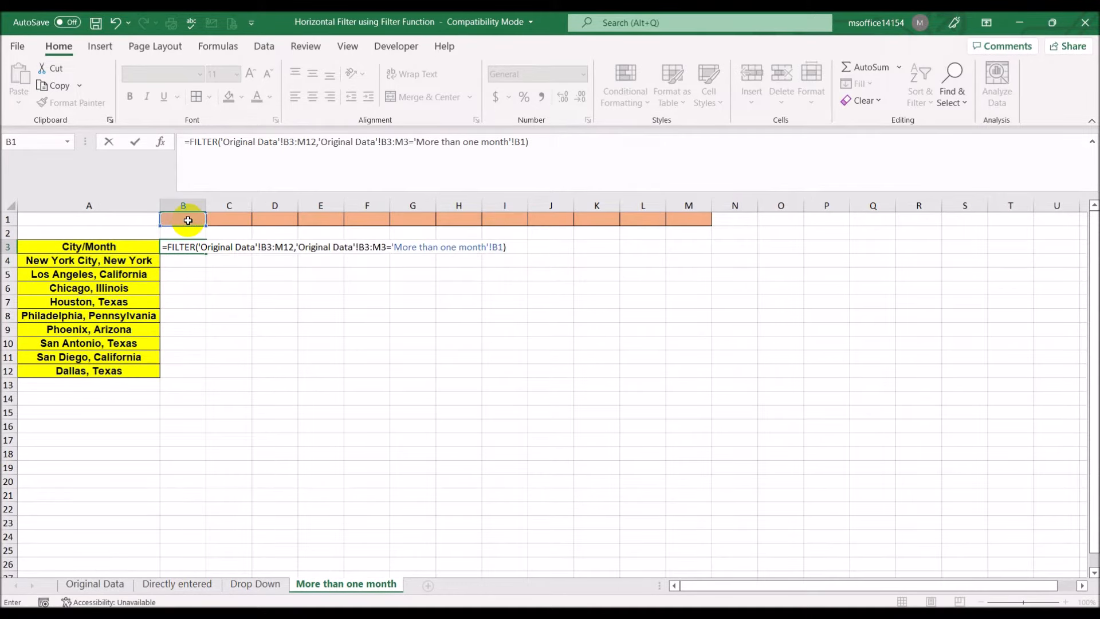
key("Return")
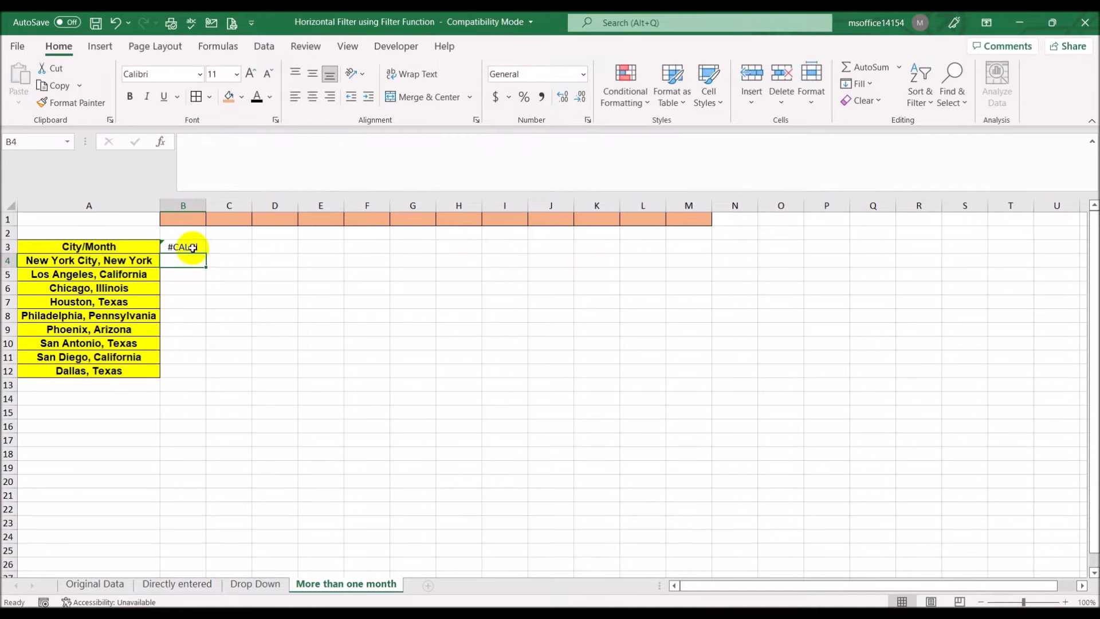
Test the filter by entering Jan in B1, and clear the cell again
left_click(192, 247)
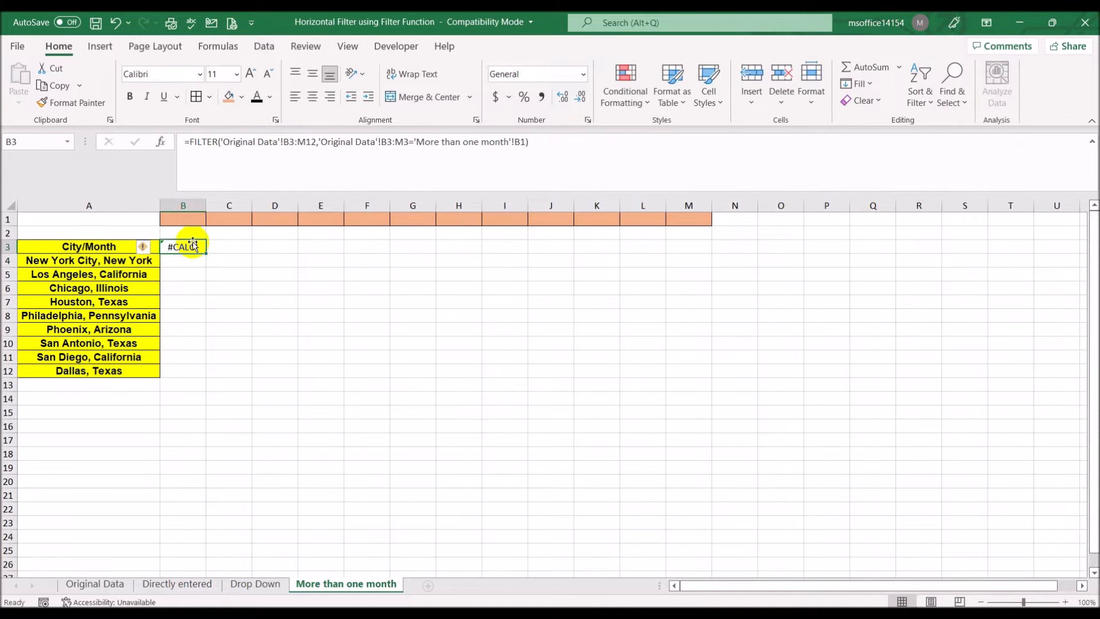
left_click(195, 220)
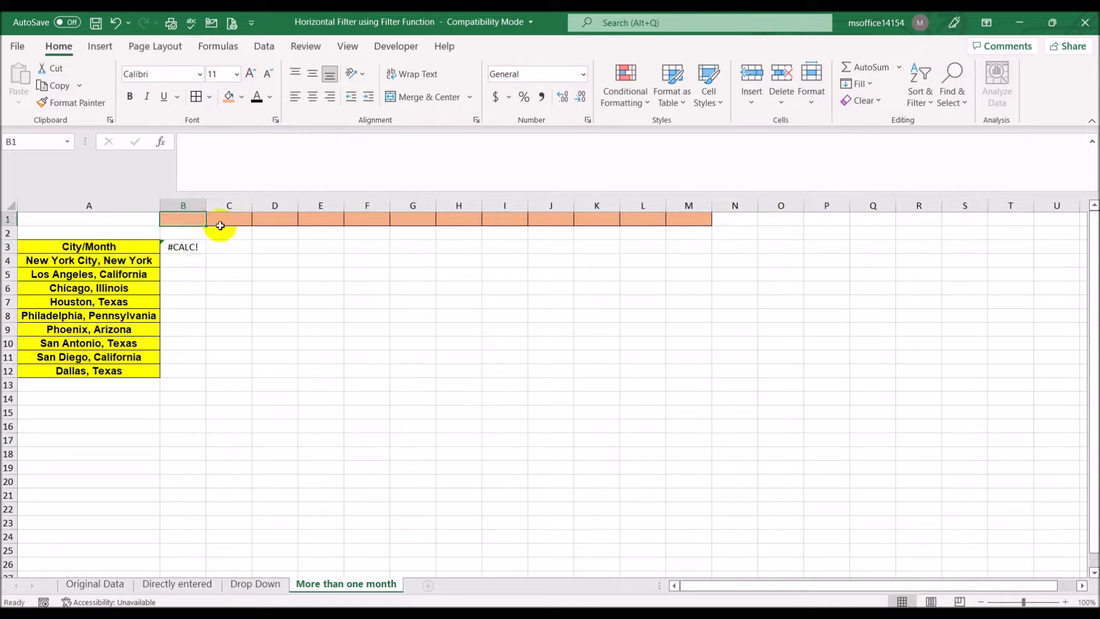
type("Jan")
key("Return")
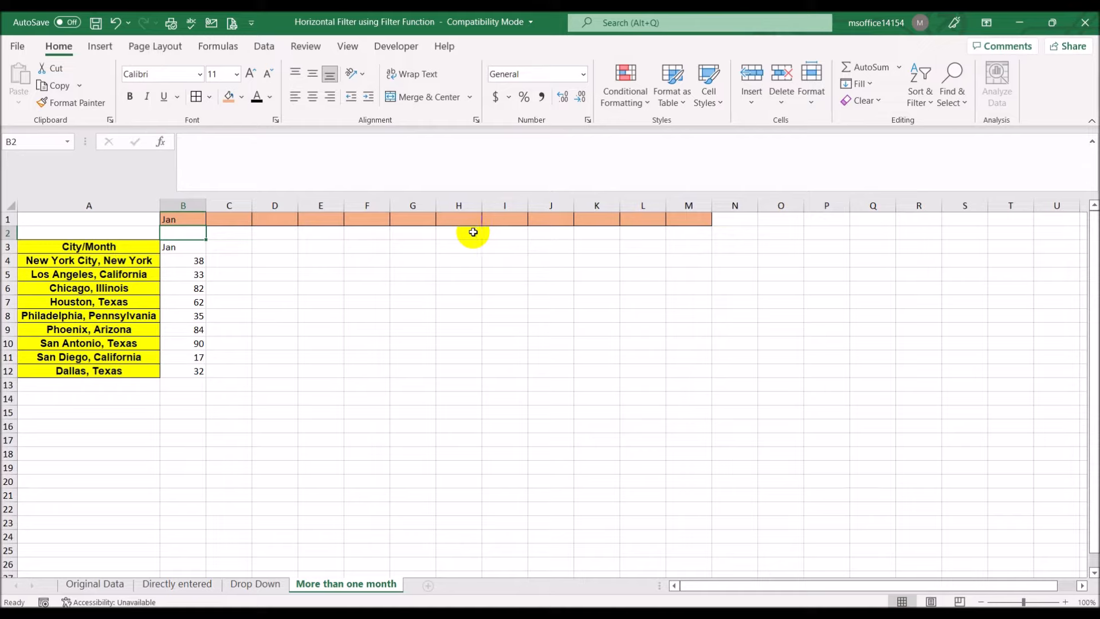
left_click(180, 220)
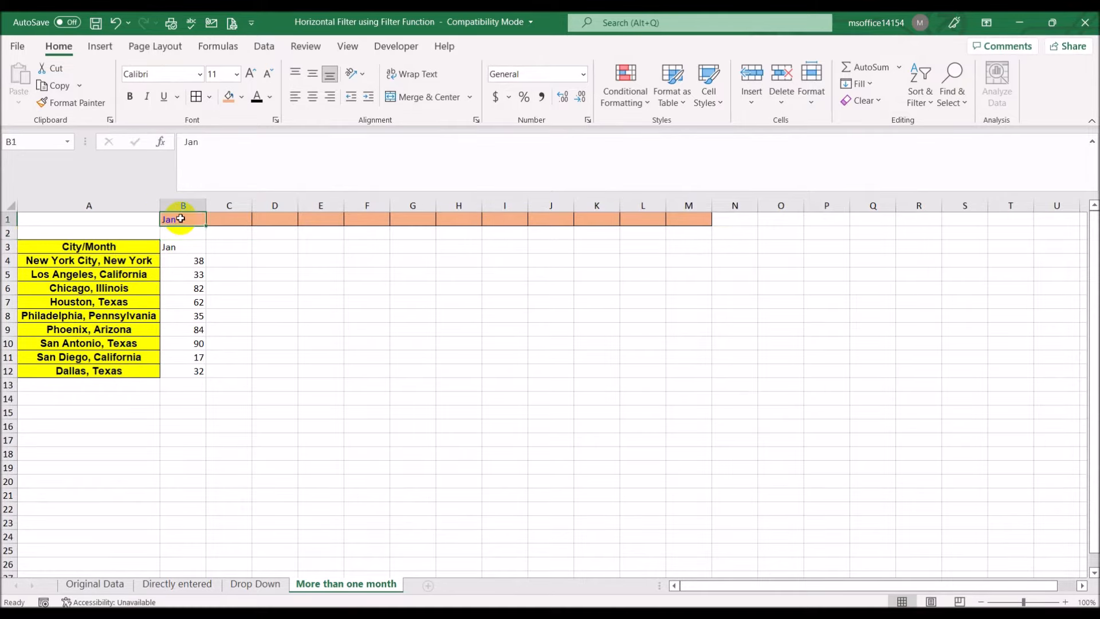
key("Delete")
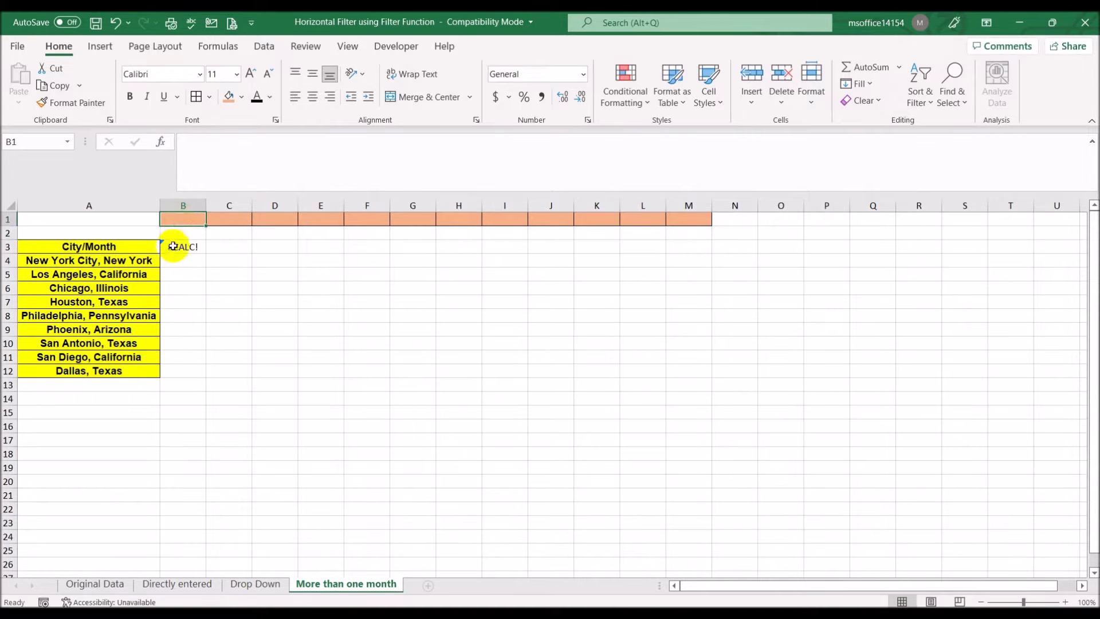
Add an empty text string ("") as the if_empty argument of the FILTER formula in B3
left_click(181, 247)
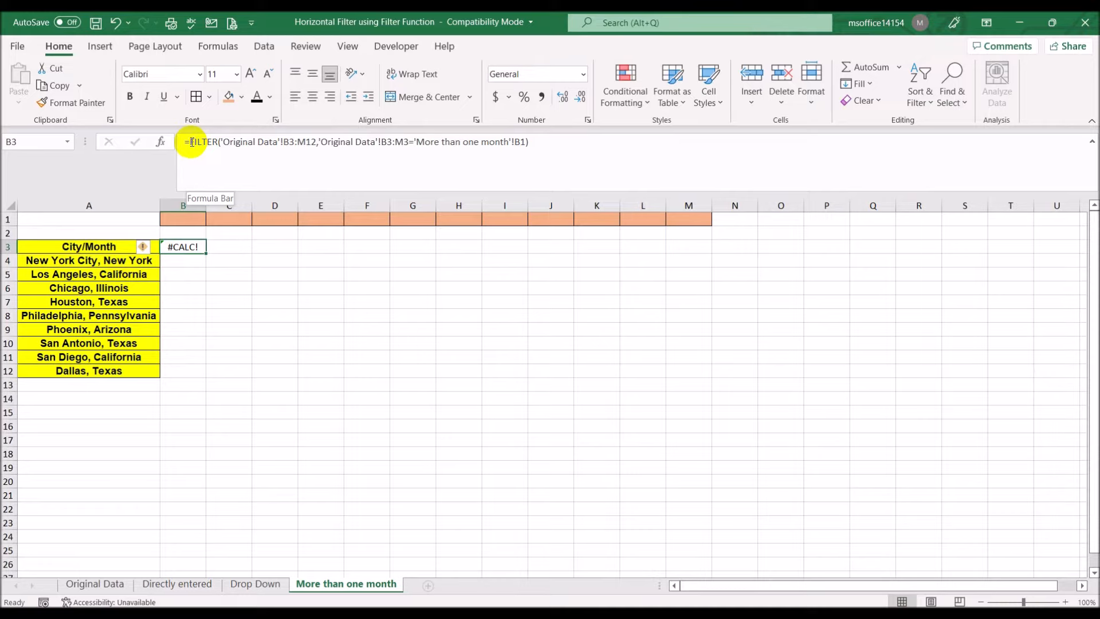
left_click(530, 143)
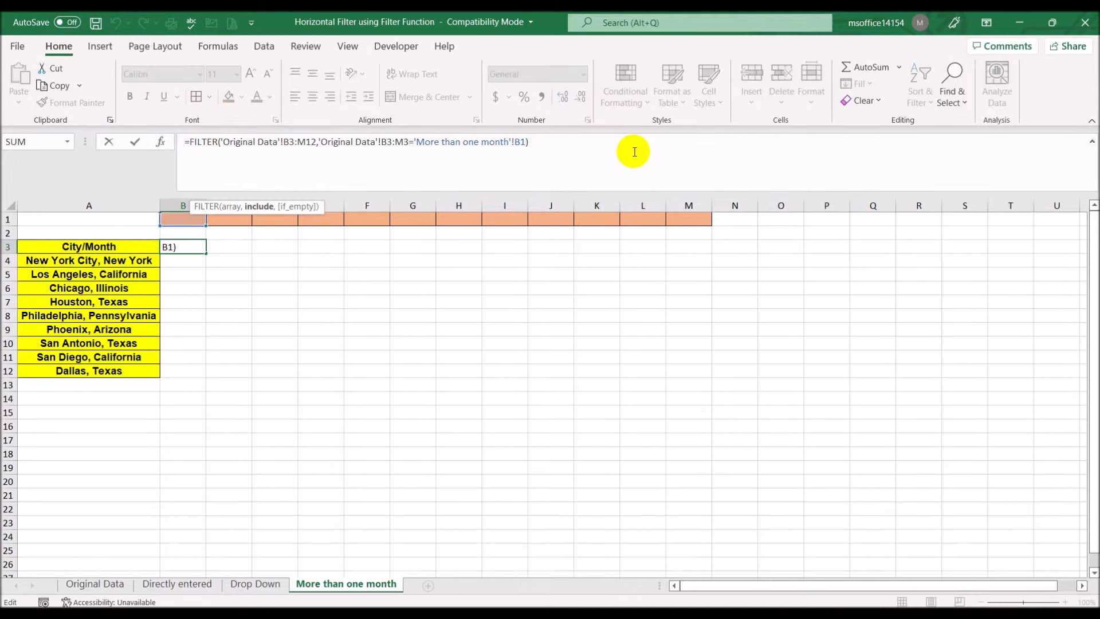
type(",")
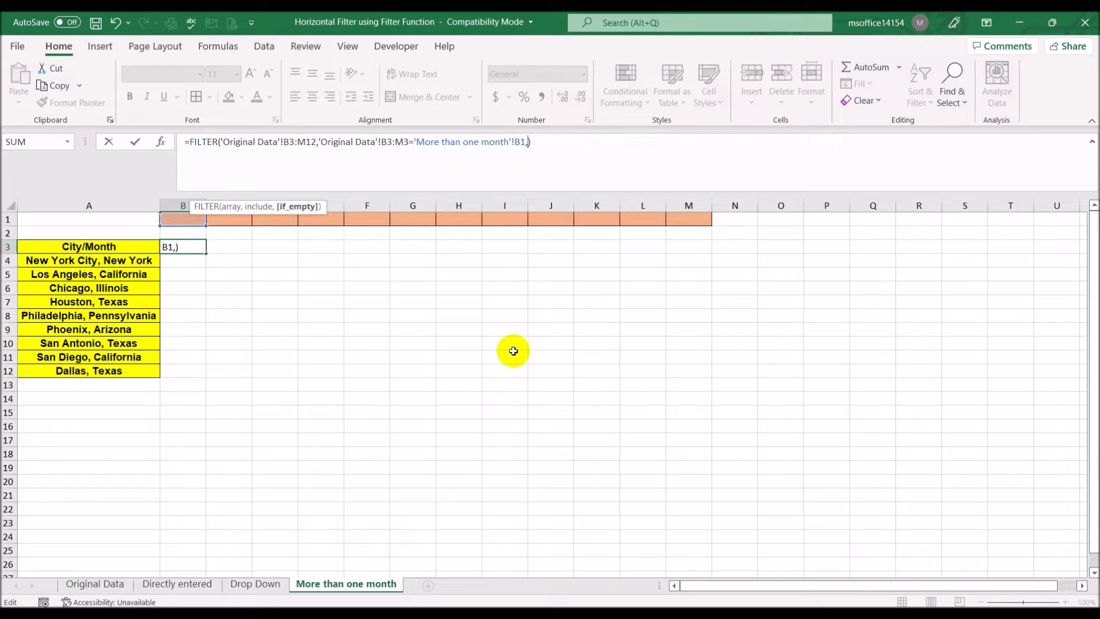
type("\"")
key("Return")
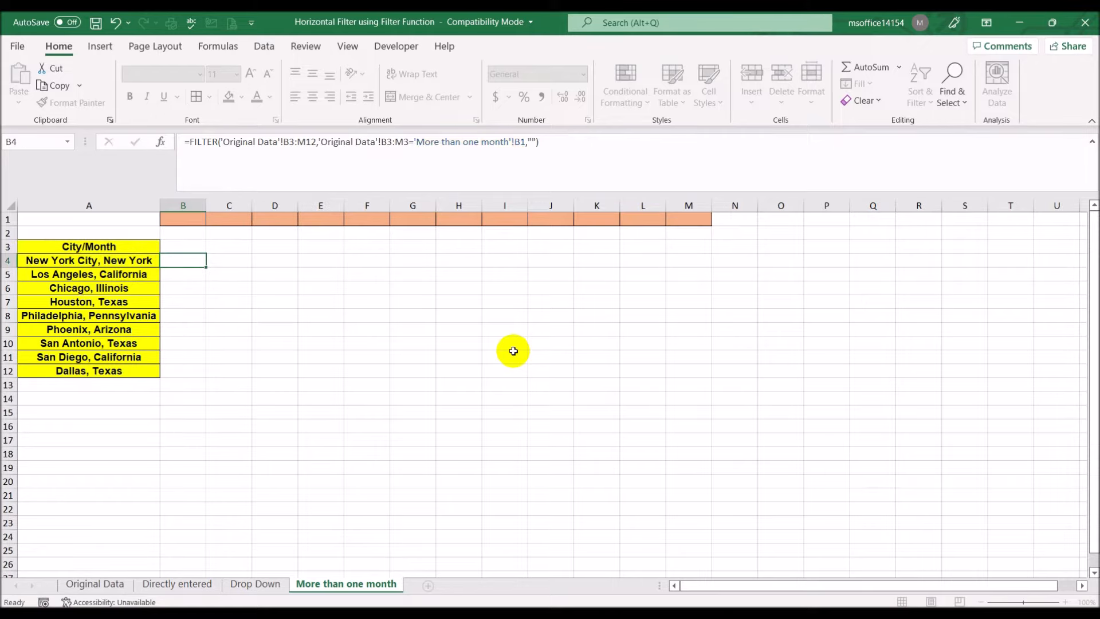
Set the if_empty text of the FILTER formula in B3 to "Result not found"
key("Up")
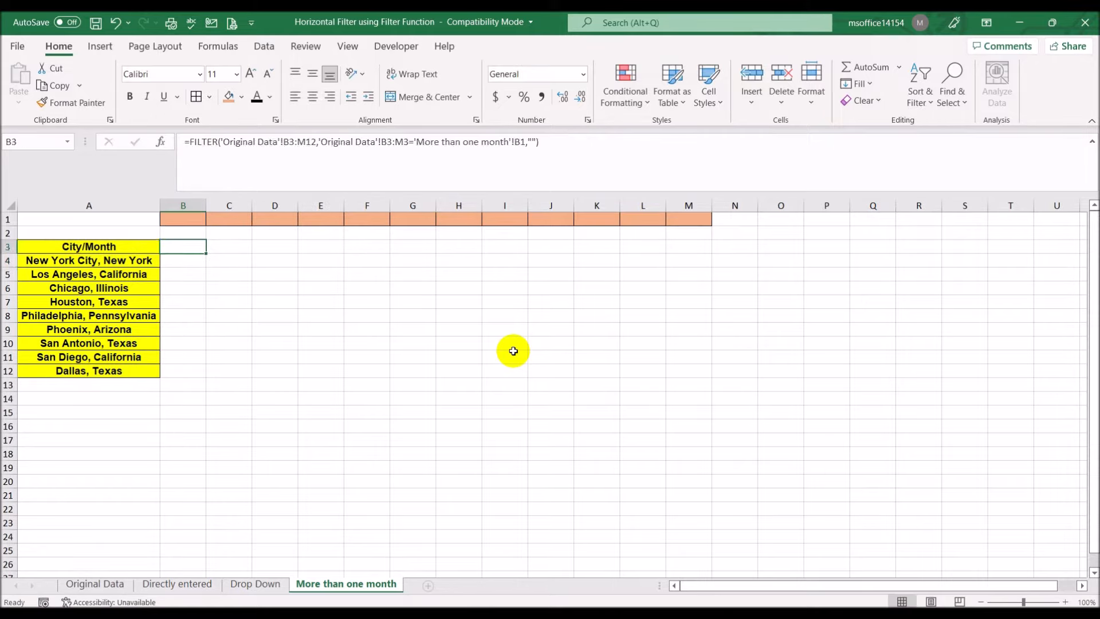
left_click(531, 142)
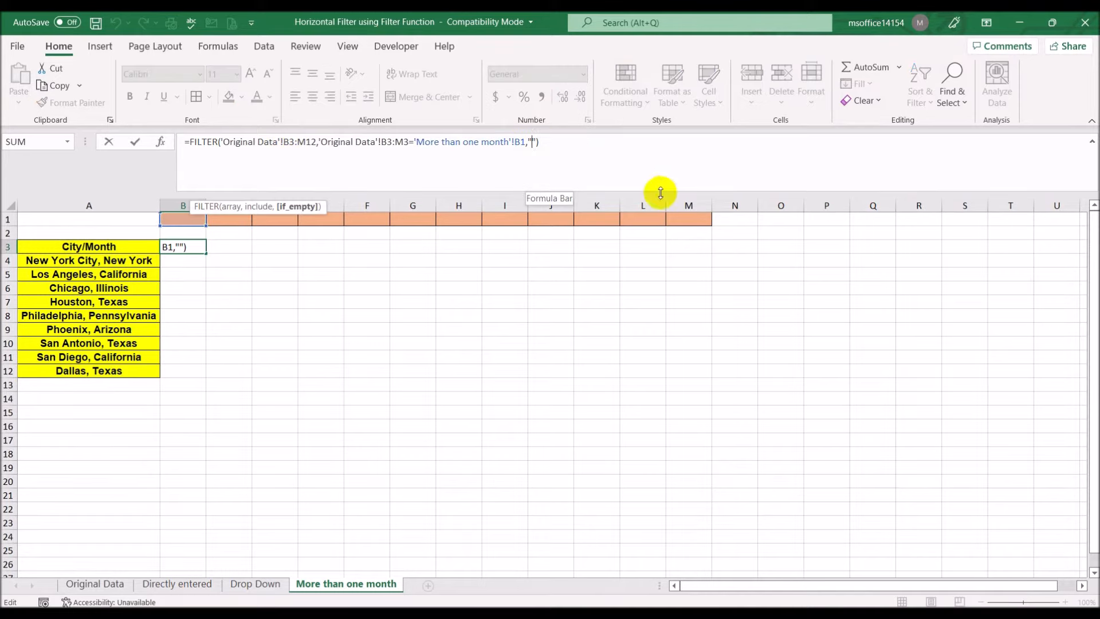
type("Result not ")
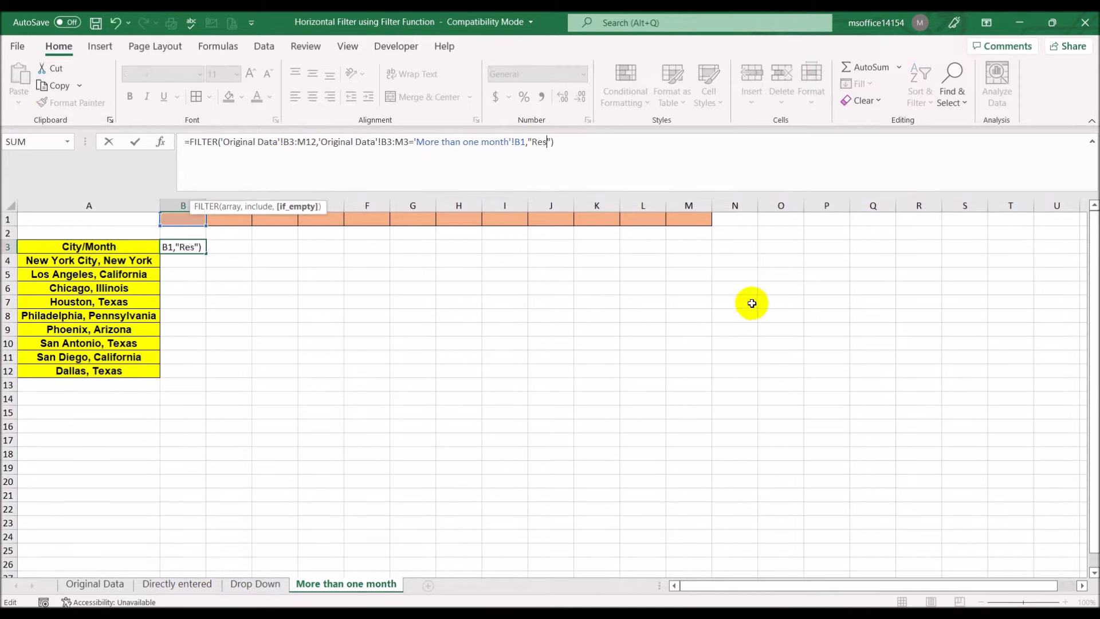
type("found")
key("Return")
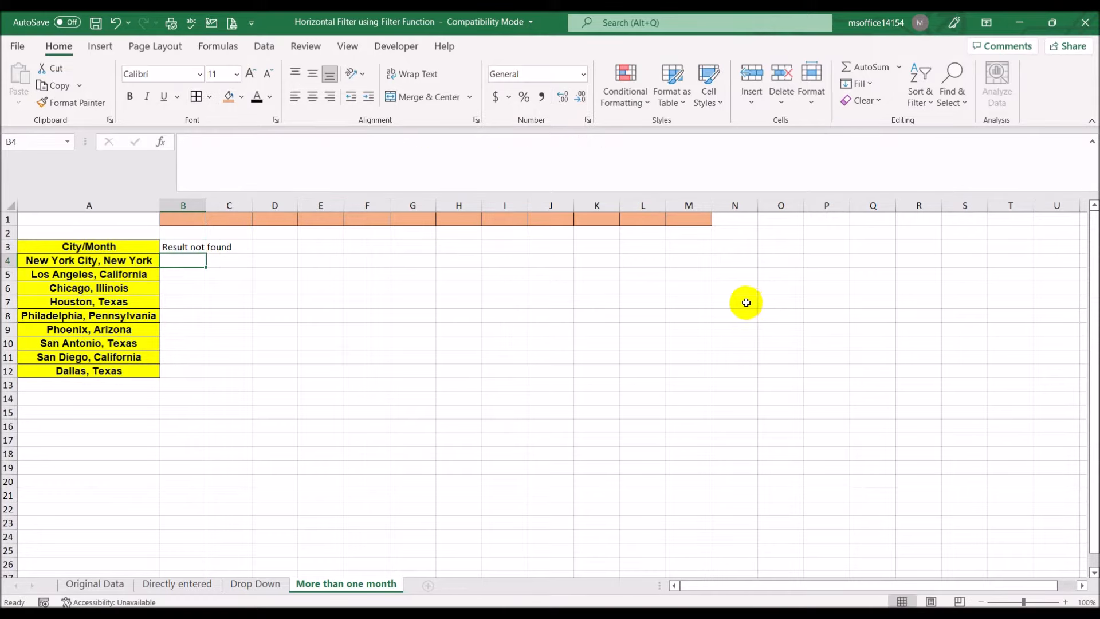
Enter Feb in B1 and inspect the include argument of the FILTER formula in B3
left_click(188, 218)
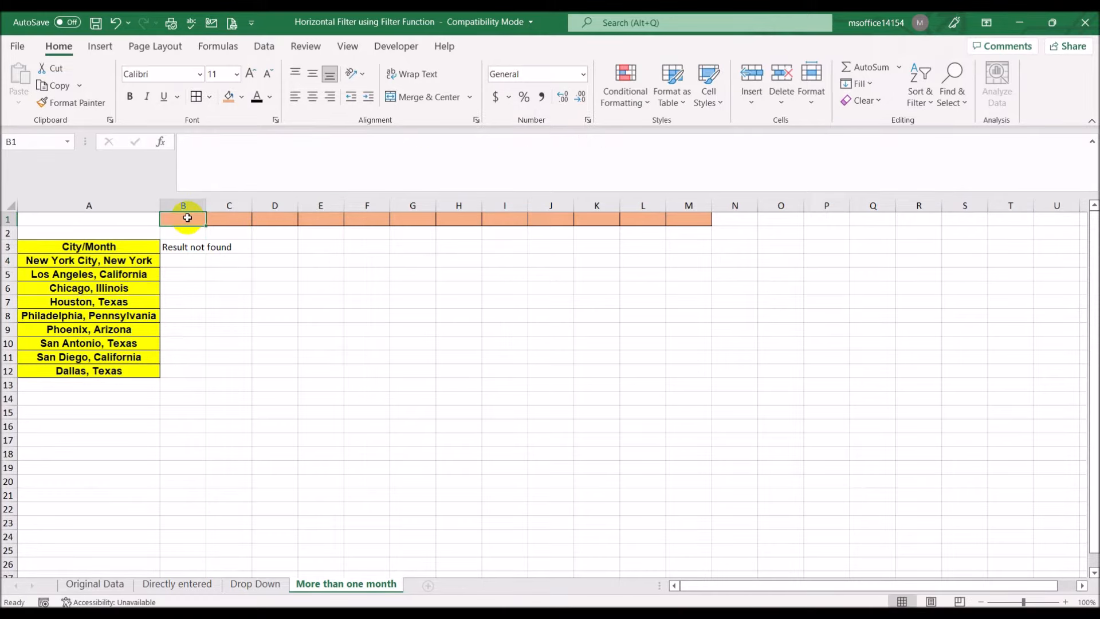
type("Feb")
key("Return")
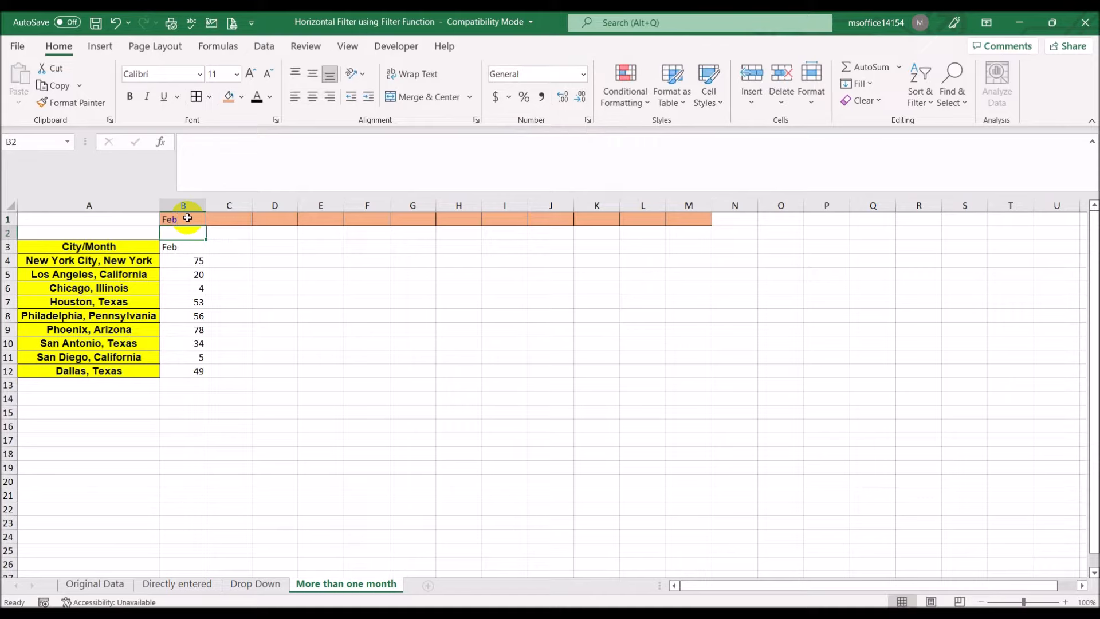
left_click(185, 247)
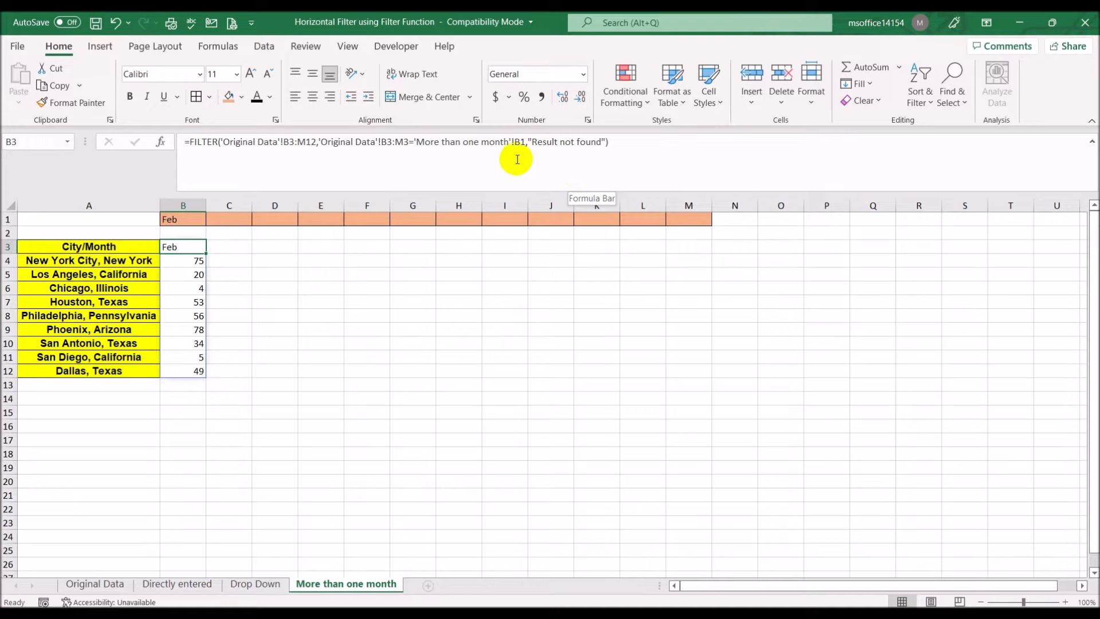
left_click(320, 142)
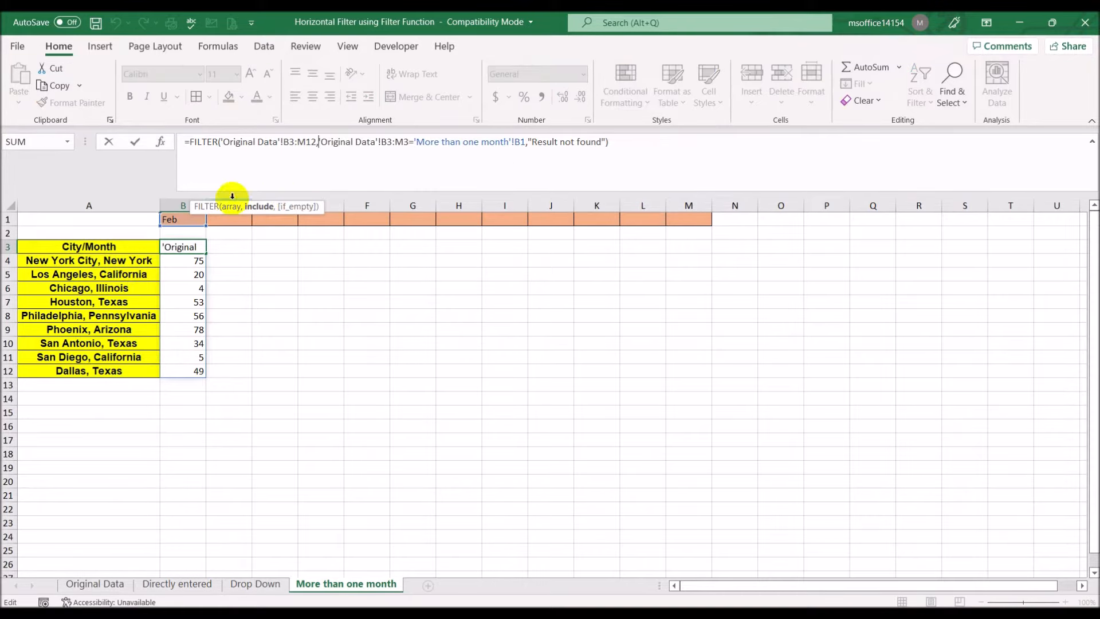
left_click(524, 142, "shift")
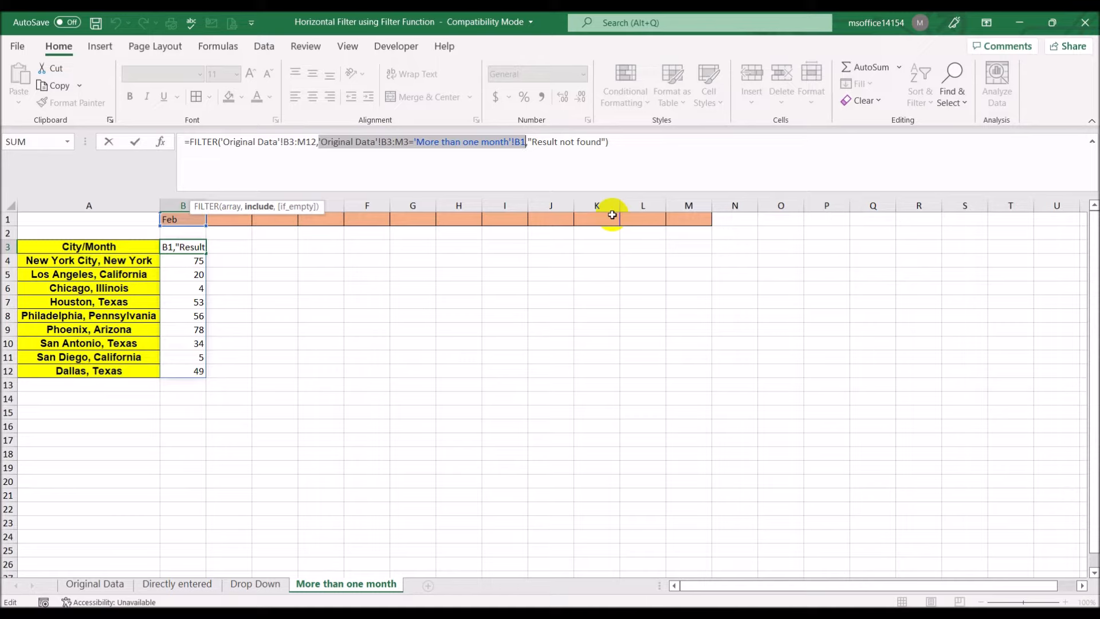
key("ctrl+Return")
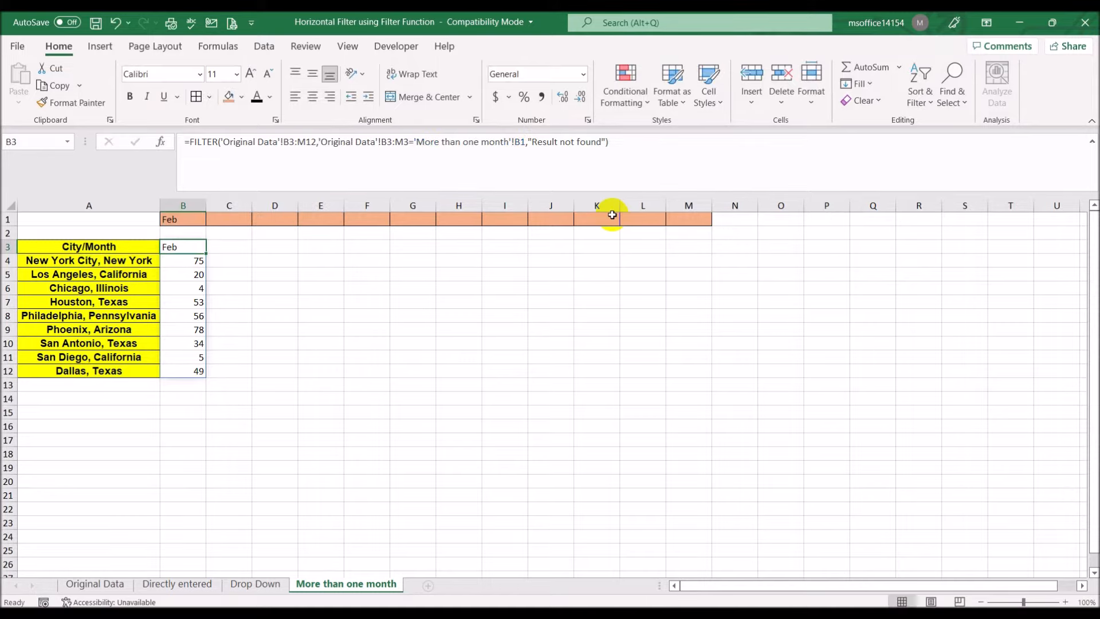
Insert a new row above row 1, the orange month-input row
left_click(175, 221)
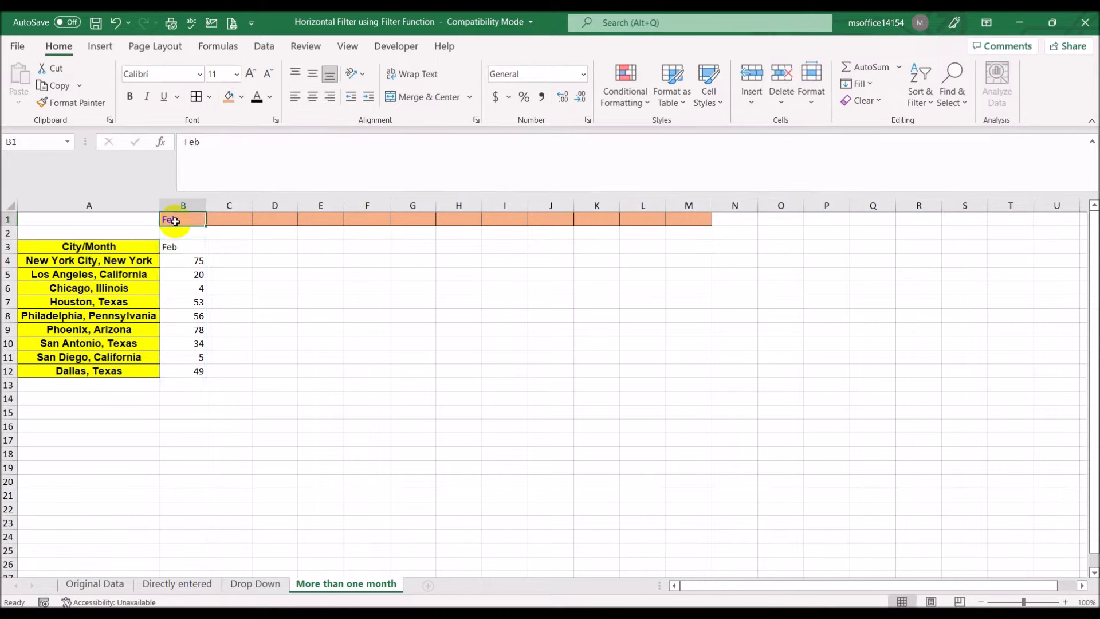
right_click(10, 220)
left_click(49, 340)
Number the cells B1:M1 from 1 to 12 by entering 1 and 2 and filling the series across
left_click(184, 218)
type("1")
key("Tab")
type("2")
key("Tab")
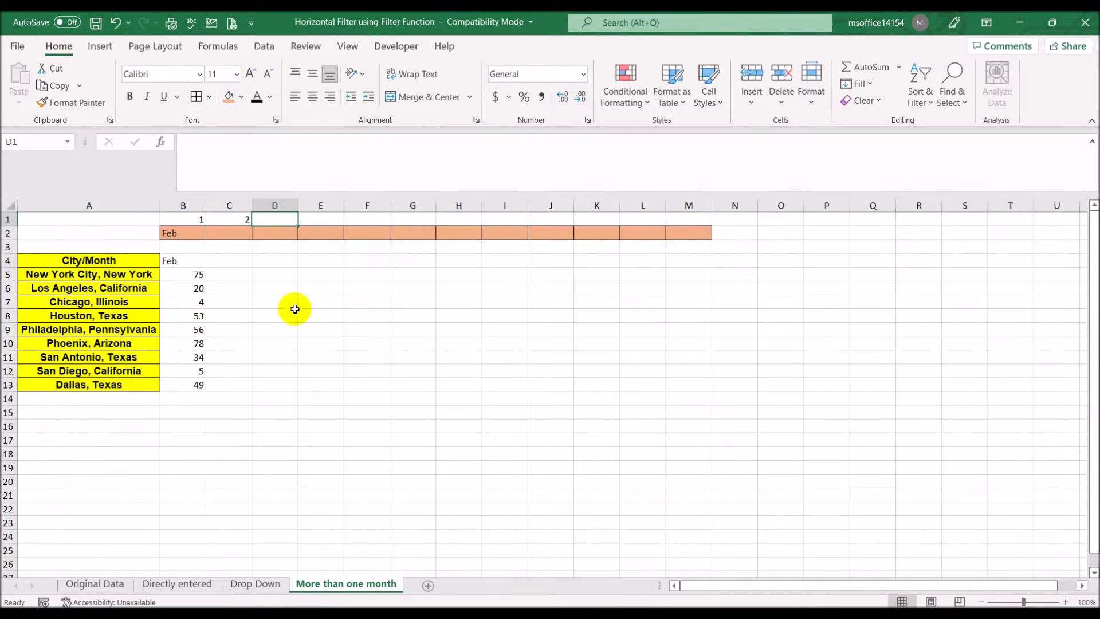
left_click(321, 315)
left_click_drag(182, 222, 696, 218)
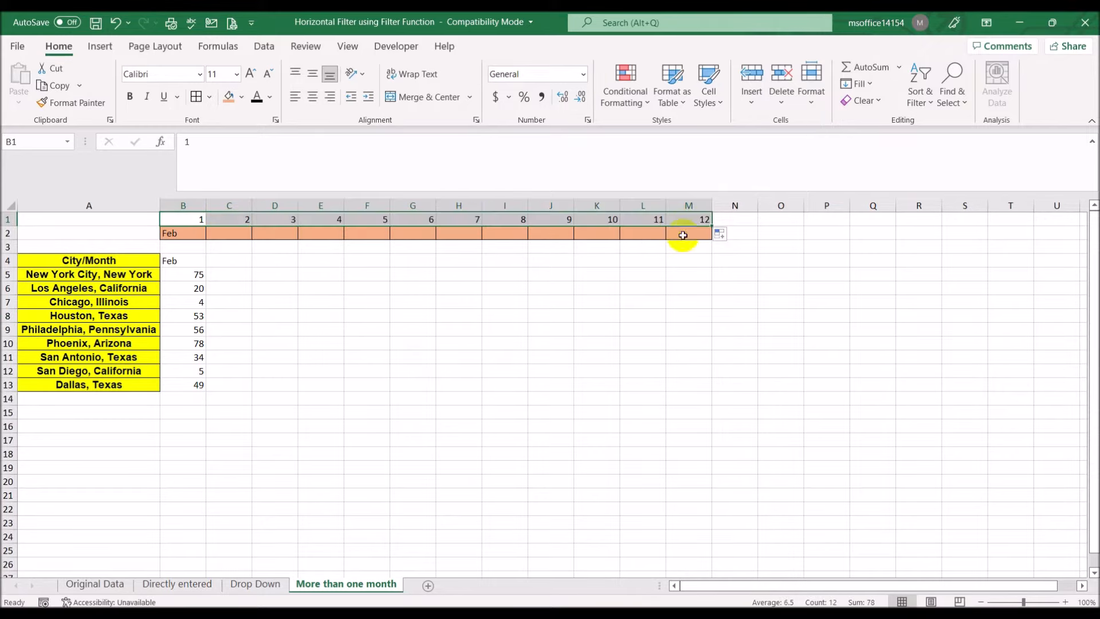
Middle-align B1:M1 vertically and center the contents of rows 1 and 2 and column B horizontally
left_click(313, 74)
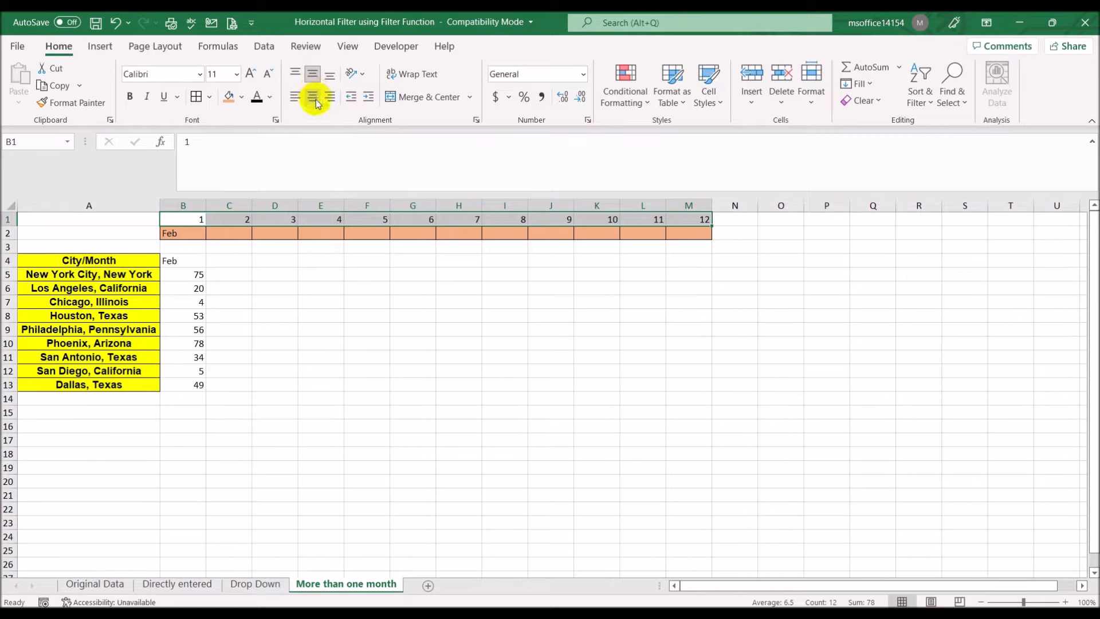
left_click_drag(8, 220, 8, 235)
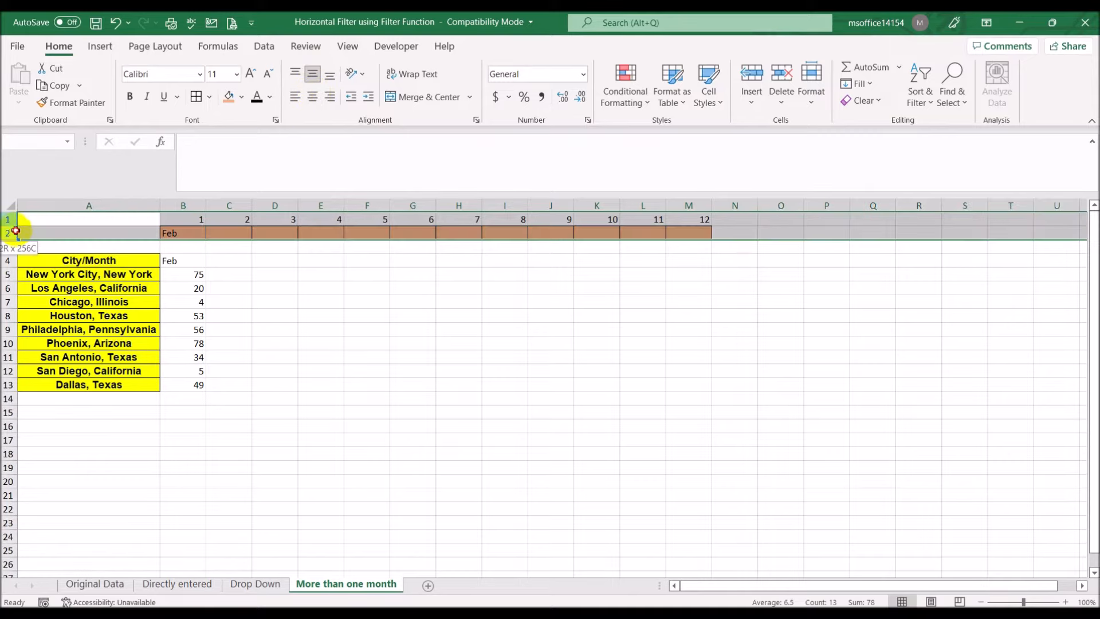
left_click(313, 96)
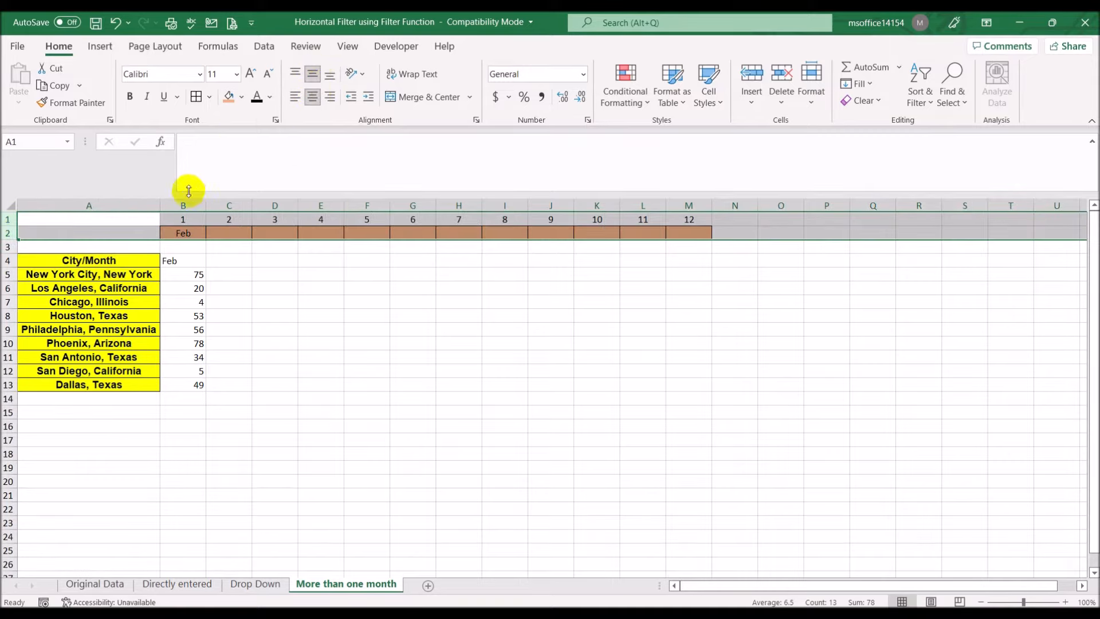
left_click(183, 205)
left_click(312, 96)
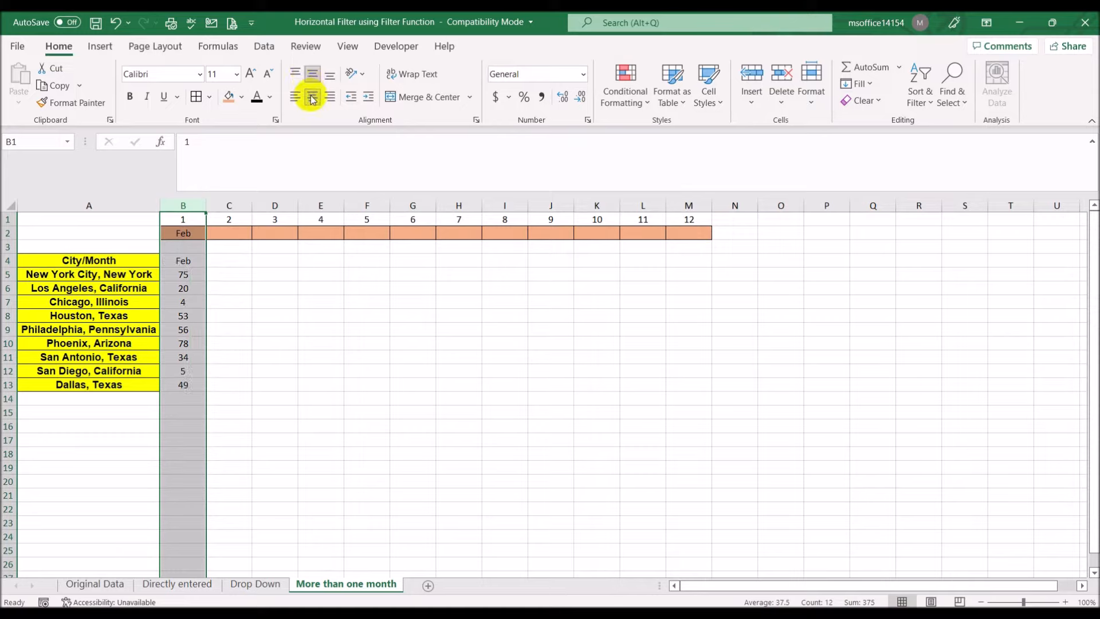
Examine the month input cells B2:D2, the FILTER formula in B4 and the source table on the Original Data sheet
left_click(315, 272)
left_click(177, 231)
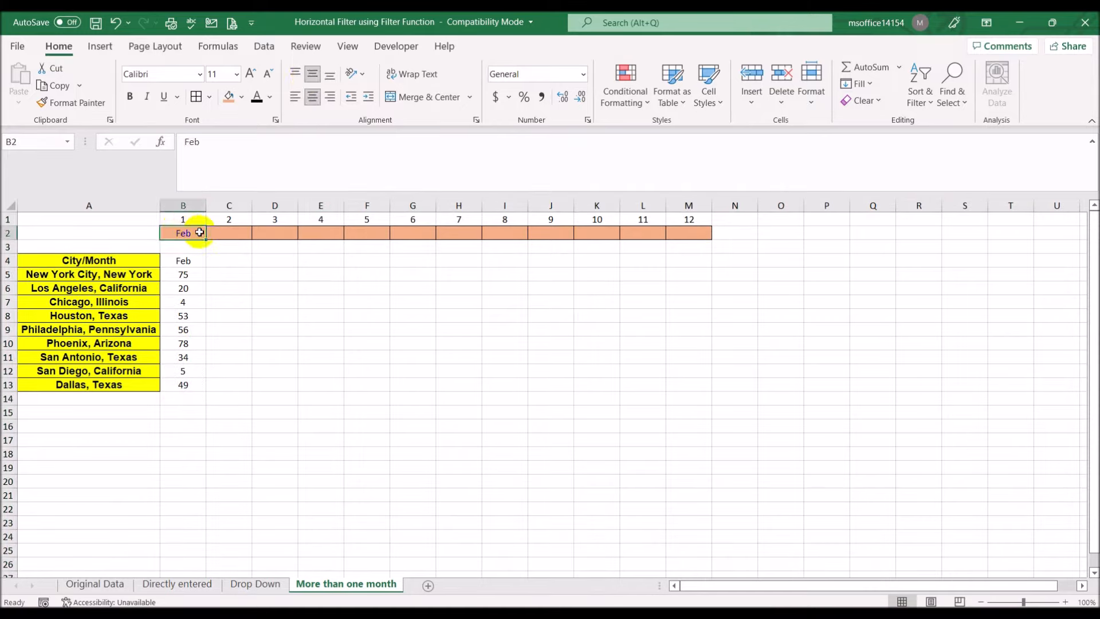
left_click(228, 233)
left_click(274, 236)
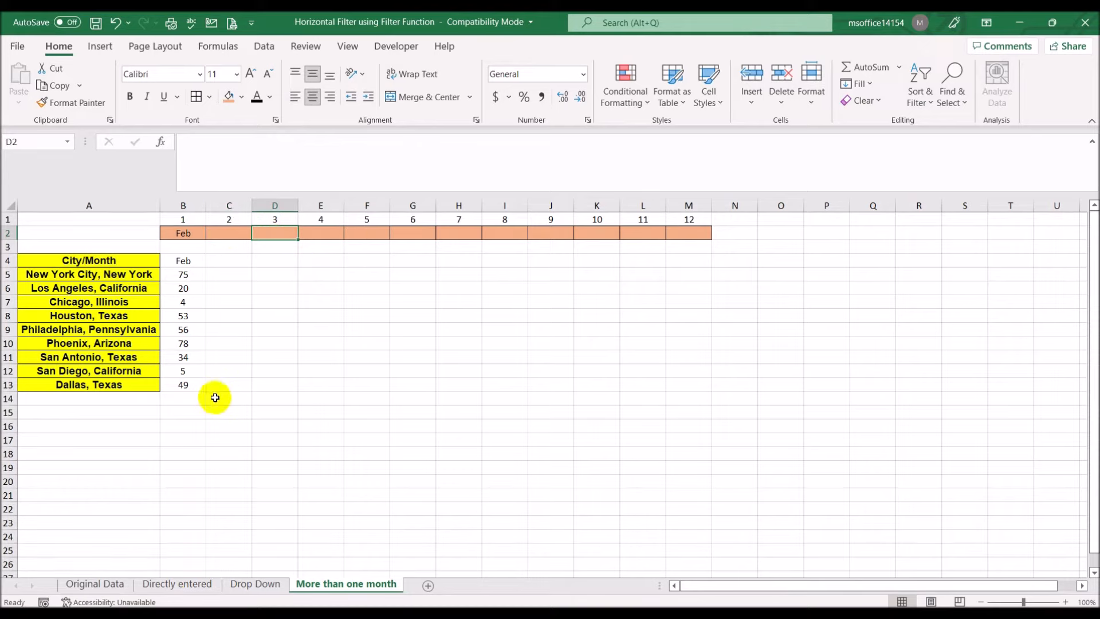
left_click(187, 262)
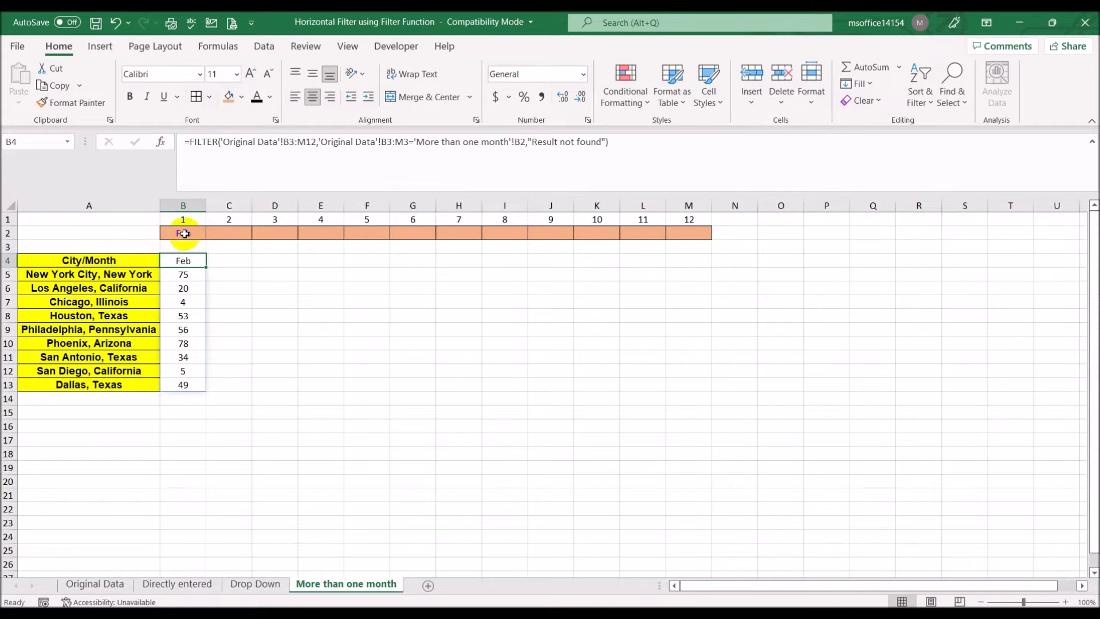
left_click(94, 584)
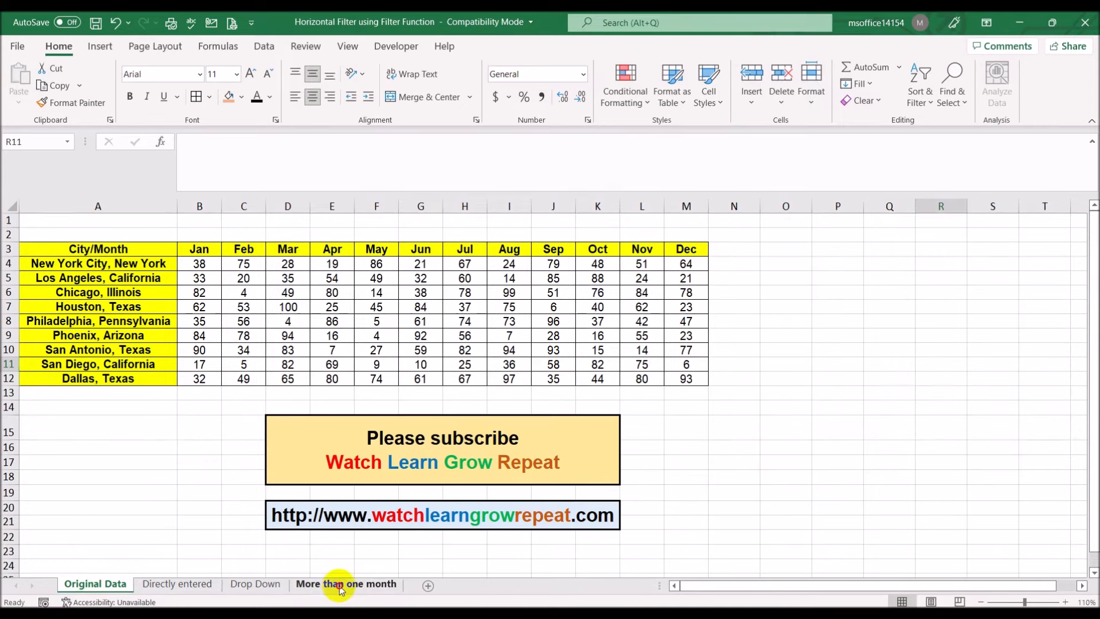
left_click(321, 584)
left_click(183, 234)
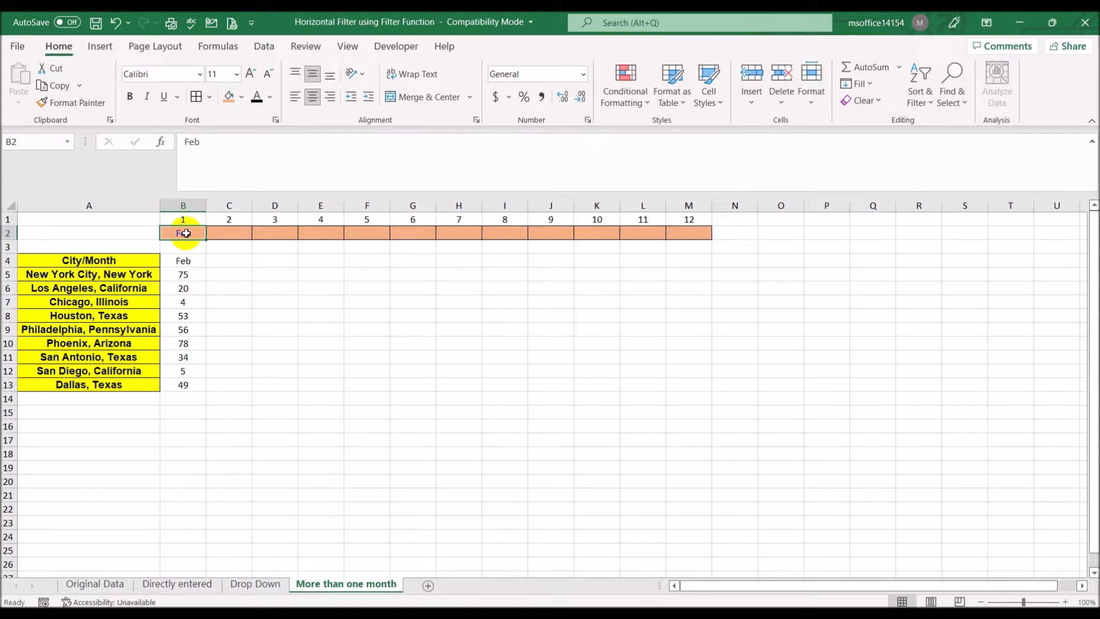
left_click(226, 232)
left_click(280, 234)
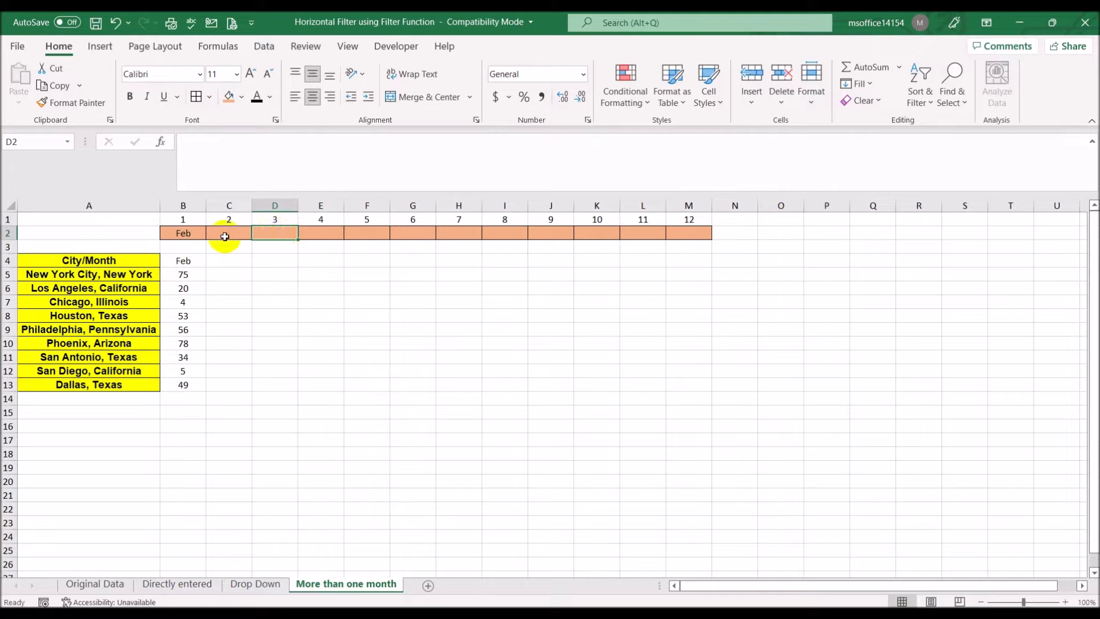
Enclose the include condition of the FILTER formula in B4, which compares 'Original Data'!B3:M3 with B2, in parentheses
left_click(187, 260)
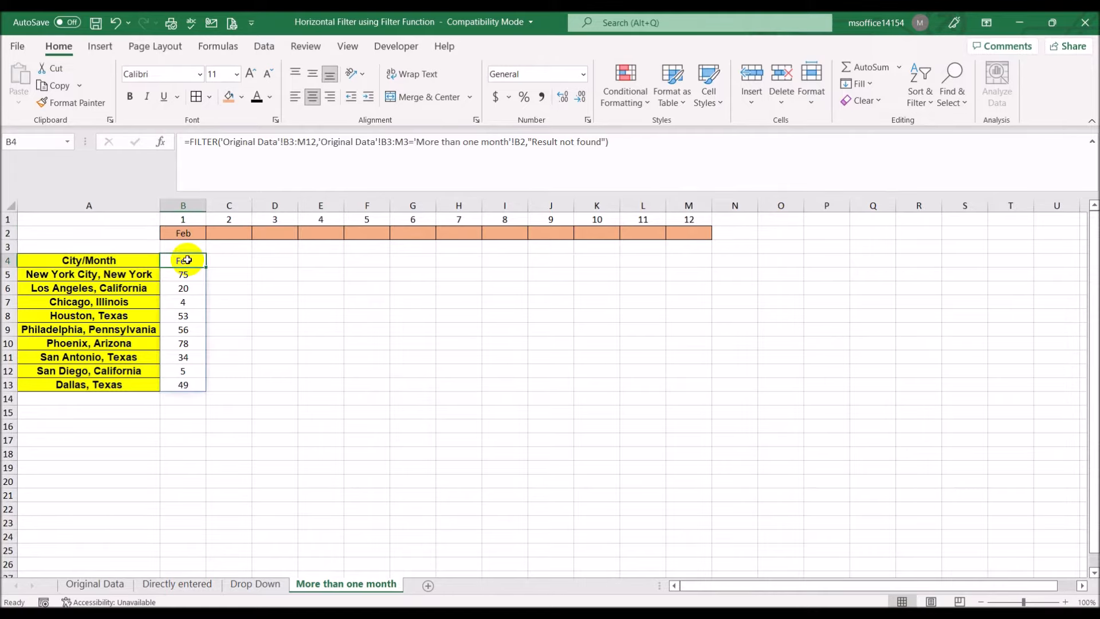
left_click(369, 141)
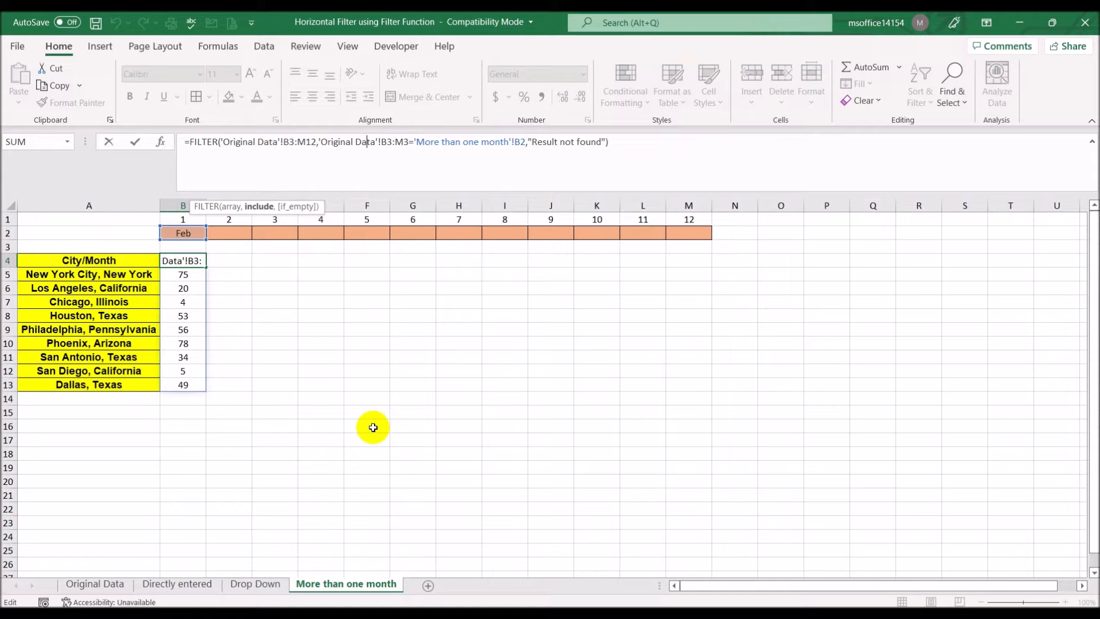
left_click(319, 144)
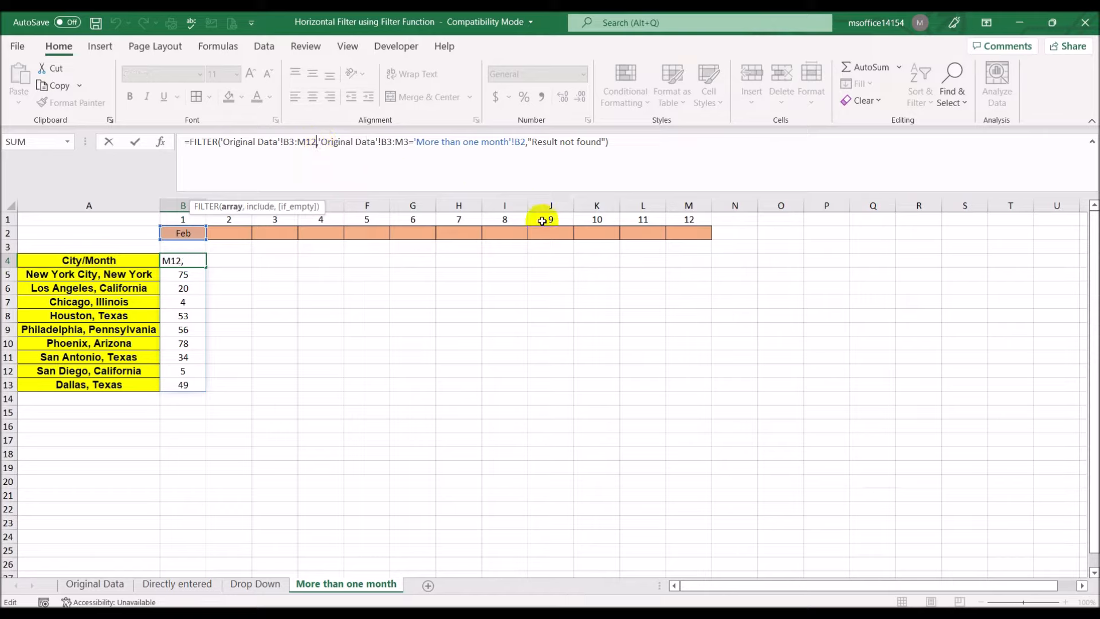
type("(")
key("Right")
key("Right")
key("Right")
key("Right")
key("Right")
key("Right")
key("Right")
key("Right")
key("Right")
key("Right")
key("Right")
key("Right")
key("Right")
key("Right")
key("Right")
key("Right")
key("Right")
key("Right")
key("Right")
key("Right")
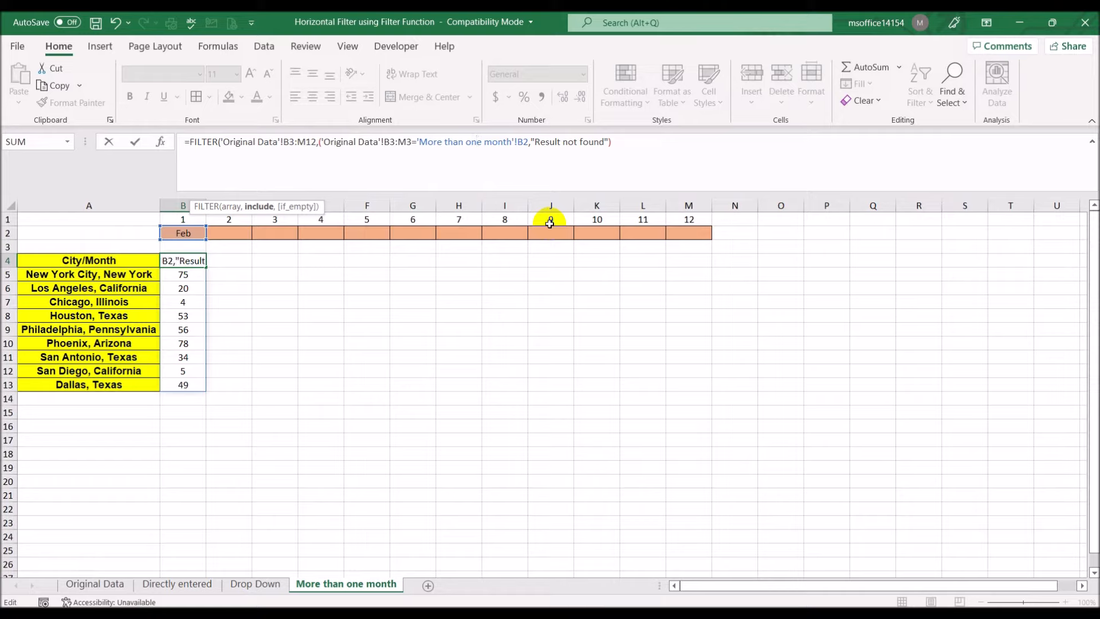
type(")")
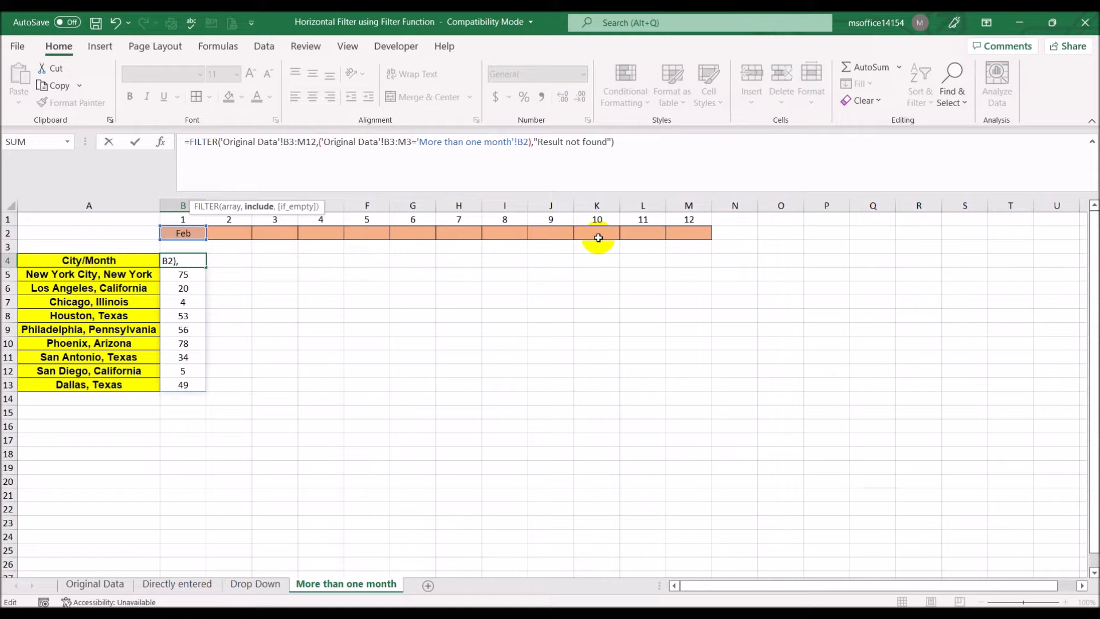
Copy the parenthesized B2 condition and add the copy directly after the original, joined with a + sign
key("shift+Left")
key("shift+Left")
key("shift+Left")
key("shift+Left")
key("shift+Left")
key("shift+Left")
key("shift+Left")
key("shift+Left")
key("shift+Left")
key("shift+Left")
key("shift+Left")
key("shift+Left")
key("shift+Left")
key("shift+Left")
key("shift+Left")
key("shift+Left")
key("shift+Left")
key("shift+Left")
key("shift+Left")
key("shift+Left")
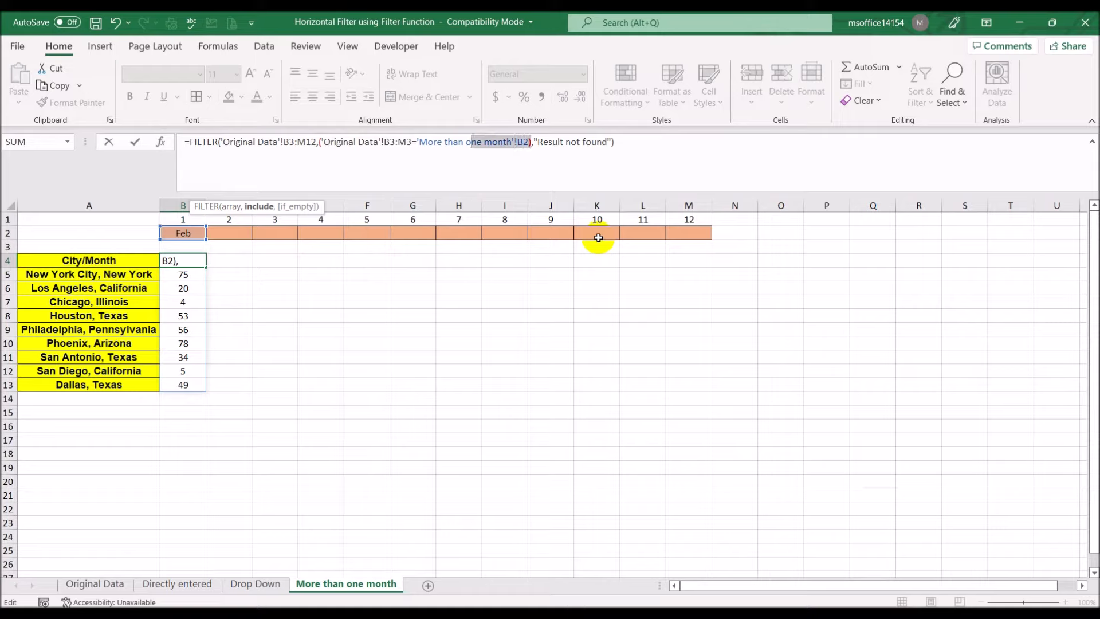
key("shift+Left")
key("shift+Left")
key("shift+Left")
key("shift+Left")
key("shift+Left")
key("shift+Left")
key("shift+Left")
key("shift+Left")
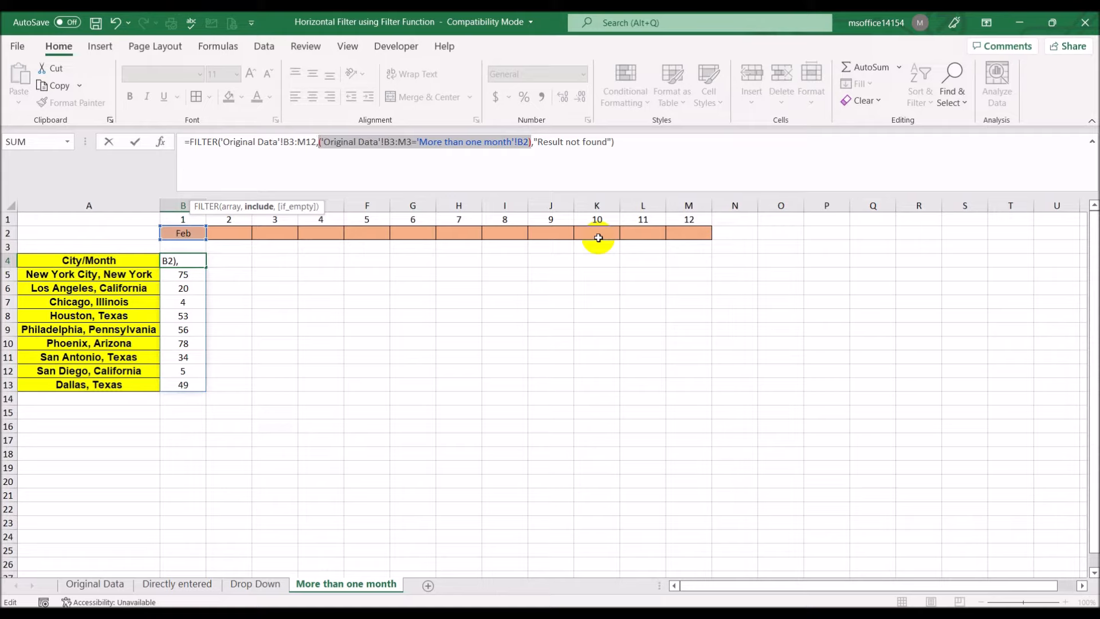
key("ctrl+c")
left_click(533, 141)
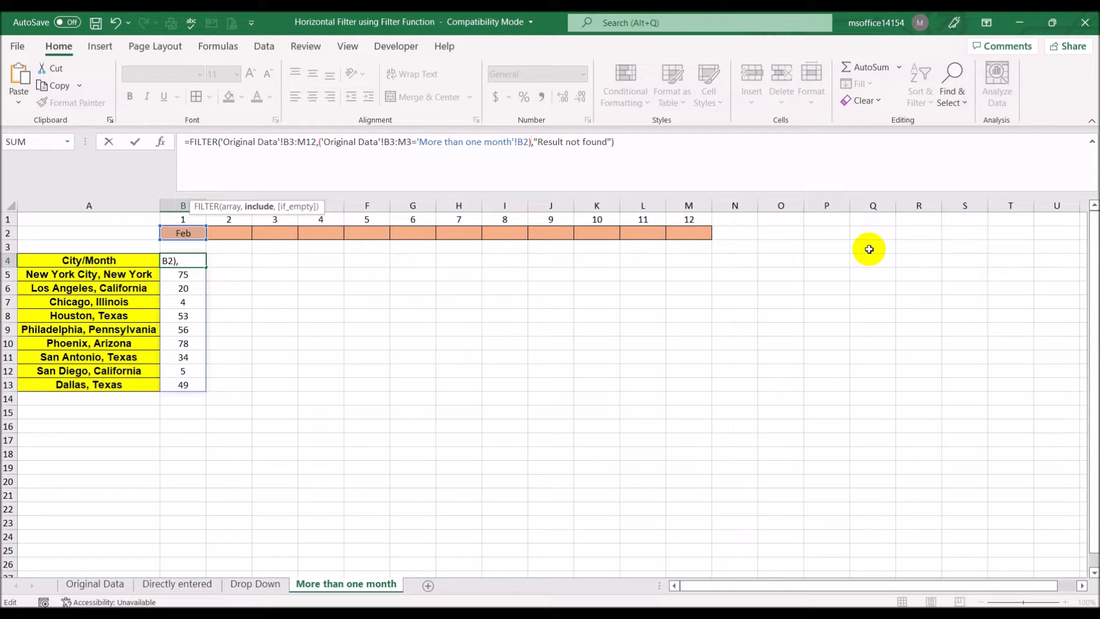
type("+")
key("ctrl+v")
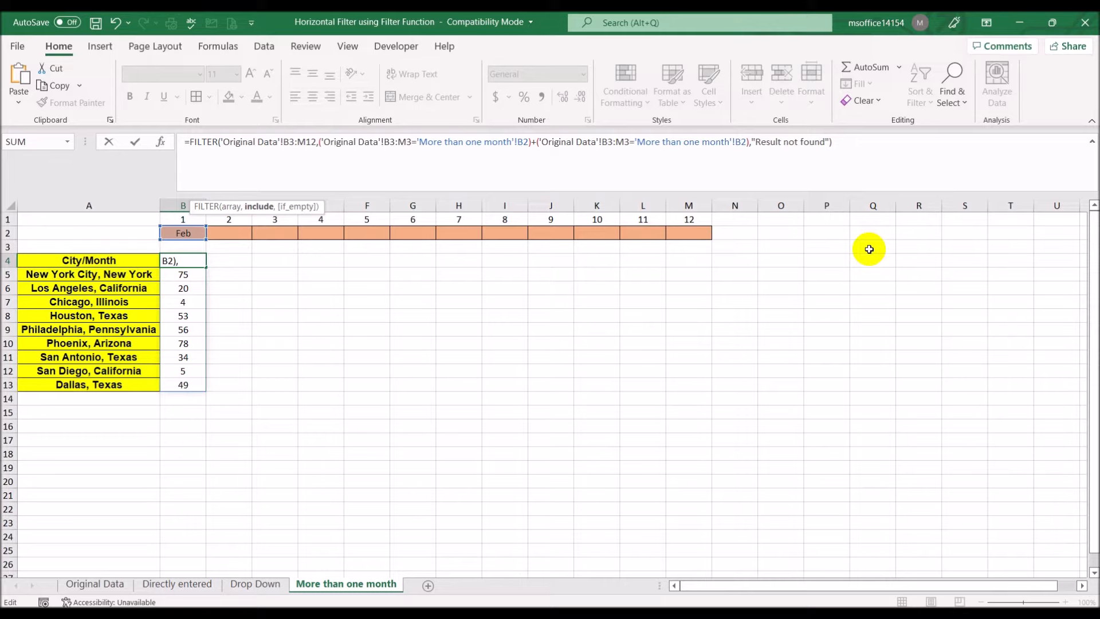
Make the second condition refer to C2 instead of B2 and commit the FILTER formula
left_click(741, 142)
key("BackSpace")
type("C")
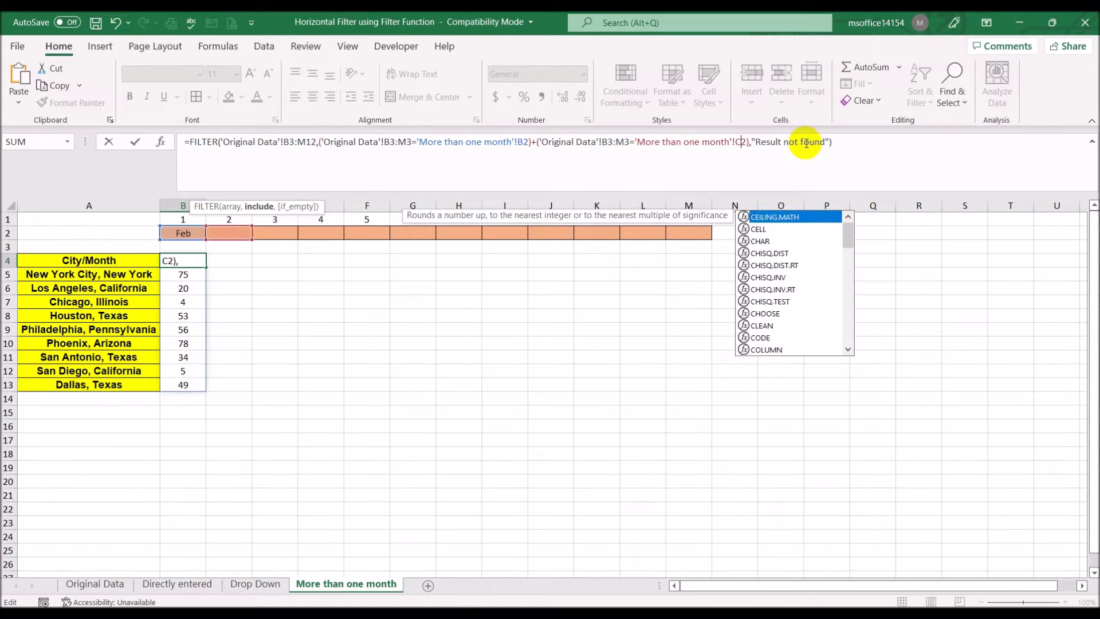
left_click(837, 143)
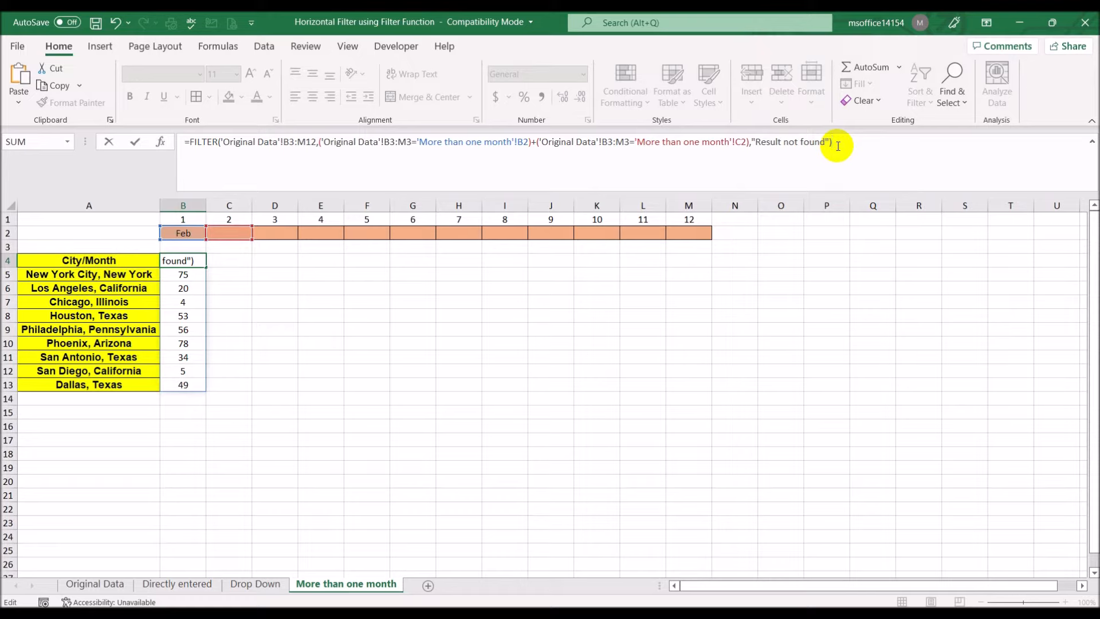
key("Return")
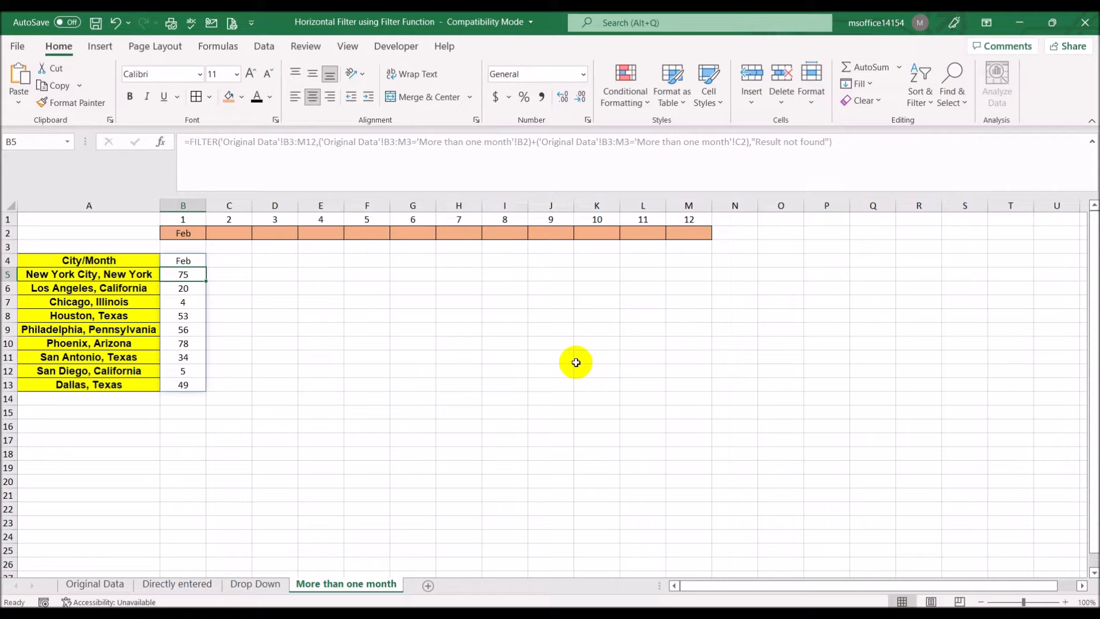
Enter Mar as the second month in C2
left_click(227, 233)
type("Mar")
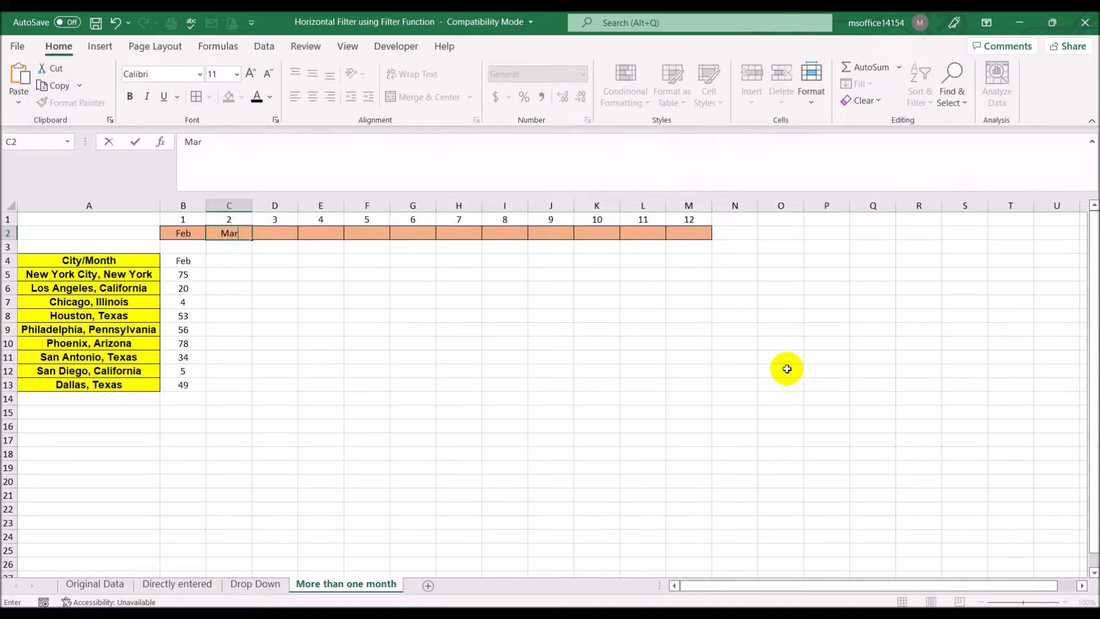
key("Return")
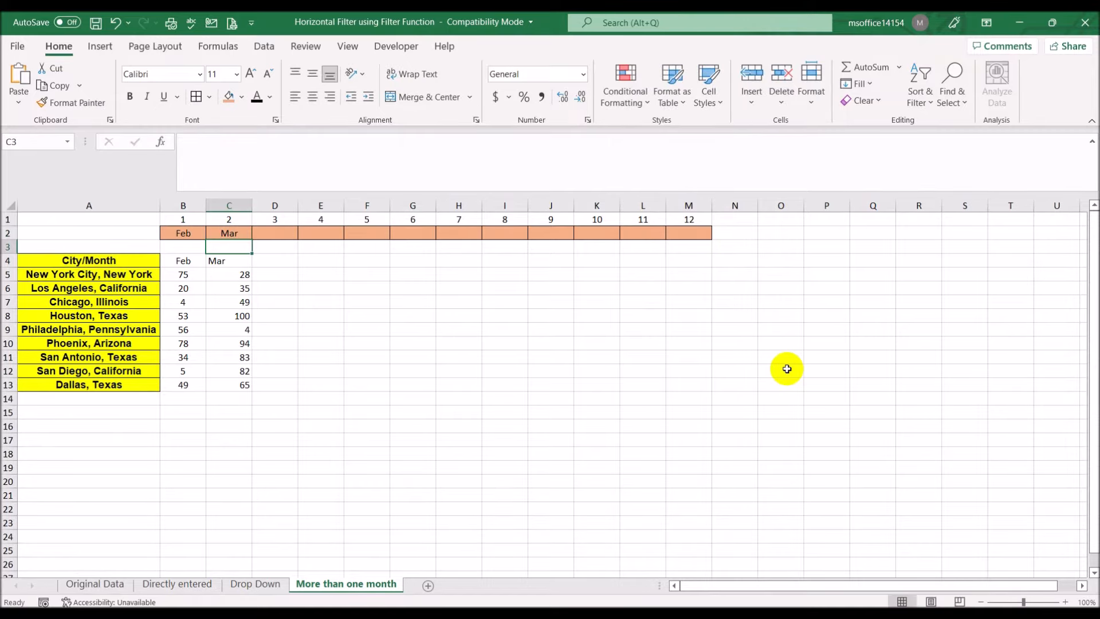
Center the contents of columns B through M horizontally
left_click_drag(183, 205, 689, 208)
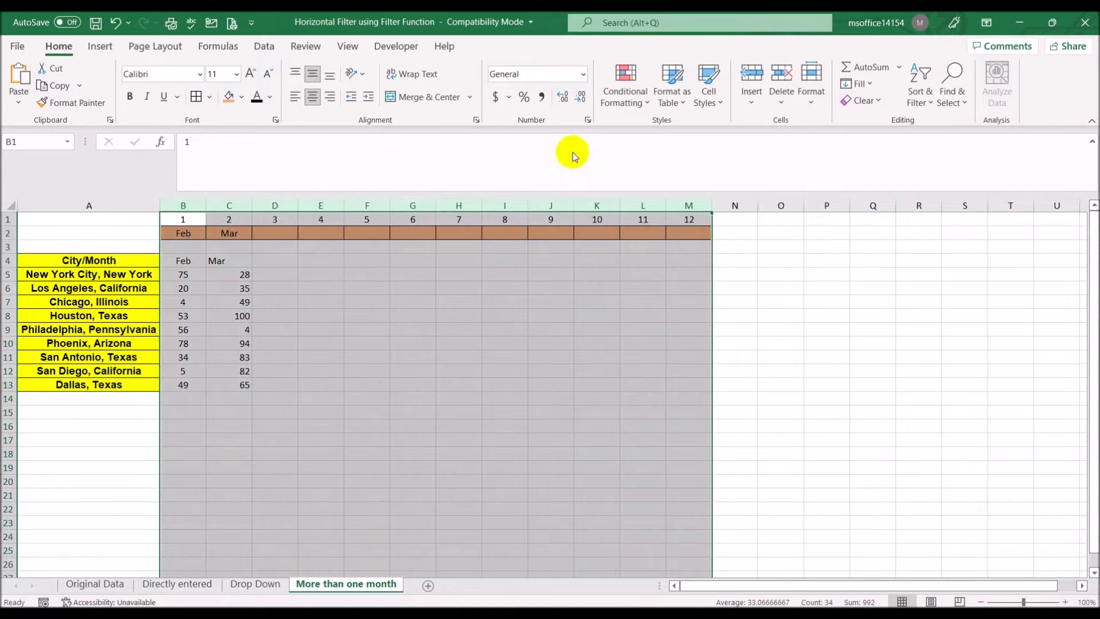
left_click(314, 98)
left_click(747, 344)
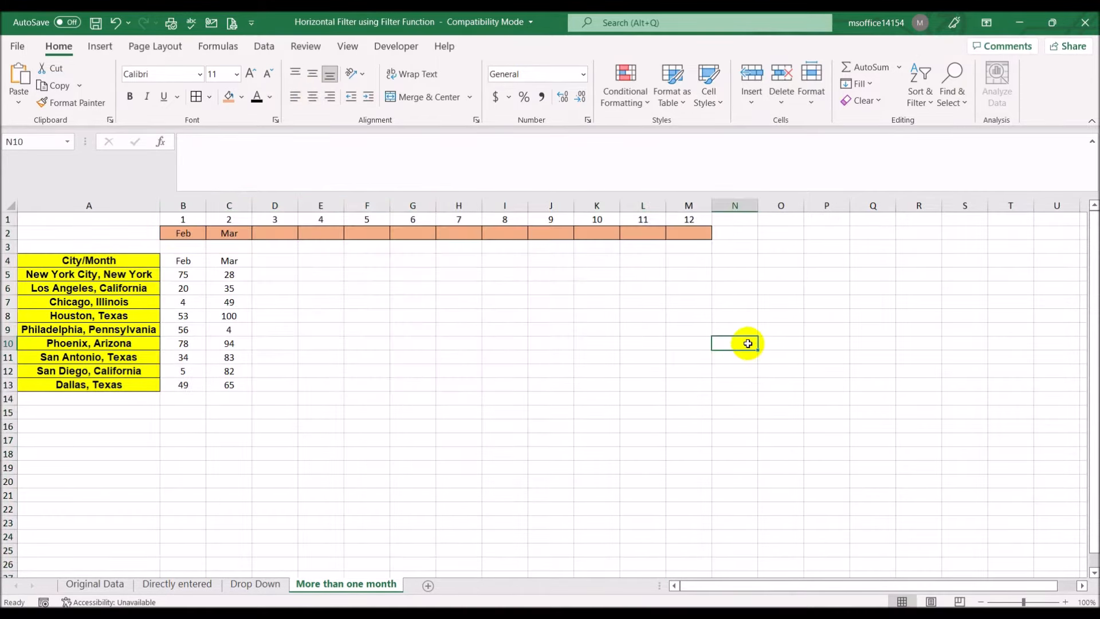
Enter Apr as the third month in D2
left_click(285, 233)
type("Apr")
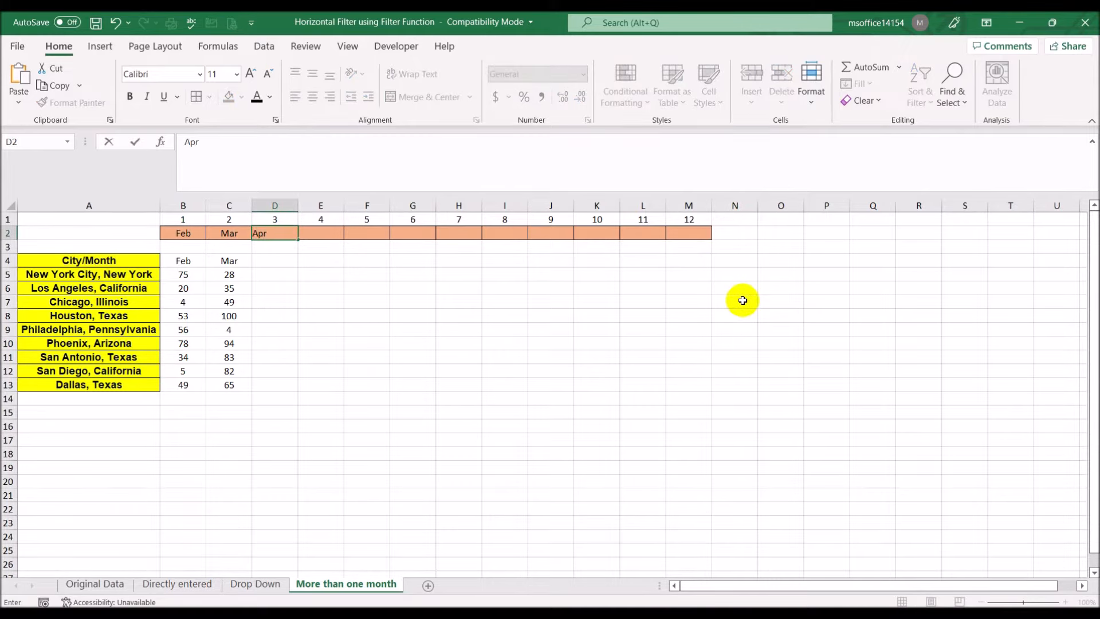
key("Return")
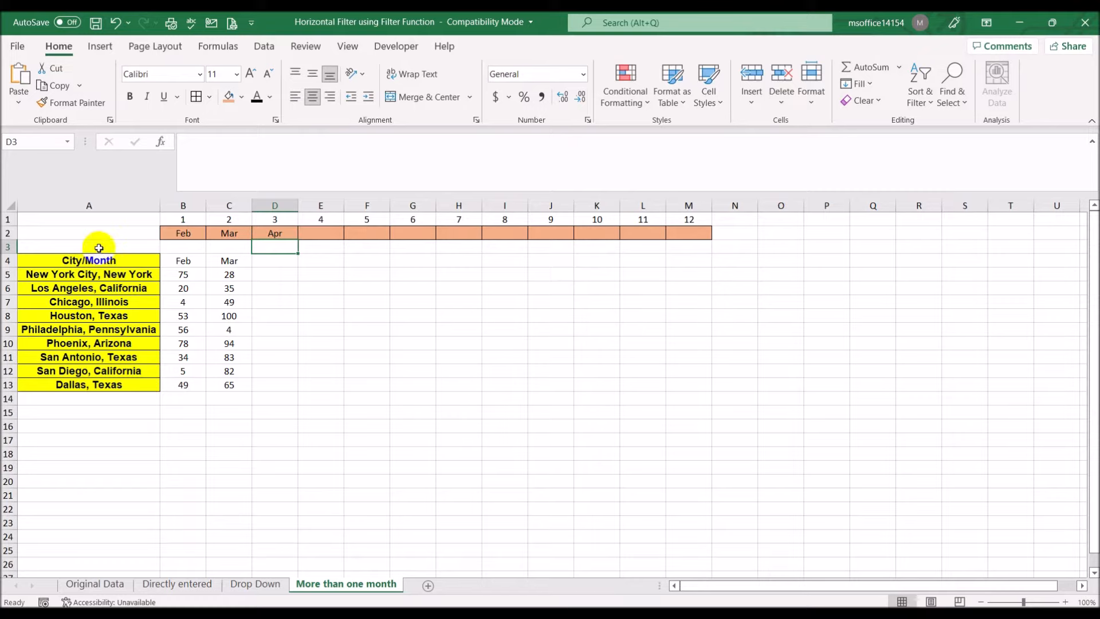
Extend the FILTER formula in B4 with a third + condition comparing 'Original Data'!B3:M3 with D2, reusing the copied condition
left_click(168, 262)
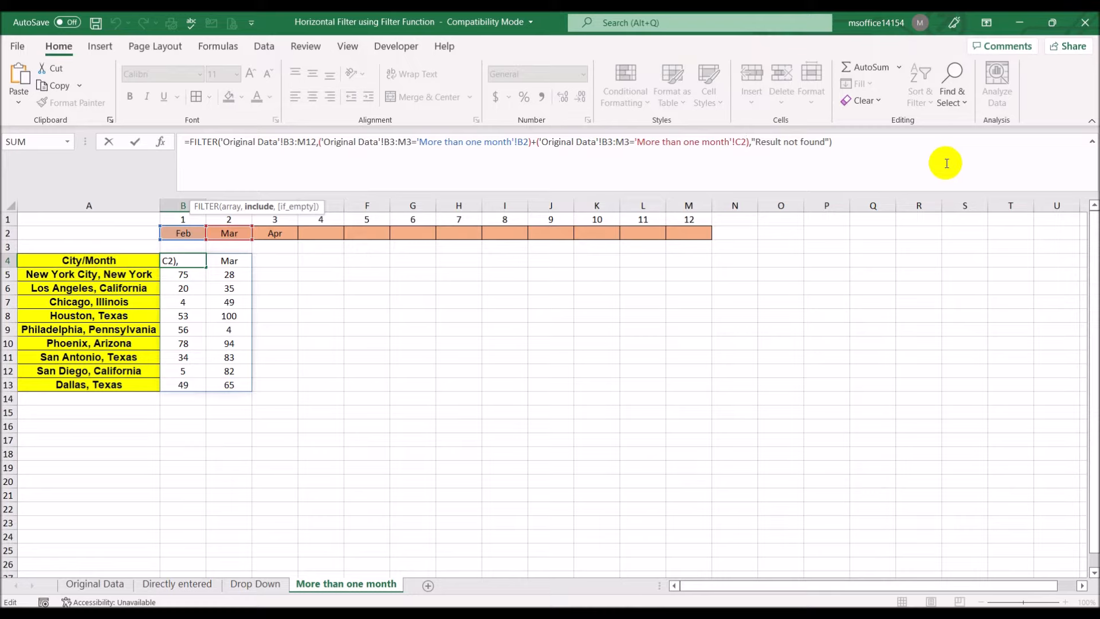
key("Right")
type("+")
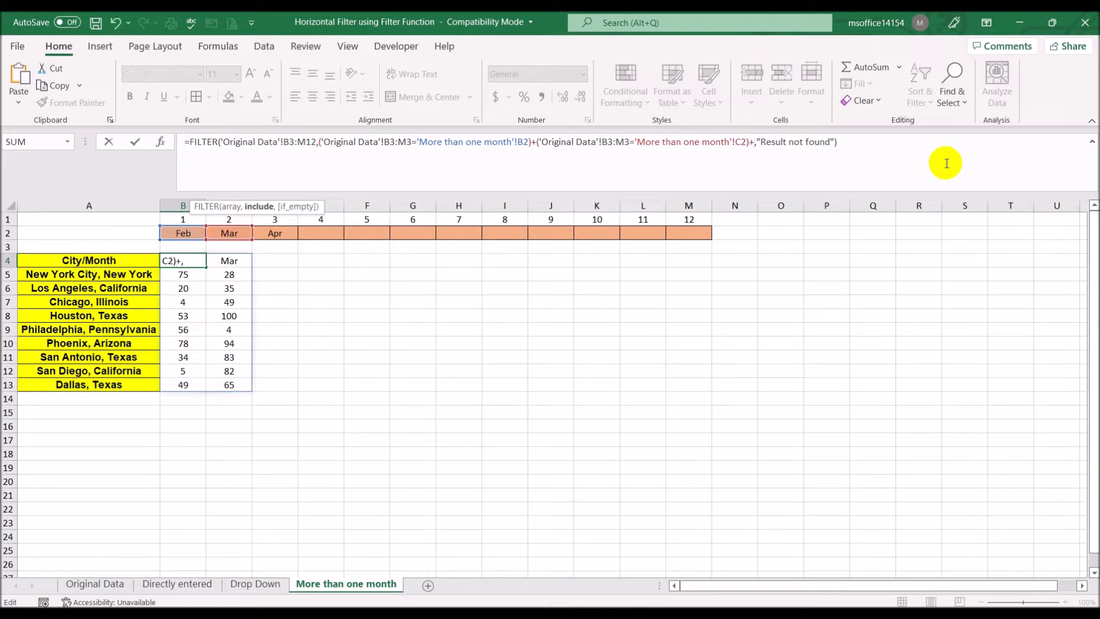
key("ctrl+v")
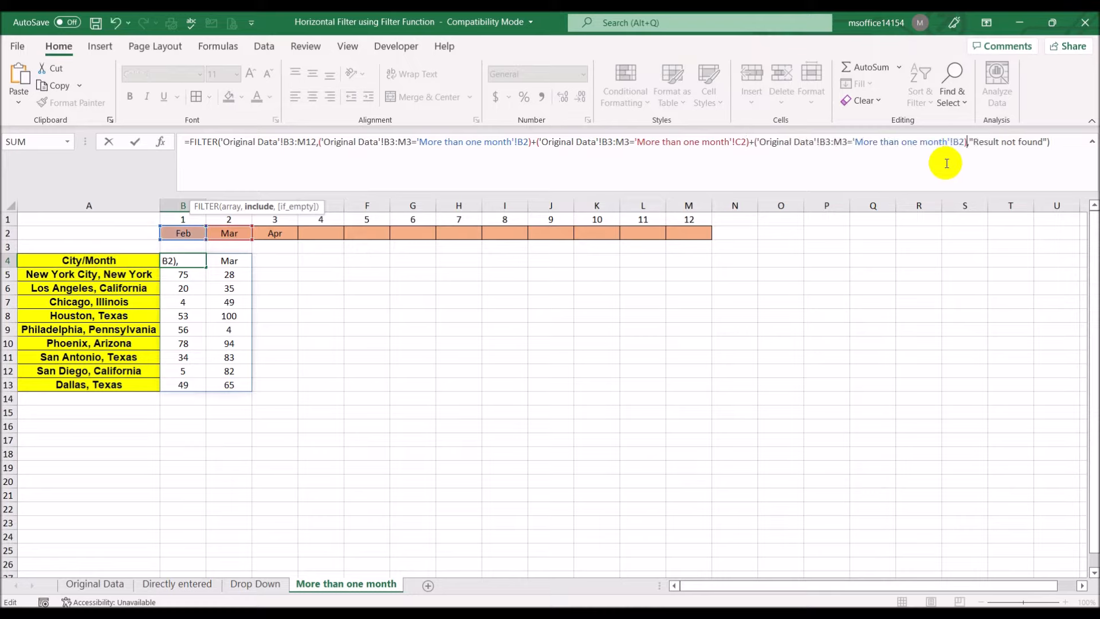
left_click(956, 141)
key("BackSpace")
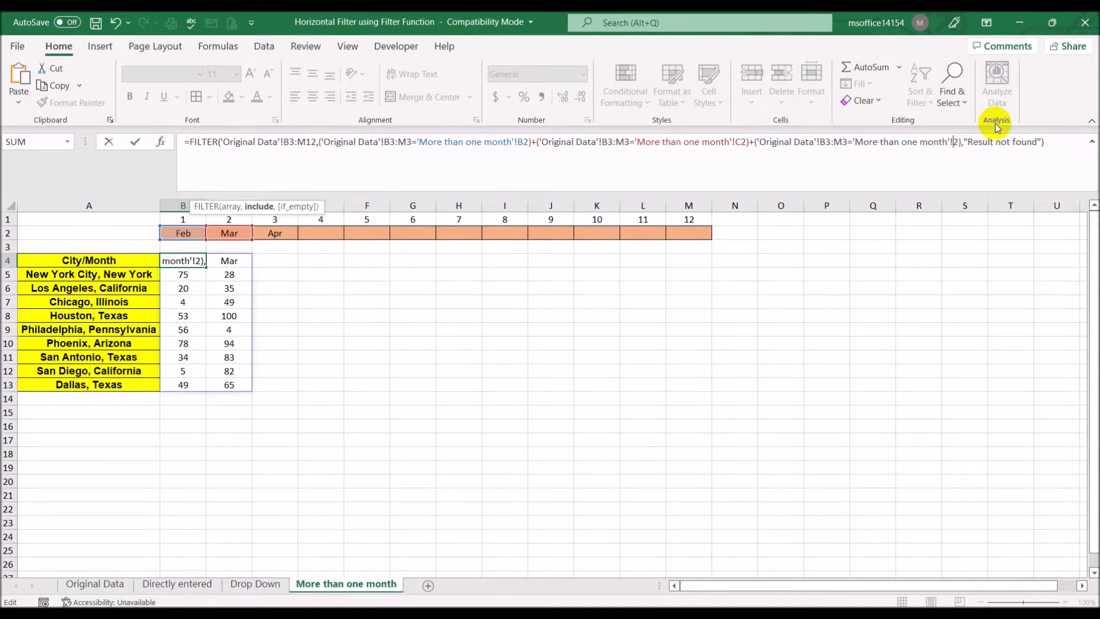
type("D")
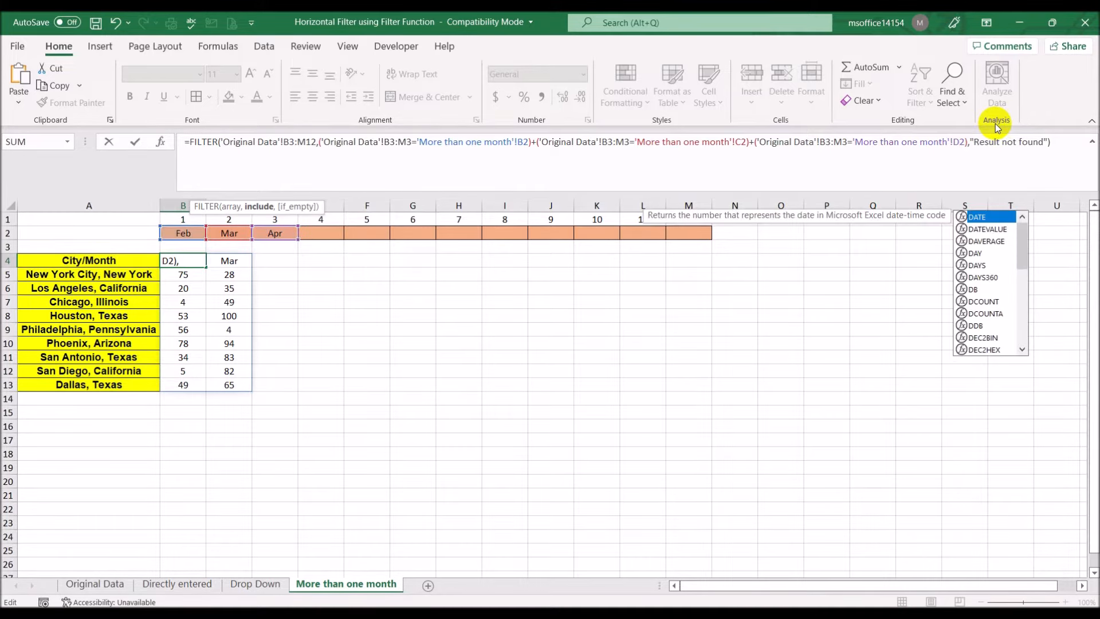
key("End")
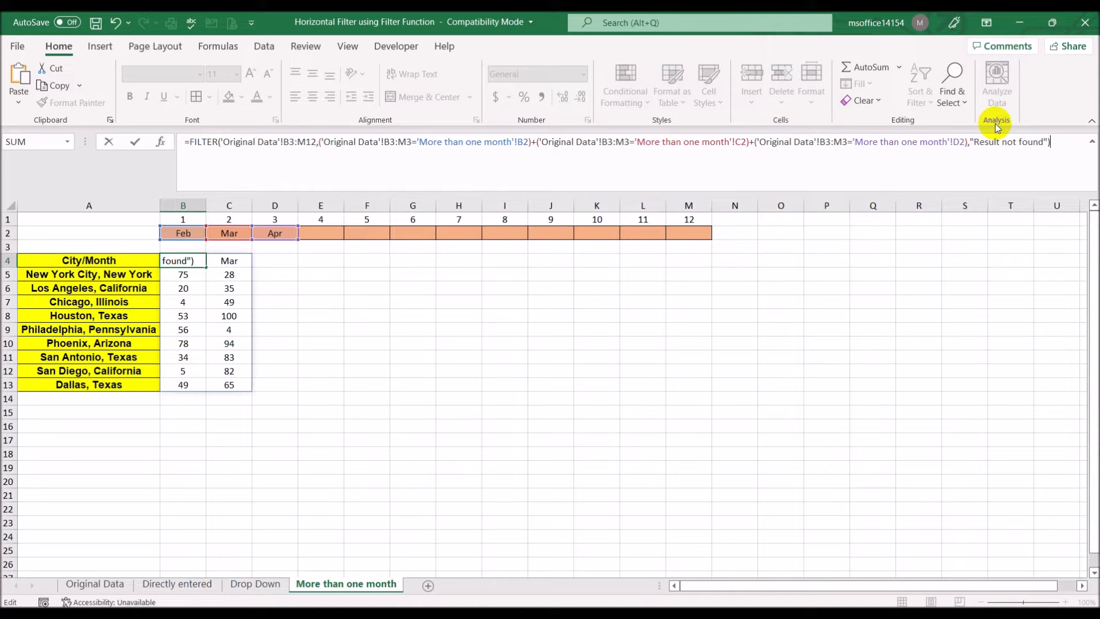
key("Return")
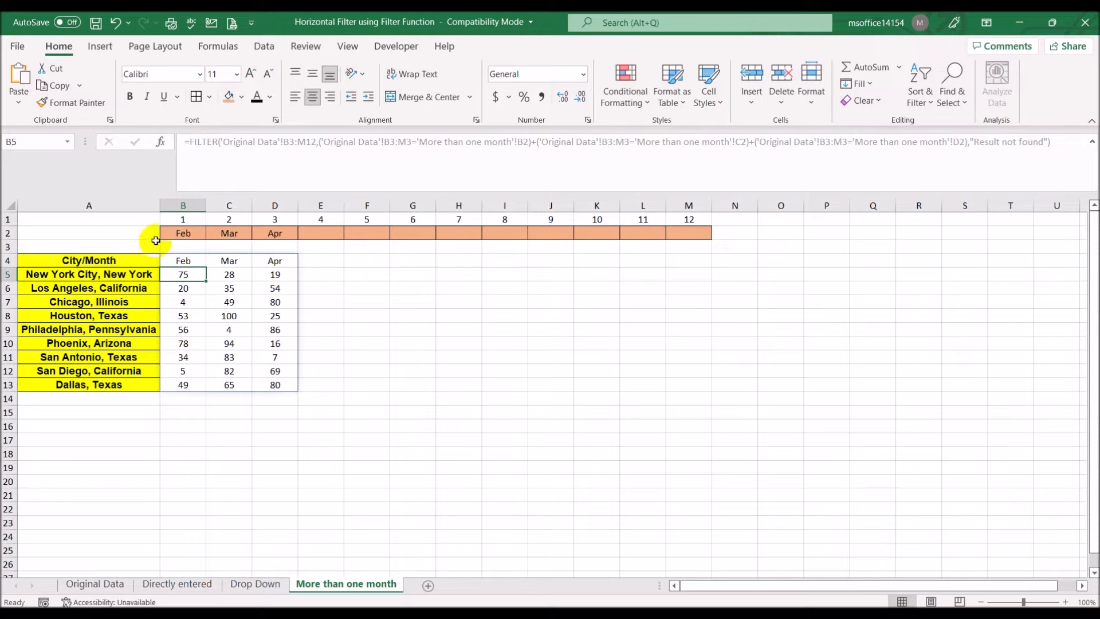
Change the order of the input months by entering Mar in B2 and Feb in C2
left_click(181, 233)
type("Mar")
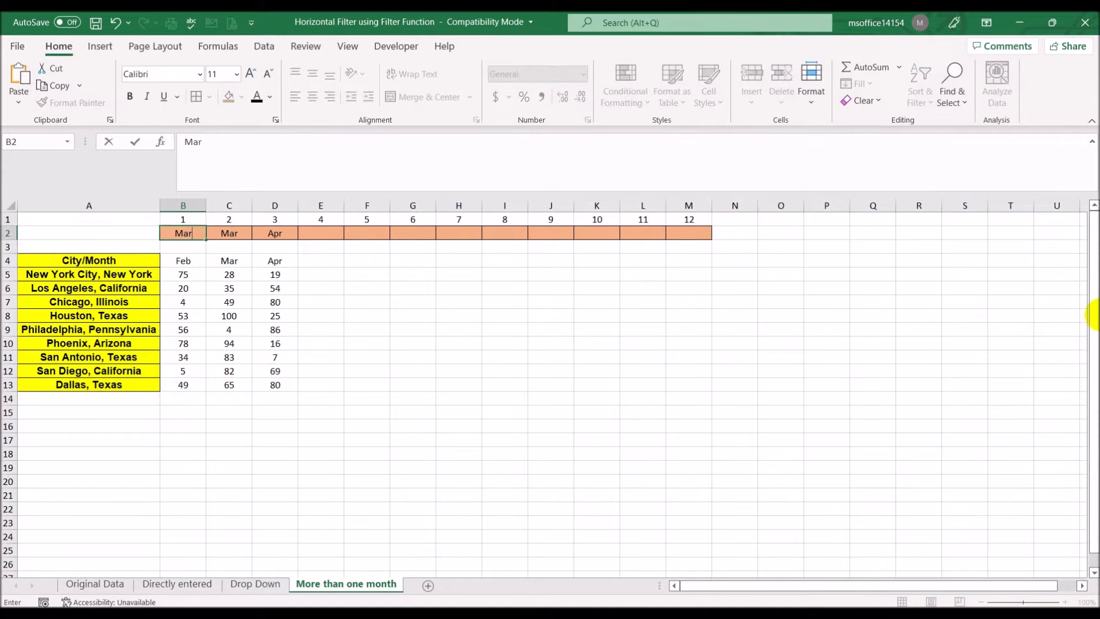
key("Tab")
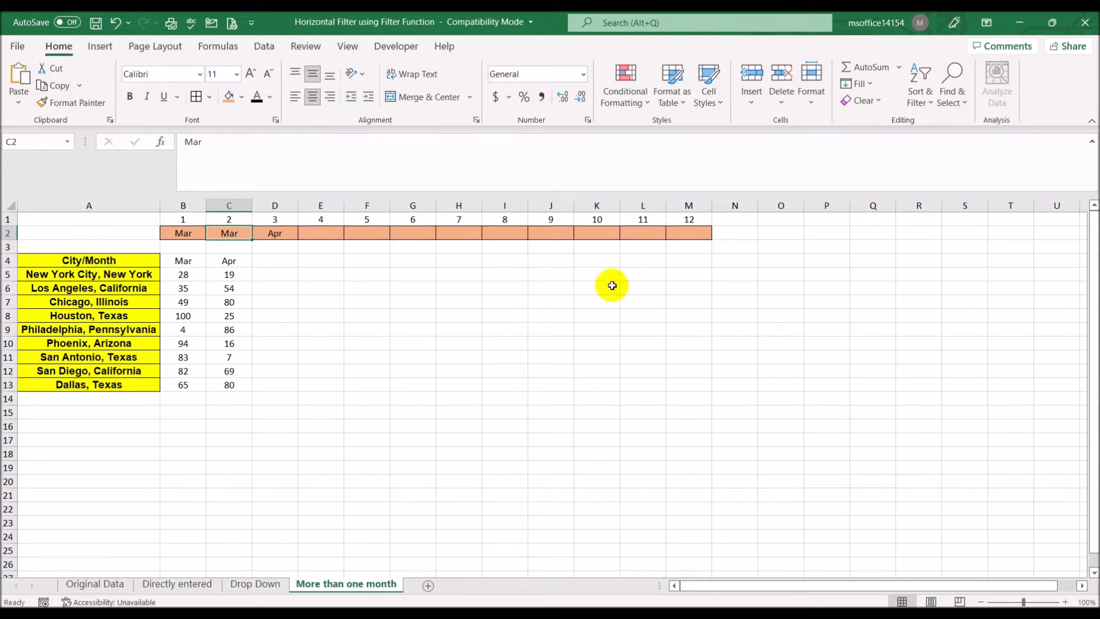
type("Feb")
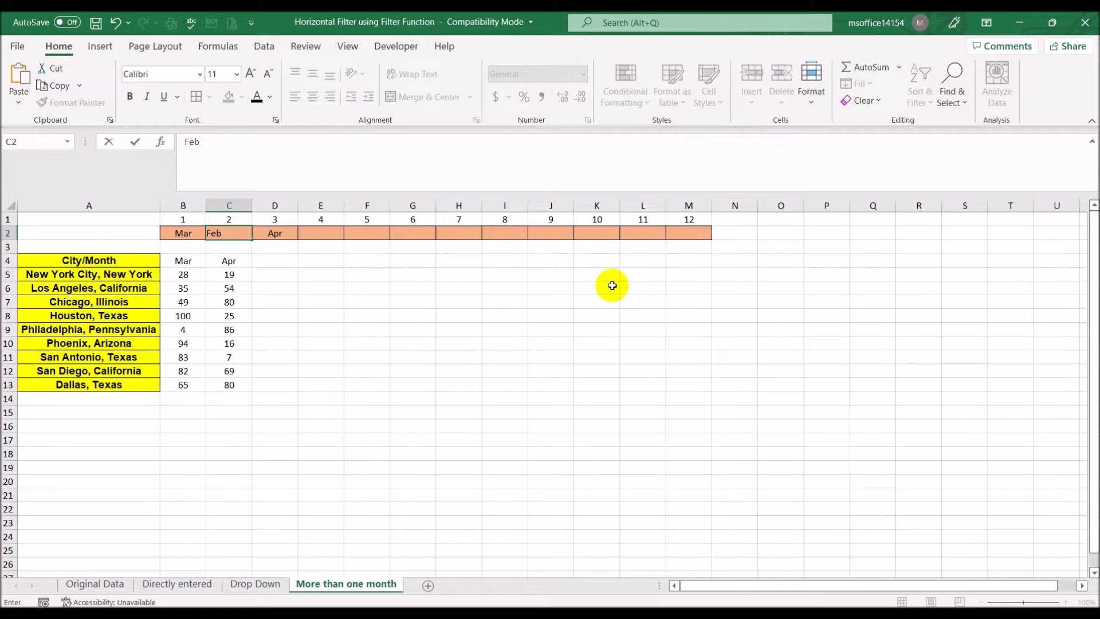
key("Return")
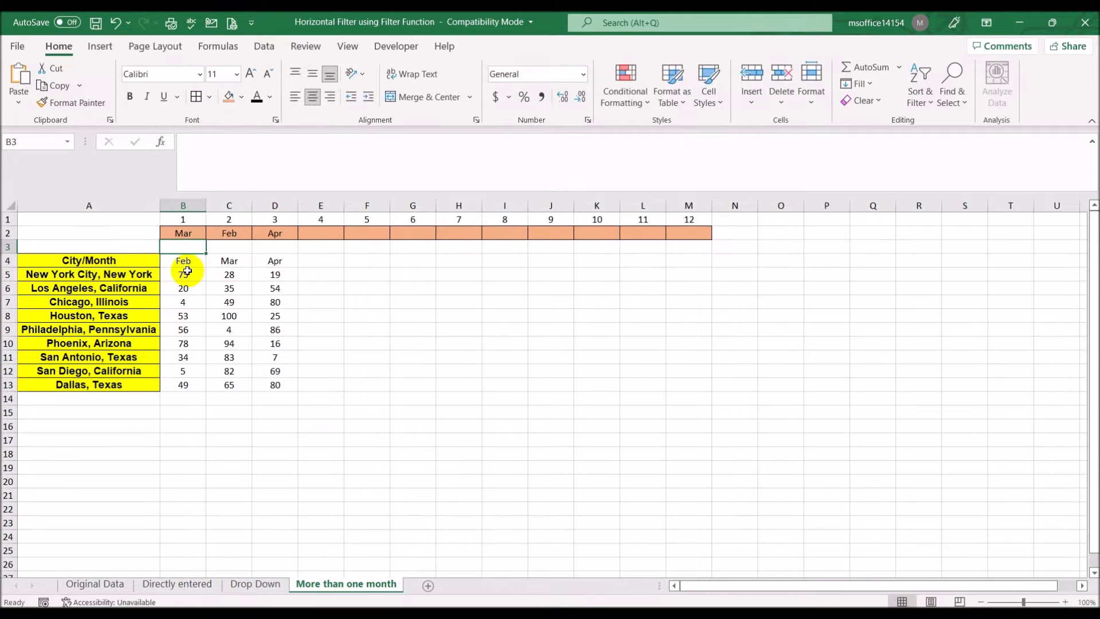
Compare the month order in the Original Data sheet's header row with the filtered result on the More than one month sheet
left_click(114, 586)
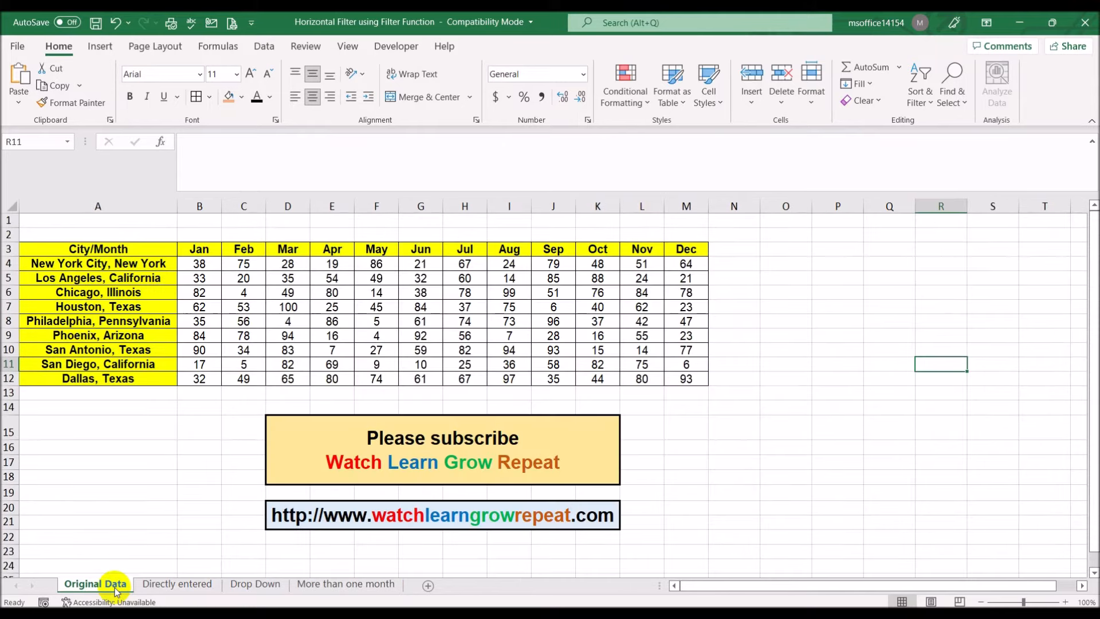
left_click(338, 585)
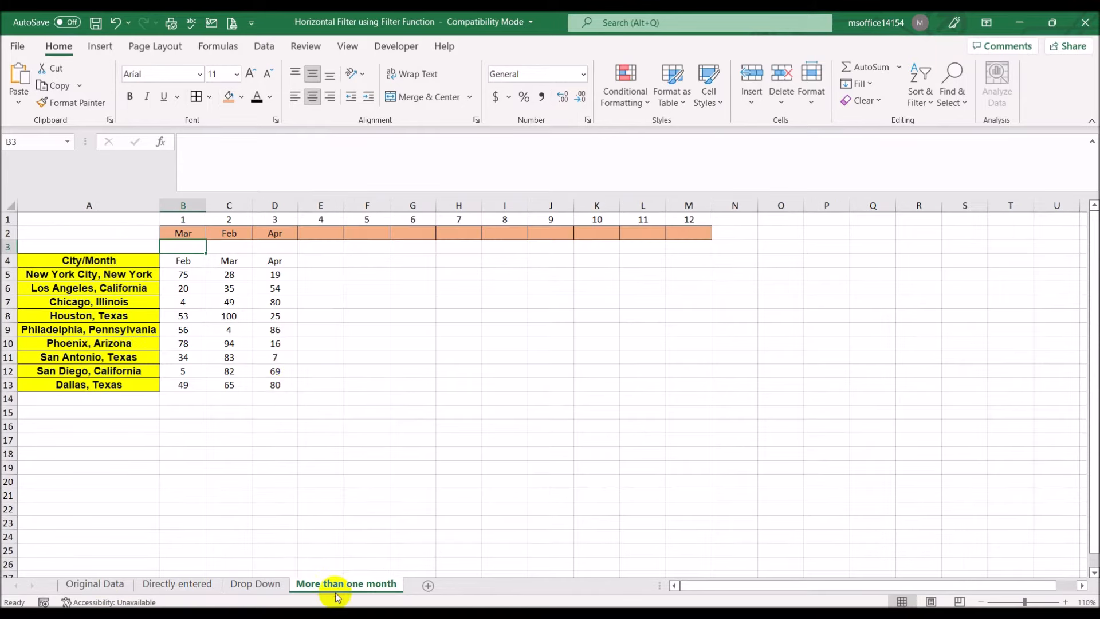
left_click(93, 586)
left_click(243, 250)
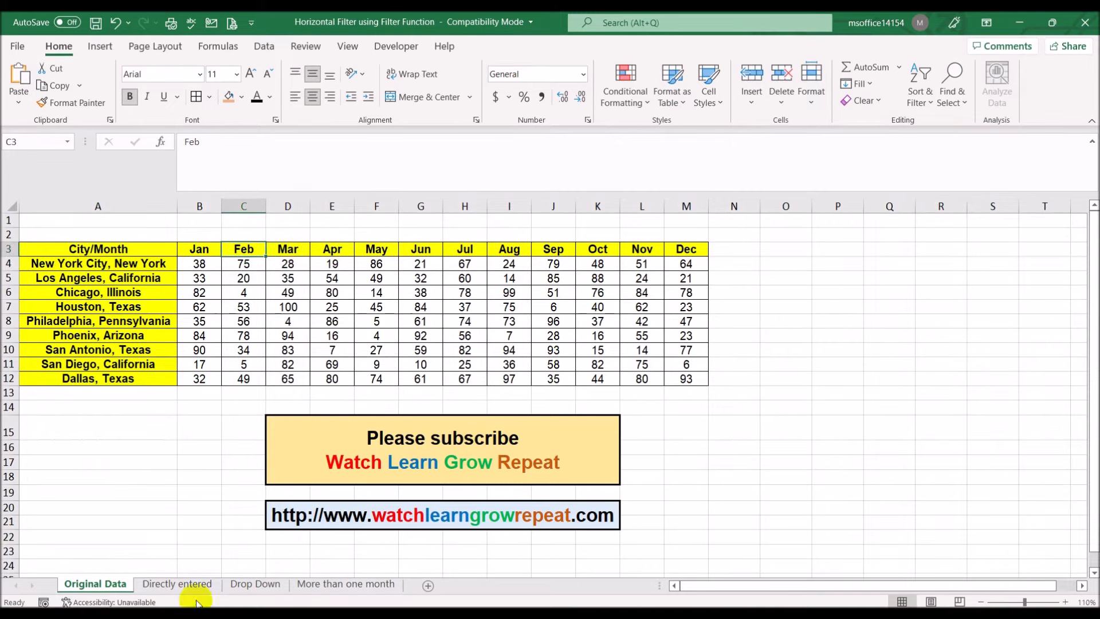
left_click(344, 585)
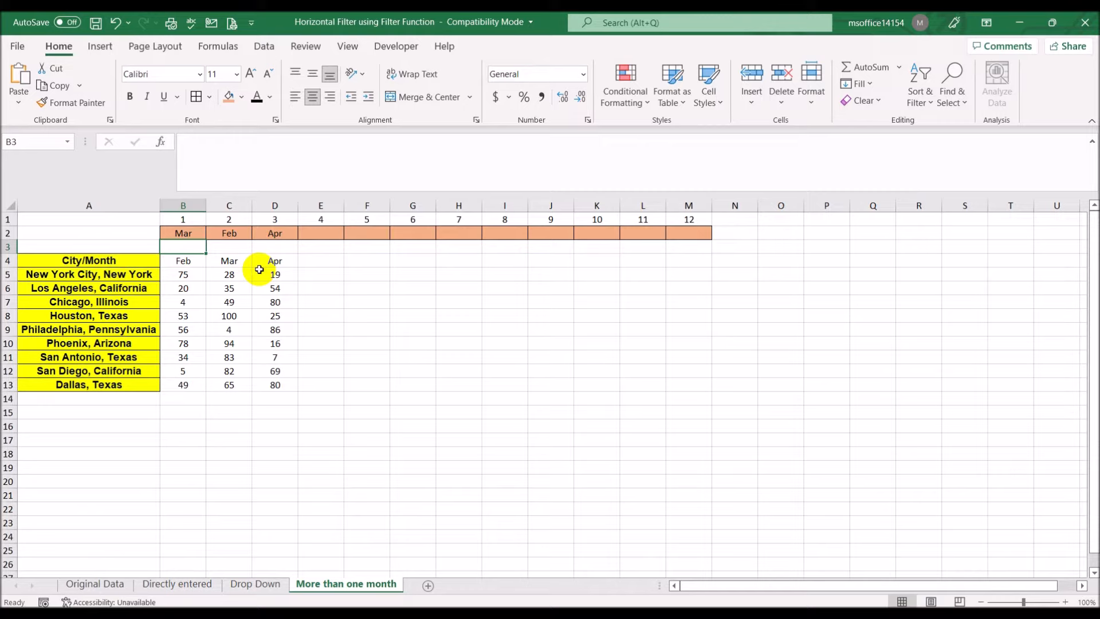
Enter Jun as the fourth month in E2
left_click(331, 235)
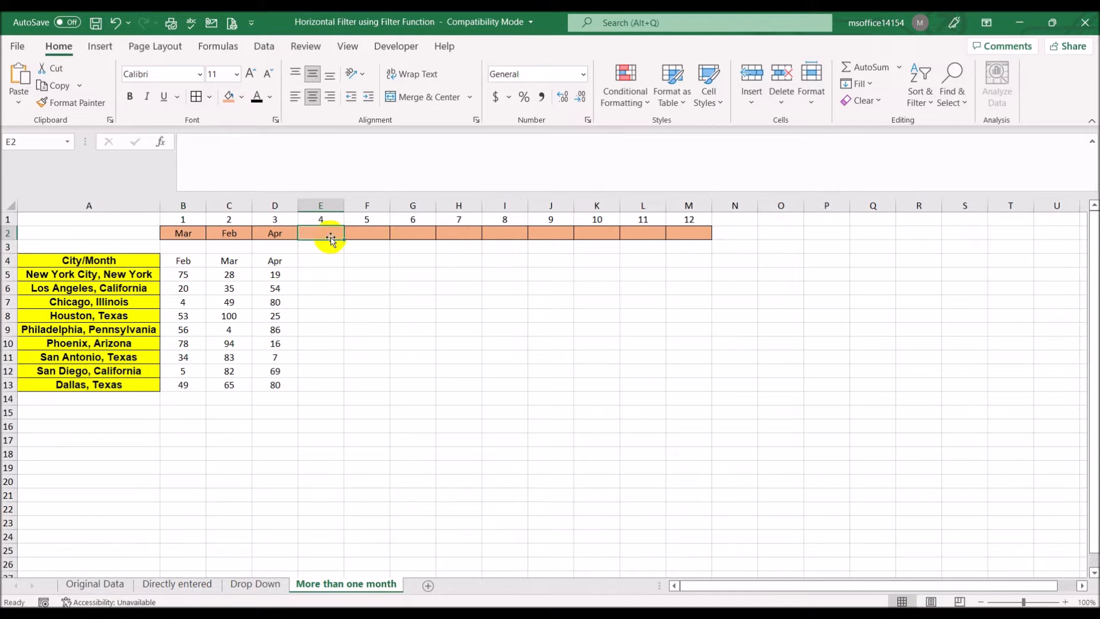
type("Jun")
key("Return")
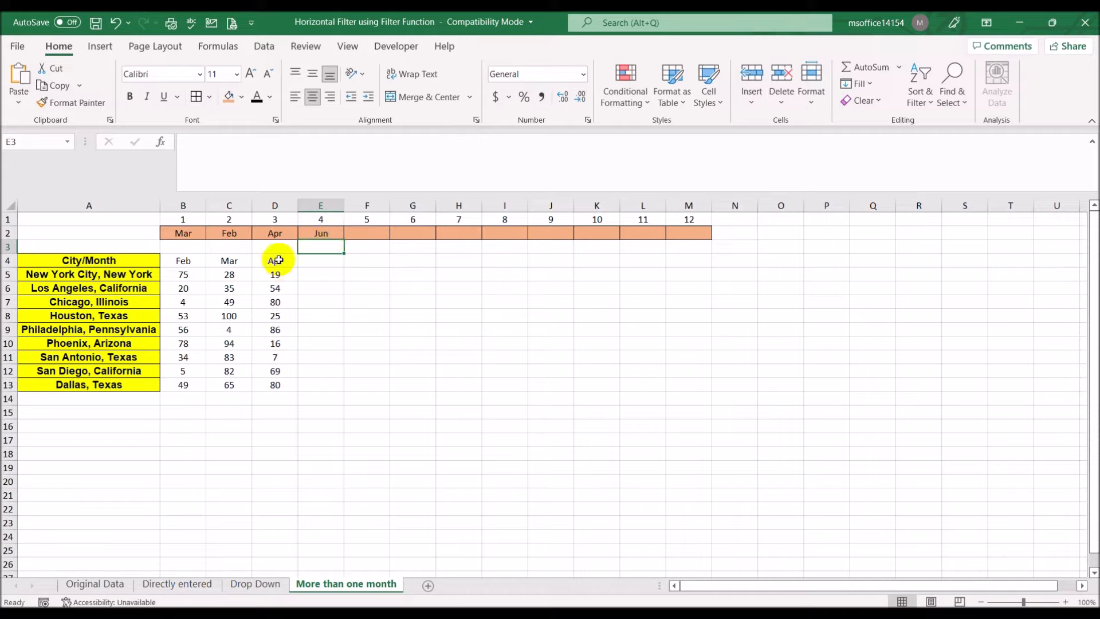
Extend the FILTER formula in B4 with a fourth + condition comparing 'Original Data'!B3:M3 with E2, reusing the copied condition
left_click(185, 262)
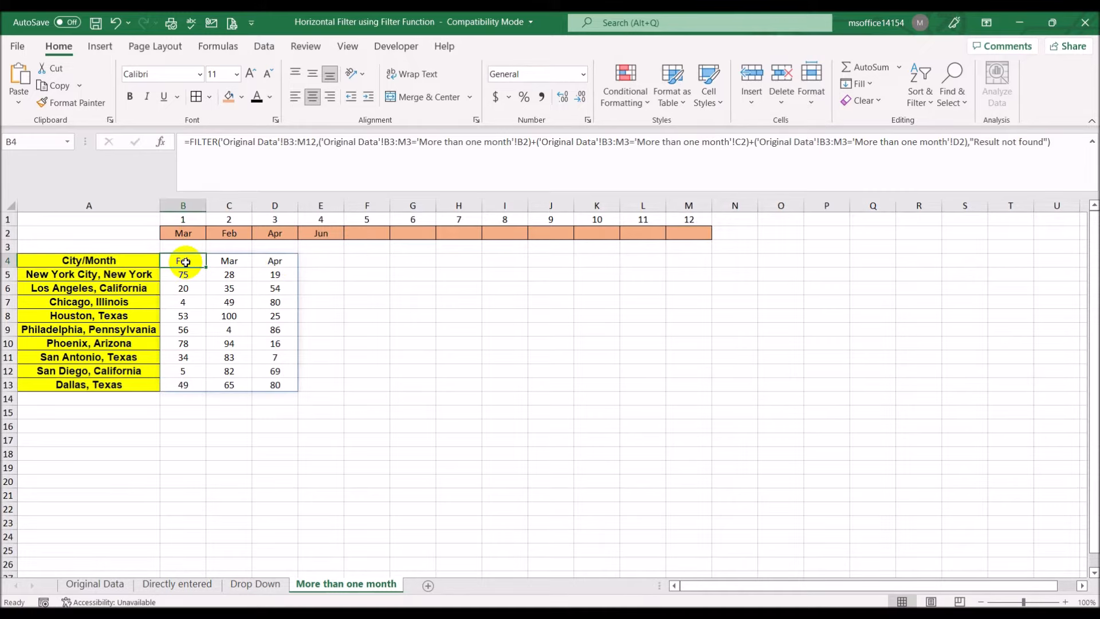
left_click(968, 143)
type("+")
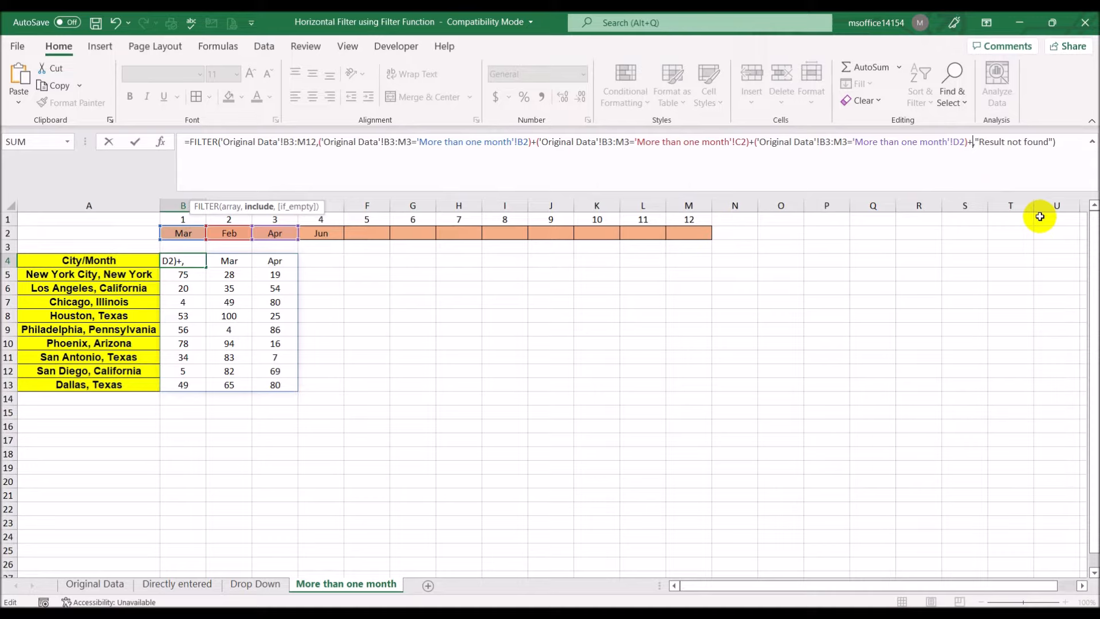
type("('Original Data'!B3:M3='More than one month'!B2)")
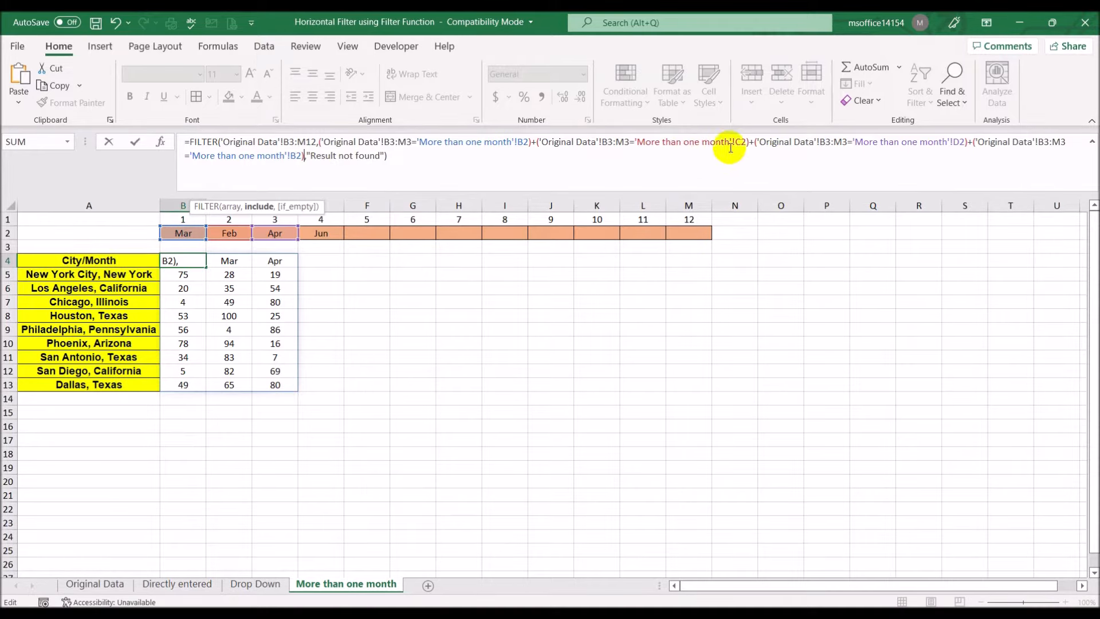
left_click(297, 155)
key("BackSpace")
type("E")
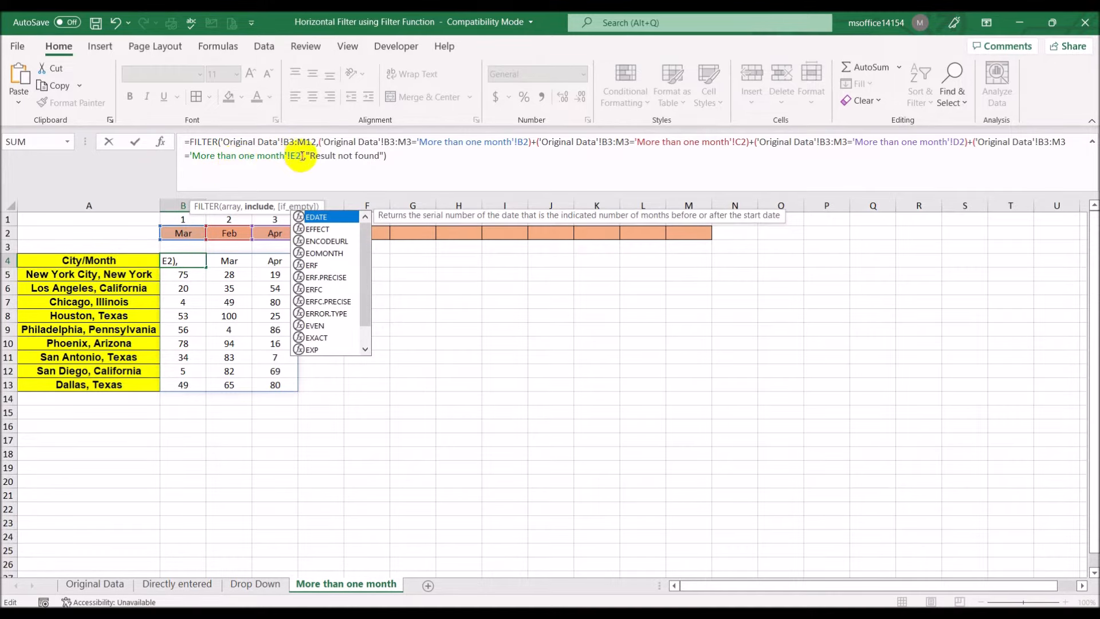
Add a fifth + condition to the B4 FILTER formula, matching 'Original Data'!B3:M3 against F2 on the More than one month sheet
left_click(302, 155)
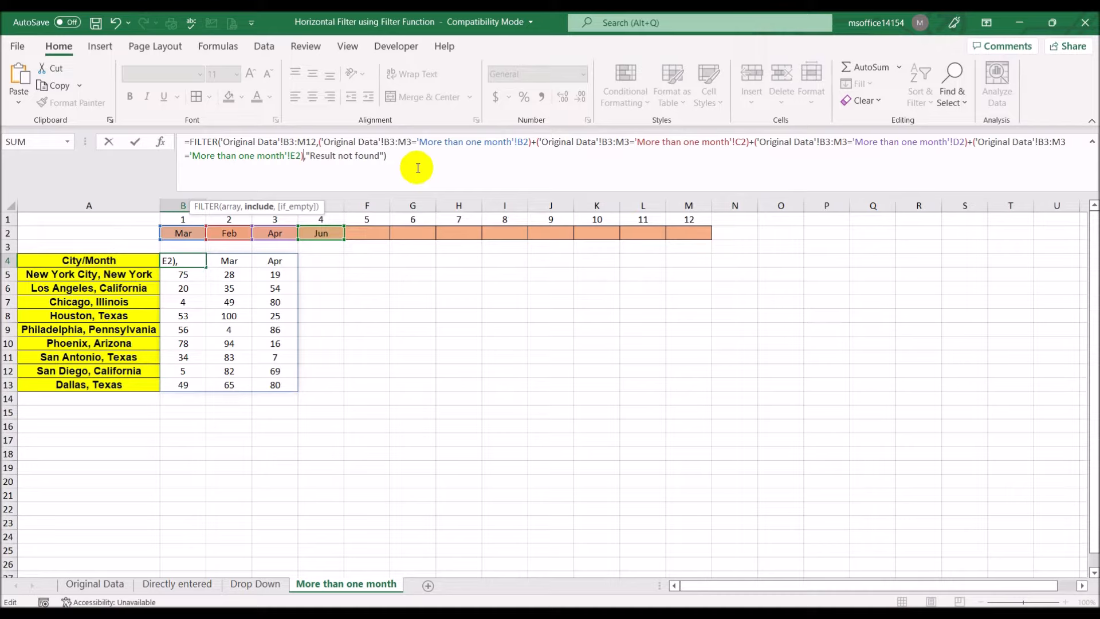
type("+")
type("('Original Data'!B3:M3='More than one month'!B2)")
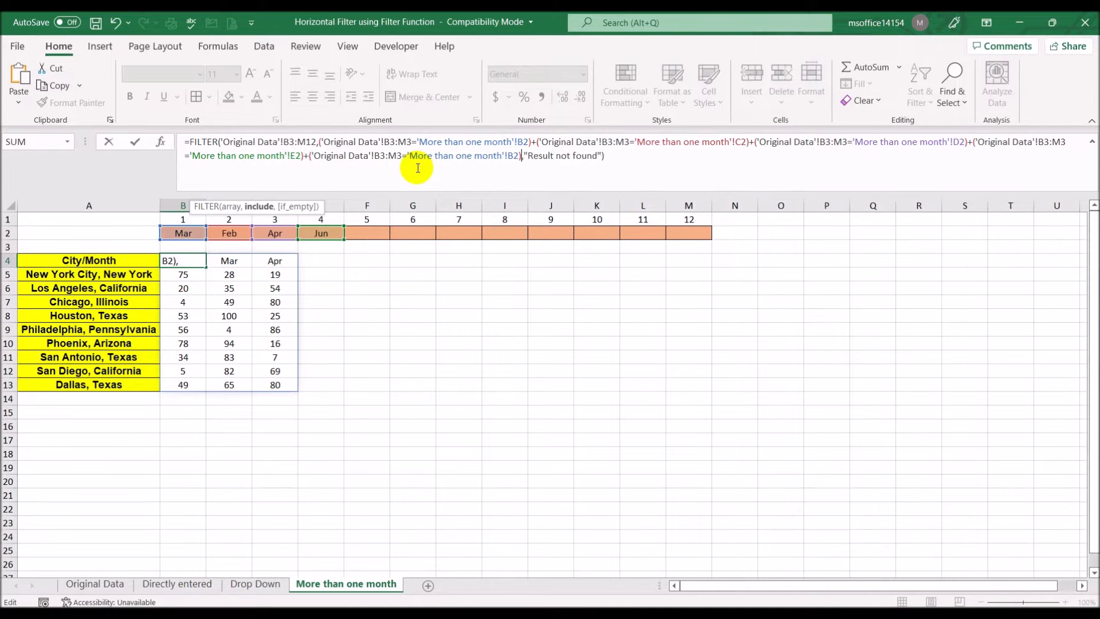
left_click(514, 161)
key("BackSpace")
type("F")
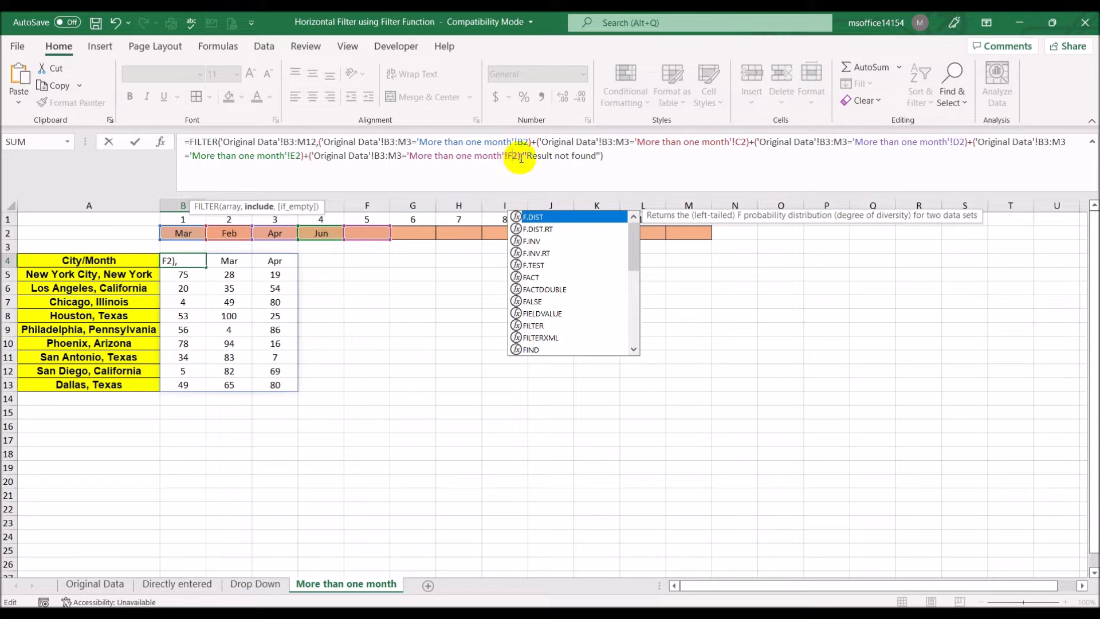
Add a sixth + condition to the FILTER formula, with the copied comparison of 'Original Data'!B3:M3 pointing to G2
left_click(521, 155)
type("+")
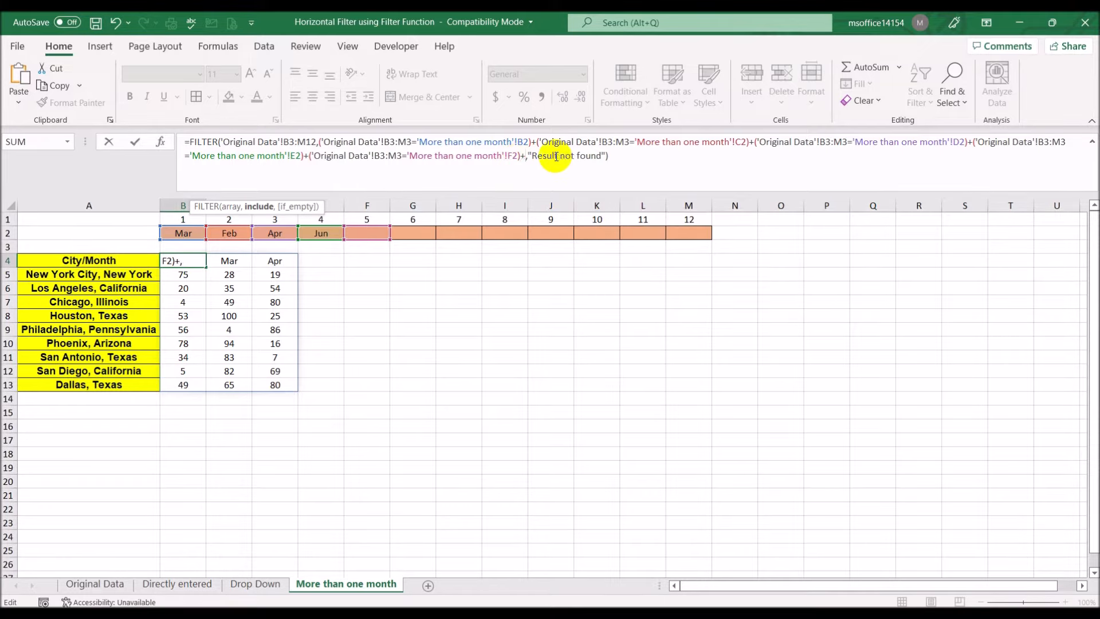
type("('Original Data'!B3:M3='More than one month'!B2)")
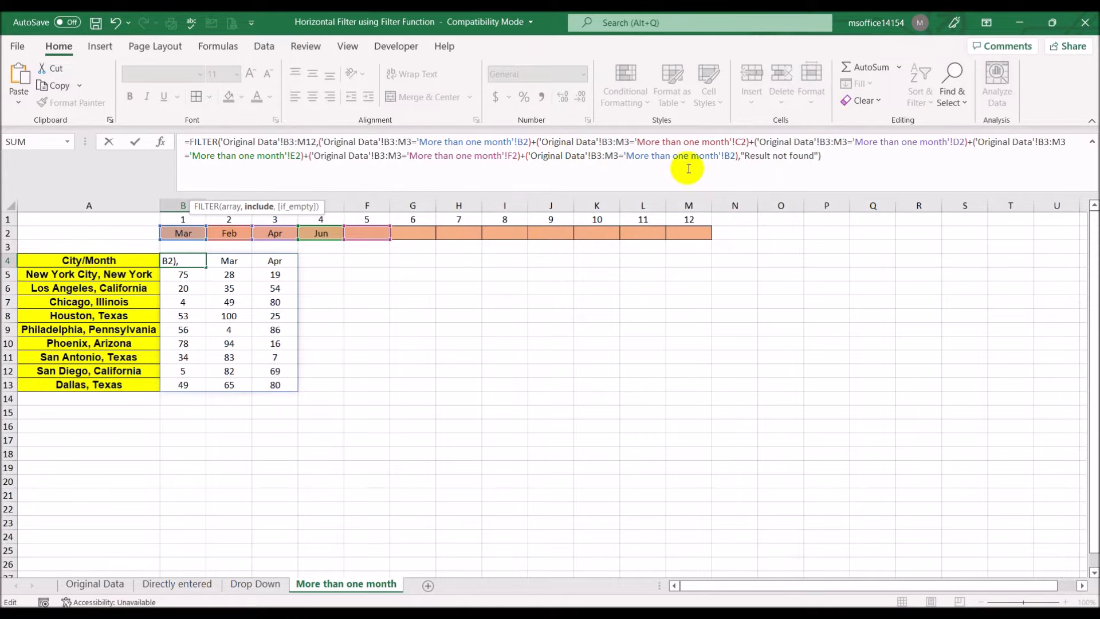
left_click(729, 154)
left_click_drag(724, 155, 729, 155)
type("G")
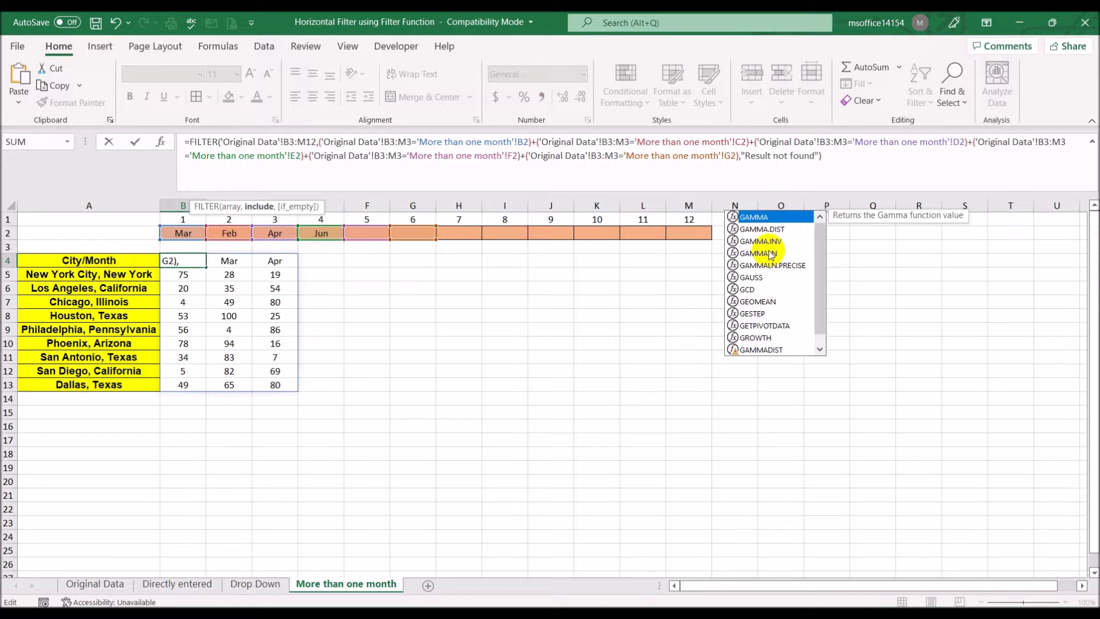
Append a seventh + condition before the "Result not found" argument, comparing 'Original Data'!B3:M3 with H2
left_click(740, 156)
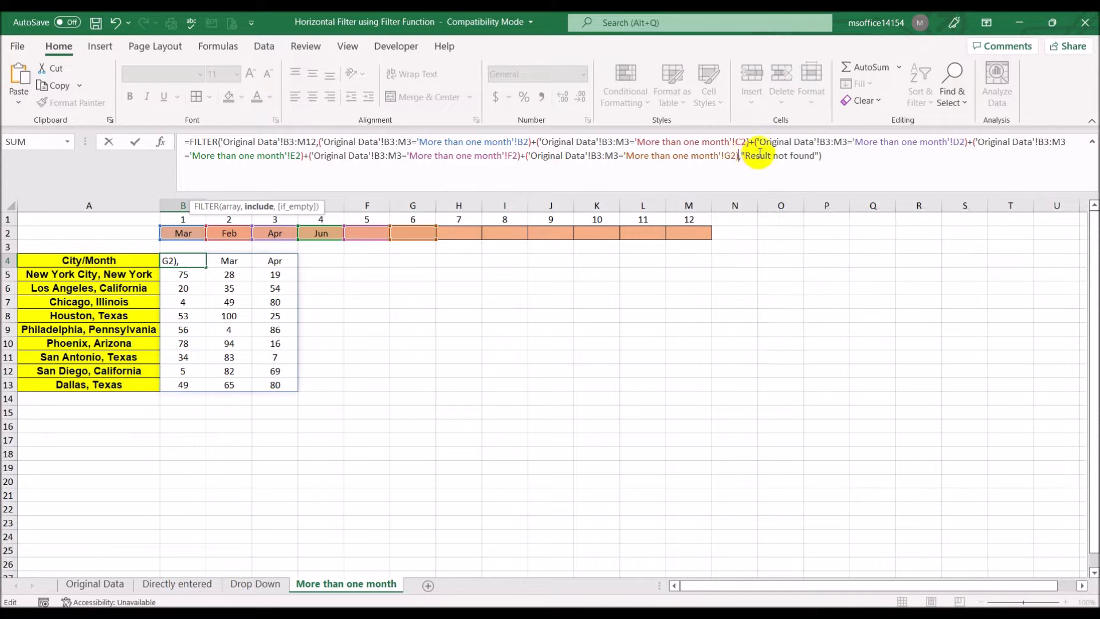
type("+")
type("('Original Data'!B3:M3='More than one month'!B2)")
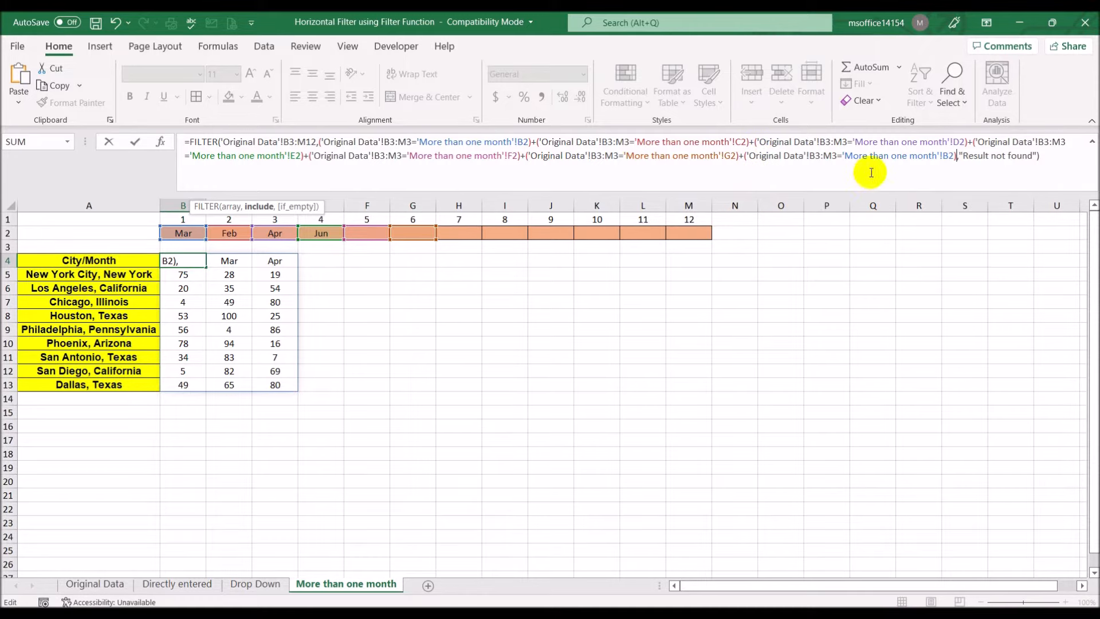
left_click(949, 155)
key("BackSpace")
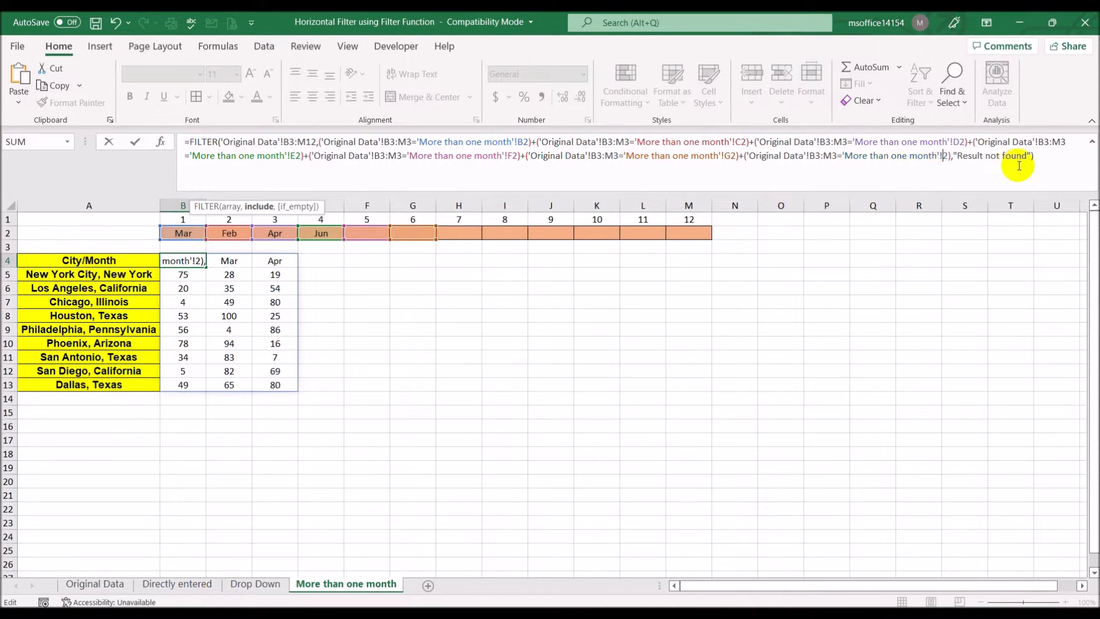
type("H")
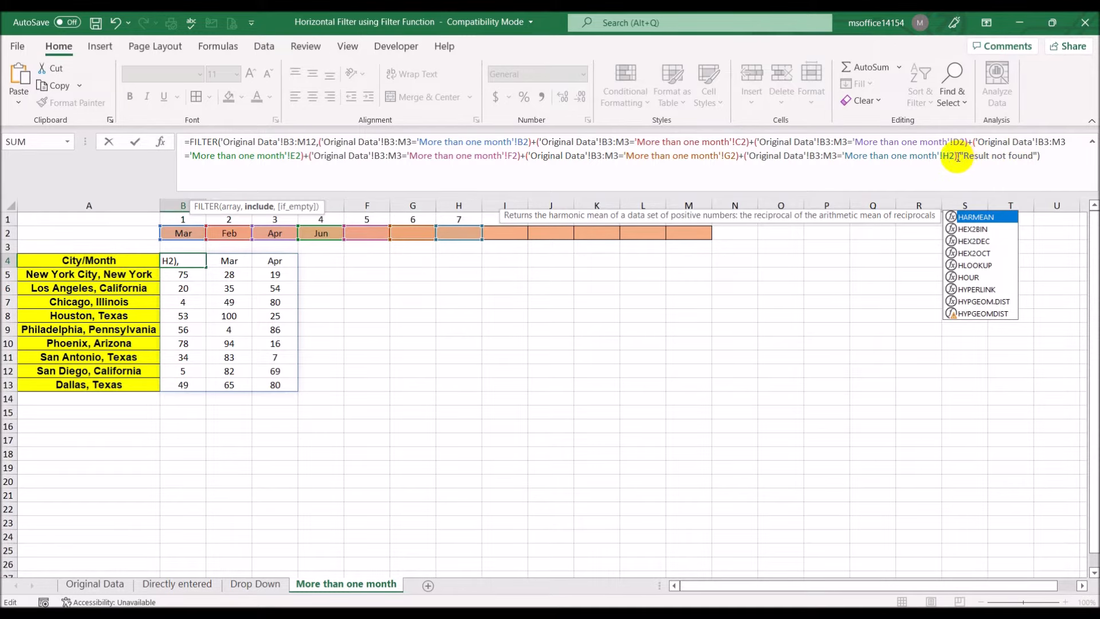
Append the eighth + condition to the FILTER formula so that 'Original Data'!B3:M3 is also compared with I2
key("Right")
key("Right")
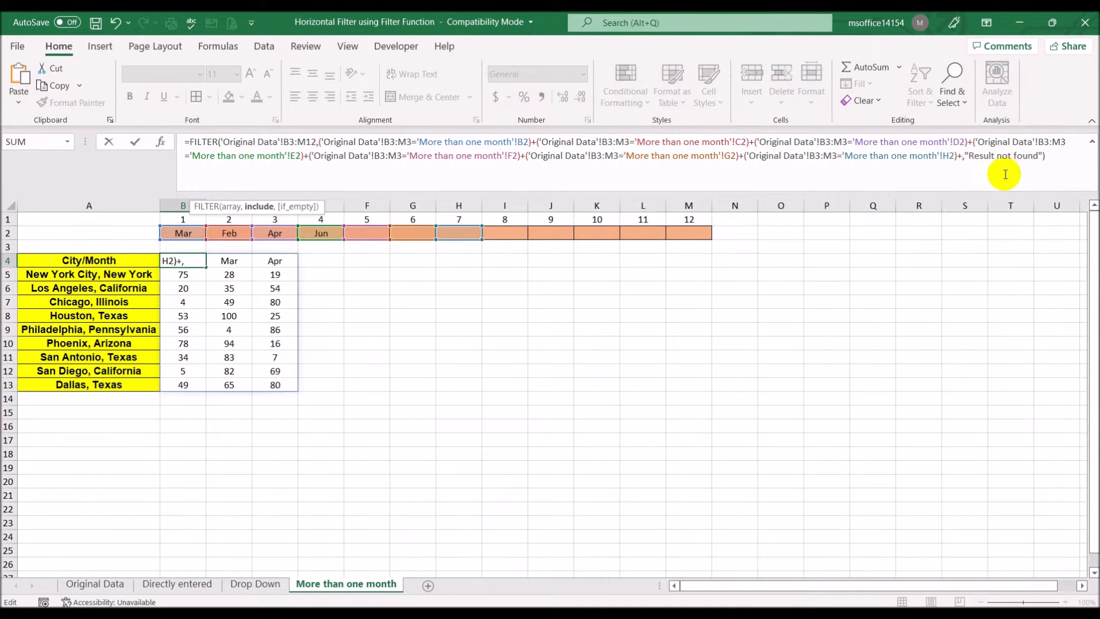
type("+('Original Data'!B3:M3='More than one month'!B2)")
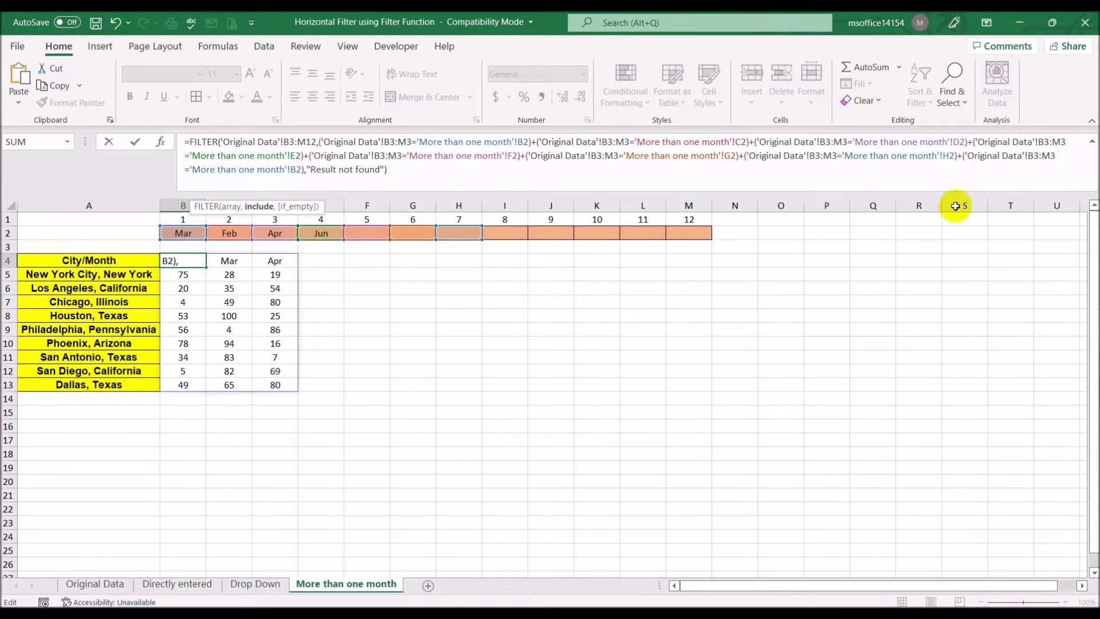
left_click(297, 169)
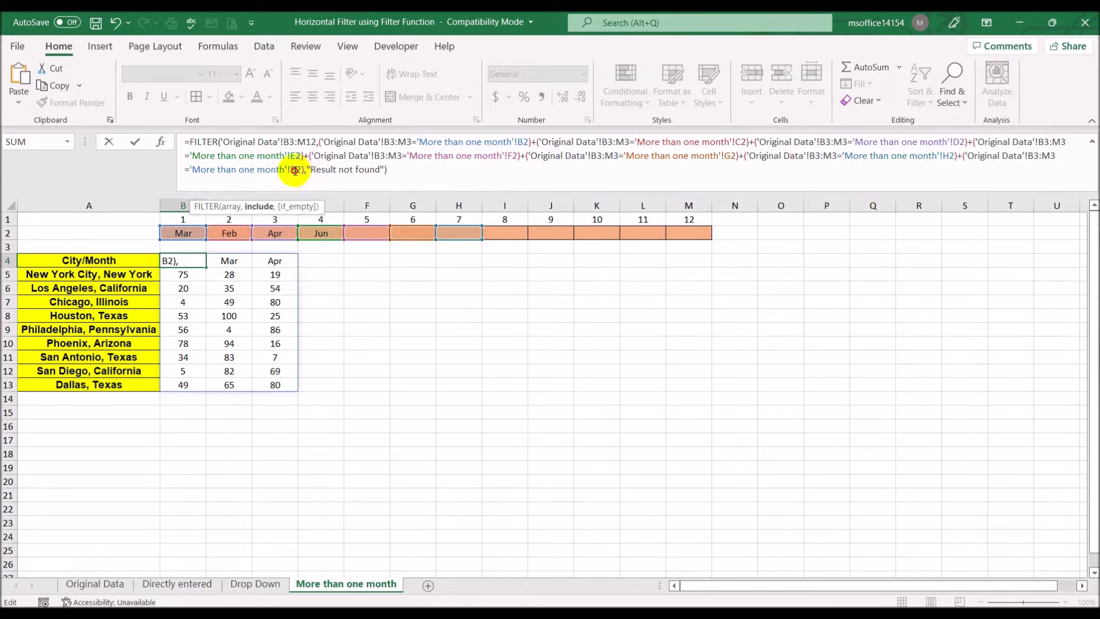
key("BackSpace")
type("I")
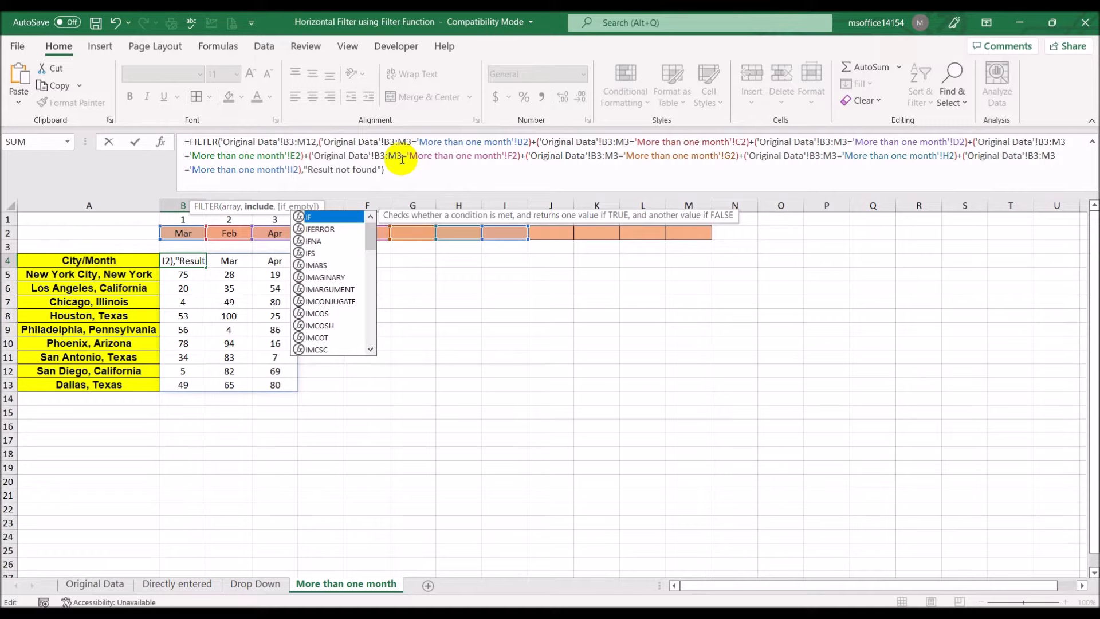
Insert the ninth + condition after the I2 condition, comparing 'Original Data'!B3:M3 with J2
left_click(303, 172)
type("+")
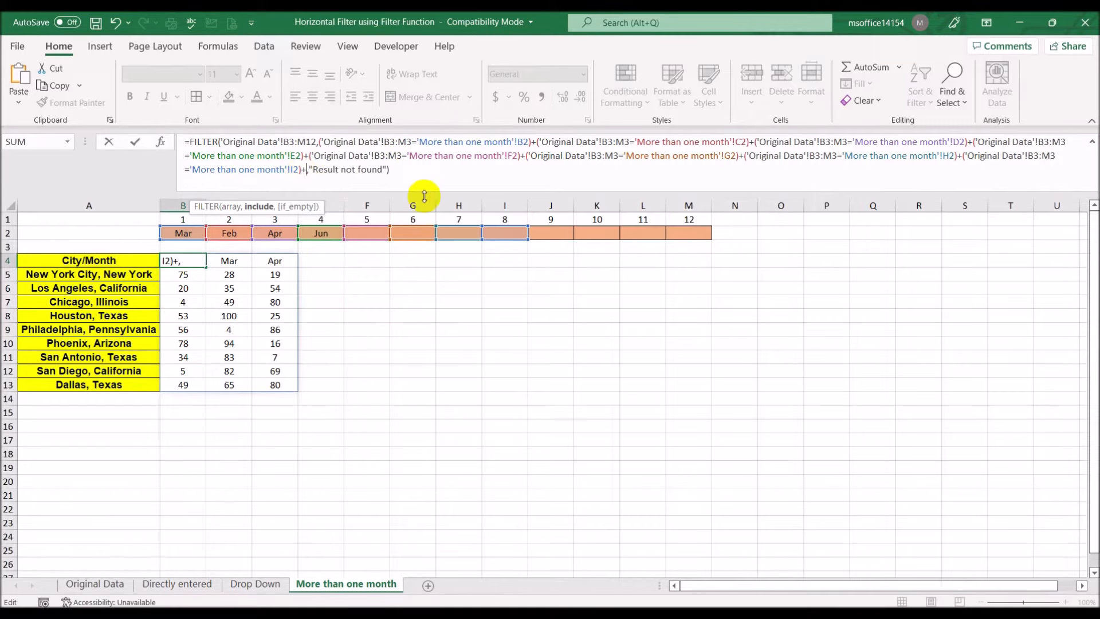
type("('Original Data'!B3:M3='More than one month'!B2)")
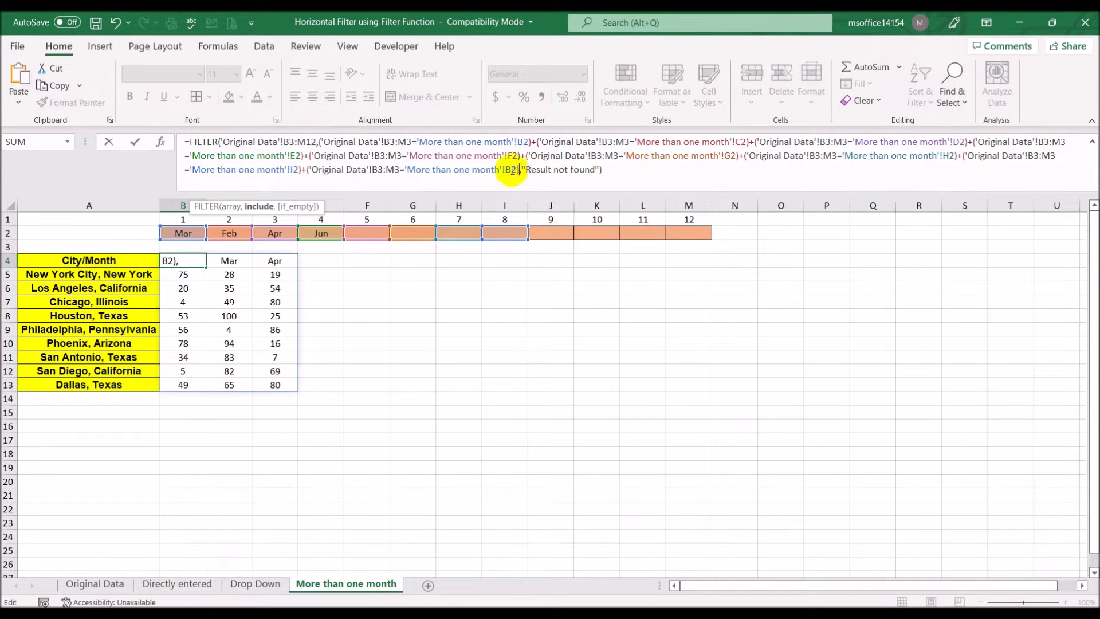
left_click(512, 170)
key("BackSpace")
type("J")
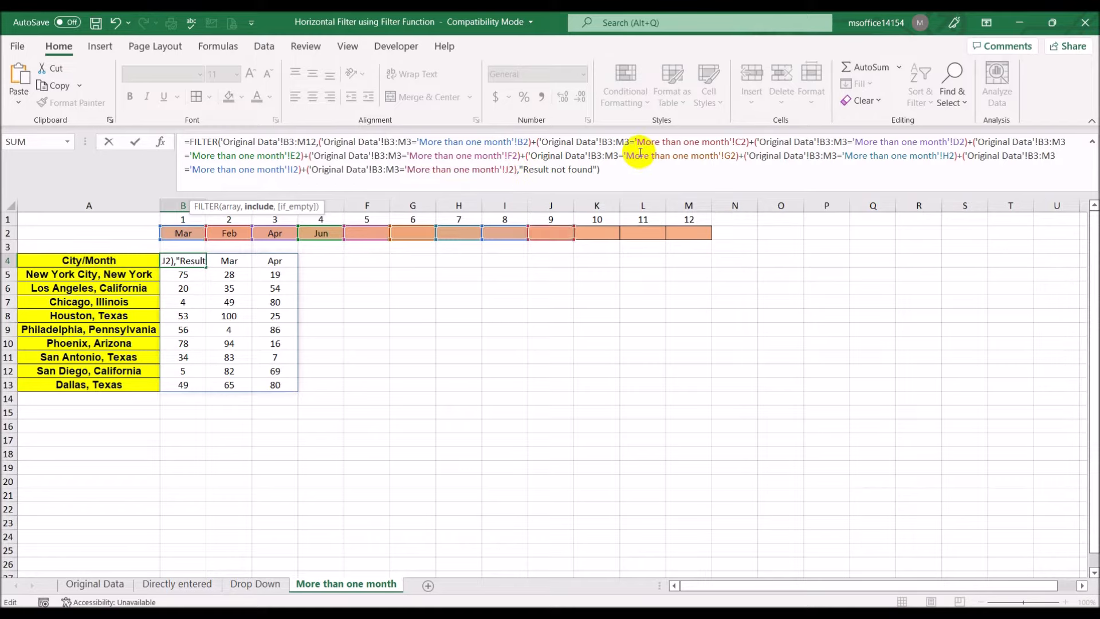
Insert the tenth + condition after the J2 condition, comparing 'Original Data'!B3:M3 with K2
left_click(517, 170)
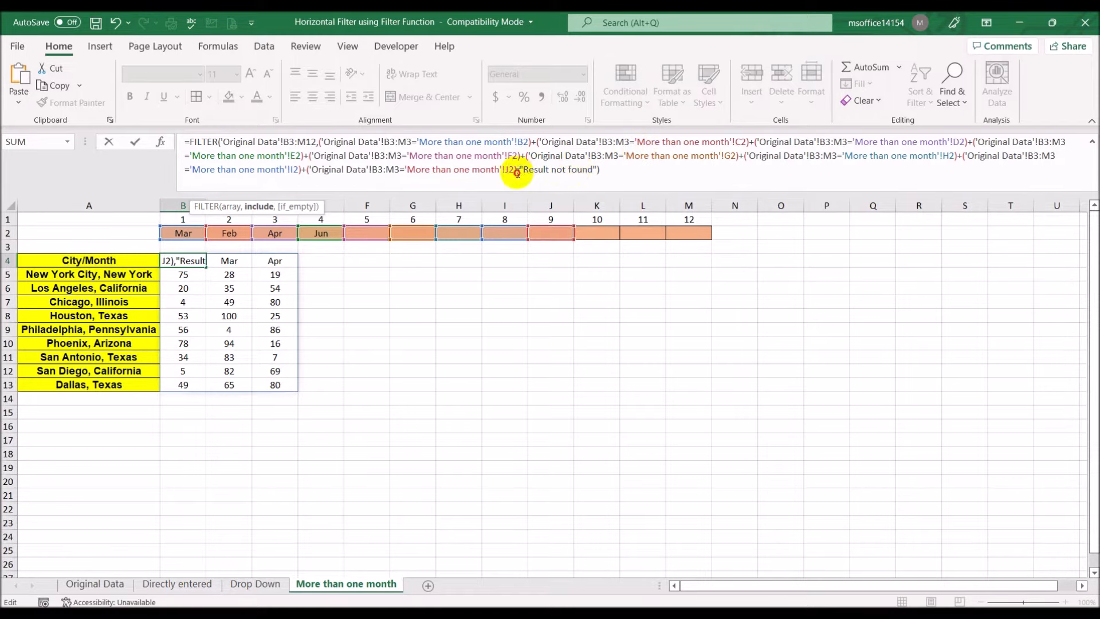
type("+")
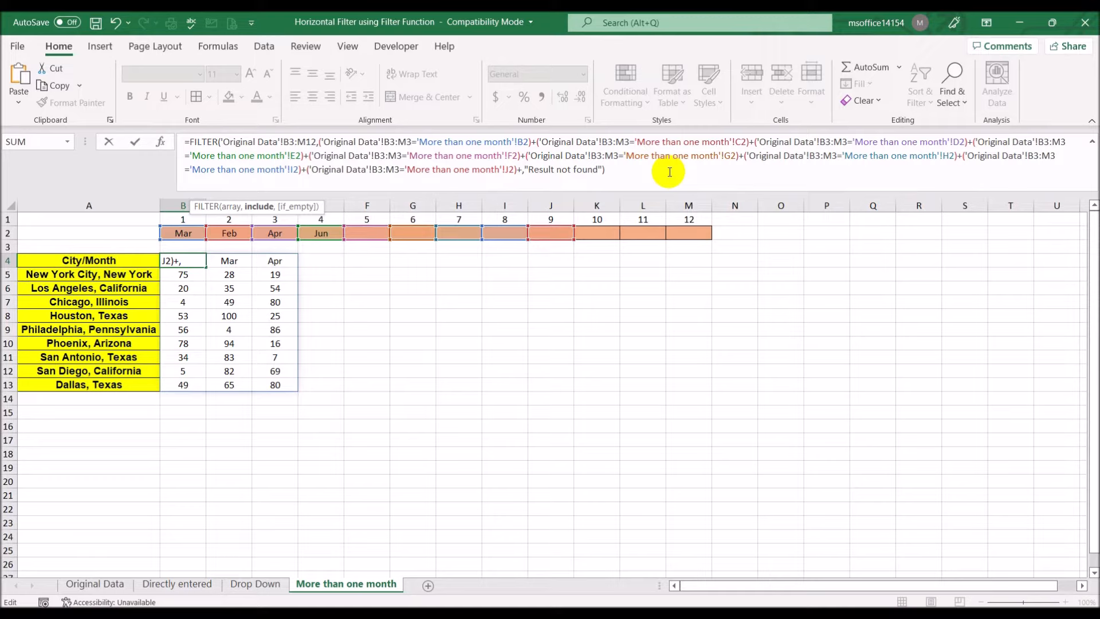
type("('Original Data'!B3:M3='More than one month'!B2)")
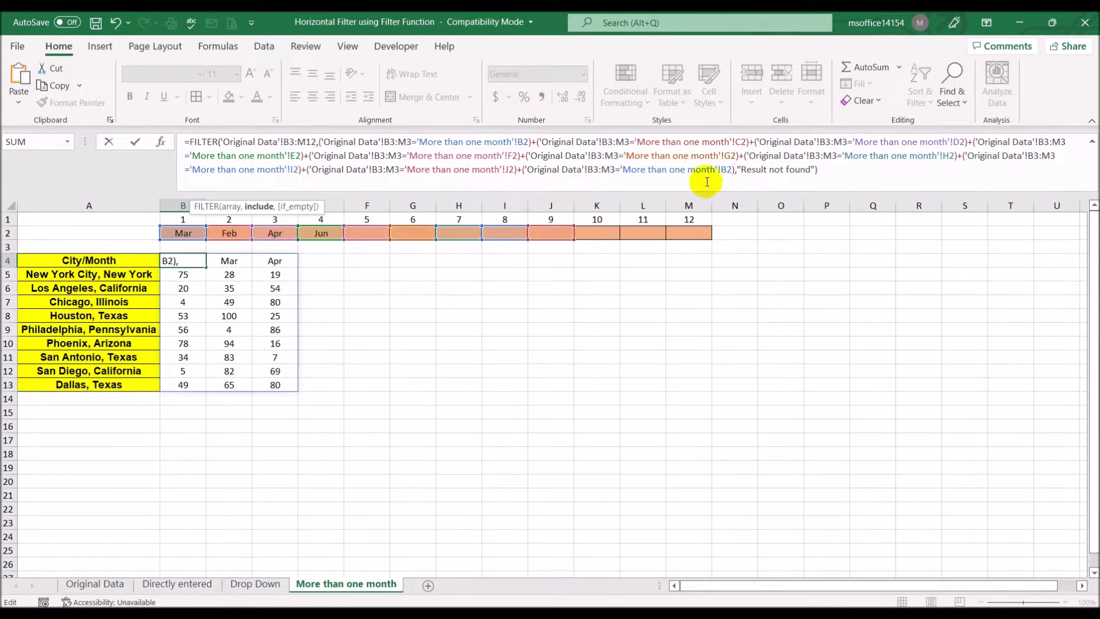
left_click(727, 169)
key("BackSpace")
type("K")
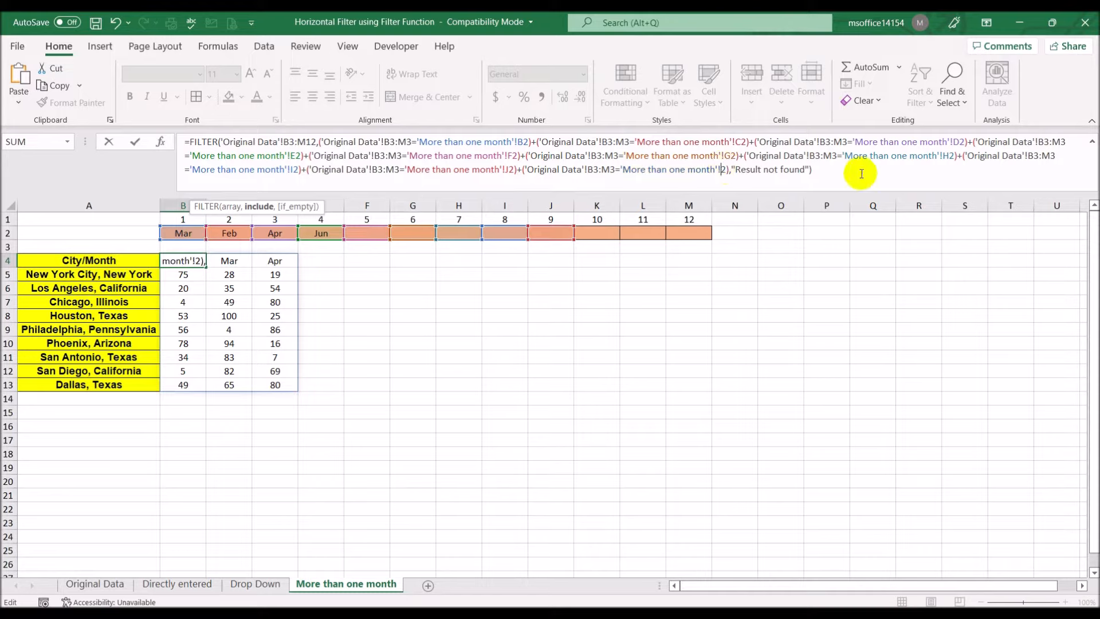
Insert the eleventh + condition after the K2 condition, comparing 'Original Data'!B3:M3 with L2
left_click(736, 169)
type("+")
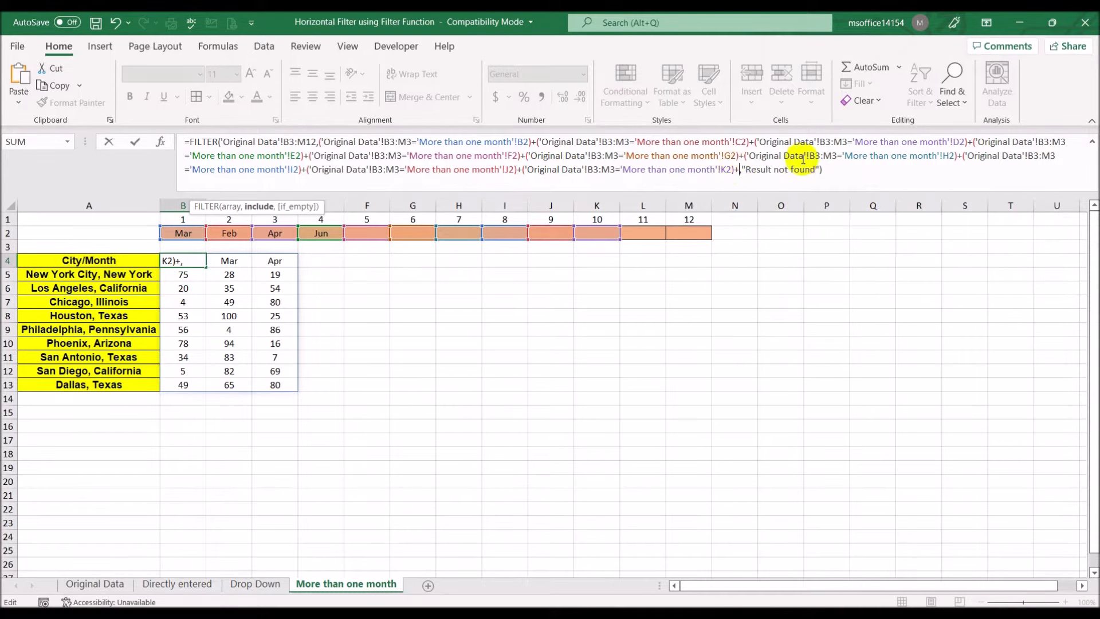
type("('Original Data'!B3:M3='More than one month'!B2)")
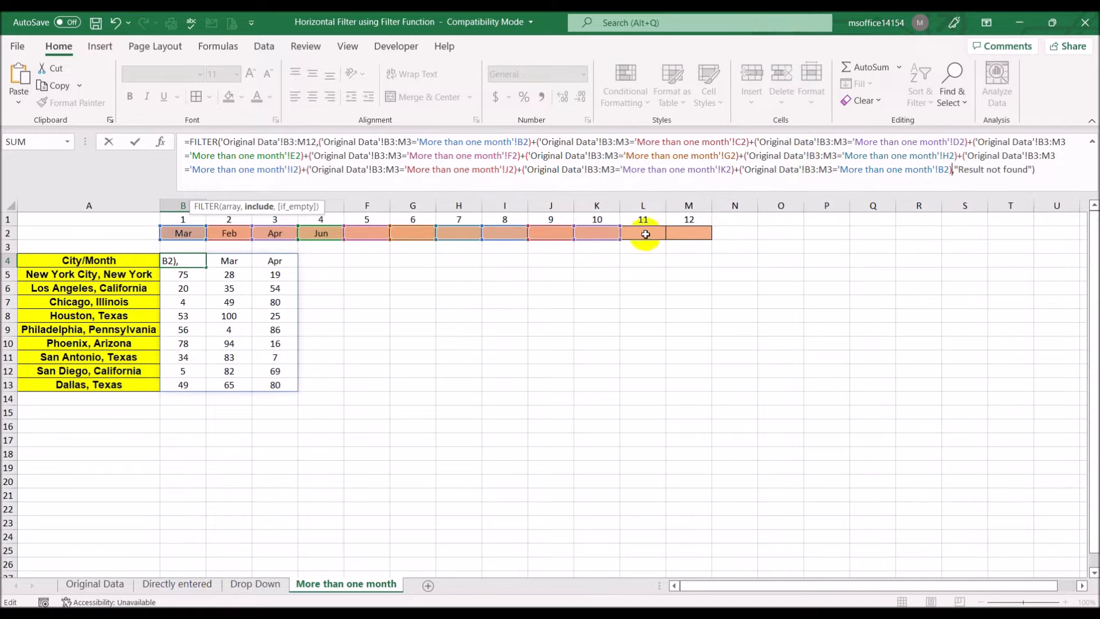
left_click(943, 169)
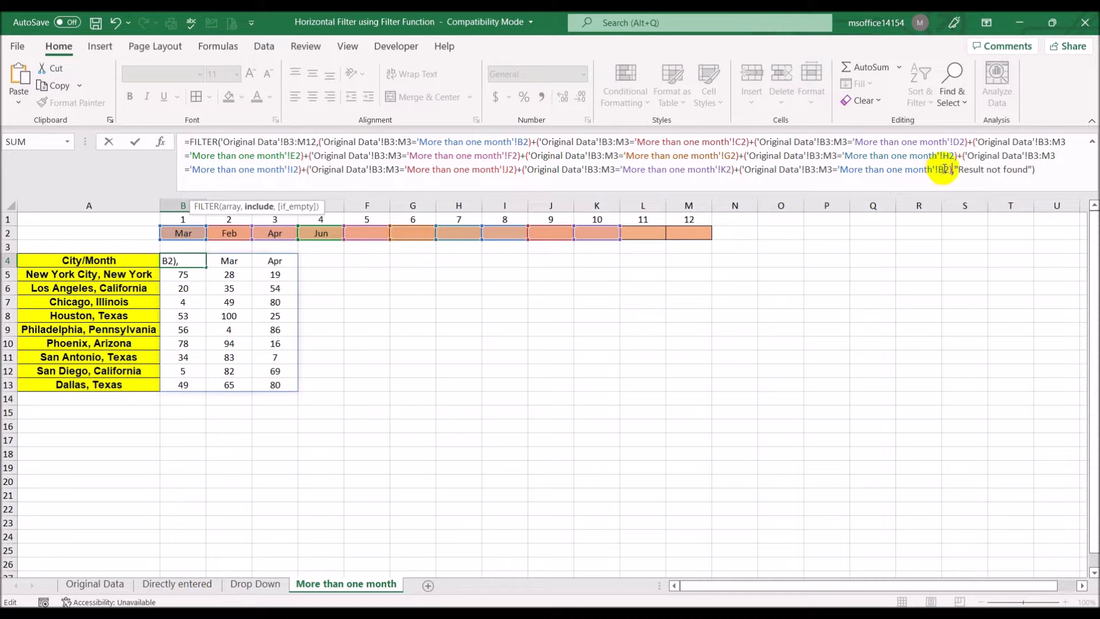
key("BackSpace")
type("L")
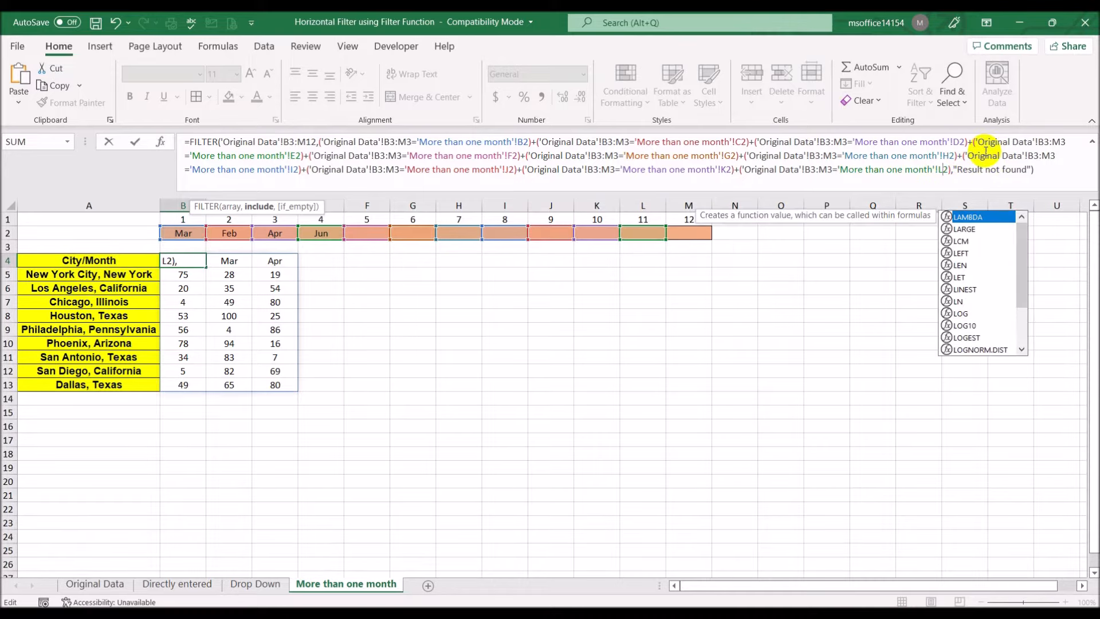
Insert the twelfth + condition after the L2 condition, comparing 'Original Data'!B3:M3 with M2, and commit the FILTER formula
left_click(951, 170)
type("+")
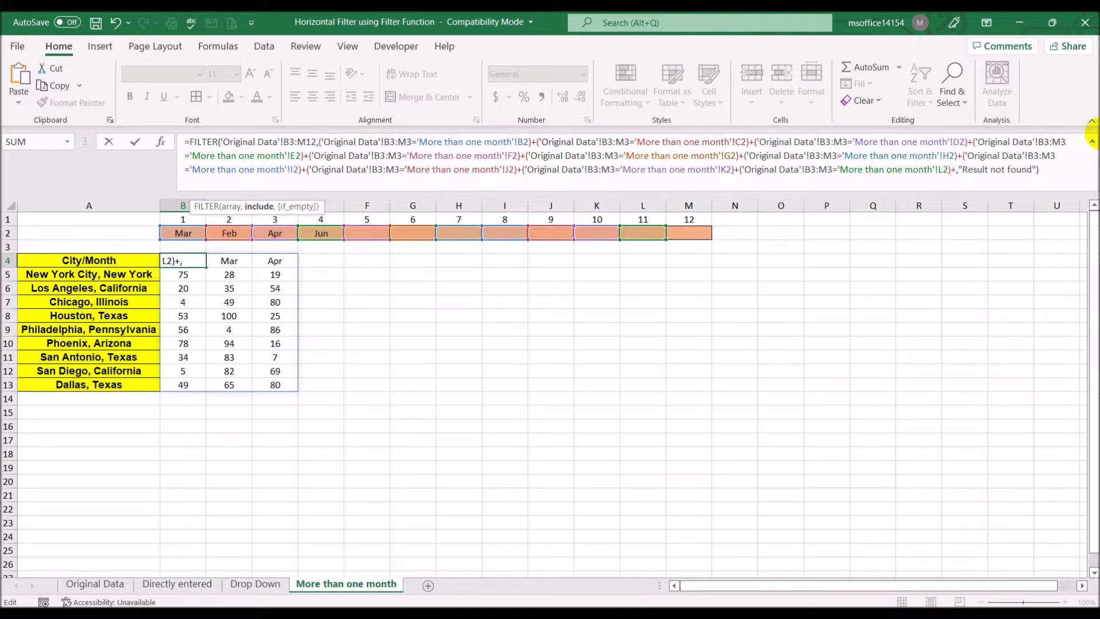
type("('Original Data'!B3:M3='More than one month'!B2)")
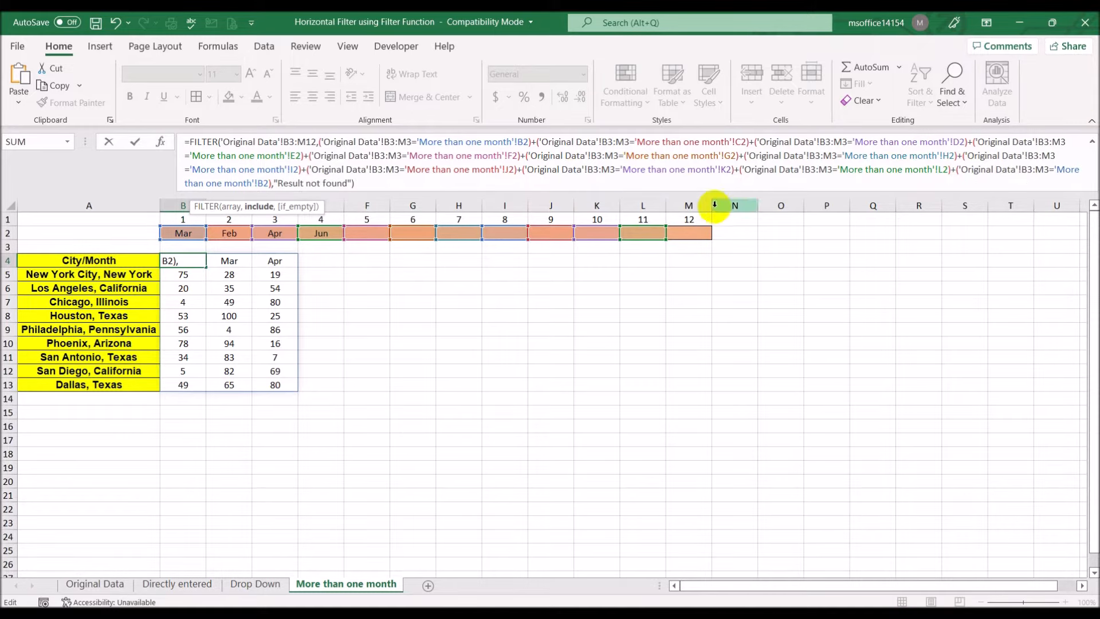
left_click(263, 183)
key("BackSpace")
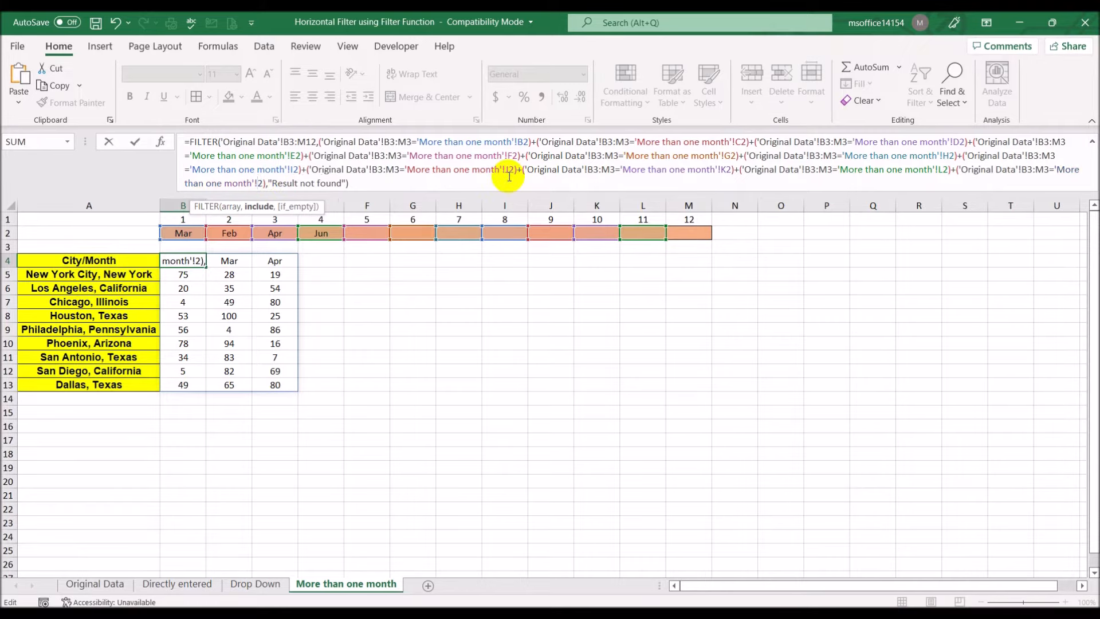
type("M")
key("Return")
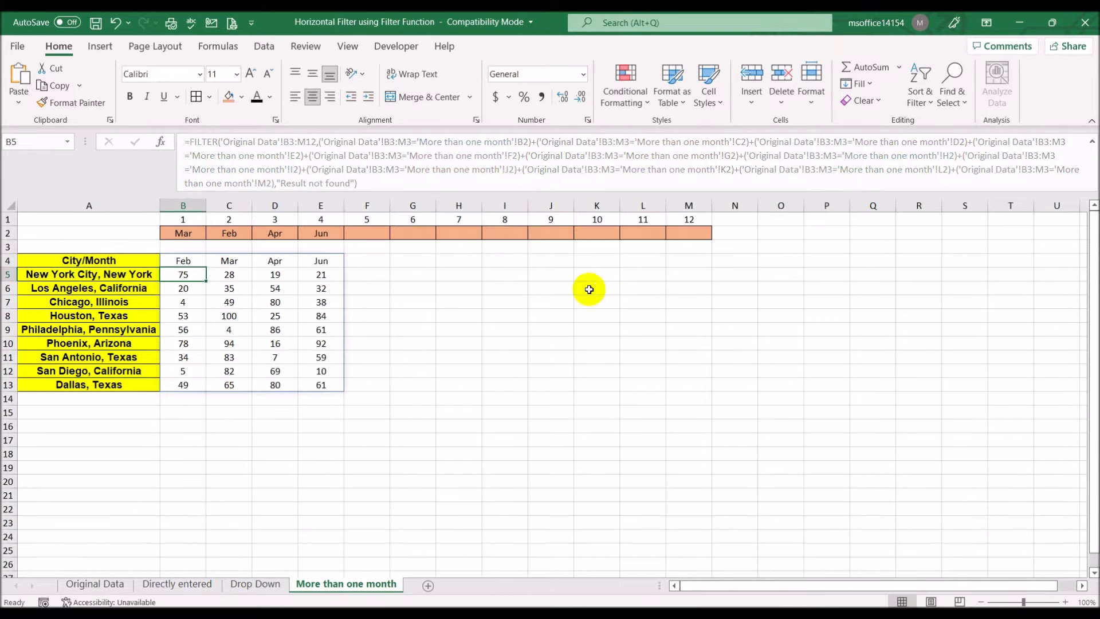
left_click(567, 334)
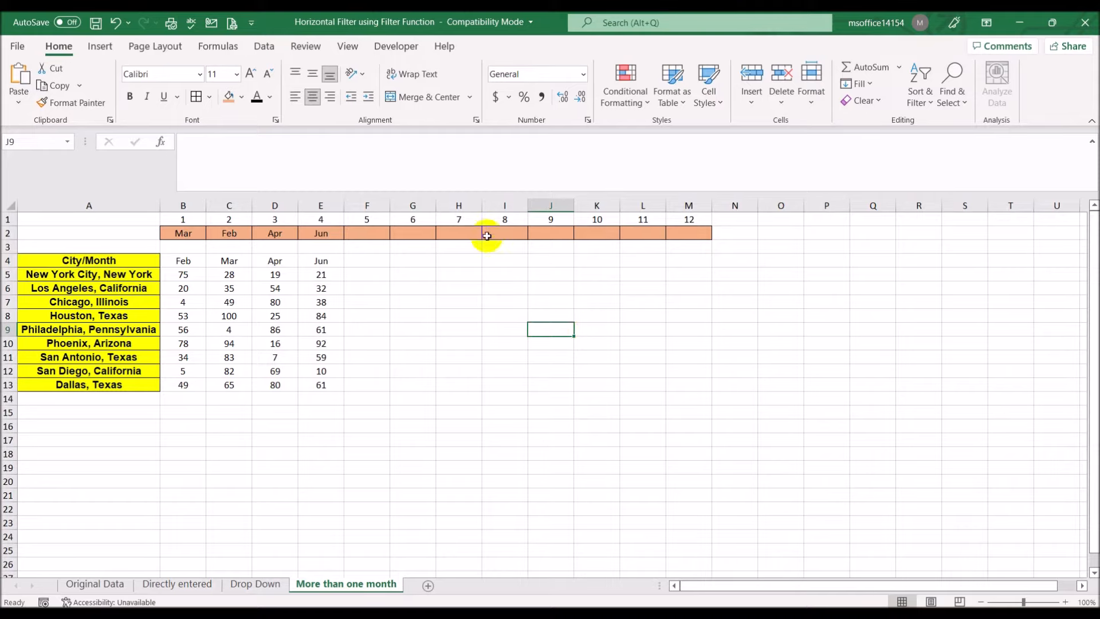
Enter May in the seventh month input cell, H2
left_click(465, 234)
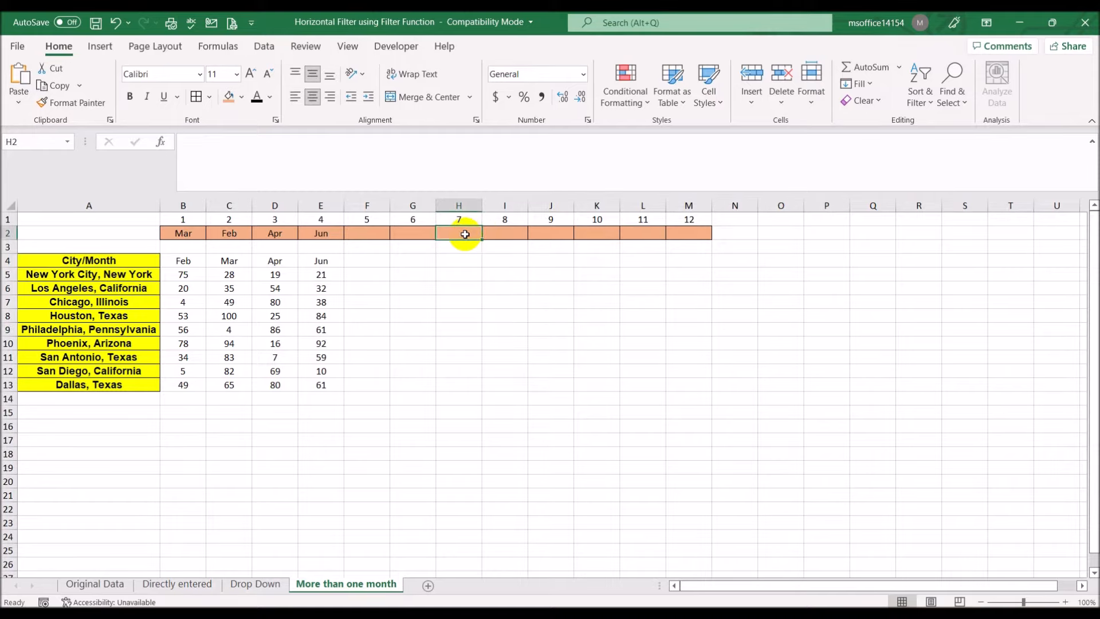
type("mAY")
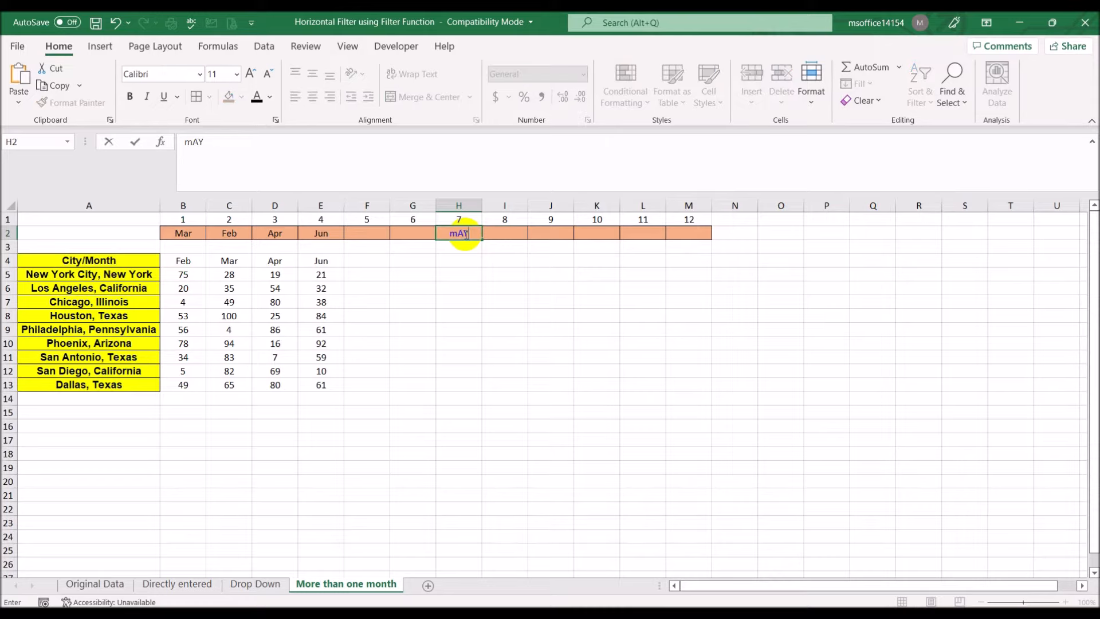
key("Tab")
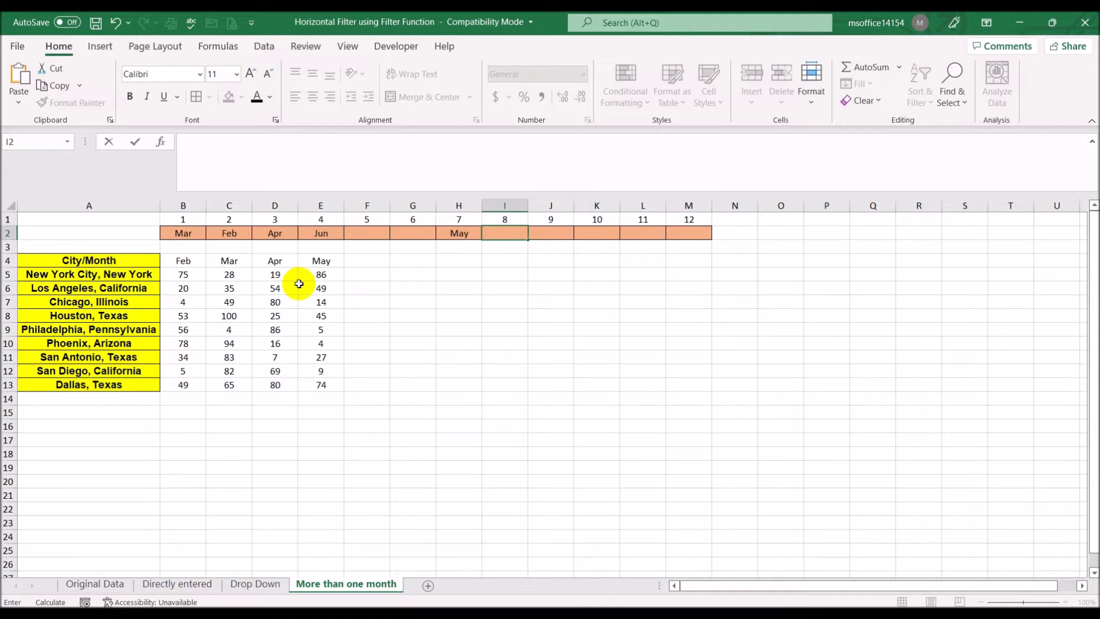
left_click(484, 369)
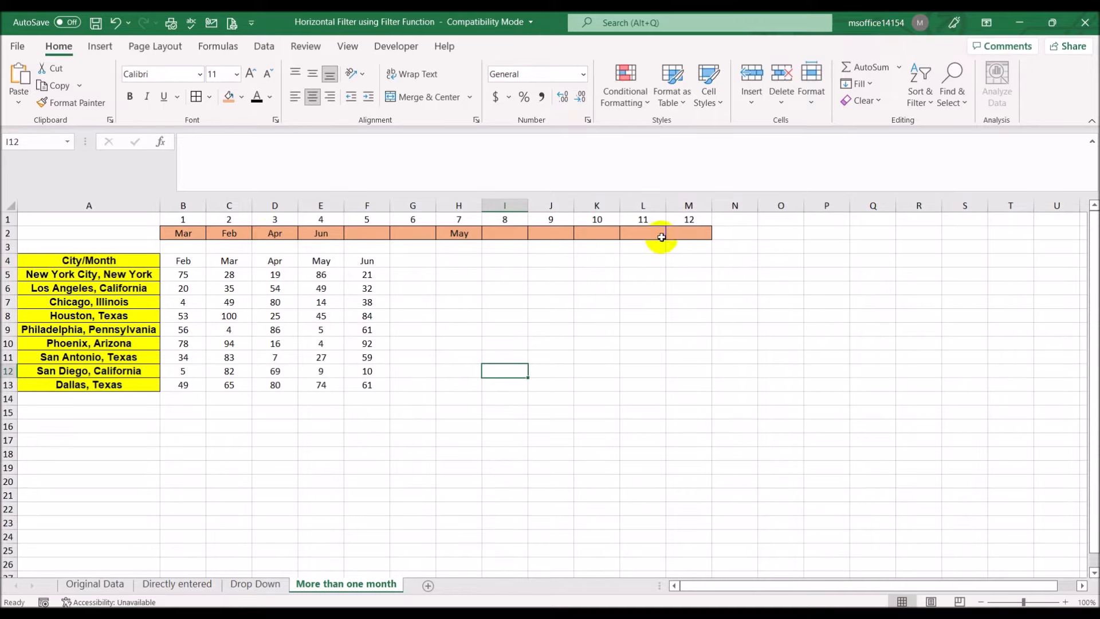
Create a copy of the More than one month sheet at the end of the workbook
right_click(381, 584)
key("Escape")
left_click(378, 482)
left_click(375, 525)
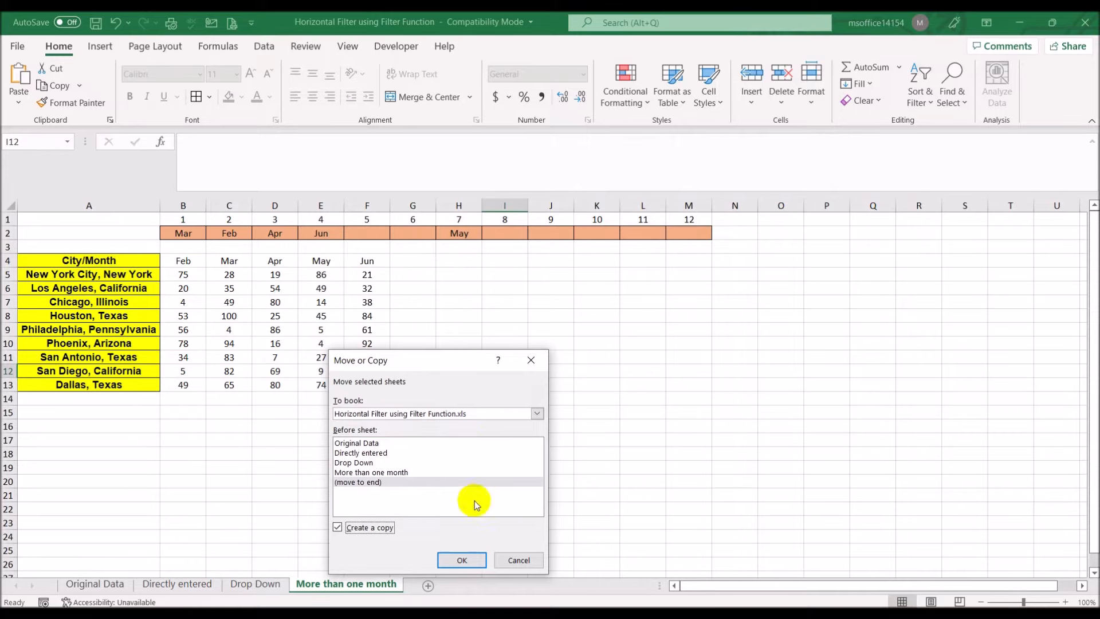
left_click(477, 555)
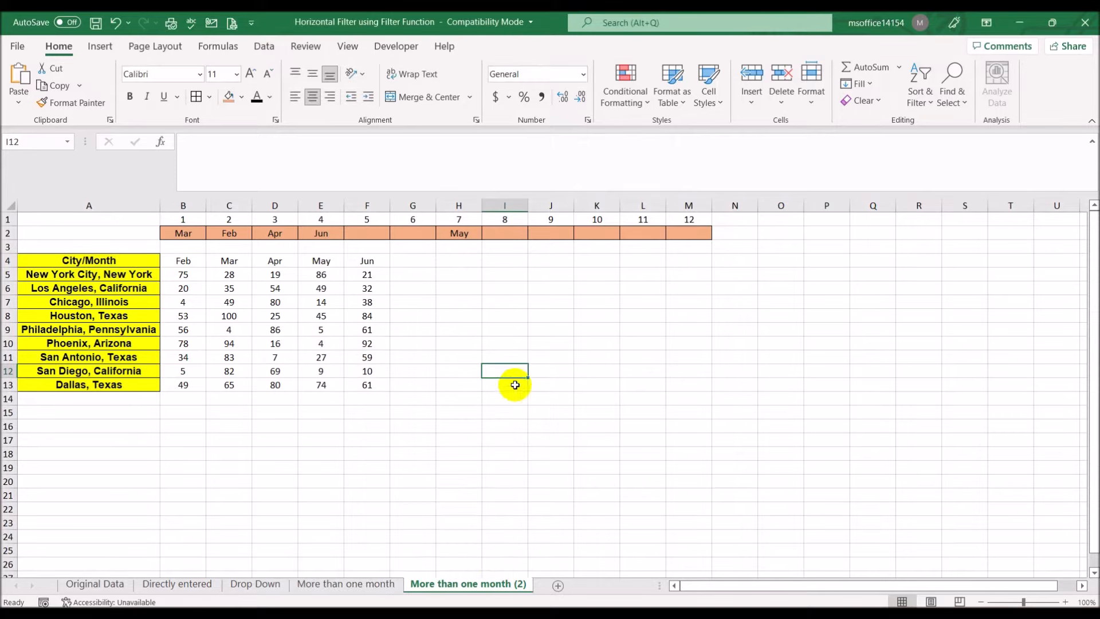
Add List data validation to B2:M2 on the copied sheet, with ='Original Data'!$B$3:$M$3 as the source
left_click_drag(194, 232, 677, 237)
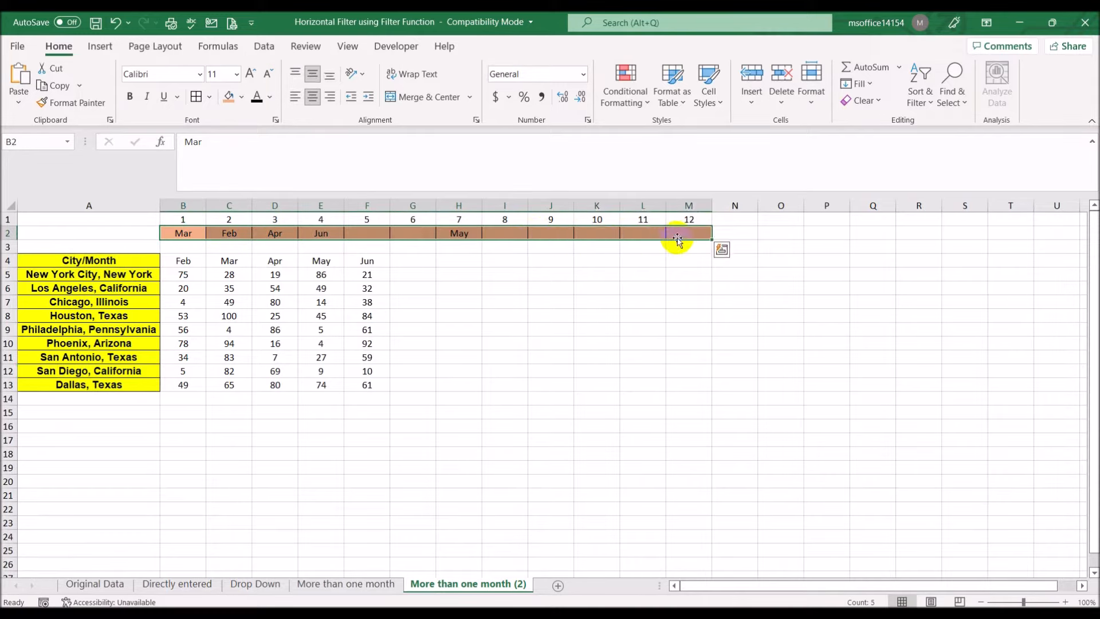
left_click(271, 51)
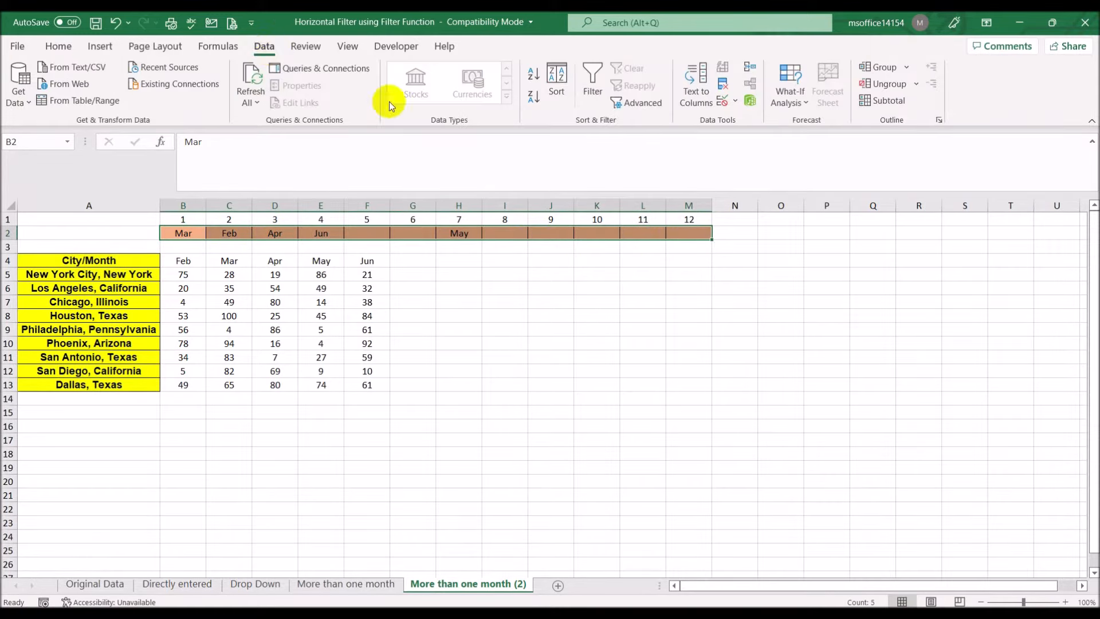
left_click(722, 103)
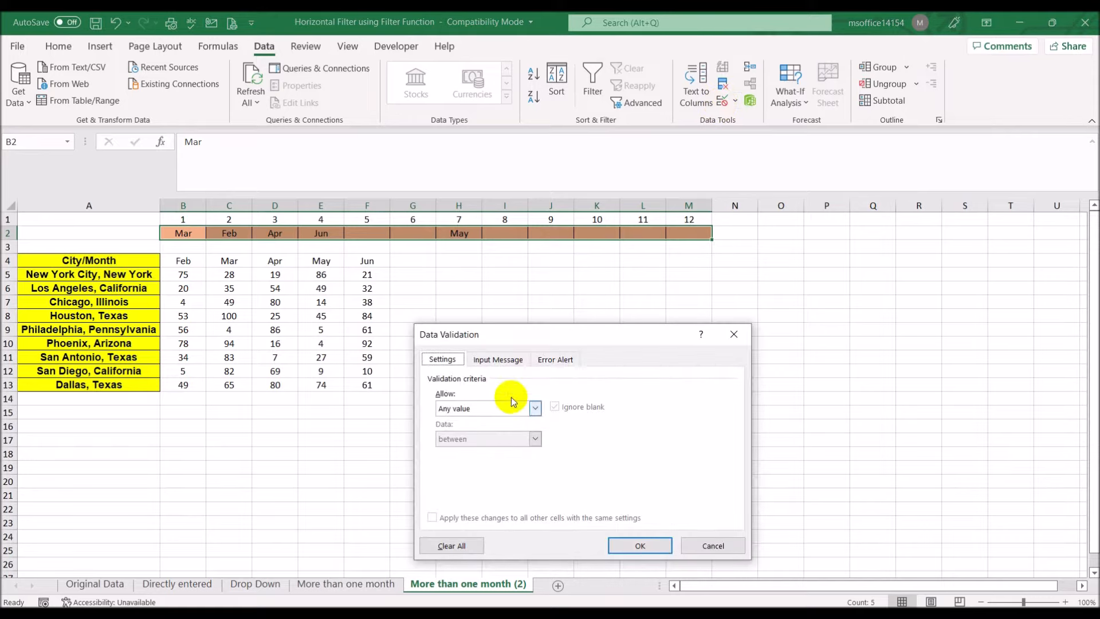
left_click(484, 408)
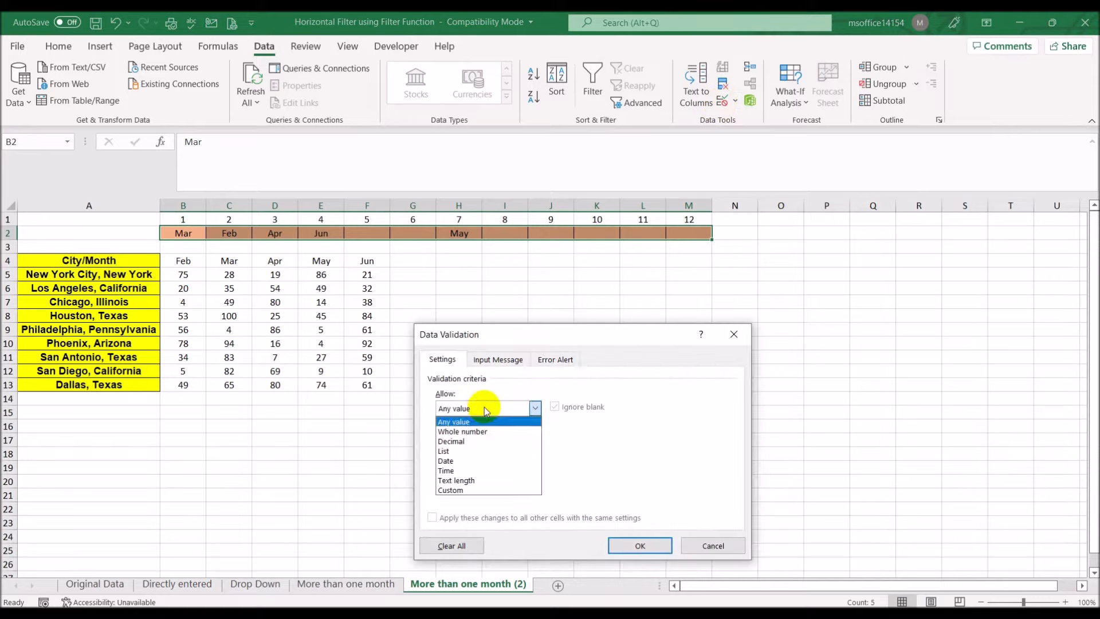
left_click(467, 452)
left_click(468, 467)
left_click(94, 584)
left_click_drag(198, 250, 682, 250)
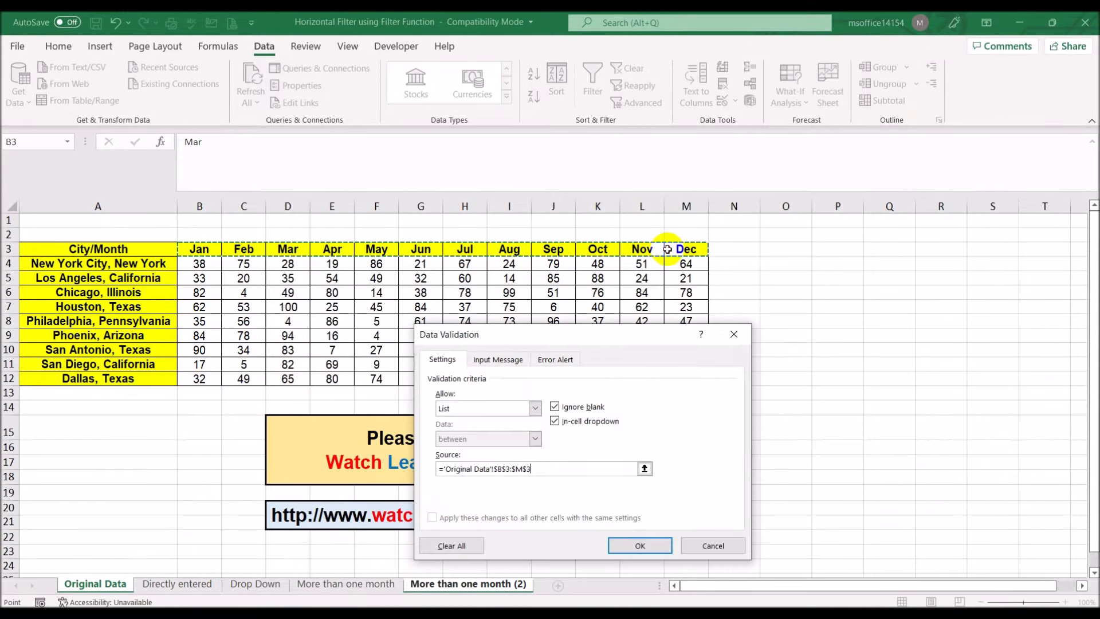
left_click(630, 546)
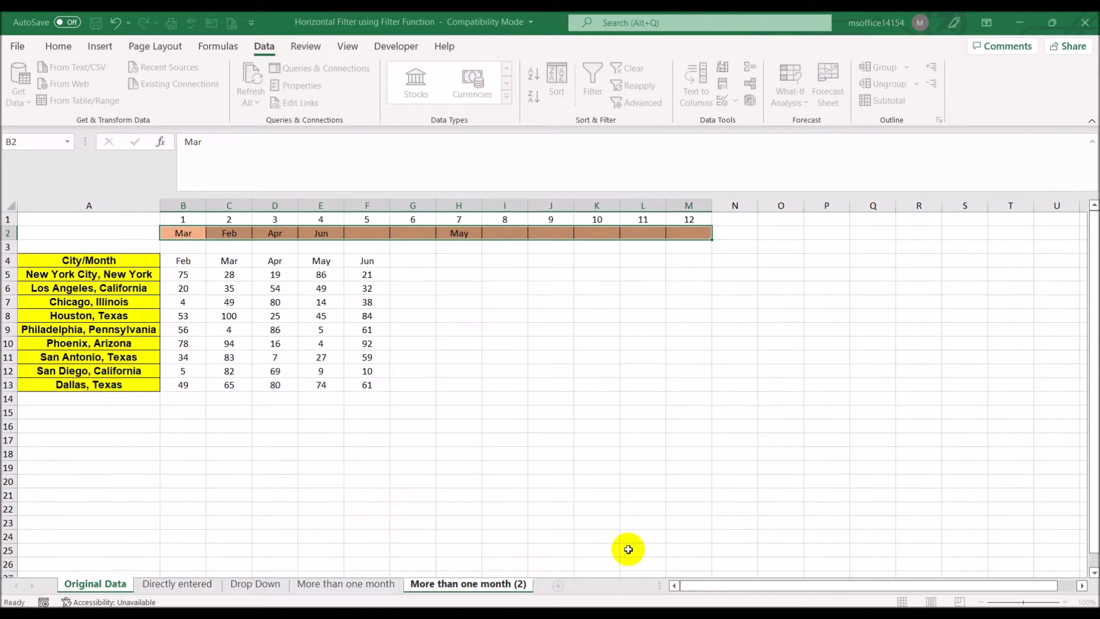
left_click(597, 412)
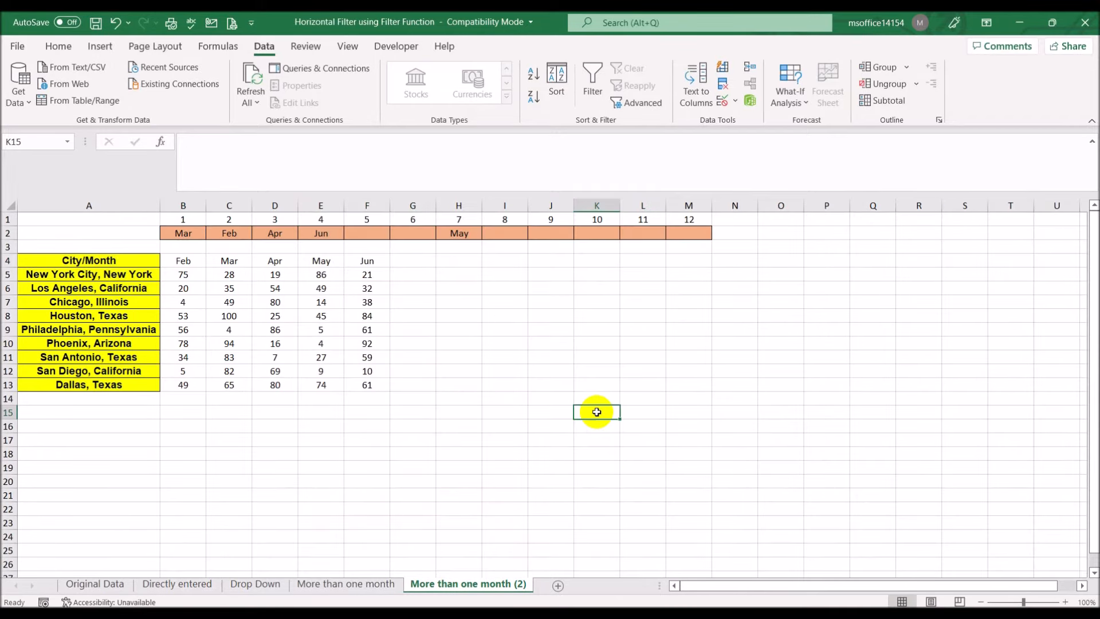
Clear the months from B2:H2 and autofit the width of column B
left_click(189, 231)
left_click(231, 229)
left_click(284, 232)
left_click(323, 233)
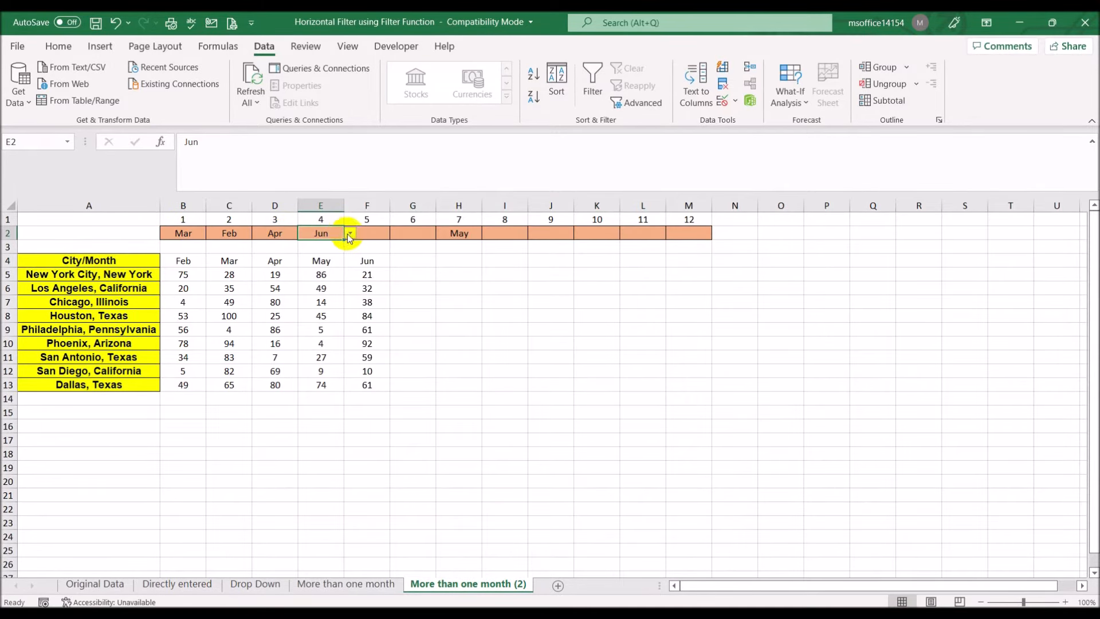
left_click(416, 232)
left_click(461, 235)
left_click_drag(184, 233, 449, 235)
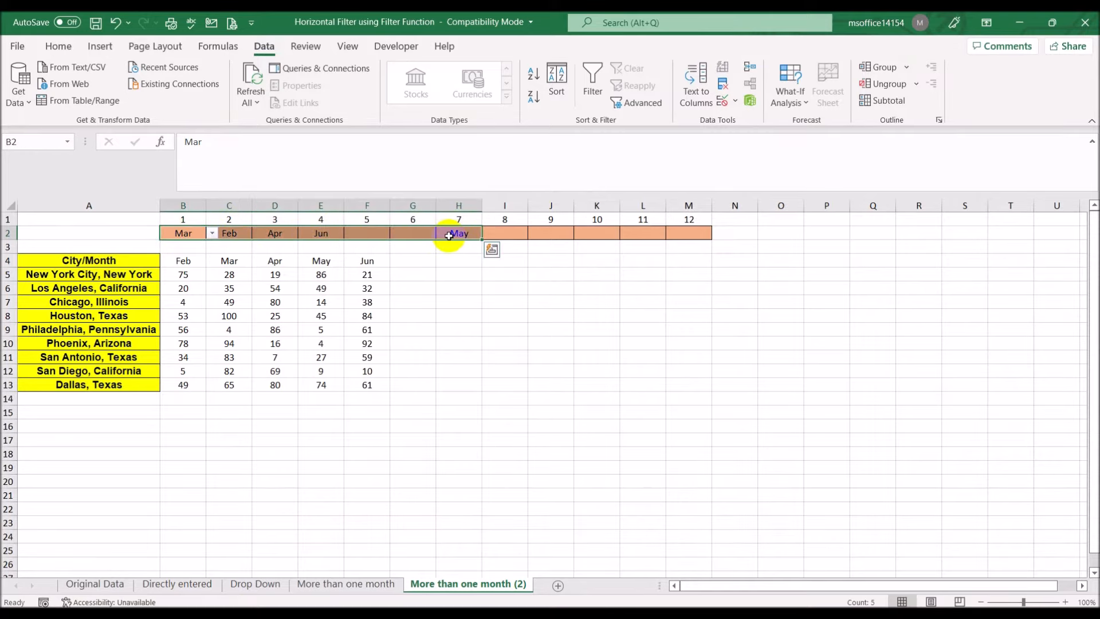
key("Delete")
left_click(530, 341)
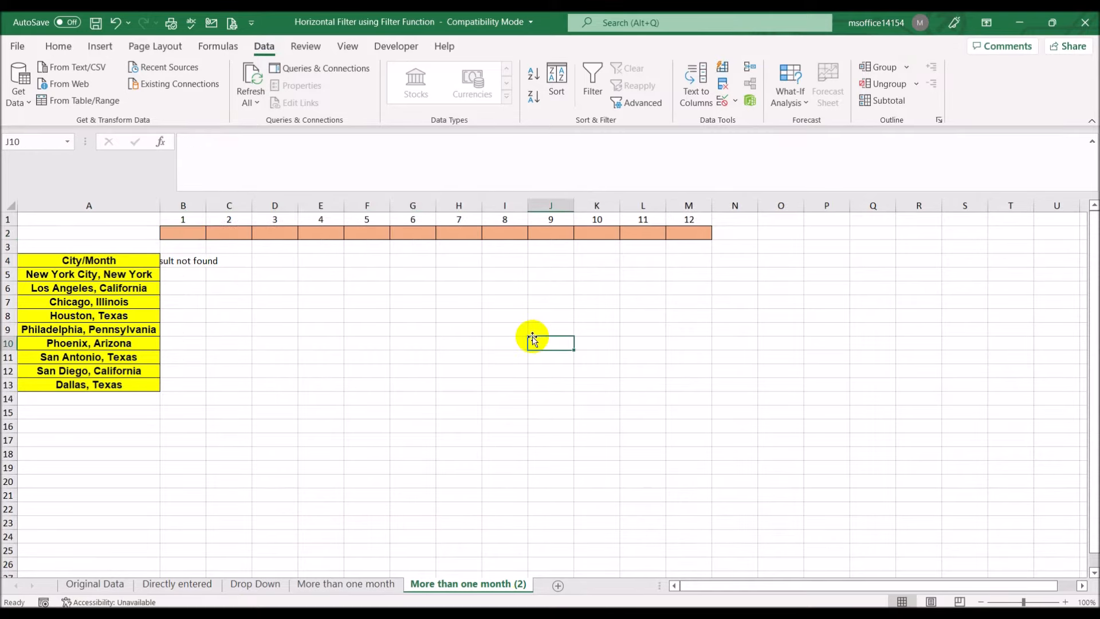
double_click(206, 202)
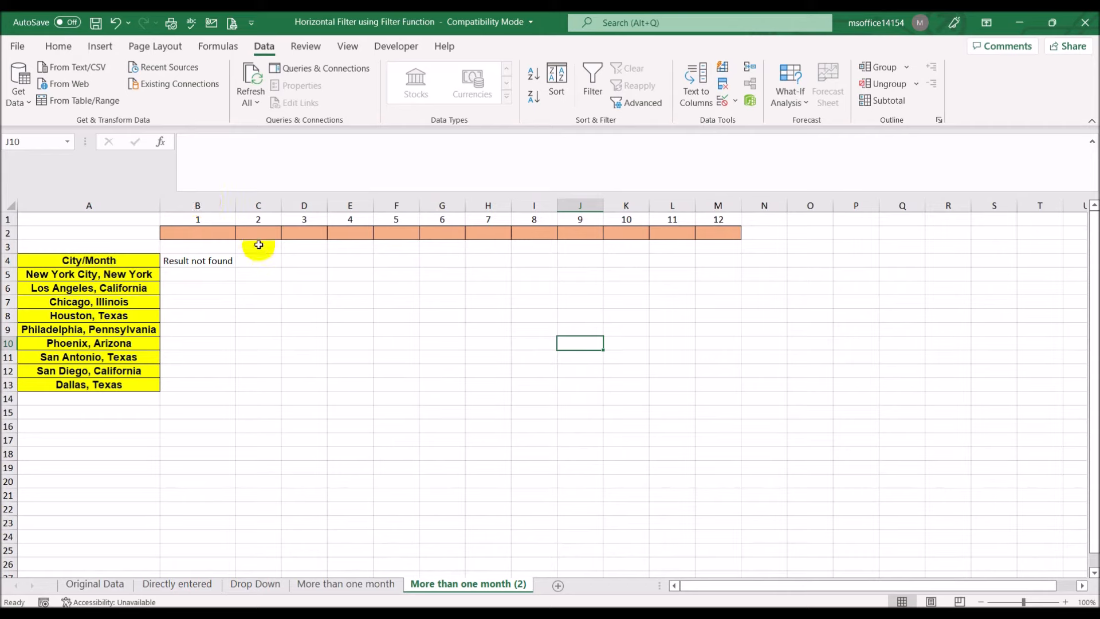
Choose Feb in B2 and Apr in C2 from their dropdown lists
left_click(216, 232)
left_click(241, 233)
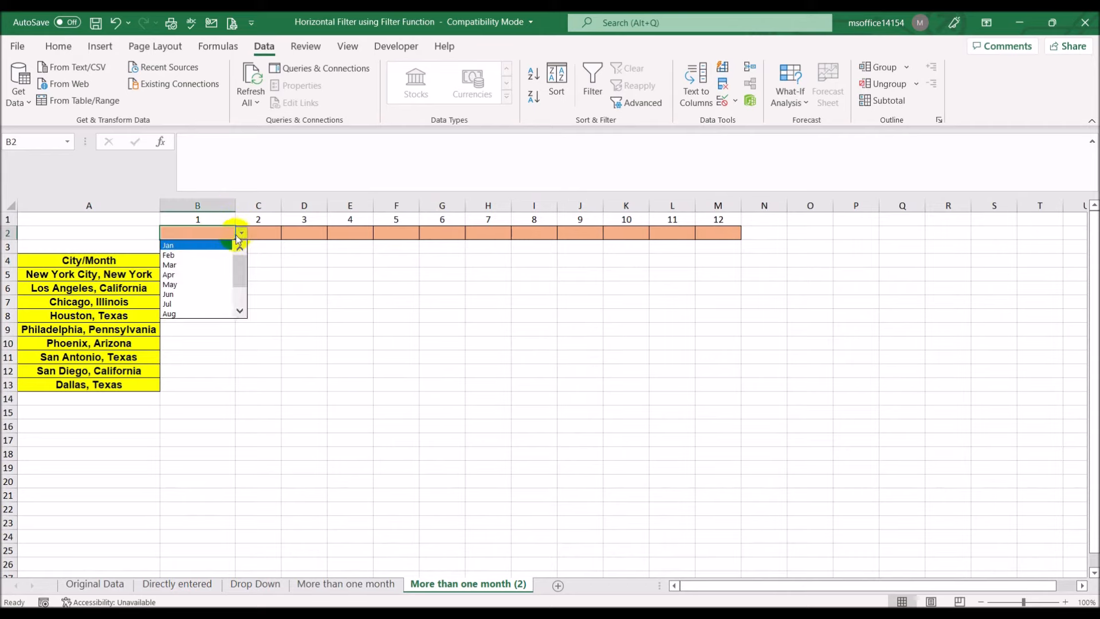
left_click(209, 255)
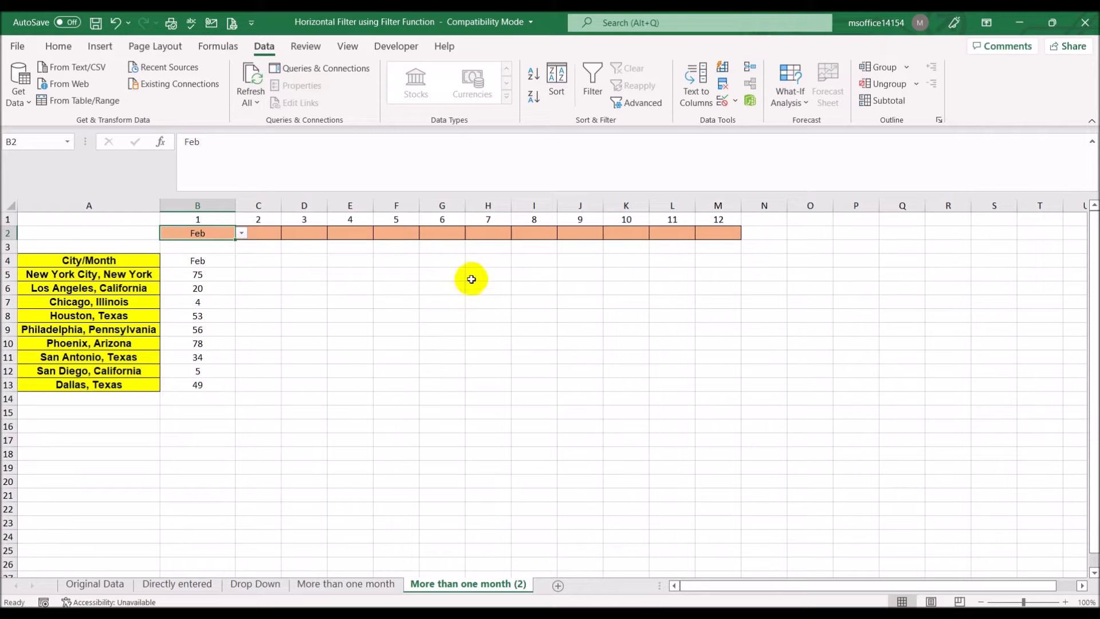
left_click(268, 233)
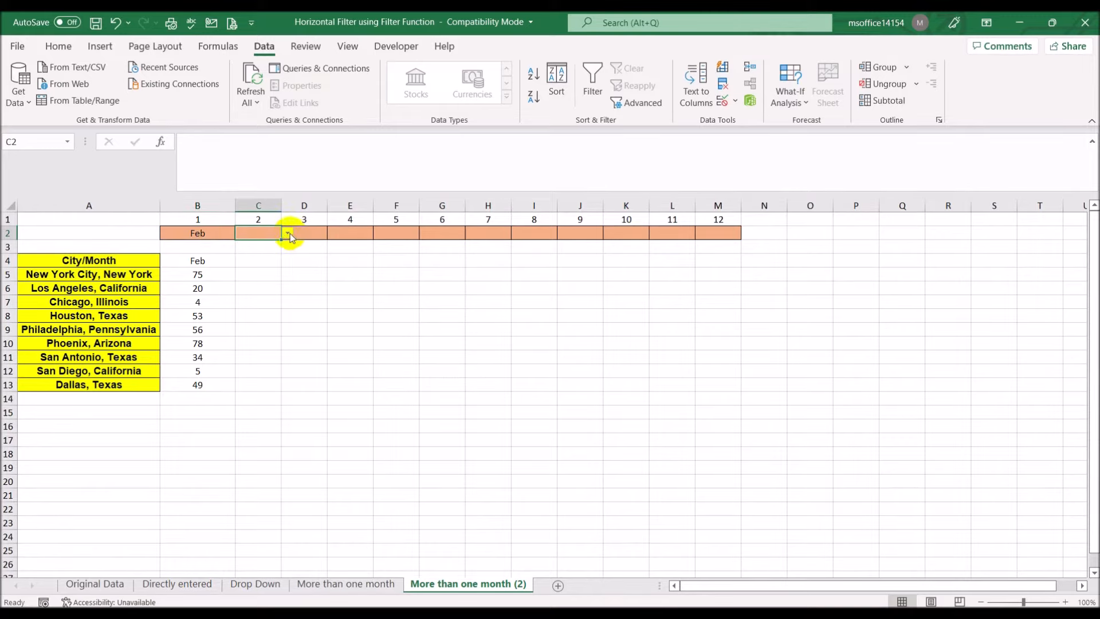
left_click(288, 233)
left_click(264, 275)
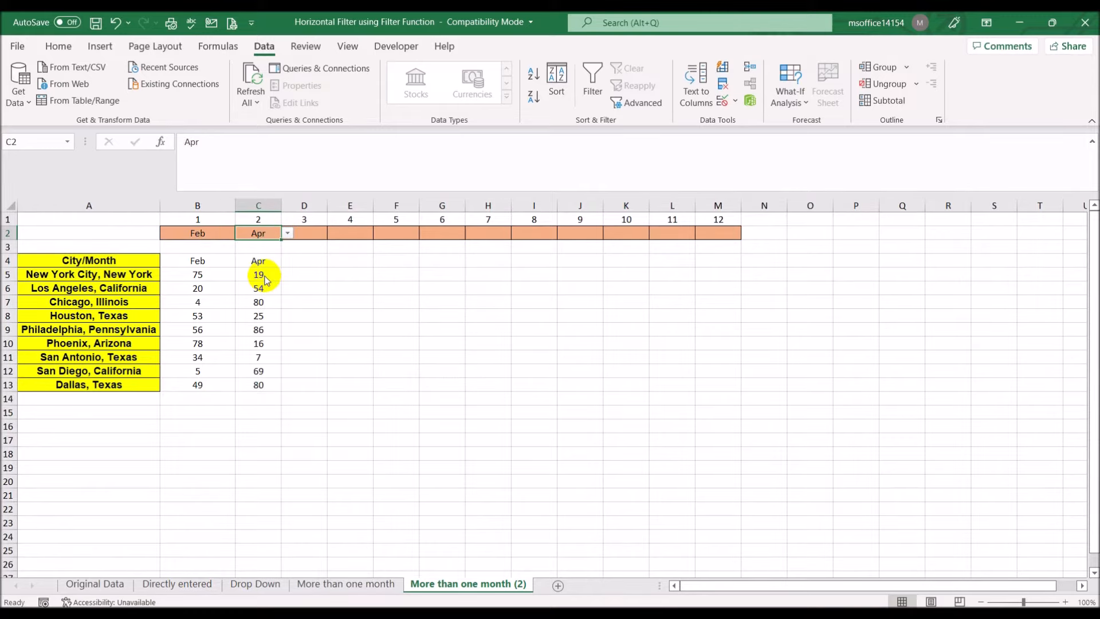
Choose Jul in D2 and Aug in E2 from their dropdown lists
left_click(314, 236)
left_click(334, 233)
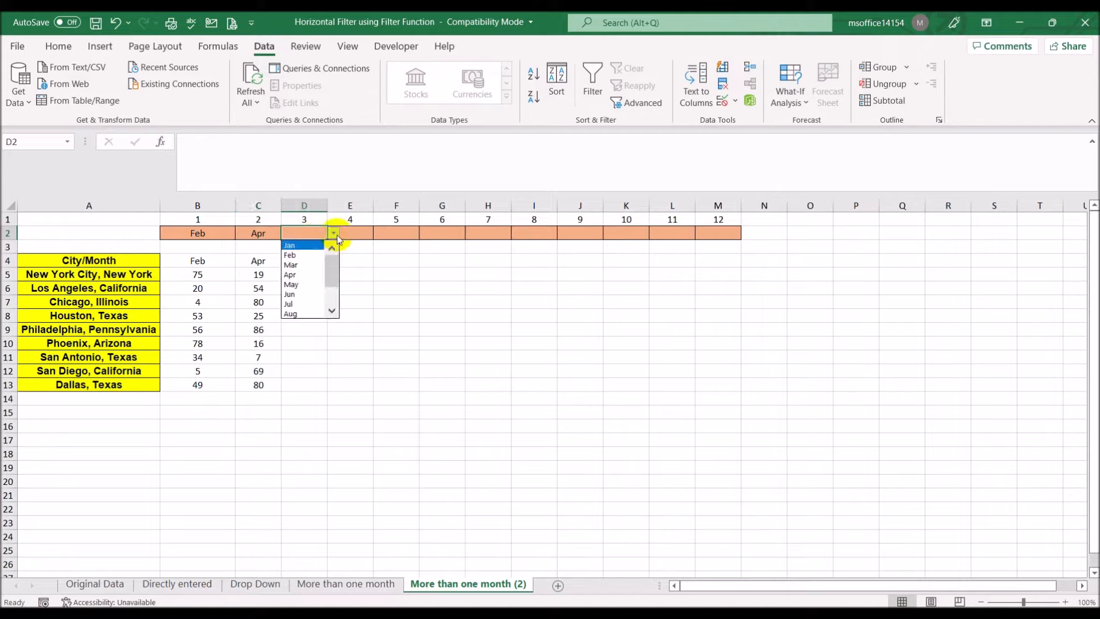
left_click(307, 303)
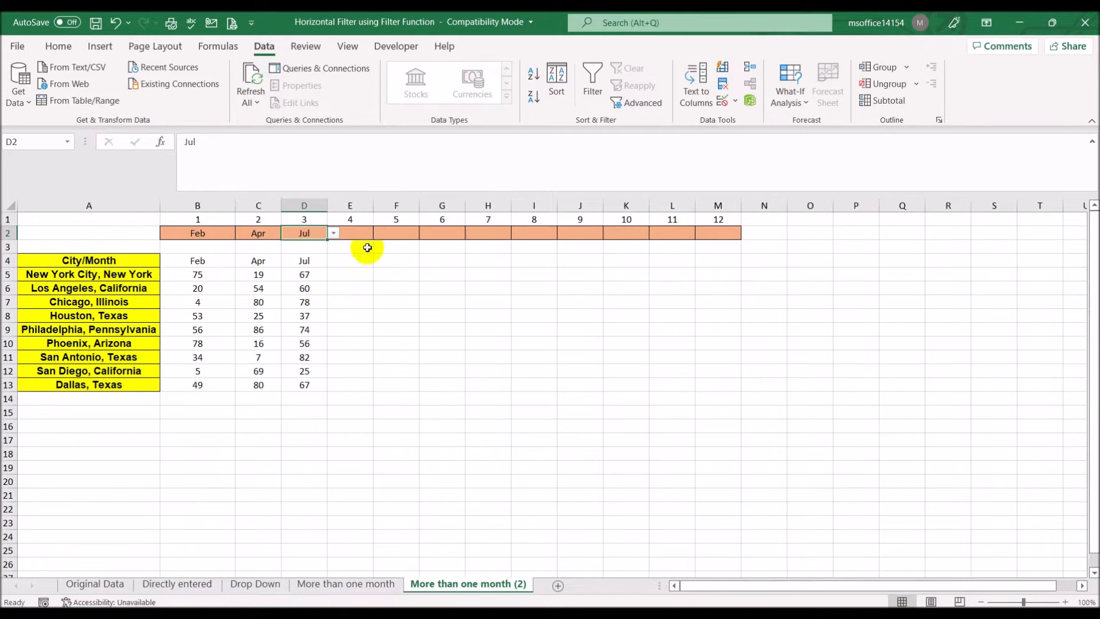
left_click(358, 232)
left_click(379, 233)
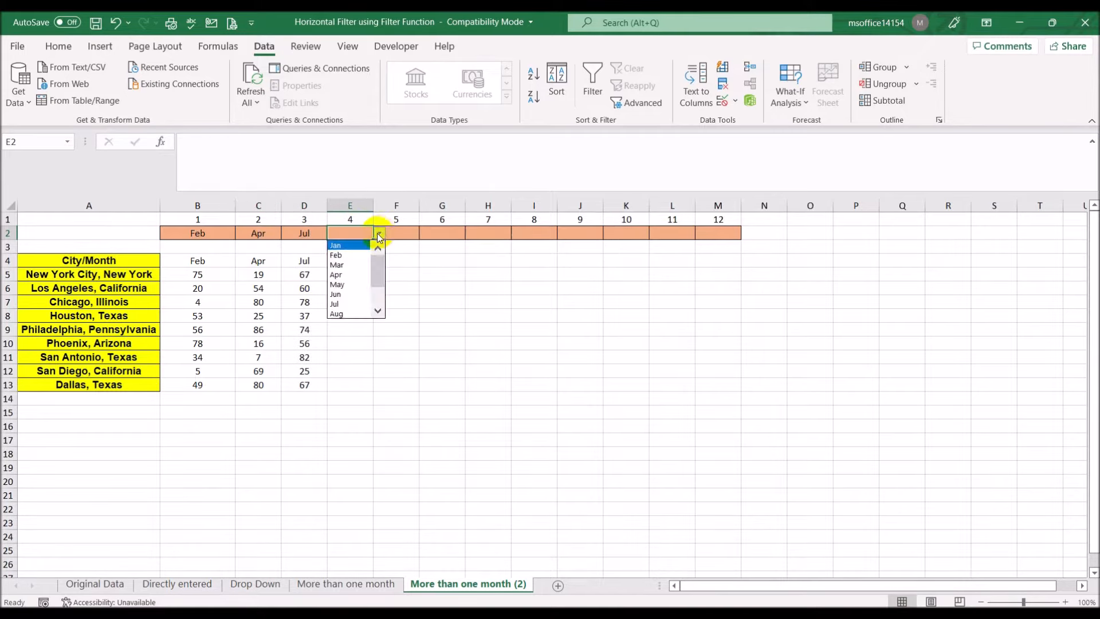
left_click(356, 313)
Choose Oct in F2 from its dropdown list
left_click(405, 235)
left_click(425, 233)
left_click_drag(422, 277, 422, 290)
left_click(407, 295)
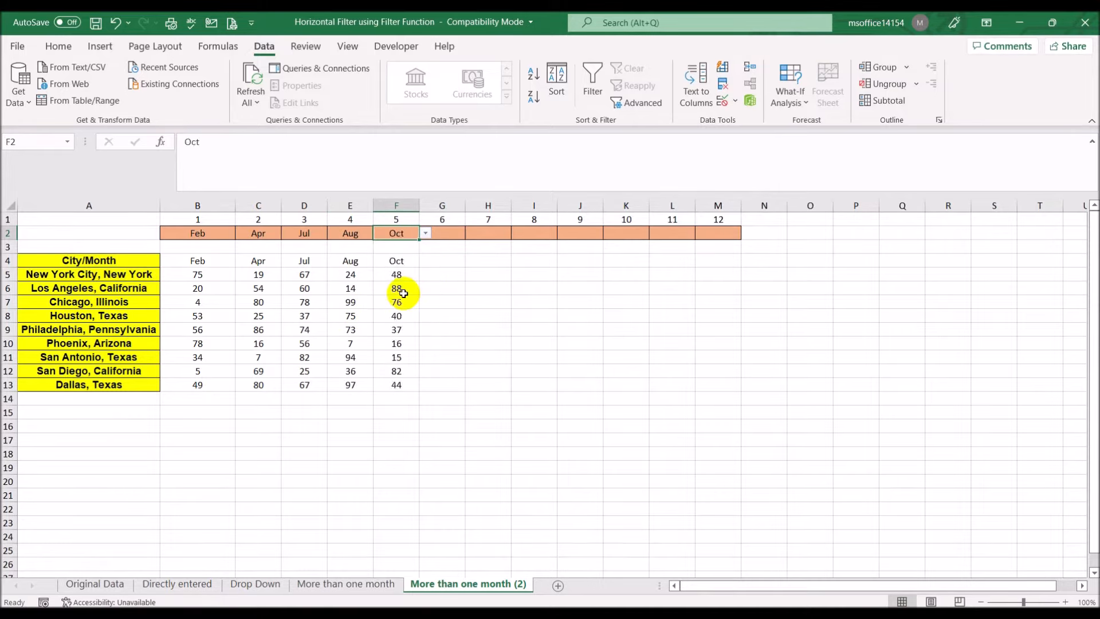
left_click(580, 343)
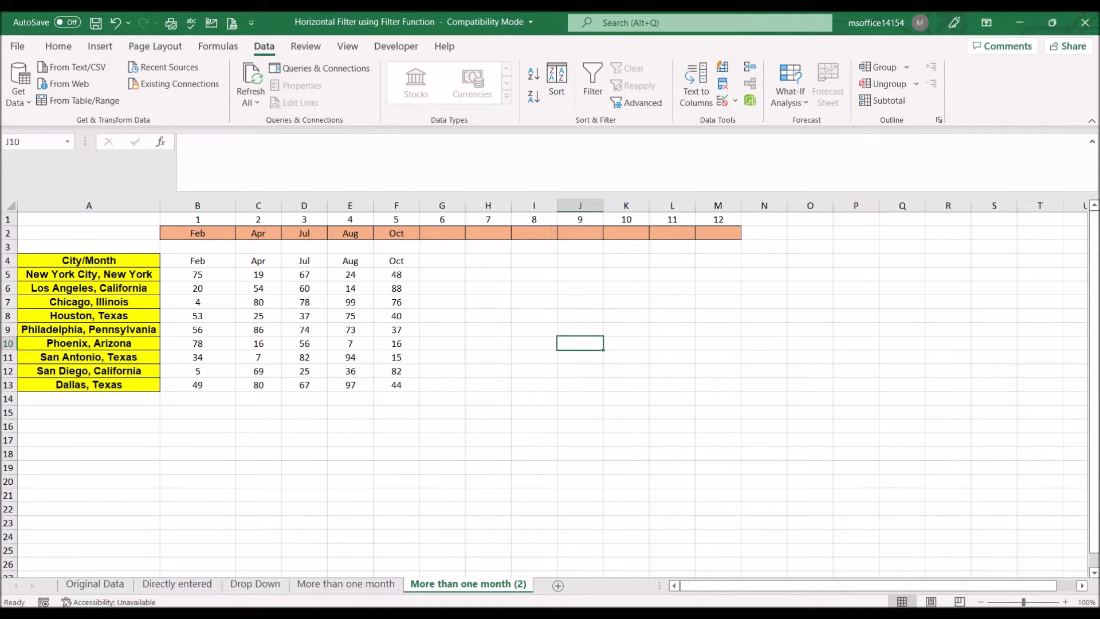
Rename the copied sheet as More than one month dropdown
double_click(446, 590)
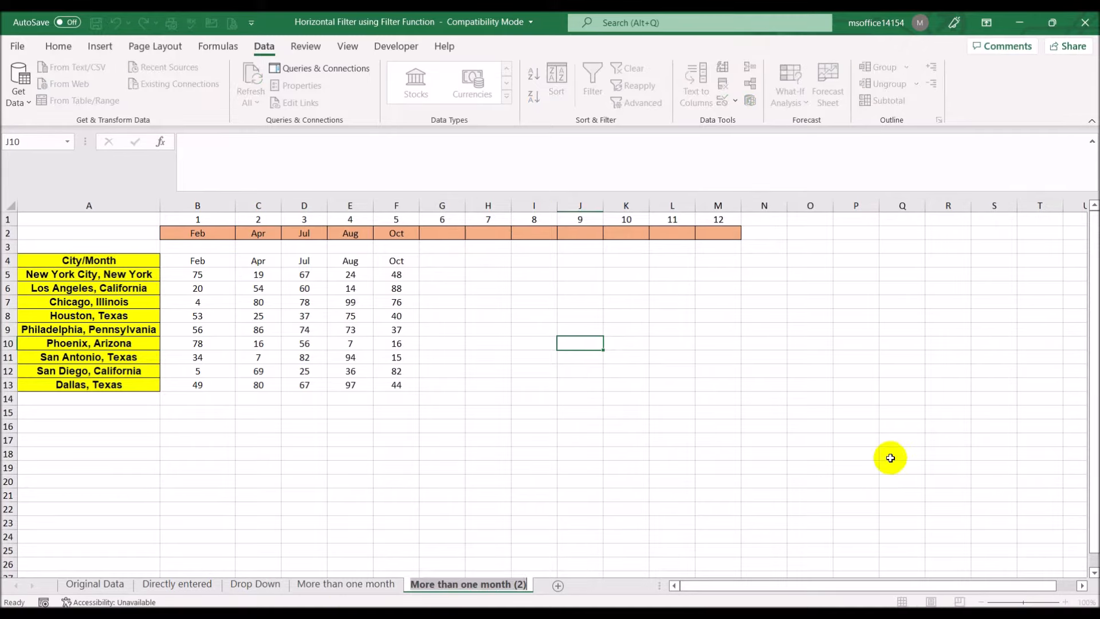
key("End")
key("BackSpace")
key("BackSpace")
key("BackSpace")
type("dropdown")
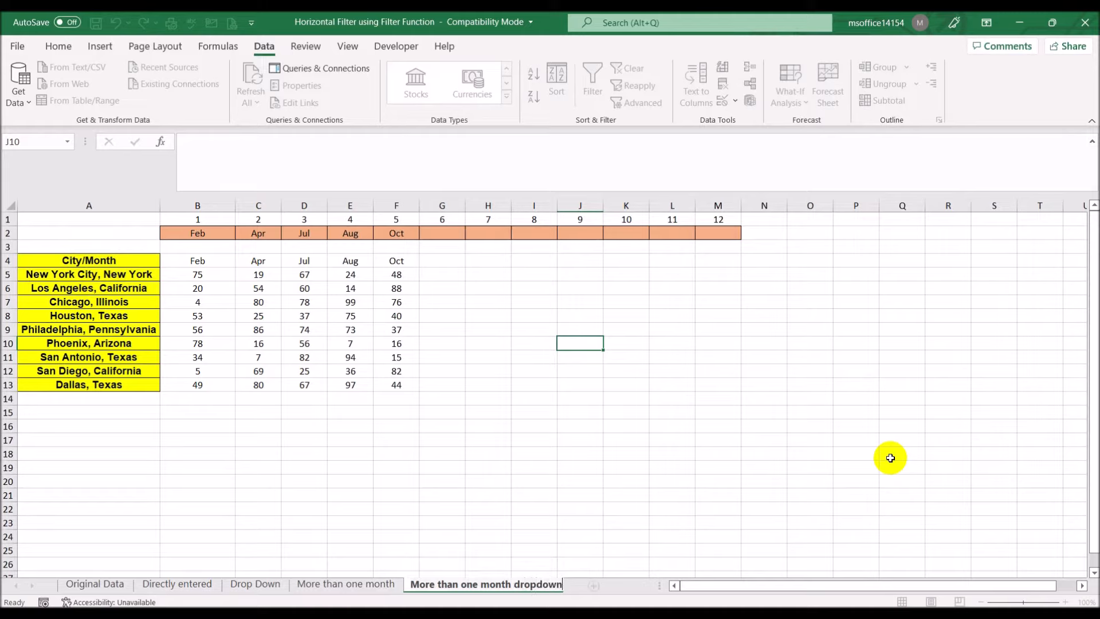
key("Return")
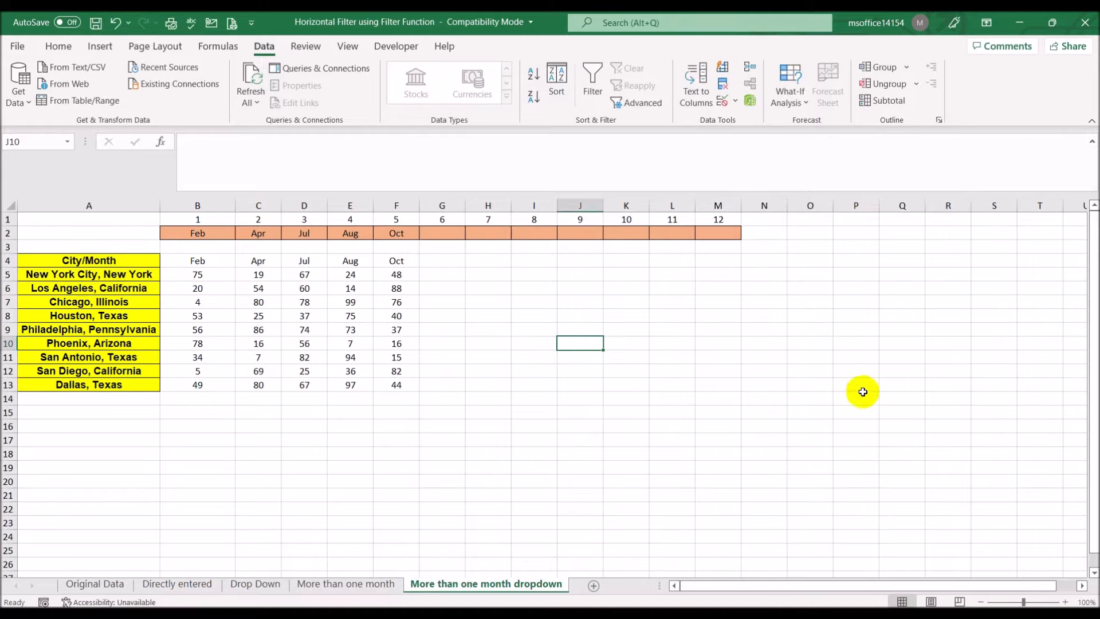
left_click(674, 373)
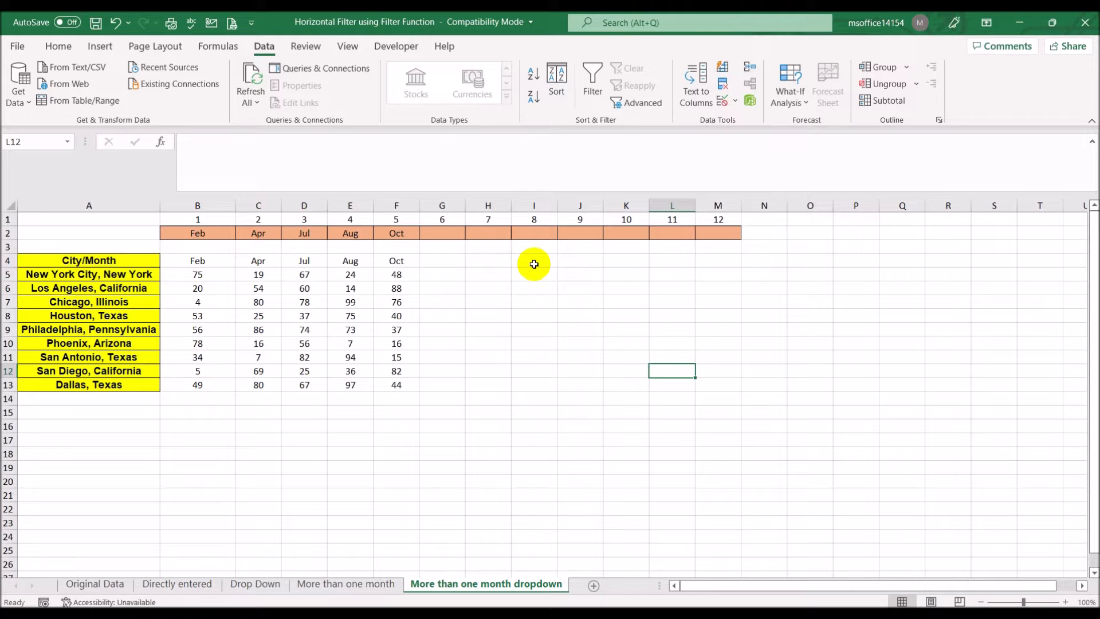
Compare the Original Data sheet with the chosen months in B2:F2 on the More than one month dropdown sheet, and save the workbook
left_click(110, 586)
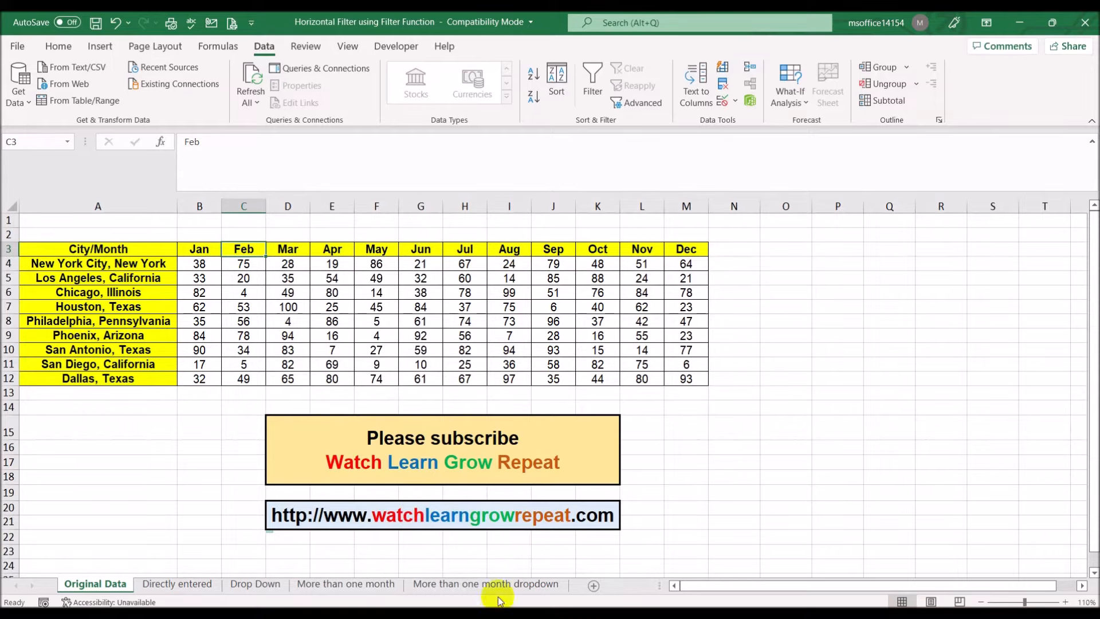
left_click(467, 584)
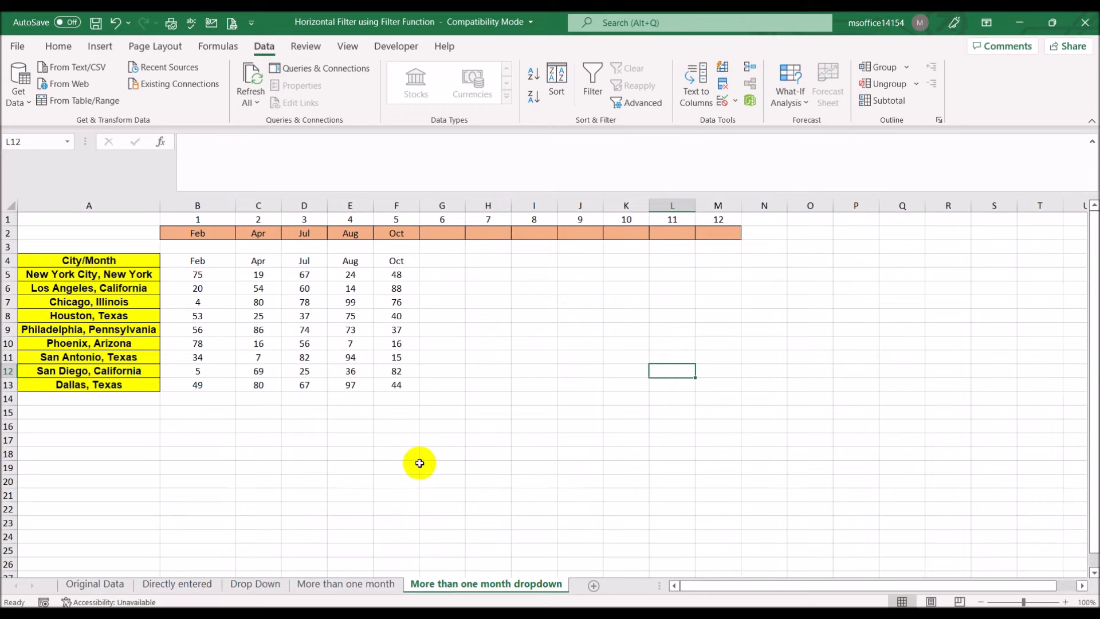
left_click(193, 233)
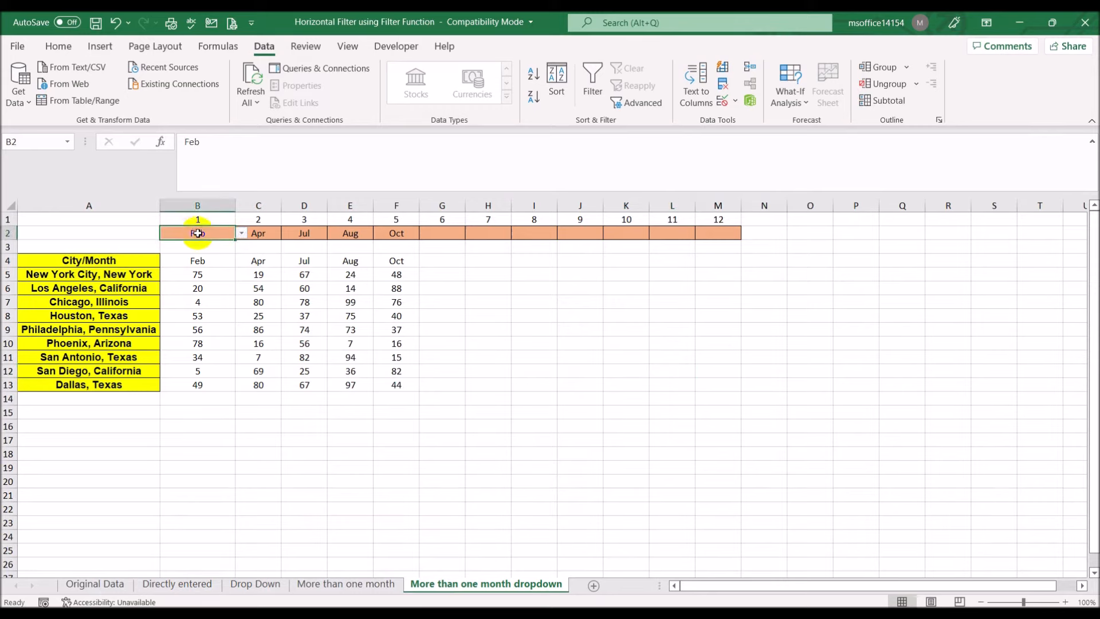
left_click(268, 235)
left_click(305, 235)
left_click(347, 235)
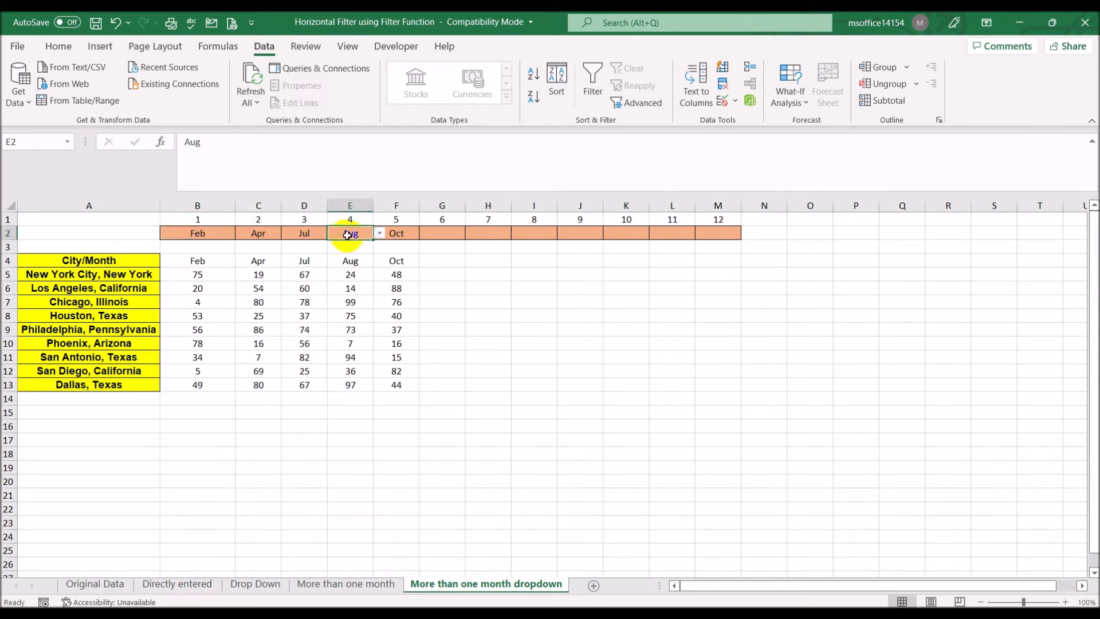
left_click(389, 235)
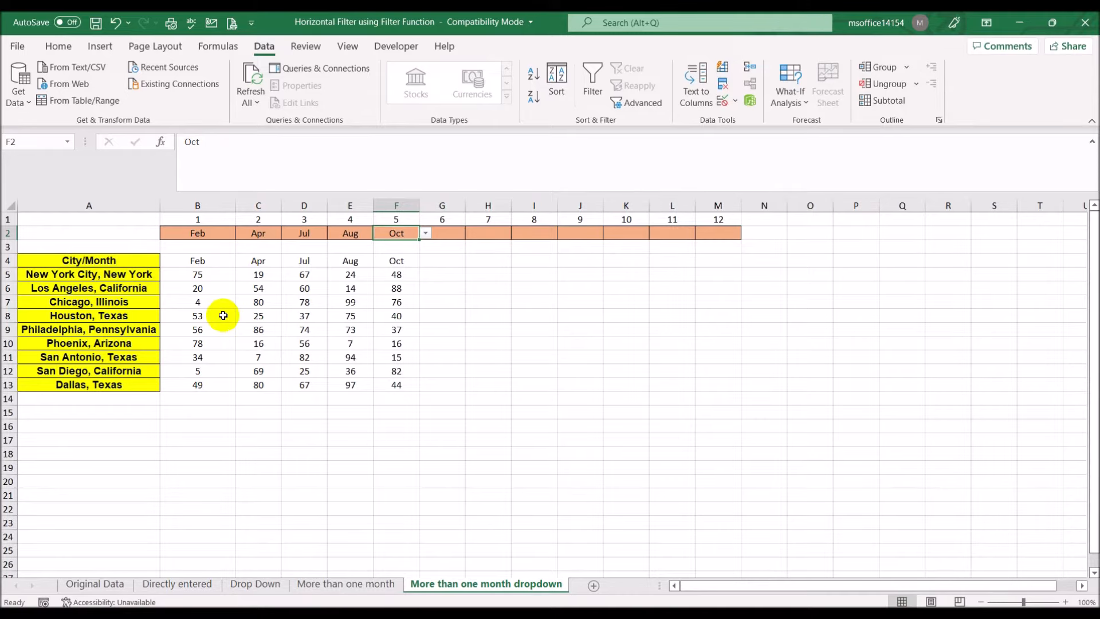
key("ctrl+s")
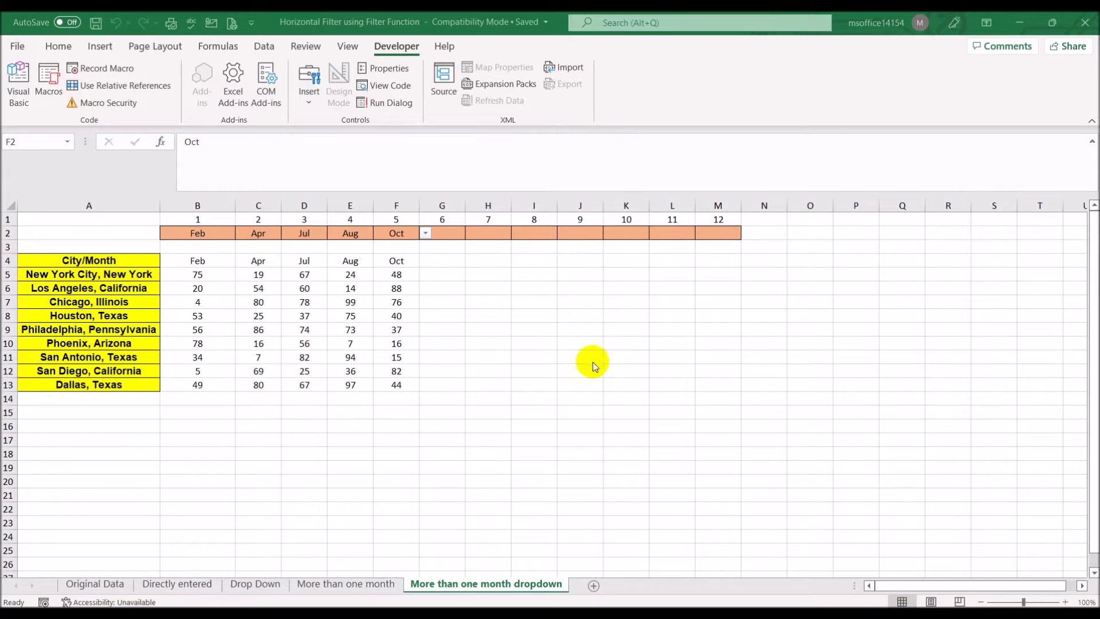
Review the month input cells and filtered results on the Directly entered, Drop Down, More than one month and More than one month dropdown sheets
left_click(93, 583)
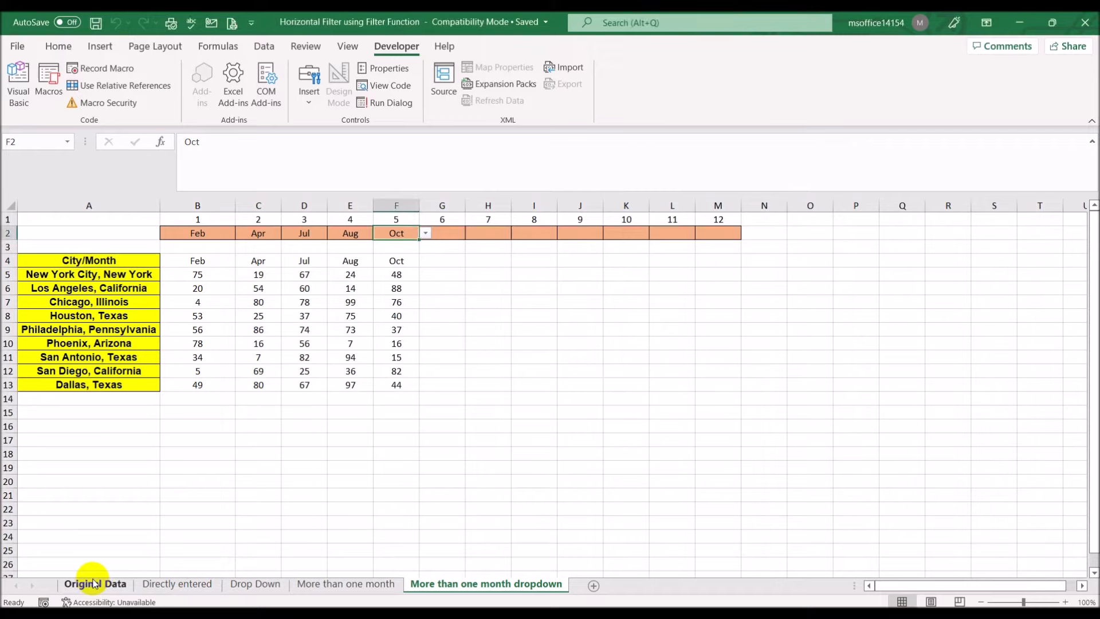
left_click(177, 583)
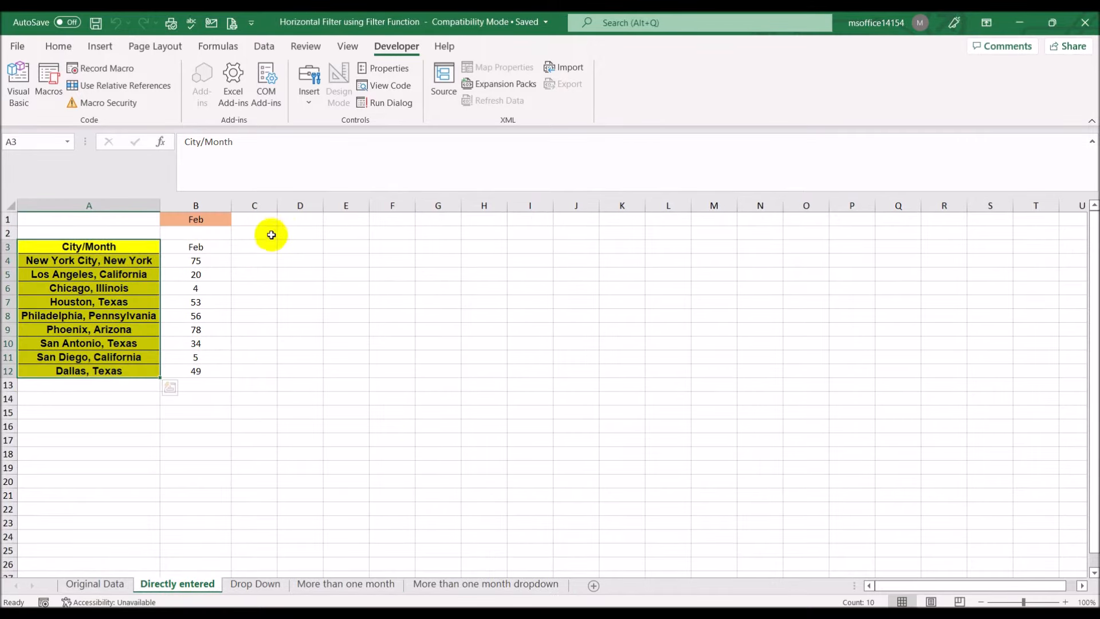
left_click(217, 222)
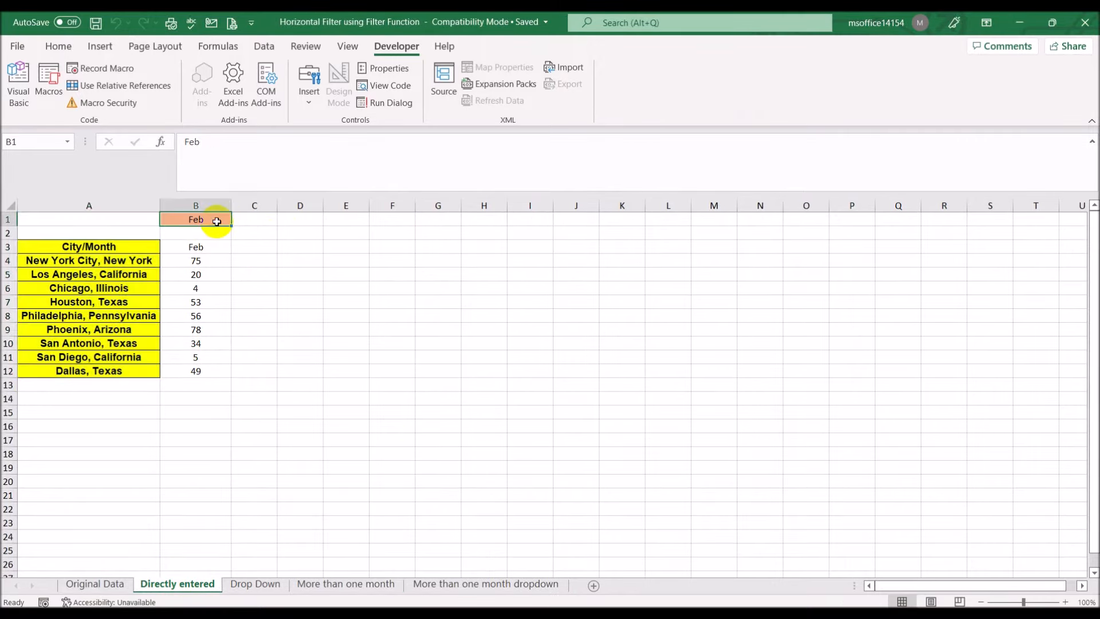
left_click(255, 584)
left_click(201, 221)
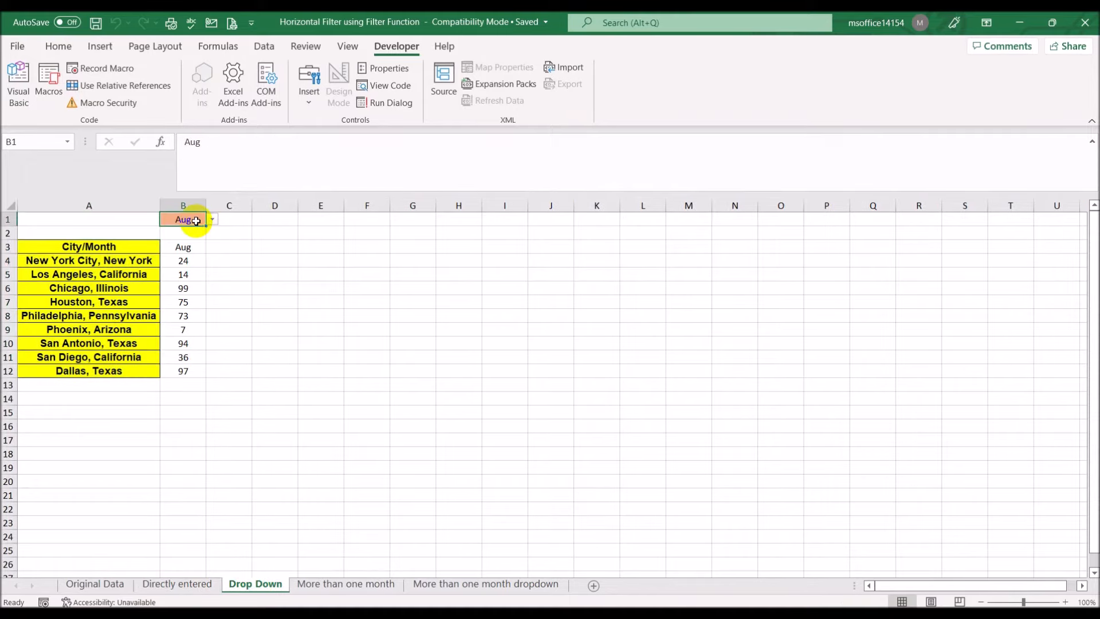
left_click(330, 584)
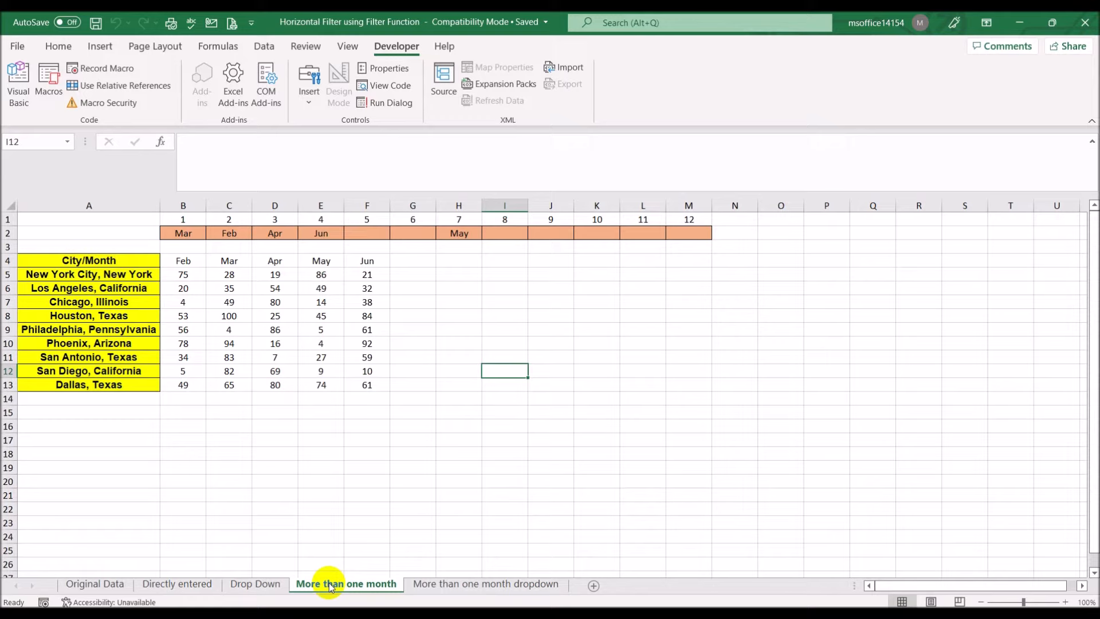
left_click(442, 584)
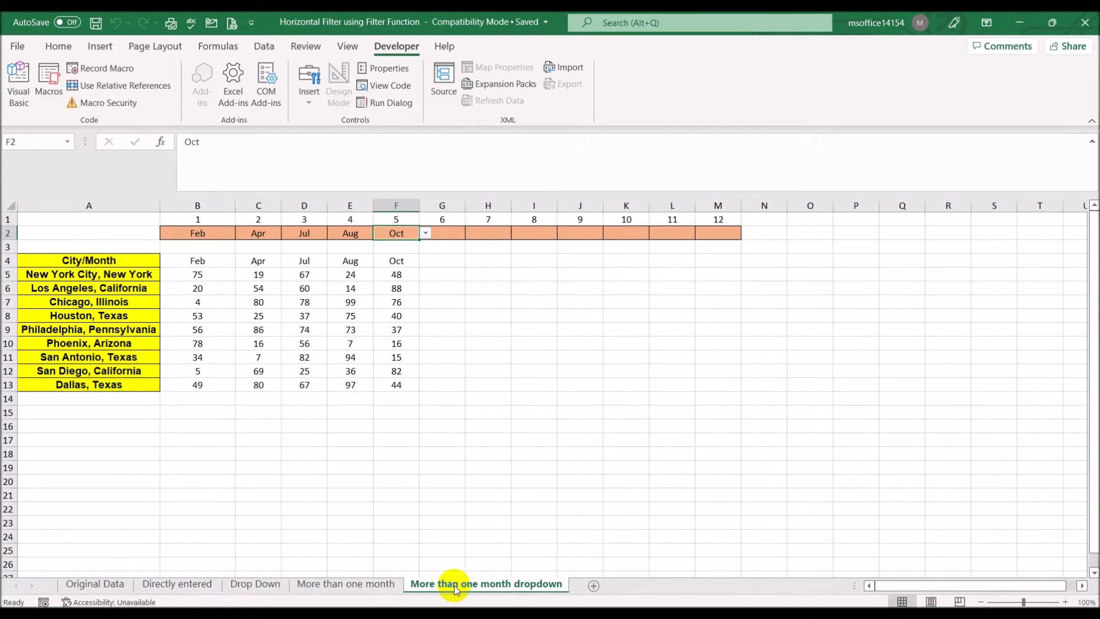
left_click(507, 400)
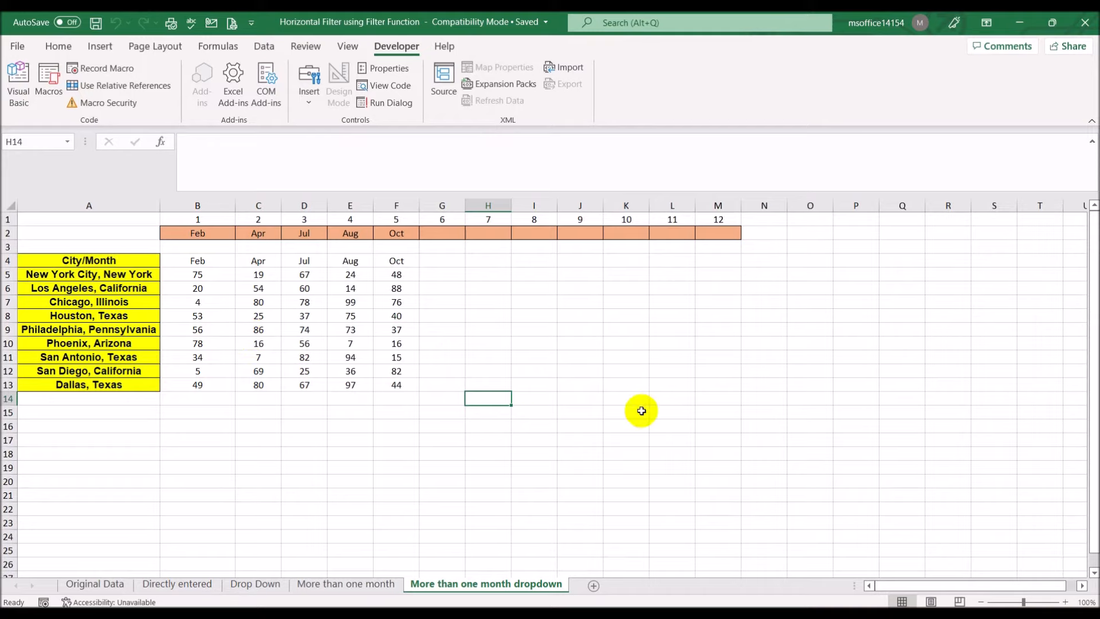
Add a new worksheet after the last sheet and rename it as Checkboxes
left_click(595, 586)
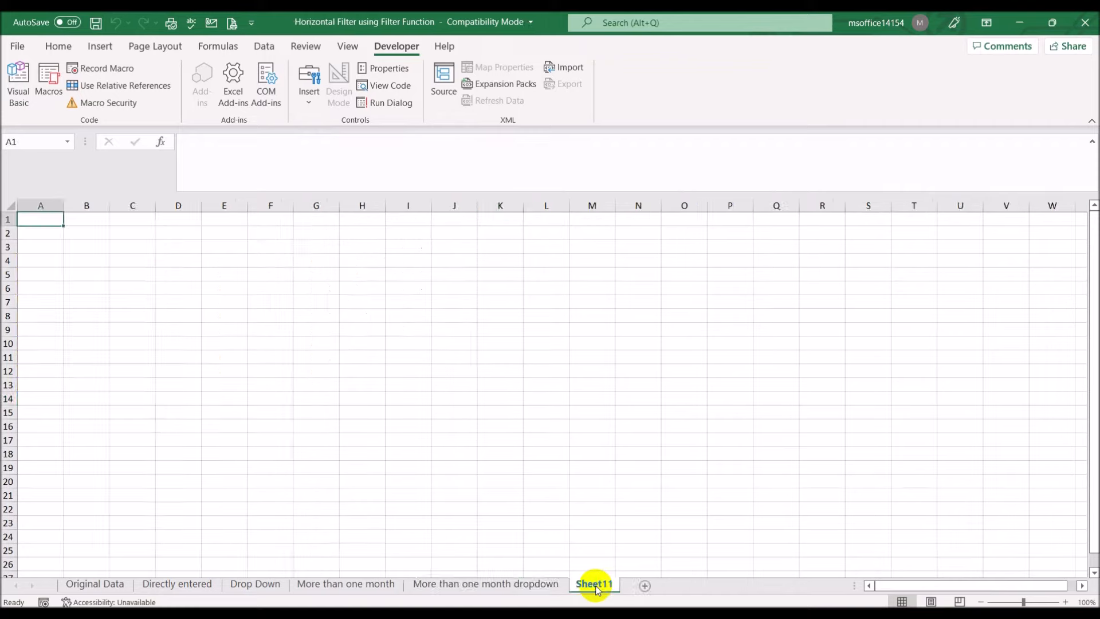
double_click(595, 585)
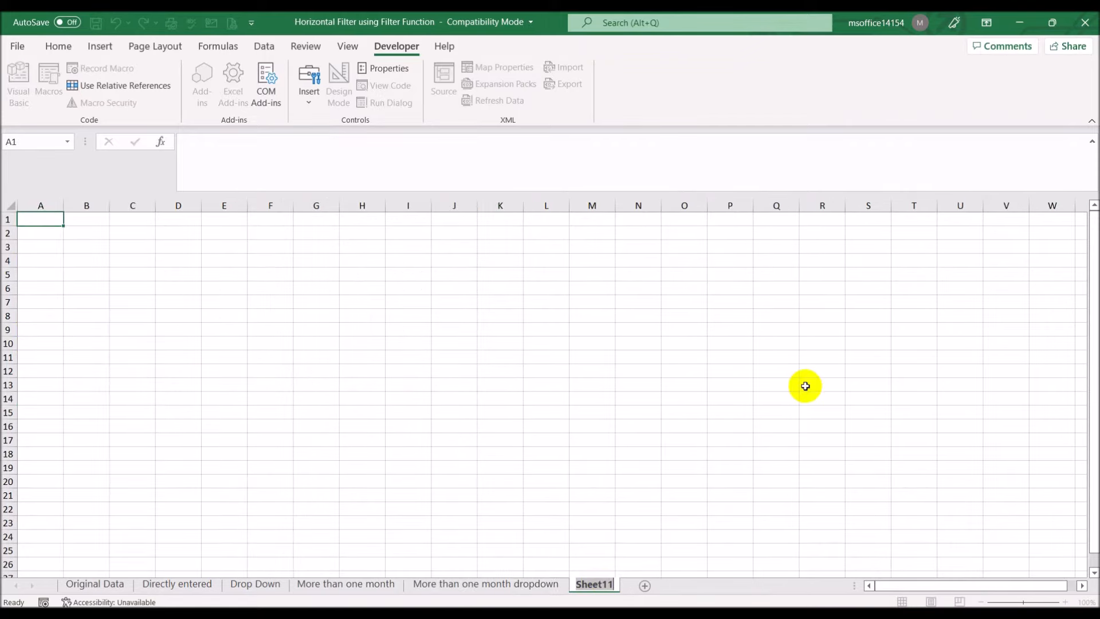
key("BackSpace")
type("Check")
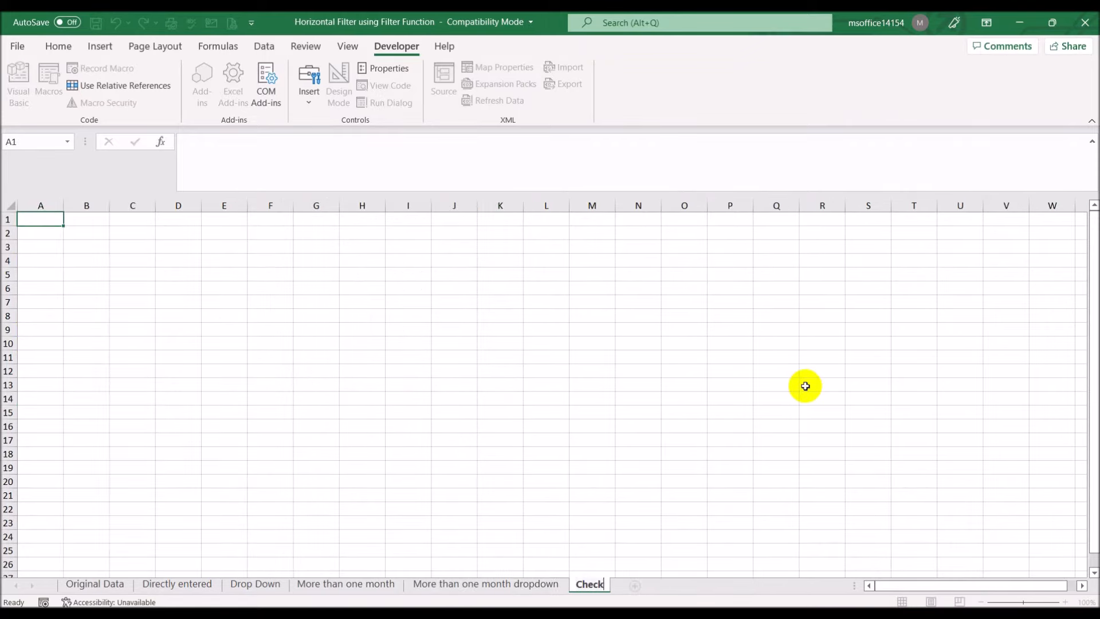
type("boxes")
key("Return")
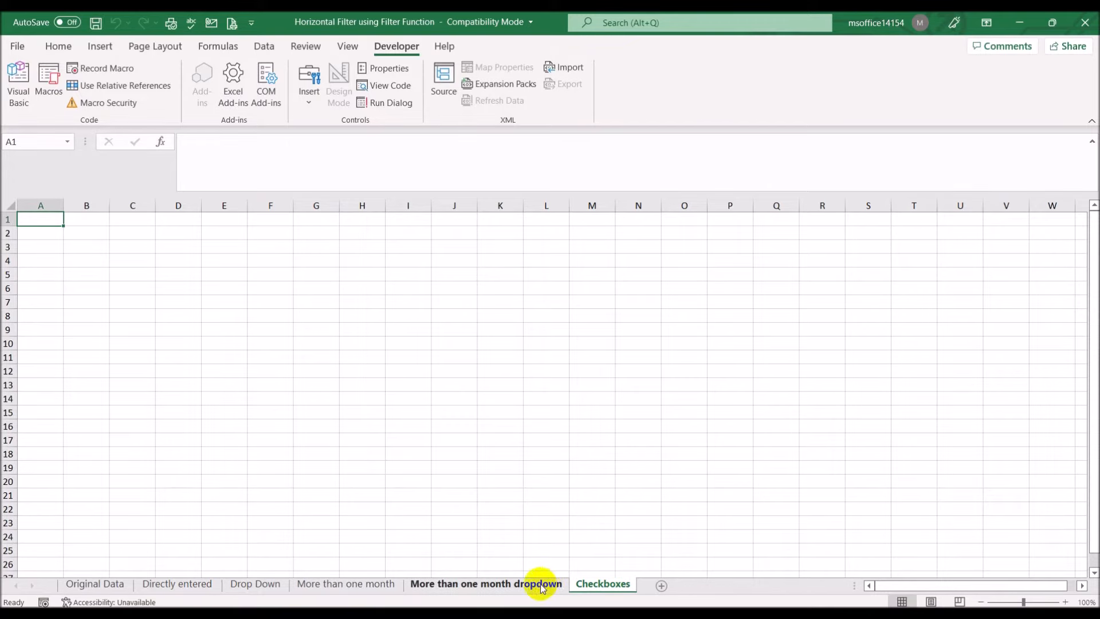
Copy the city list A3:A12 from Original Data to A3 on the Checkboxes sheet and autofit column A
left_click(88, 584)
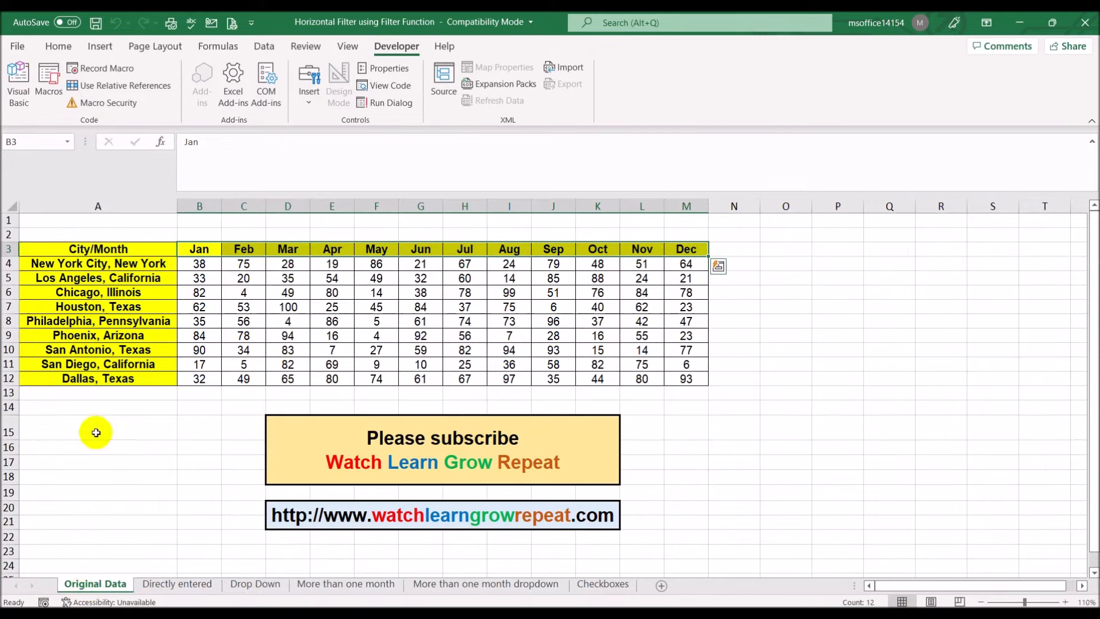
left_click_drag(81, 250, 77, 376)
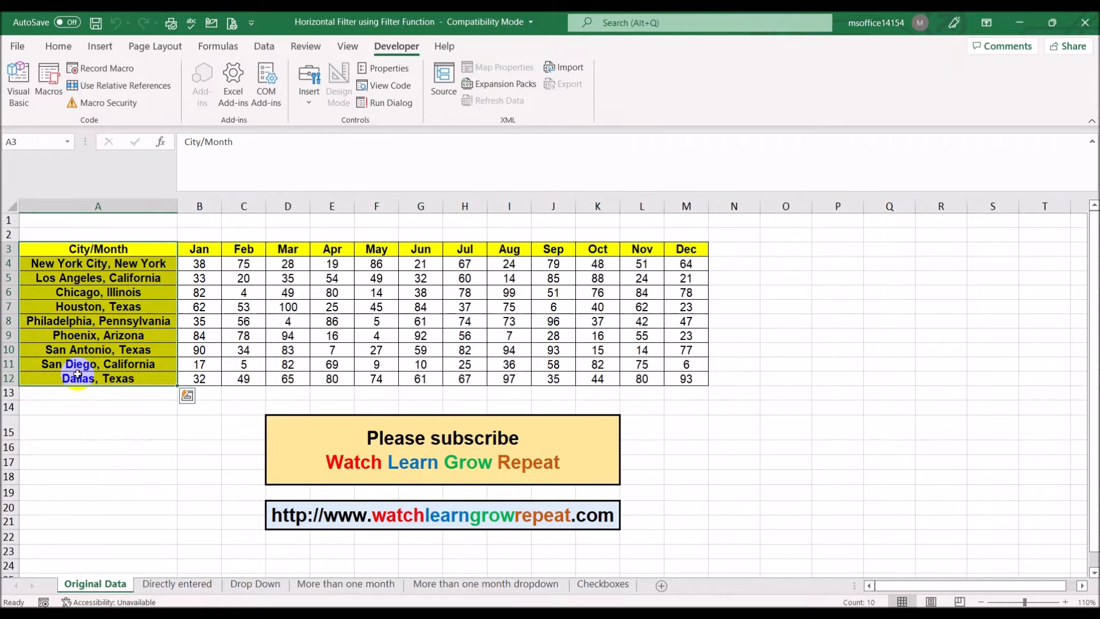
key("ctrl+c")
left_click(590, 583)
left_click(40, 234)
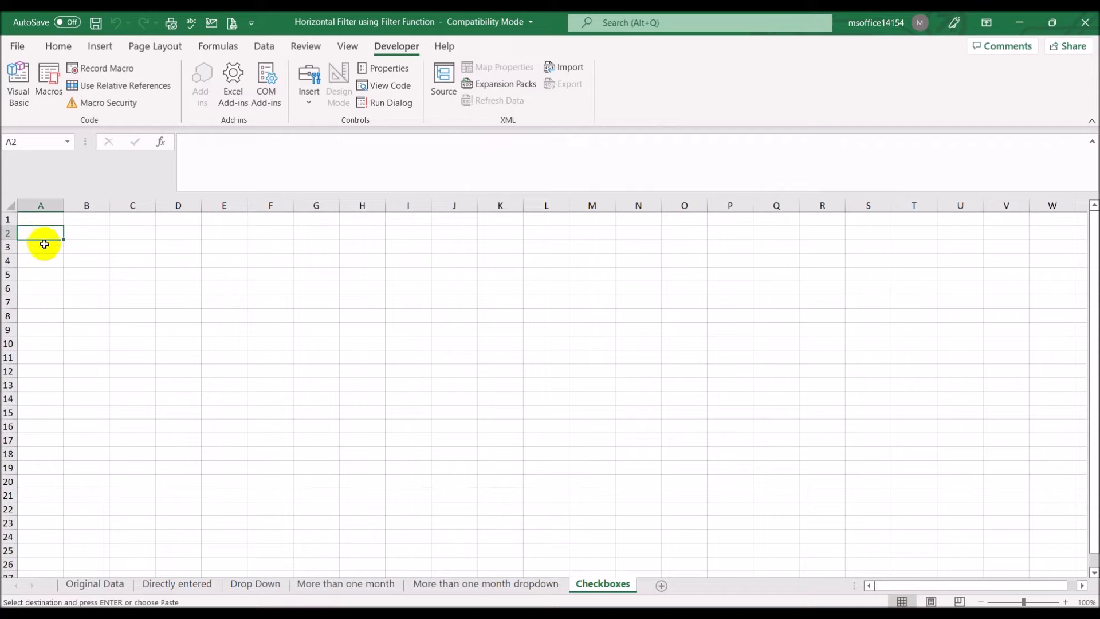
left_click(45, 244)
key("ctrl+v")
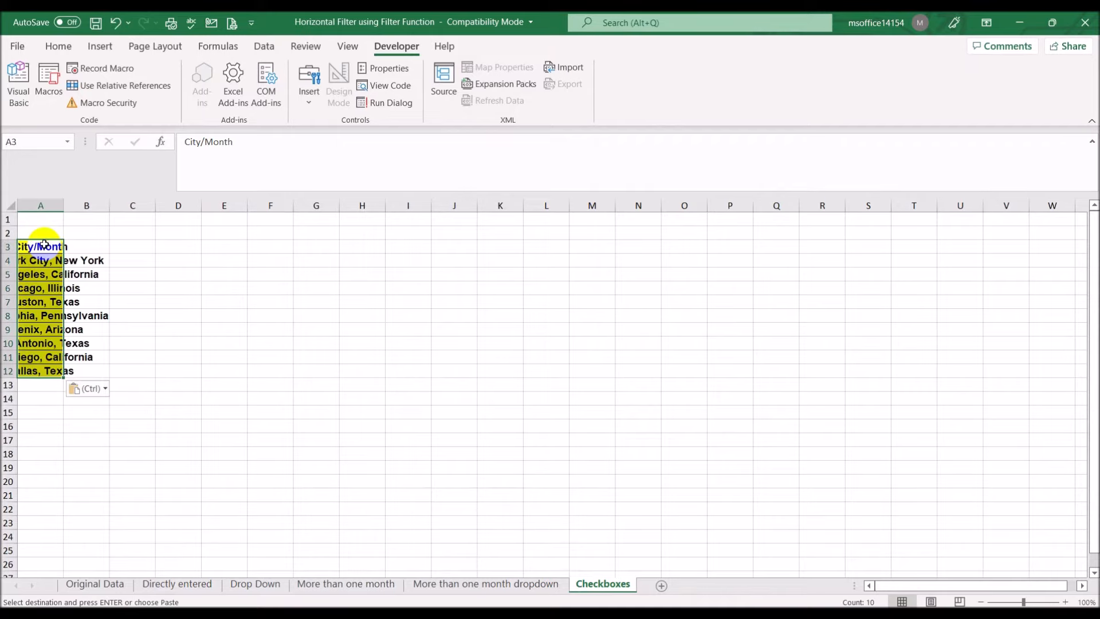
double_click(64, 207)
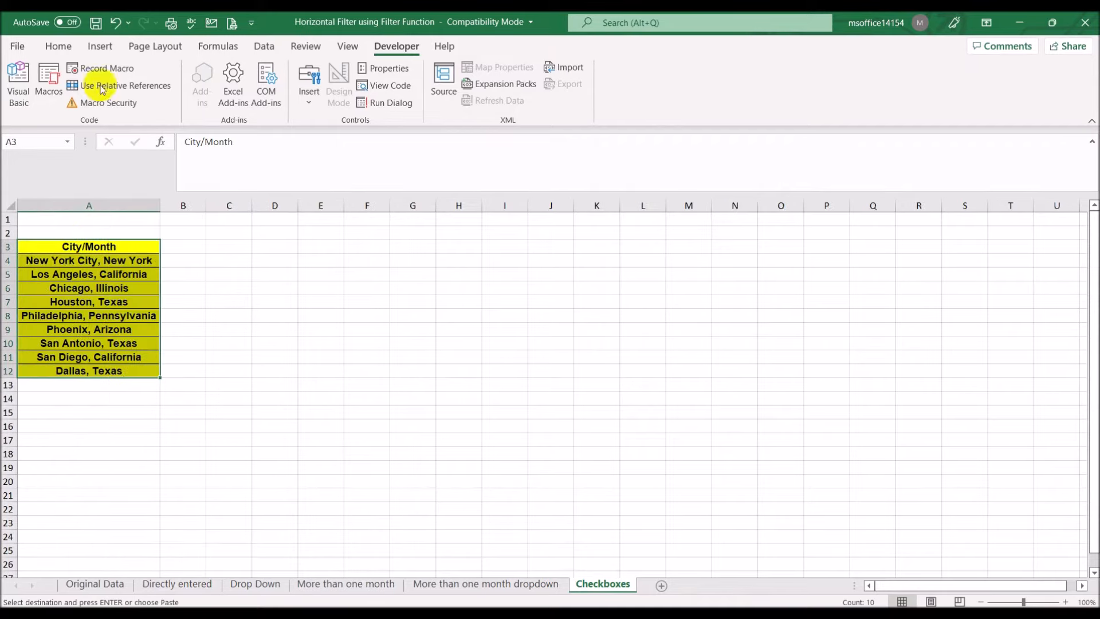
left_click(59, 46)
left_click(252, 279)
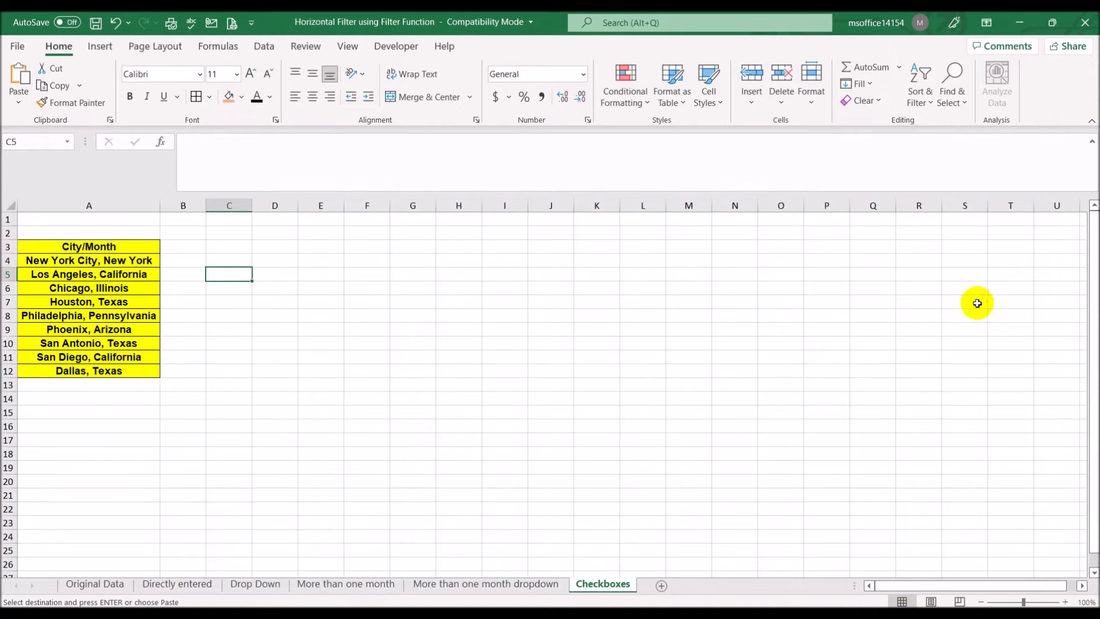
Copy the month headers B3:M3 from Original Data and paste them as transposed values at P3 on the Checkboxes sheet
left_click(122, 587)
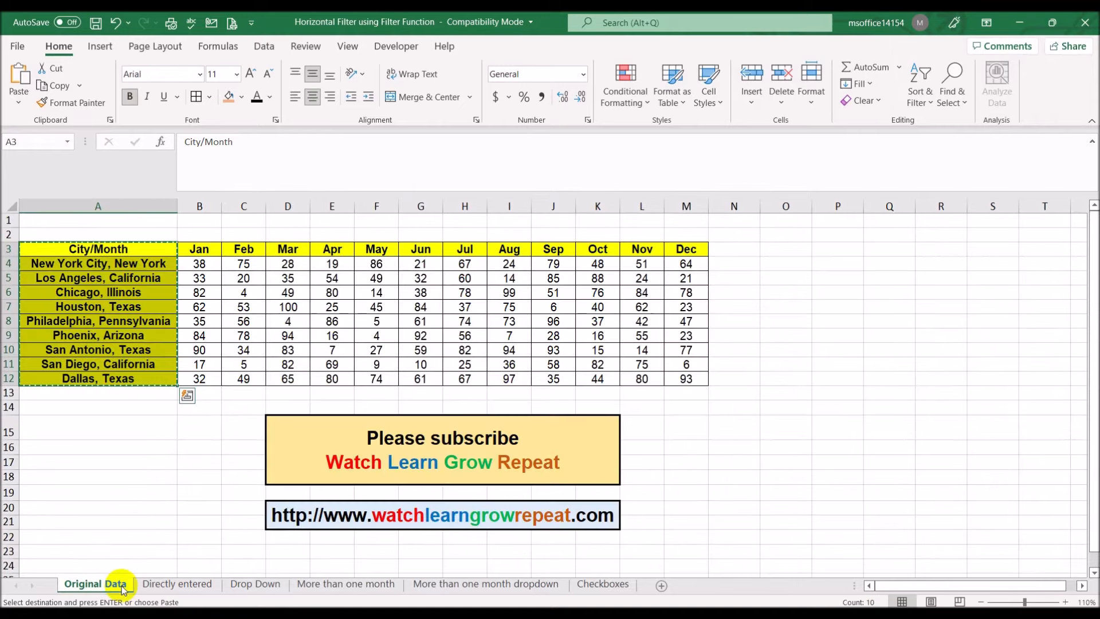
key("Escape")
left_click(220, 250)
left_click_drag(219, 251, 674, 250)
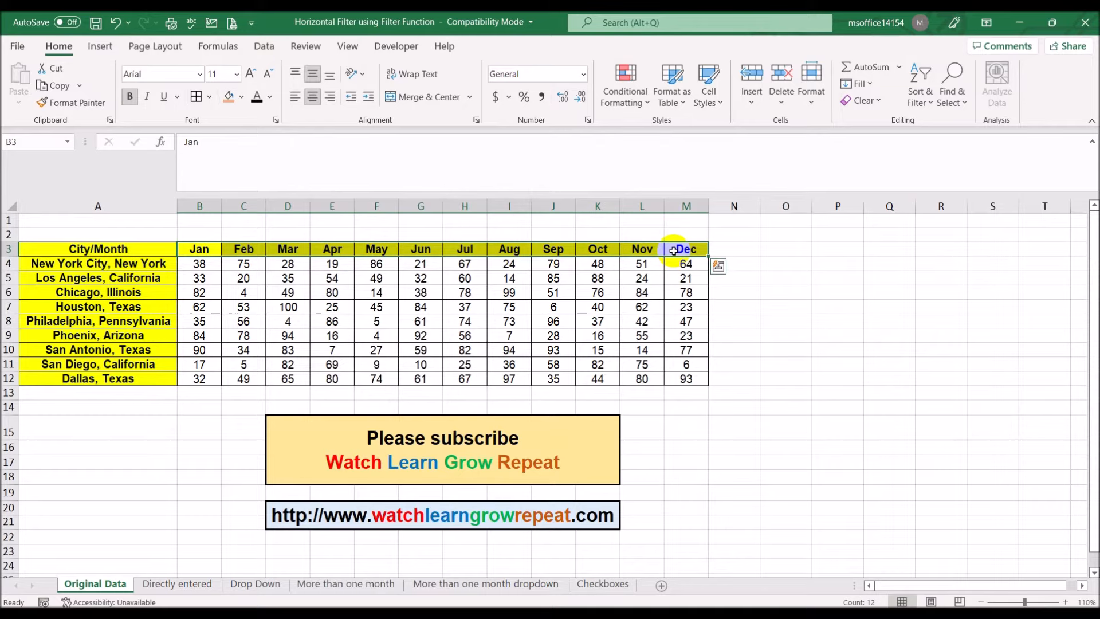
key("ctrl+c")
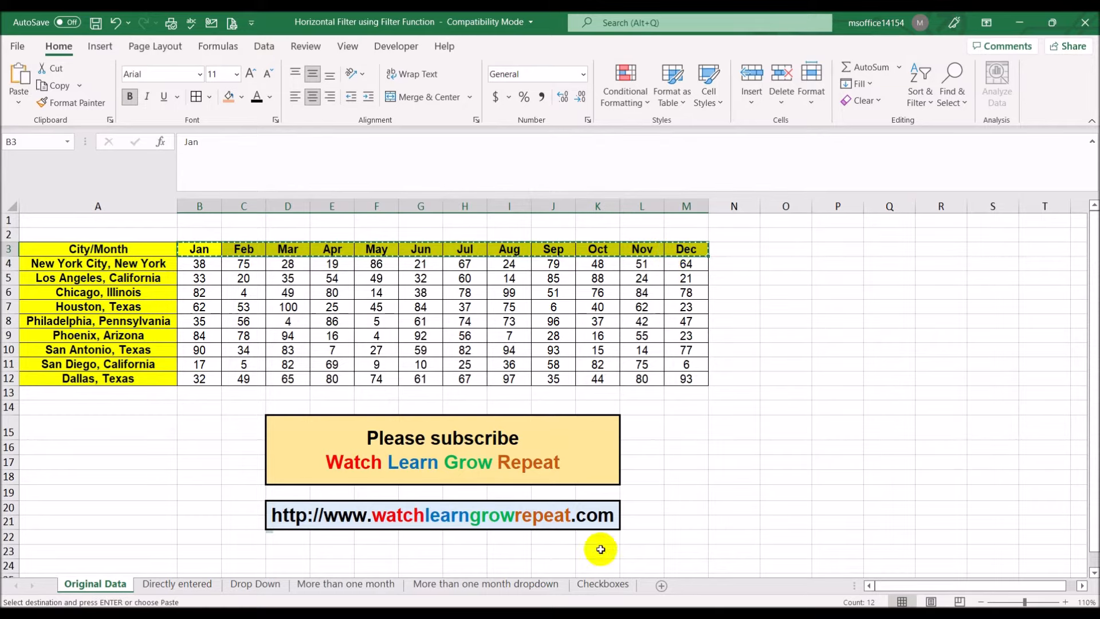
left_click(603, 584)
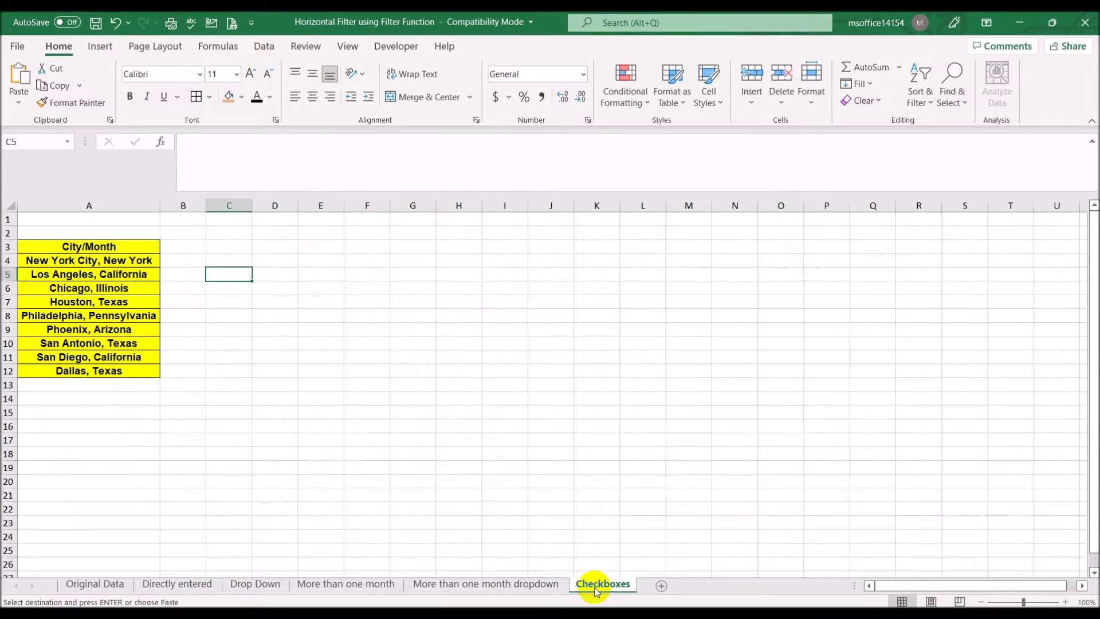
left_click(820, 245)
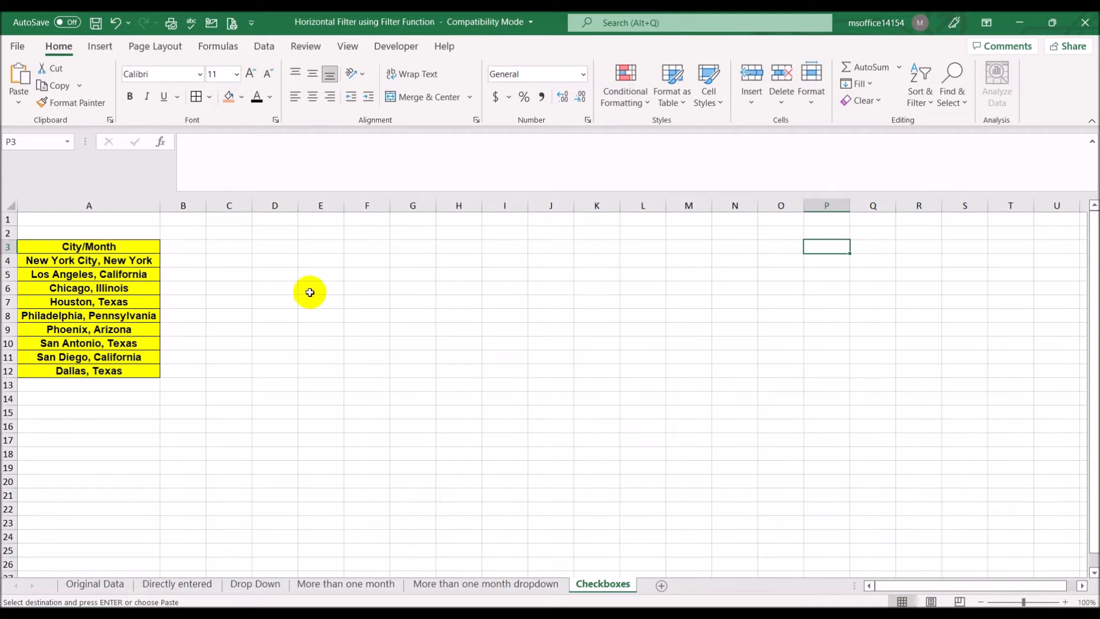
left_click(18, 104)
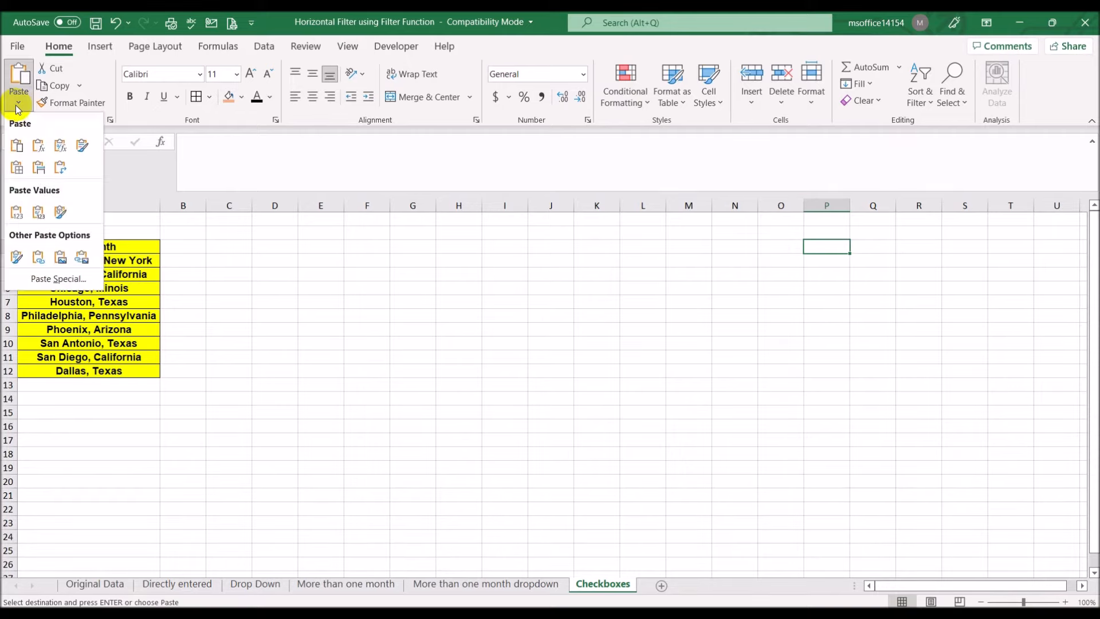
left_click(51, 278)
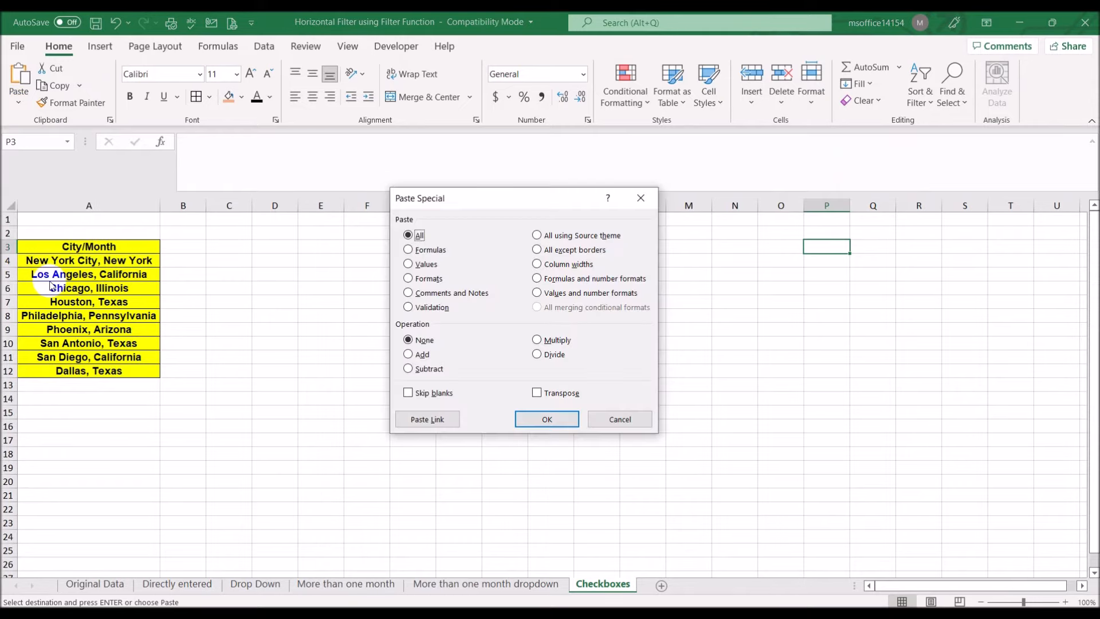
left_click(409, 264)
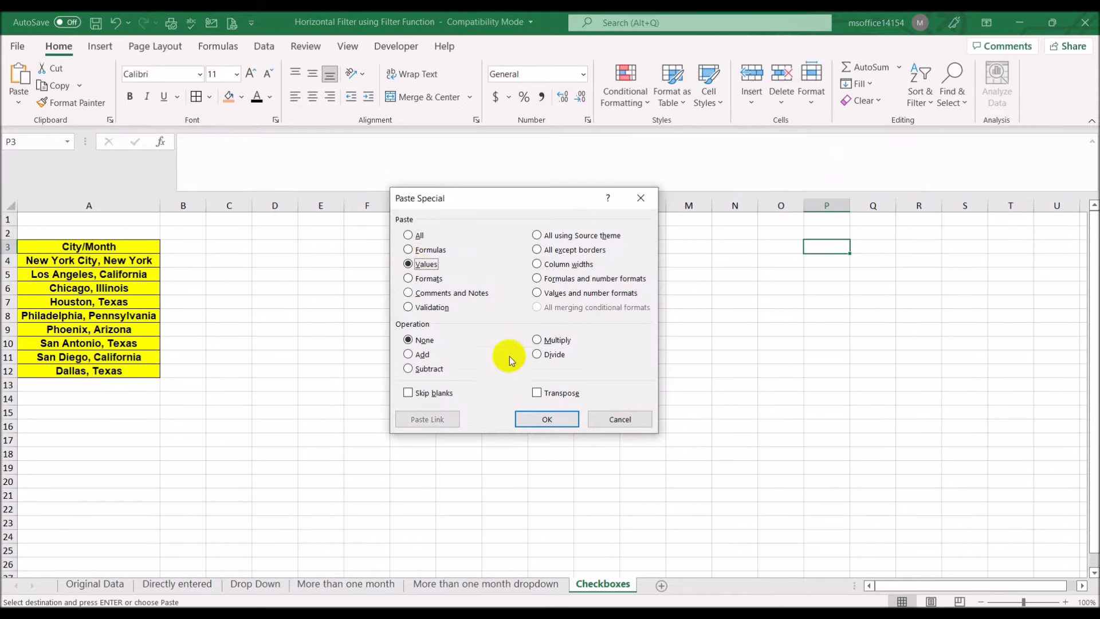
left_click(543, 394)
left_click(547, 419)
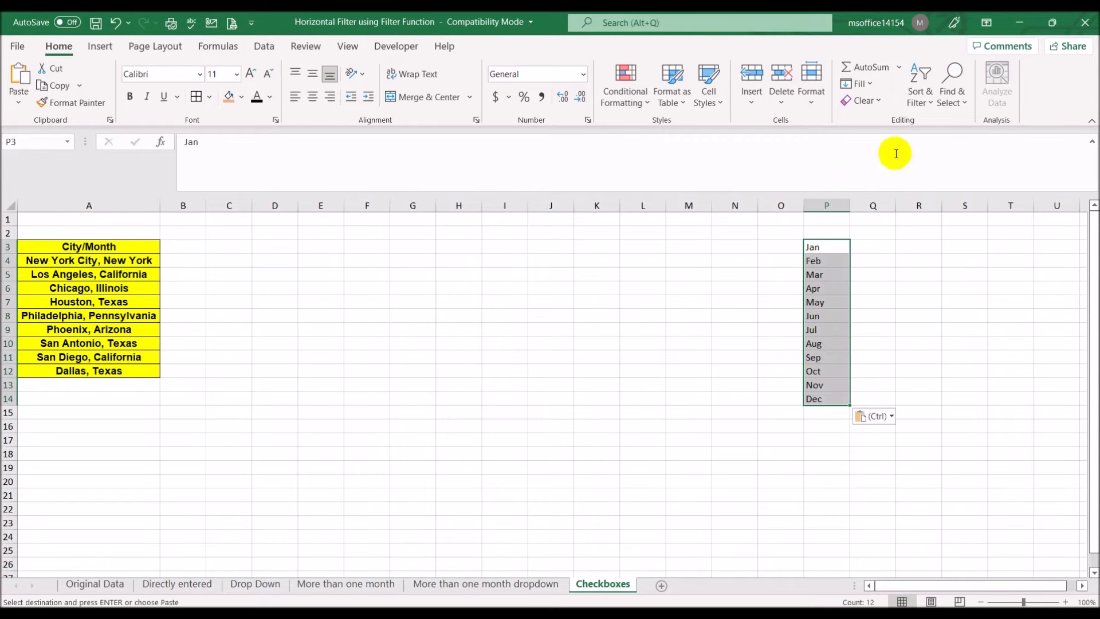
left_click(689, 330)
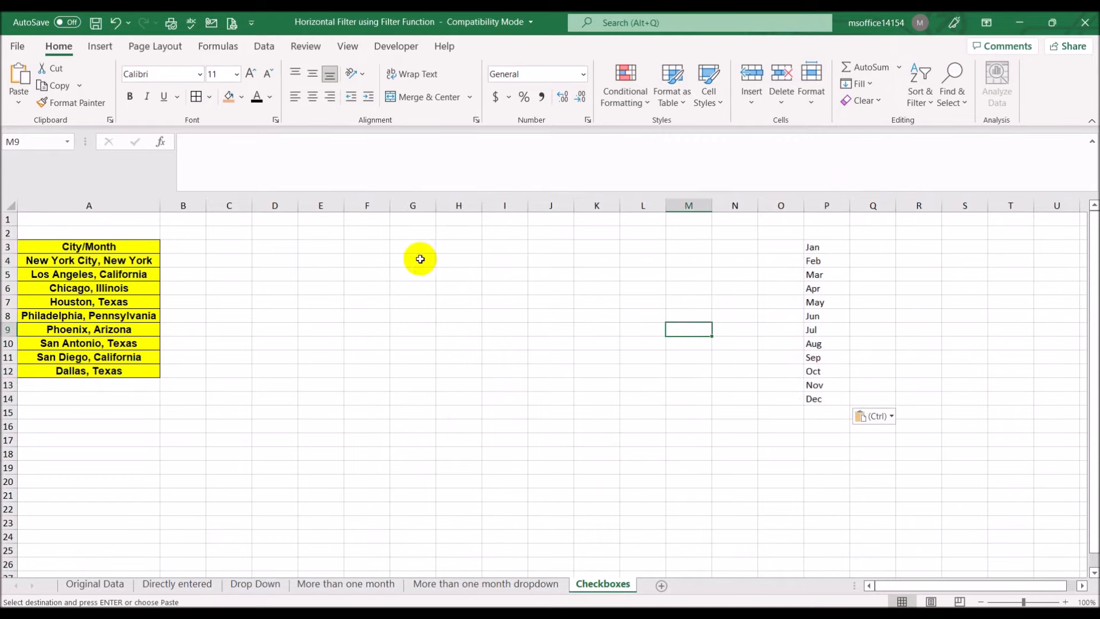
Center the contents of all cells on the Checkboxes sheet vertically and horizontally, and select cell O3
left_click(9, 207)
left_click(312, 74)
left_click(312, 96)
left_click(613, 371)
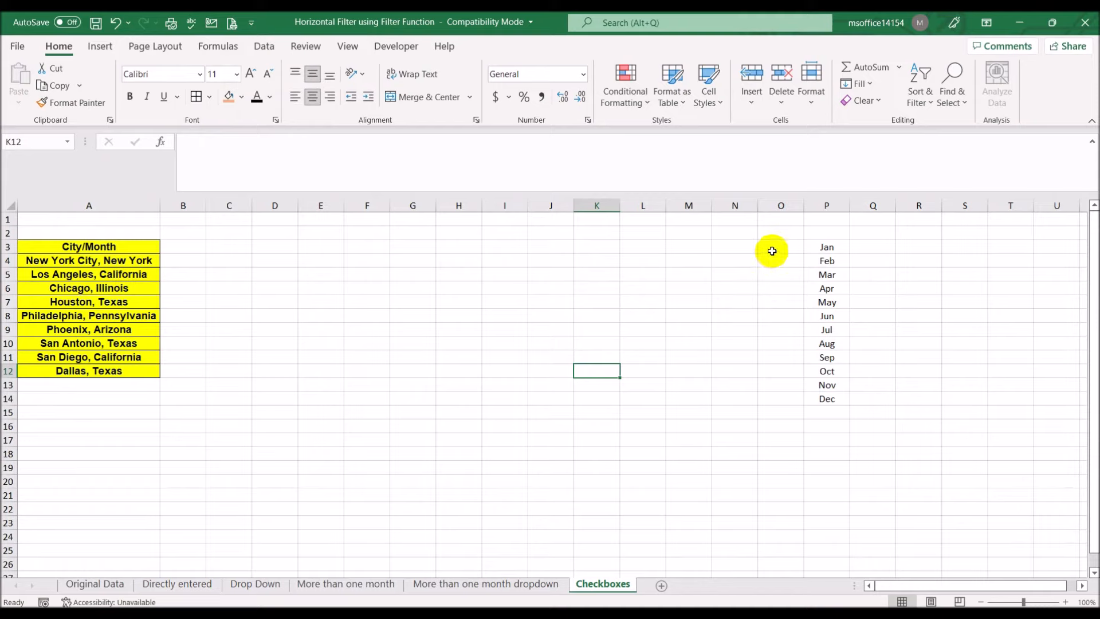
left_click(772, 251)
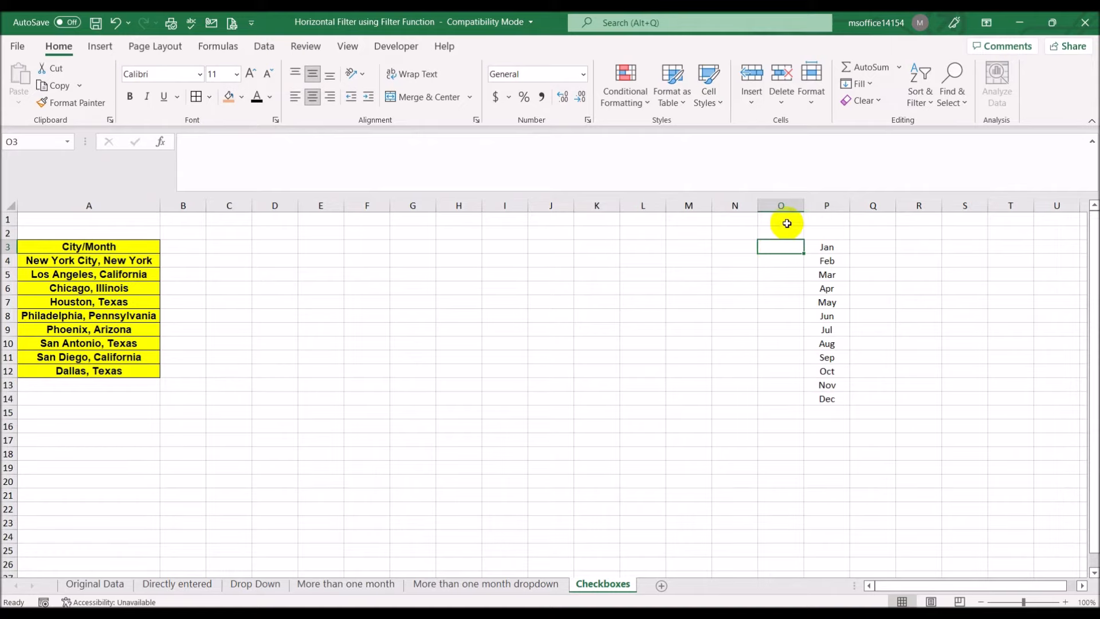
Widen column O on the Checkboxes sheet to about two and a half times the default column width
left_click_drag(804, 205, 879, 206)
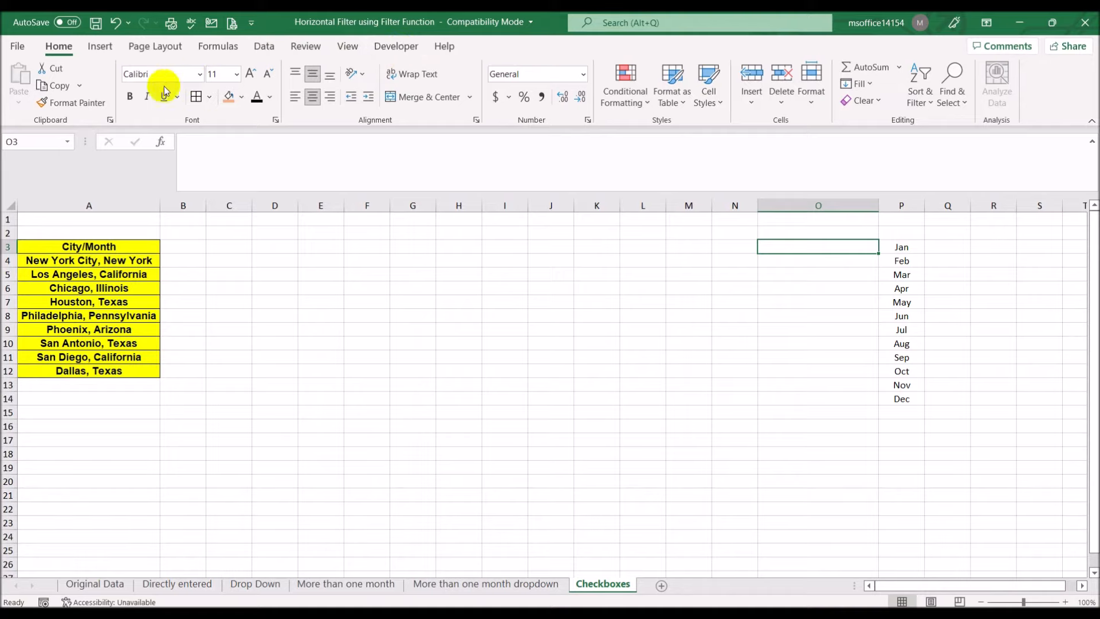
Check in the ribbon customization options whether the Developer tab is enabled, close the options, and display the Developer commands
left_click(19, 50)
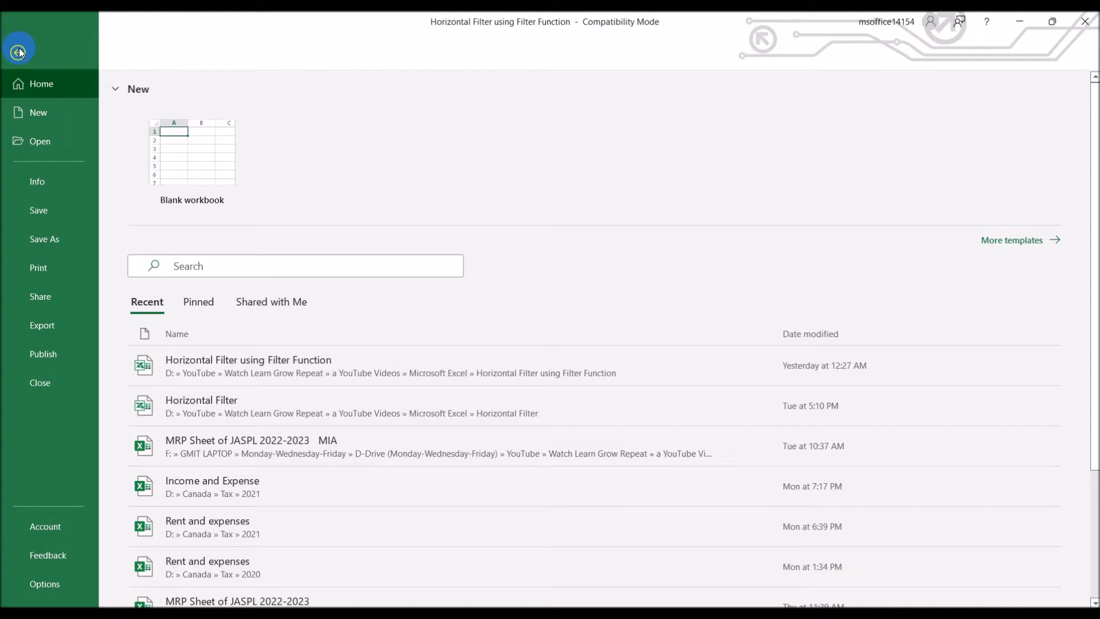
left_click(41, 582)
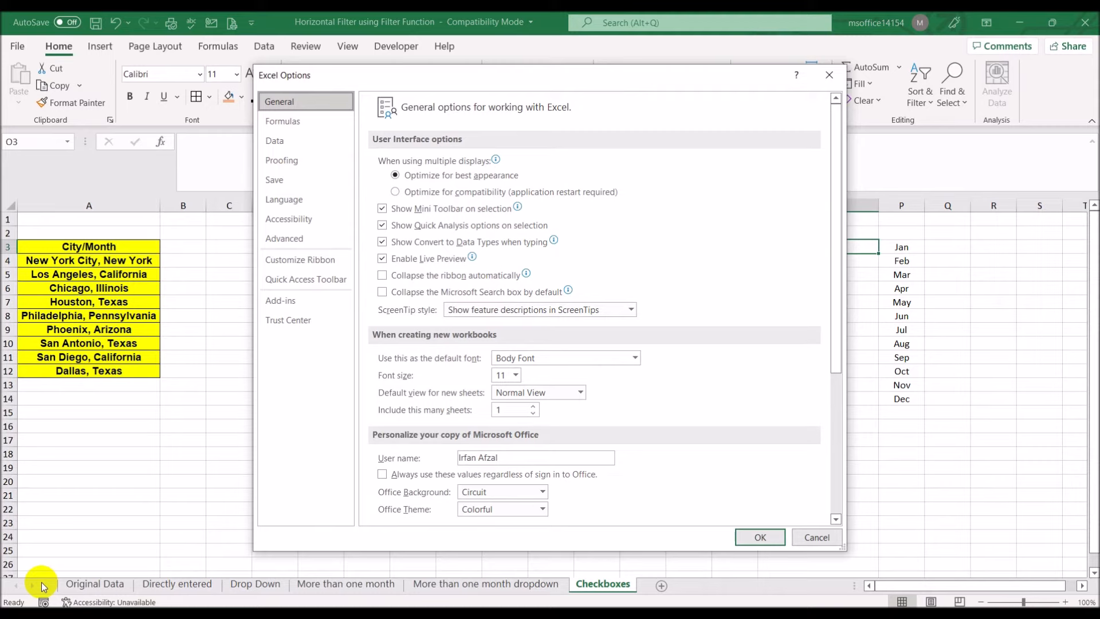
left_click(313, 263)
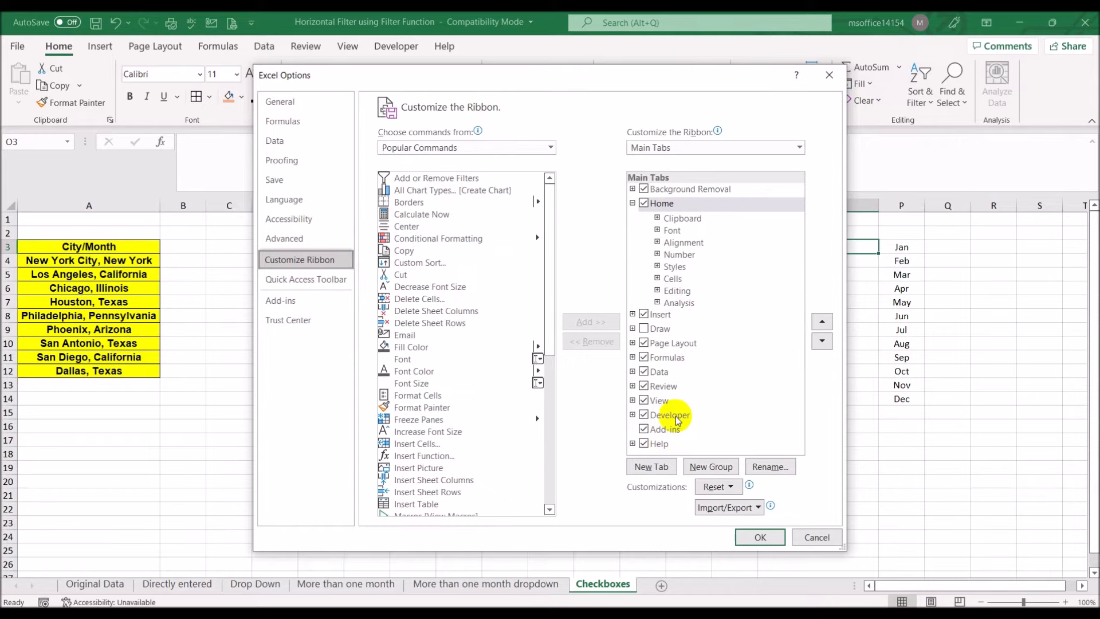
left_click(759, 539)
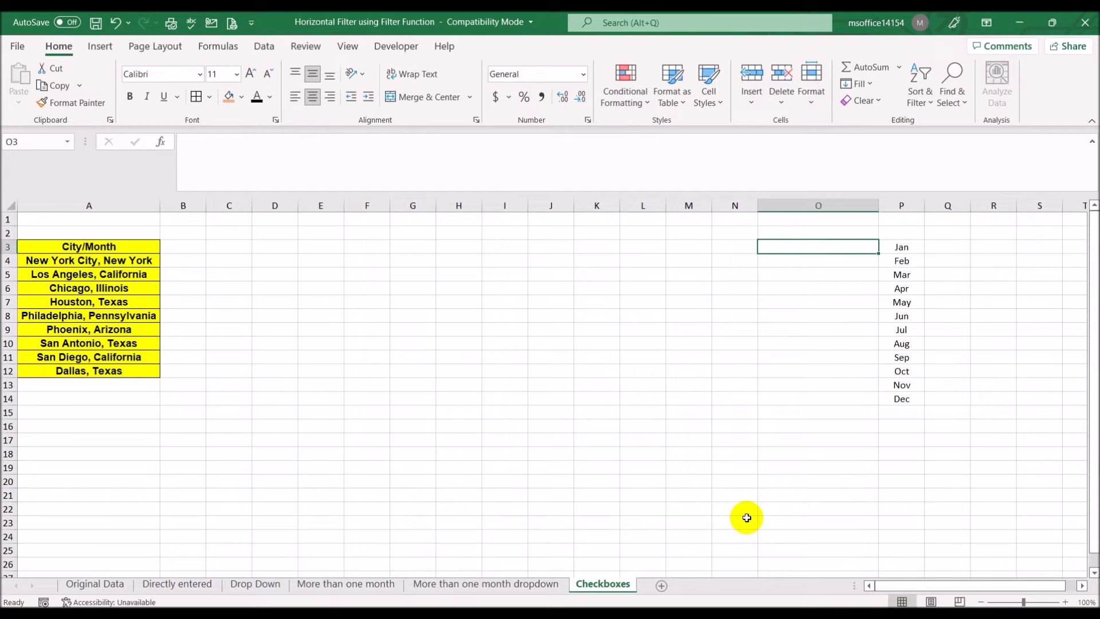
left_click(394, 50)
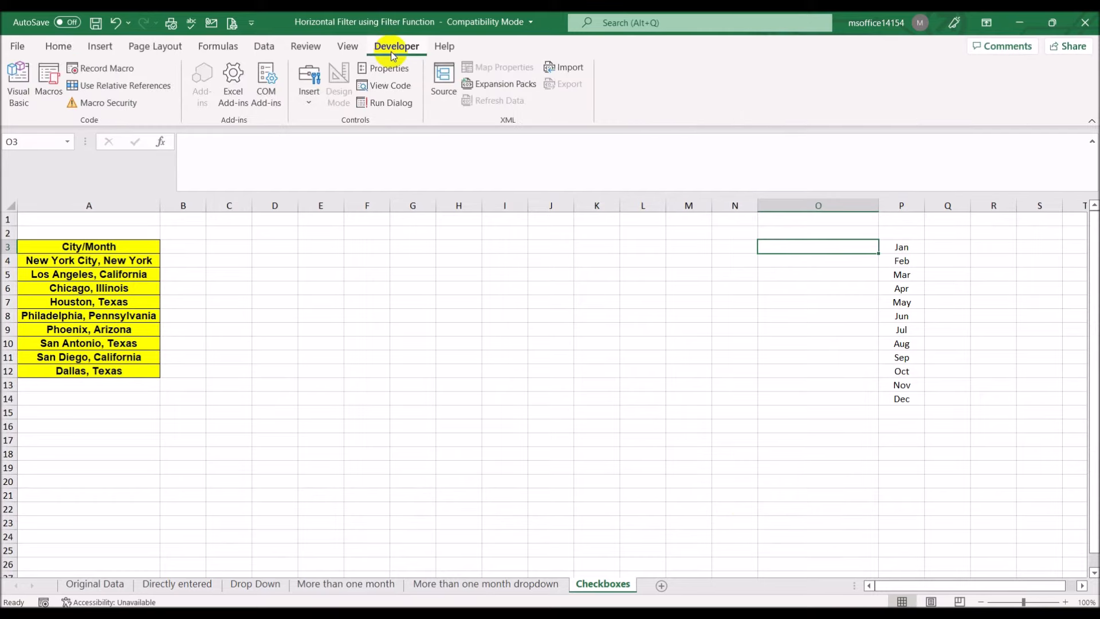
Insert a form-control checkbox sized to fit inside cell O3, beside the Jan entry
left_click(309, 94)
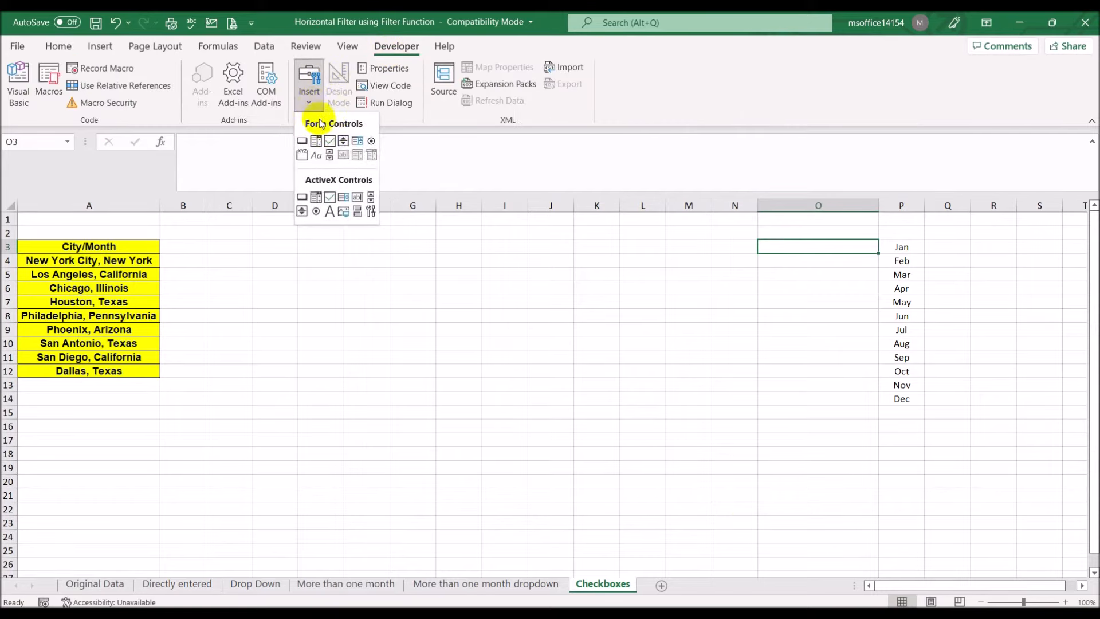
left_click(329, 140)
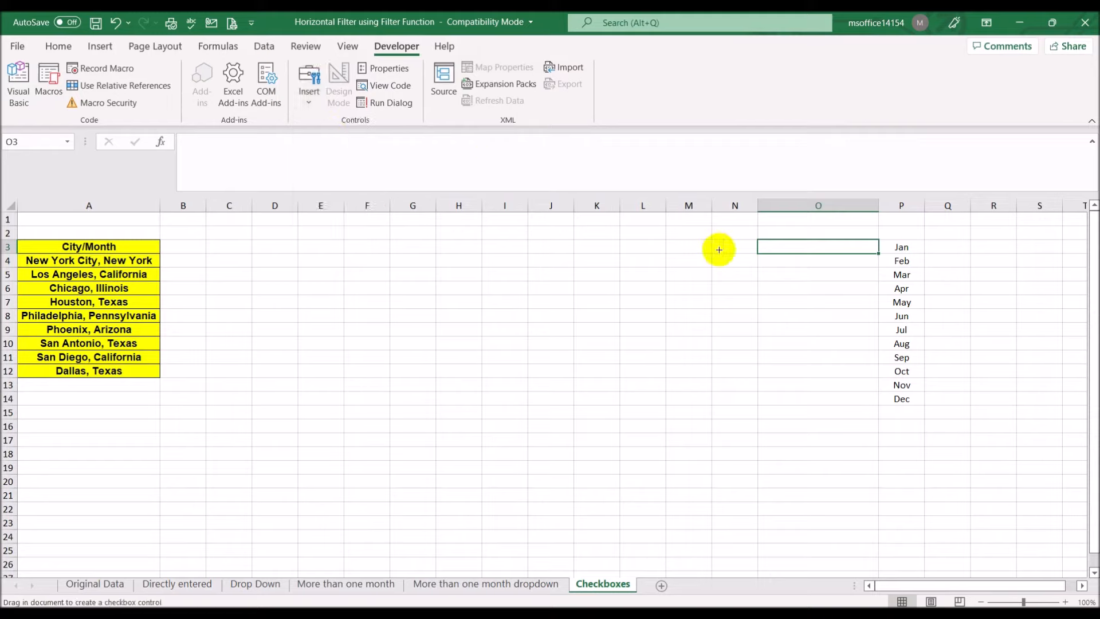
left_click_drag(761, 241, 878, 252)
Replace the default label of the checkbox in O3 with January
left_click(778, 246)
key("Delete")
key("Delete")
key("Delete")
key("Delete")
key("Delete")
key("Delete")
key("Delete")
key("Delete")
key("Delete")
key("Delete")
key("Delete")
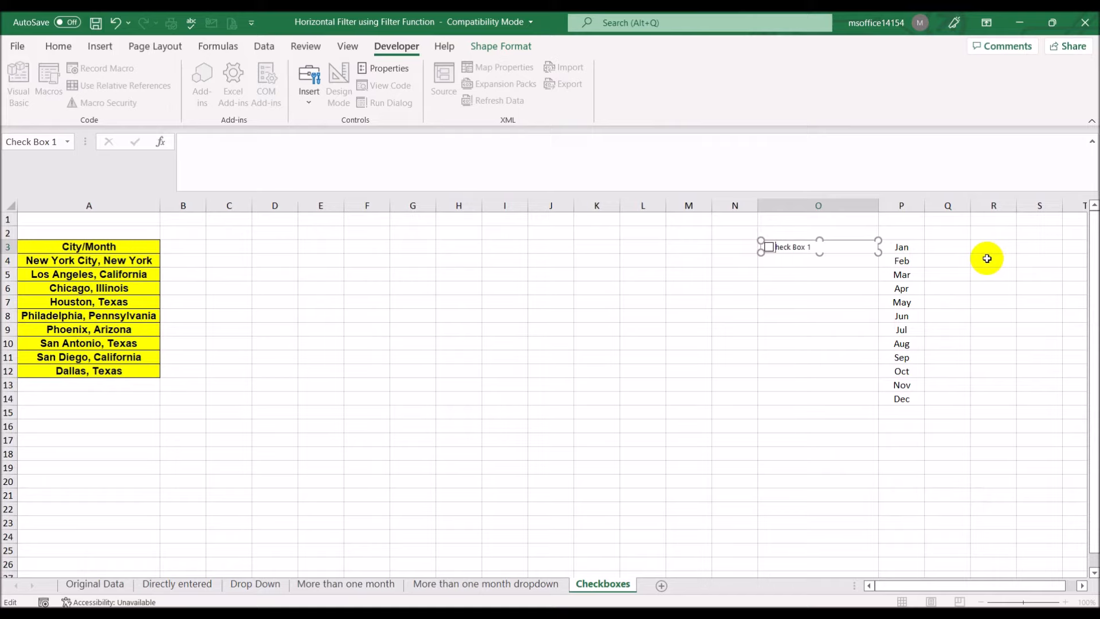
type("January")
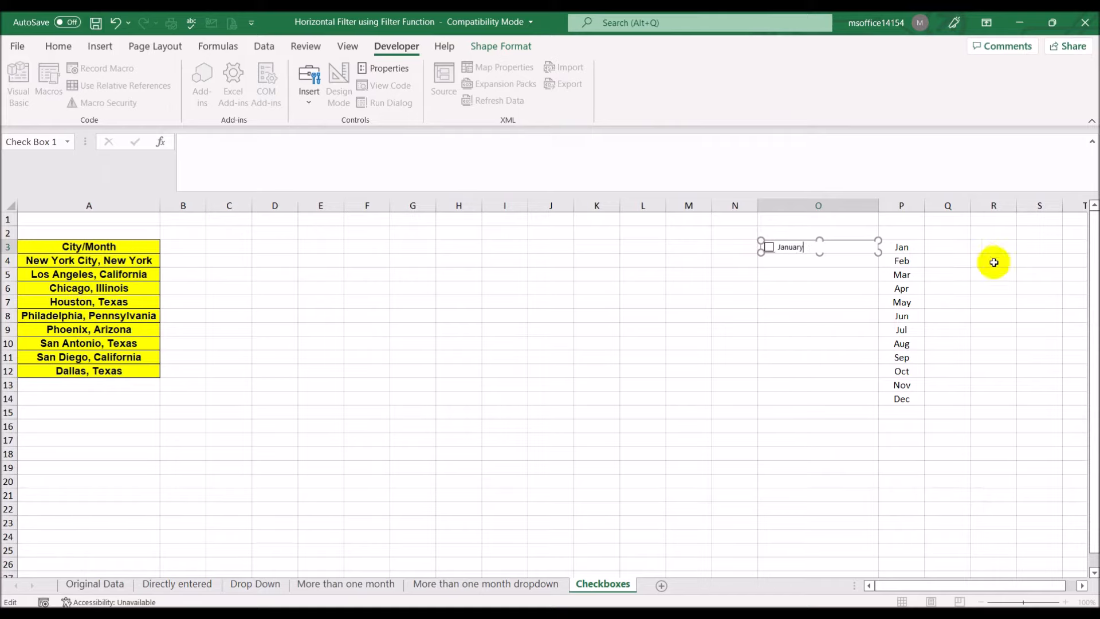
left_click(838, 302)
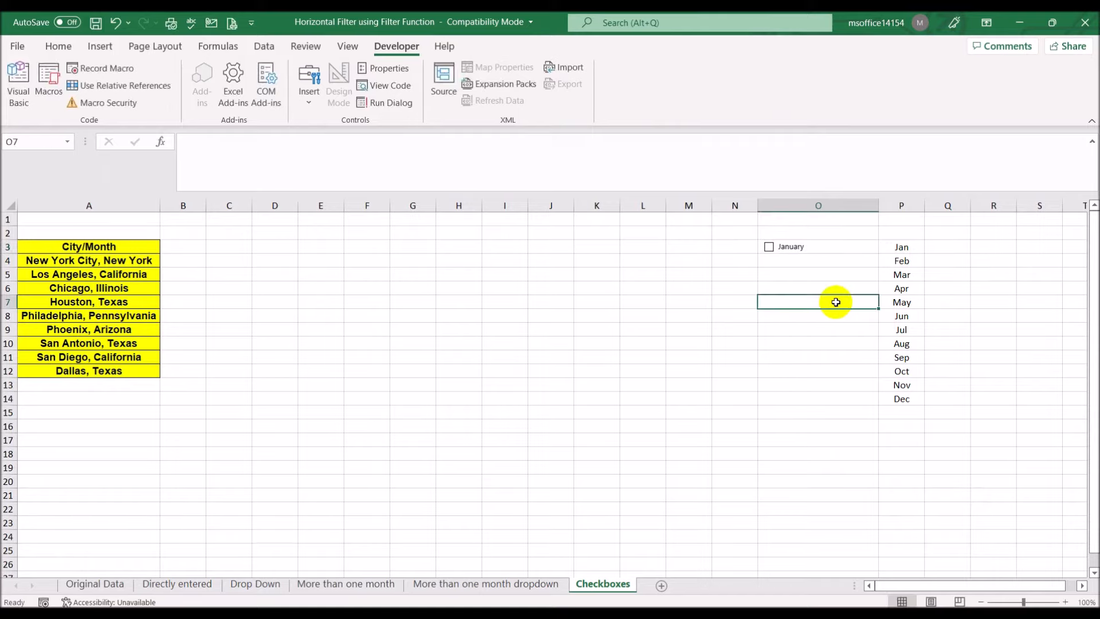
Link the January checkbox to cell $Q$3 in its control formatting
right_click(792, 247)
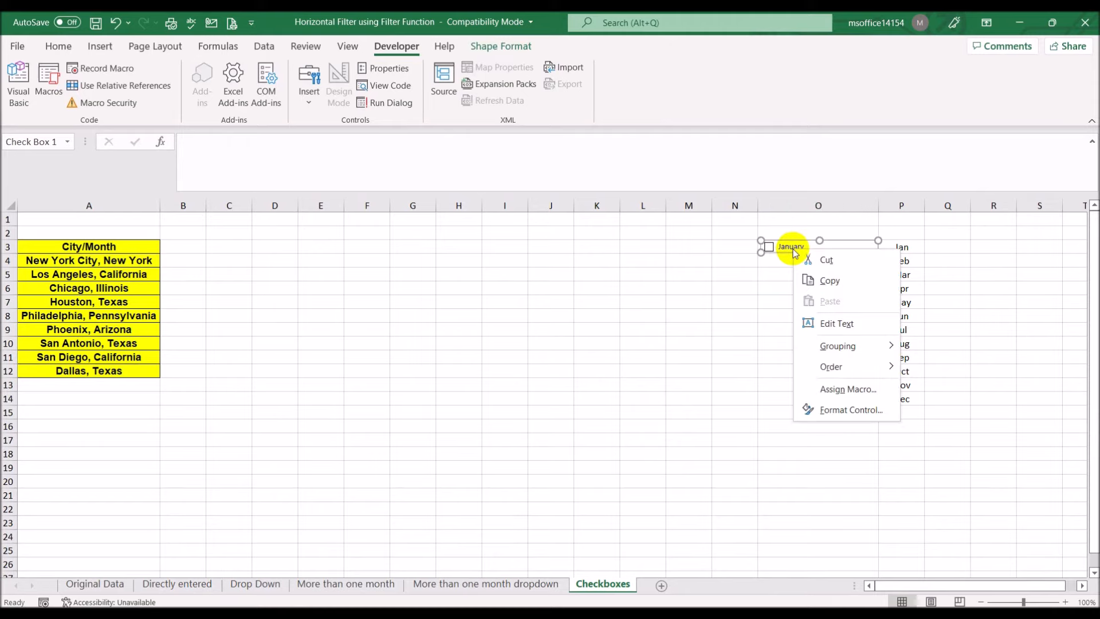
left_click(857, 409)
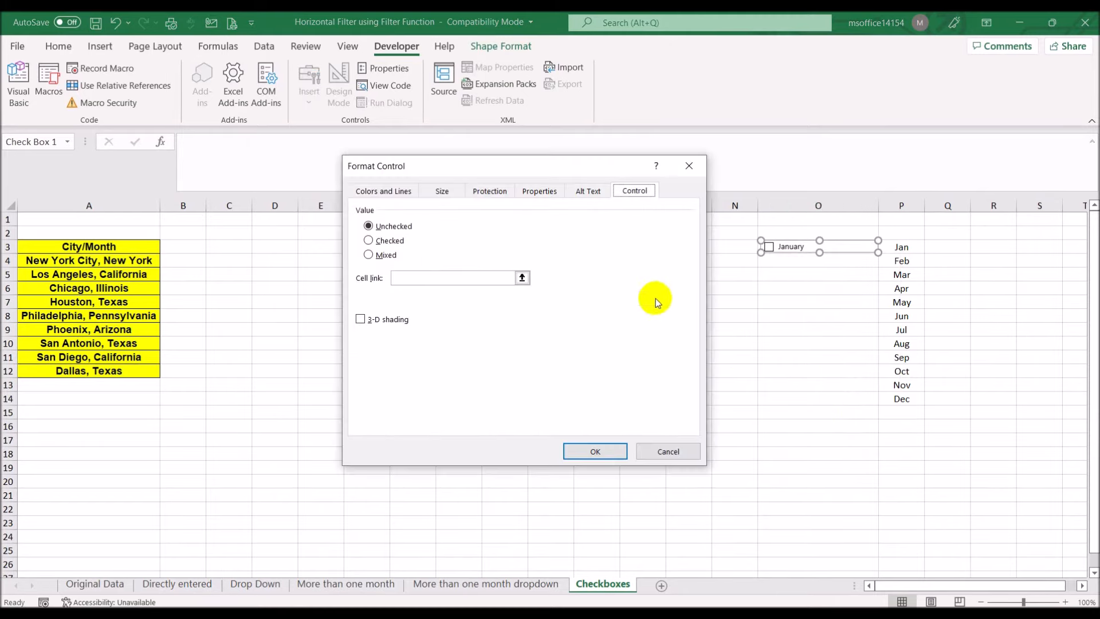
left_click(589, 192)
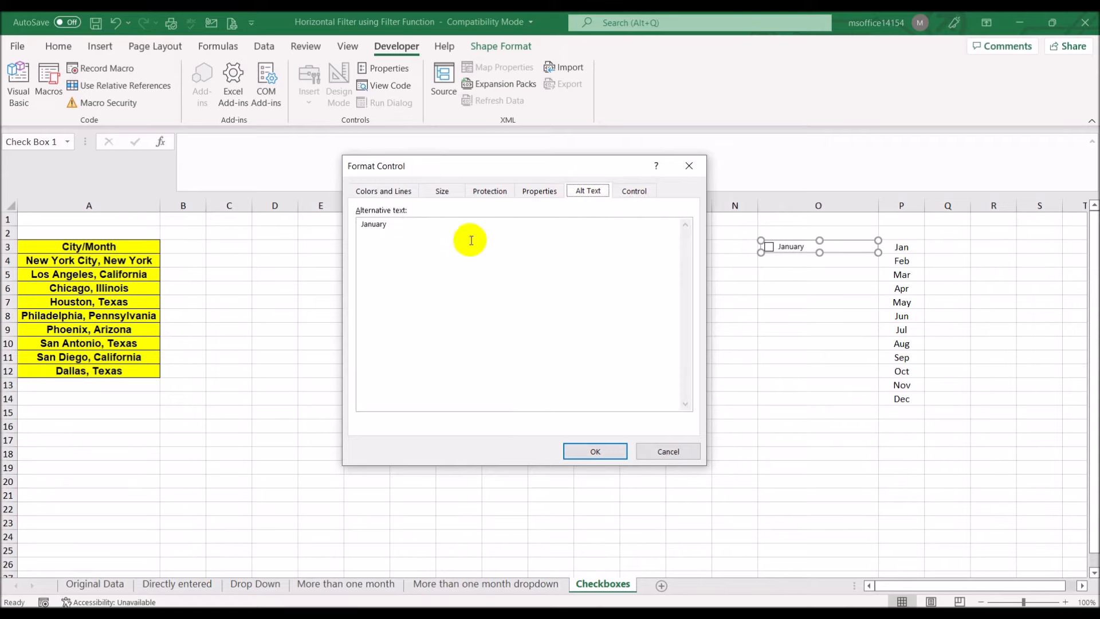
left_click(635, 192)
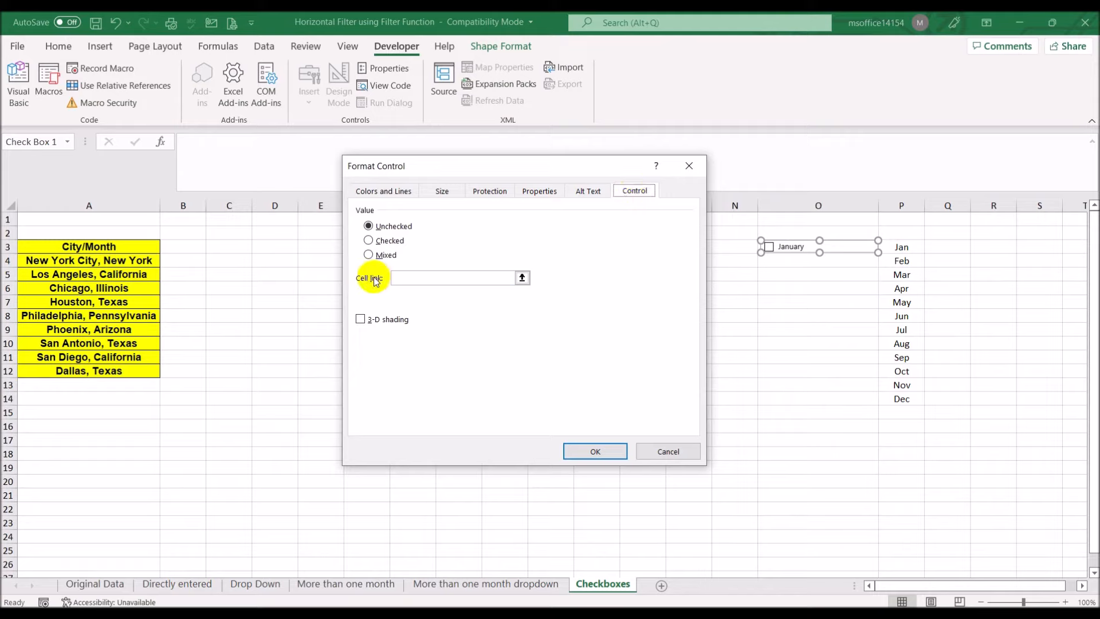
left_click(409, 277)
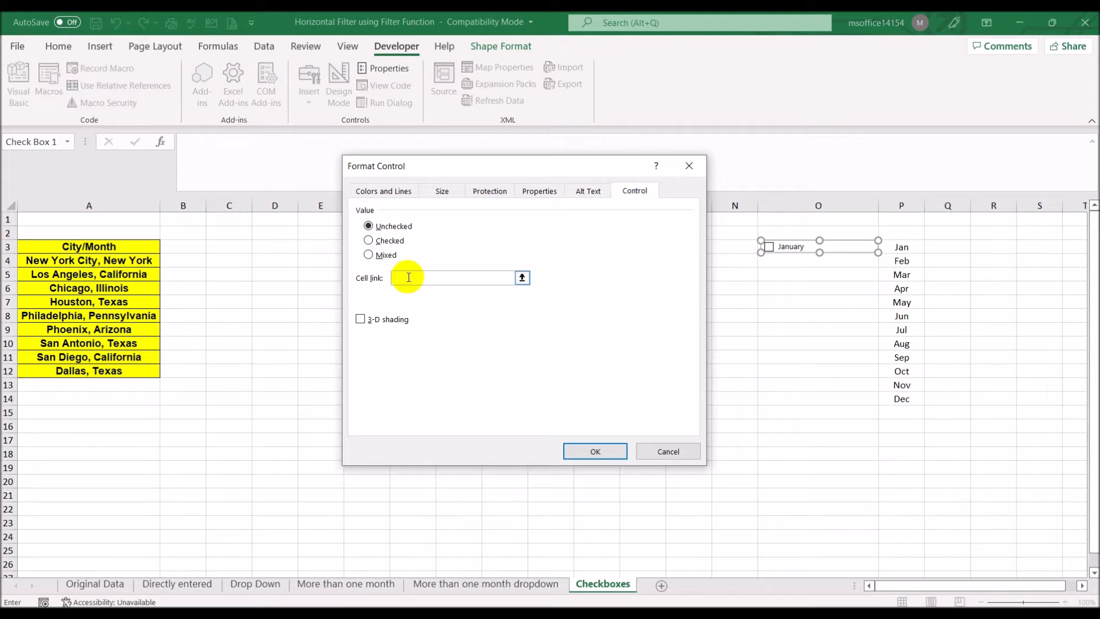
left_click(942, 249)
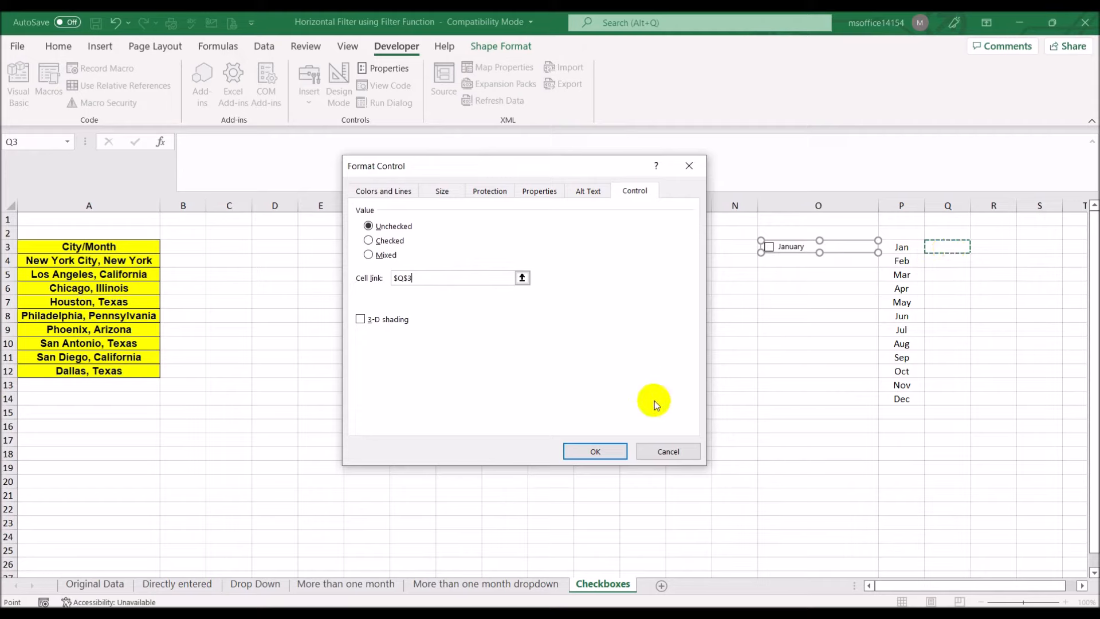
left_click(616, 453)
left_click(726, 405)
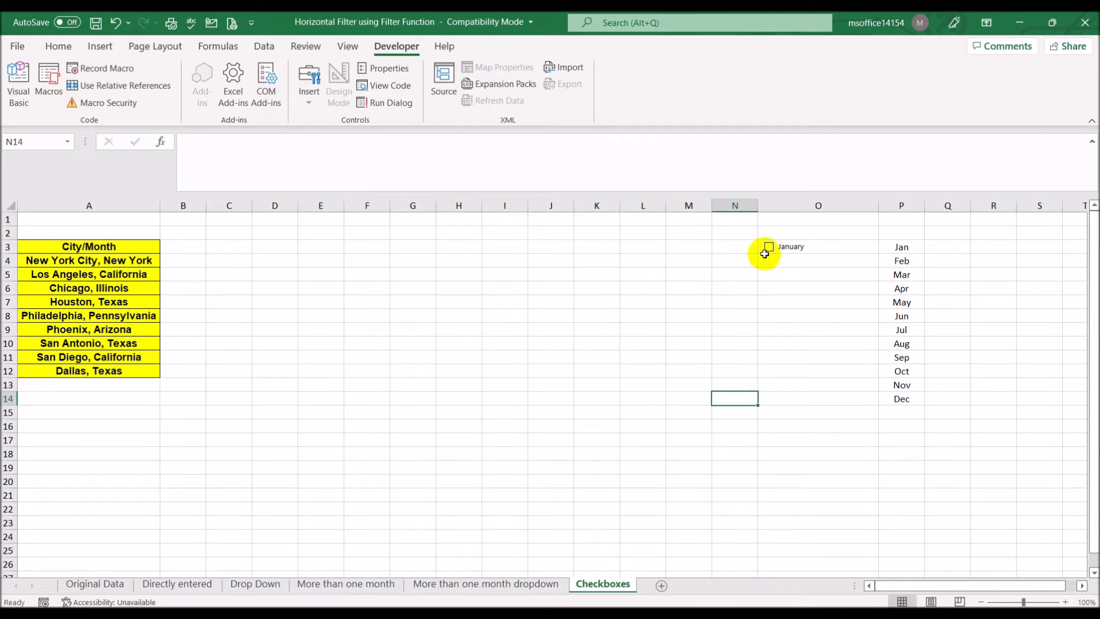
Toggle the January checkbox several times to test its link to cell Q3
left_click(940, 249)
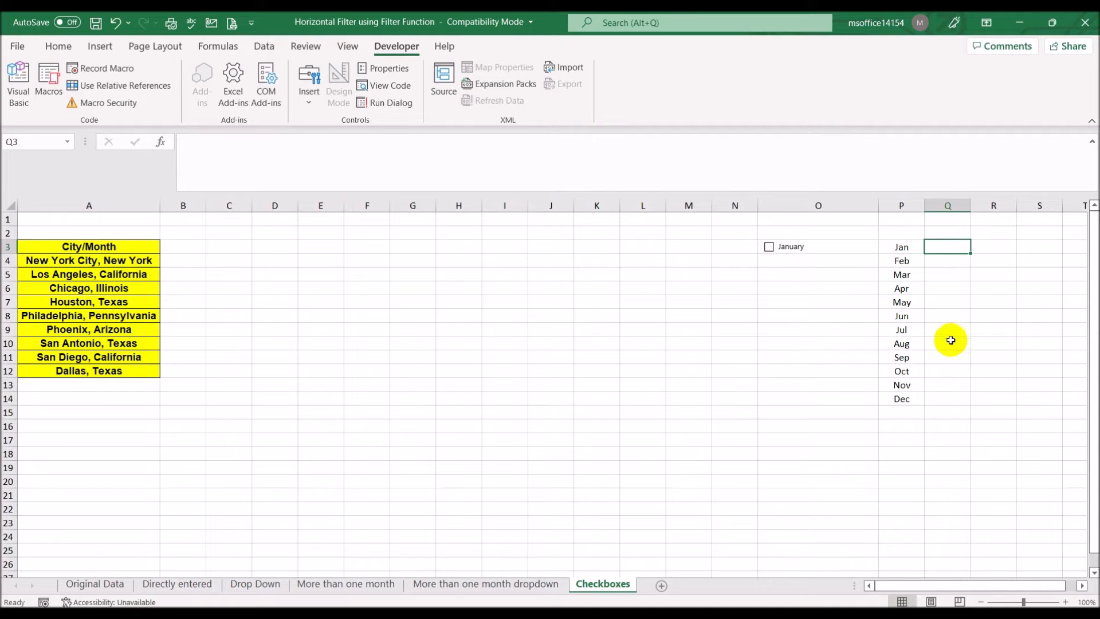
left_click(769, 252)
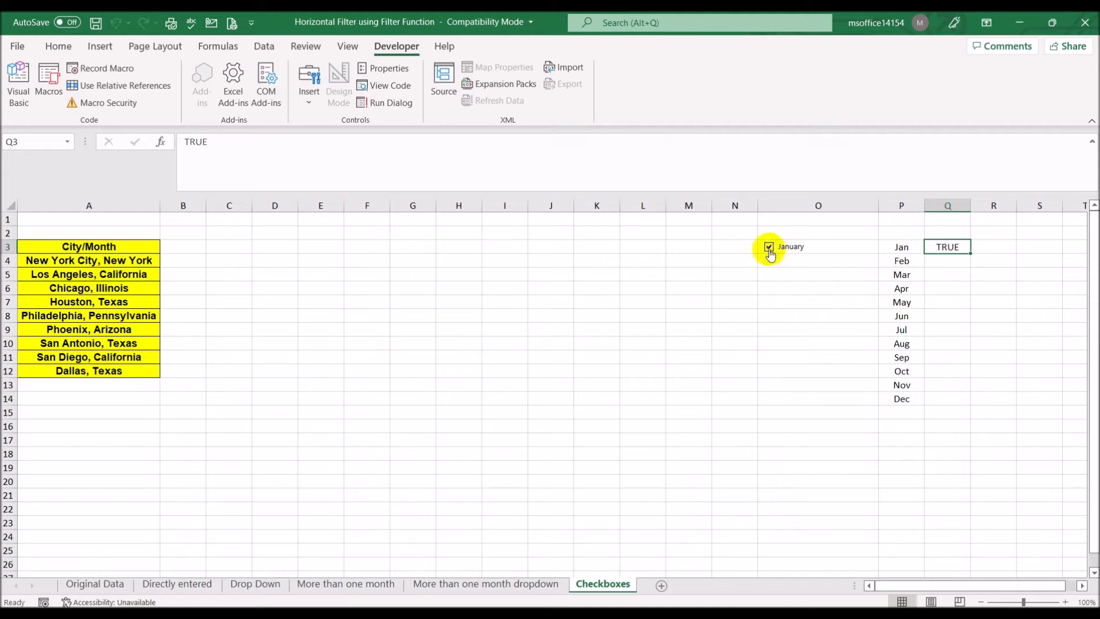
left_click(770, 253)
left_click(770, 252)
left_click(770, 253)
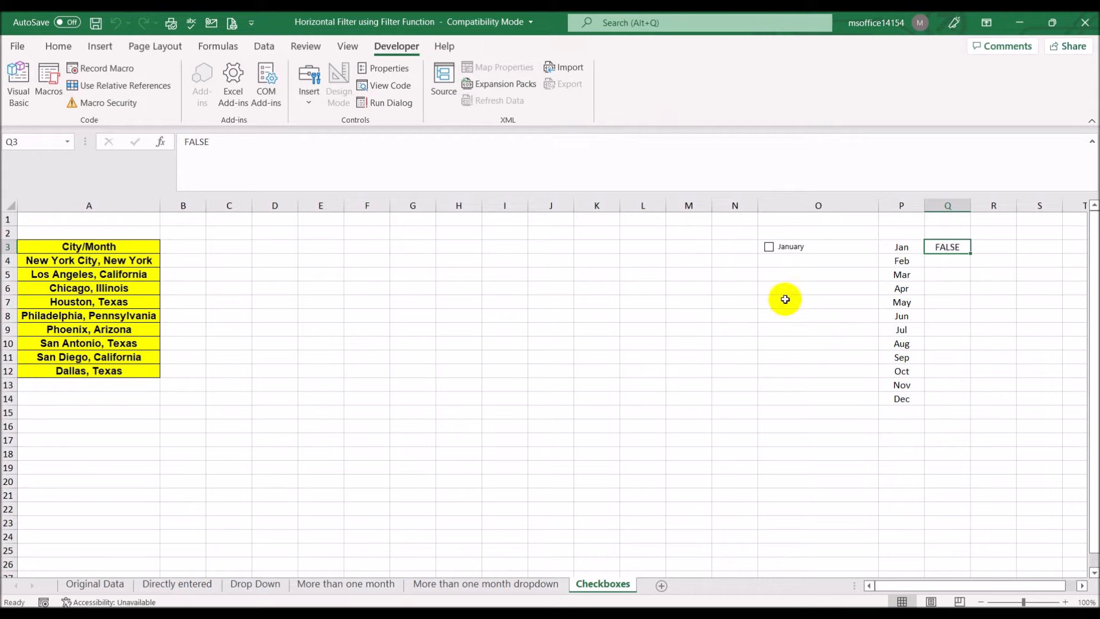
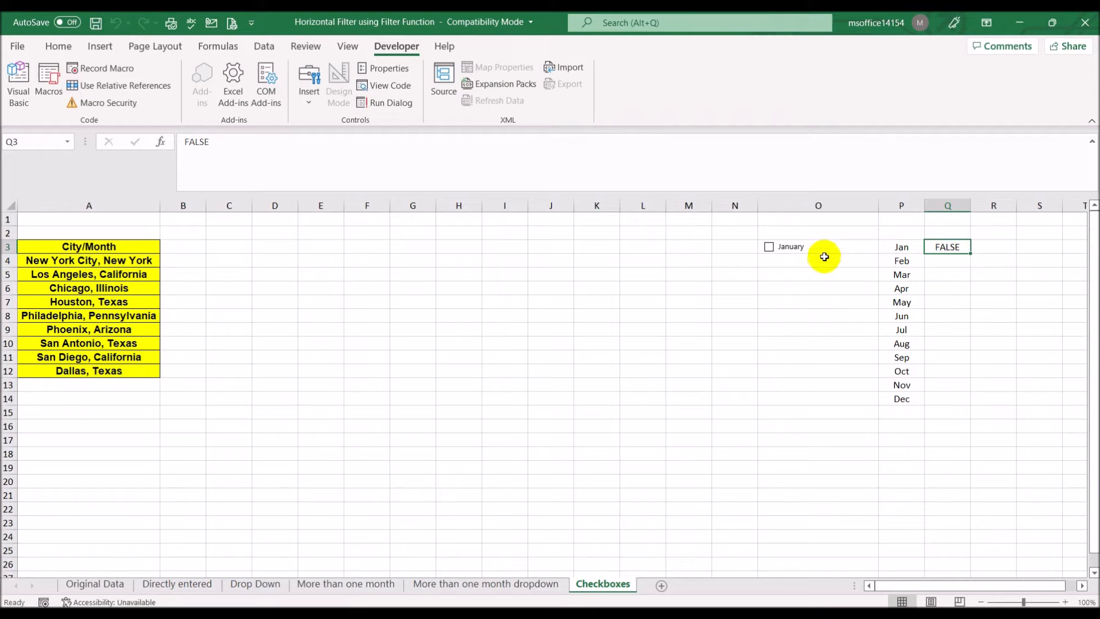
Enter the formula =IF(Q3=TRUE,P3,"") in cell N3
left_click(747, 251)
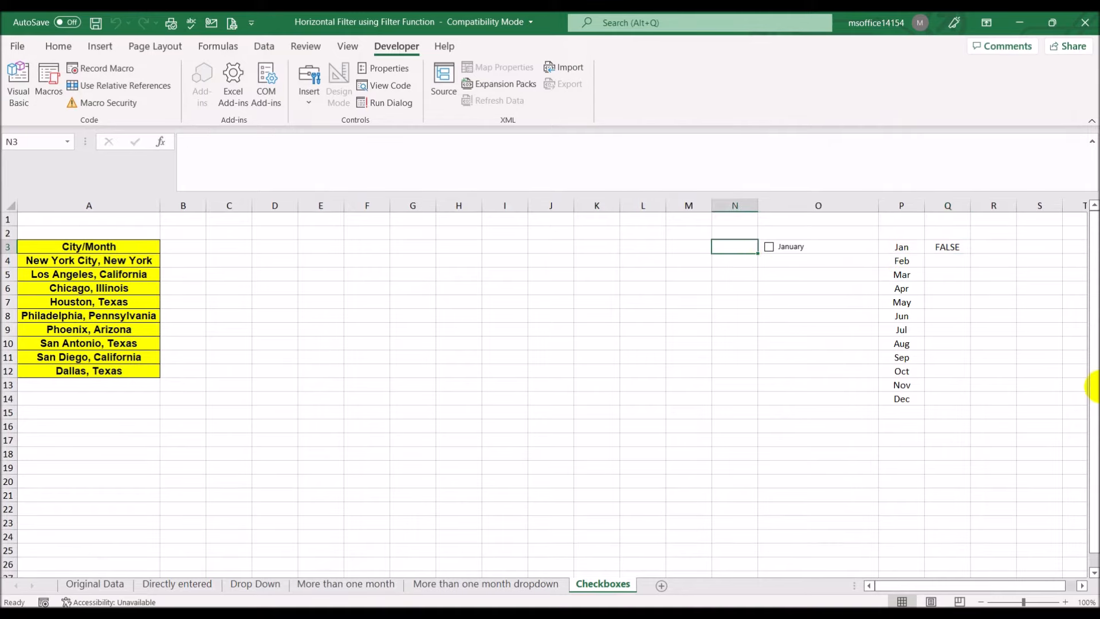
type("=if(")
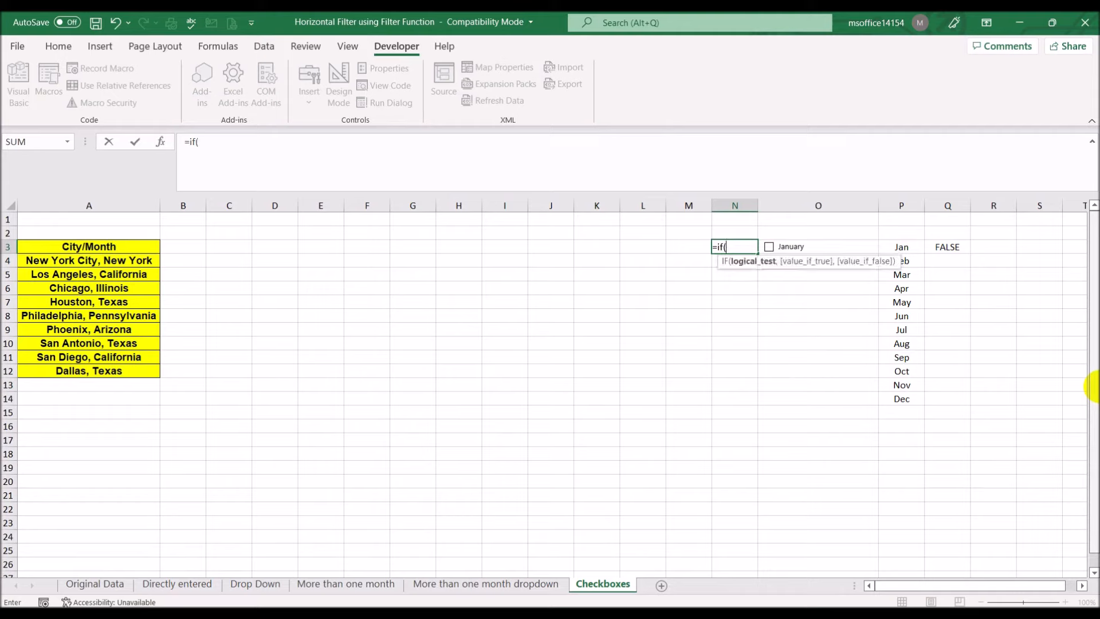
left_click(947, 248)
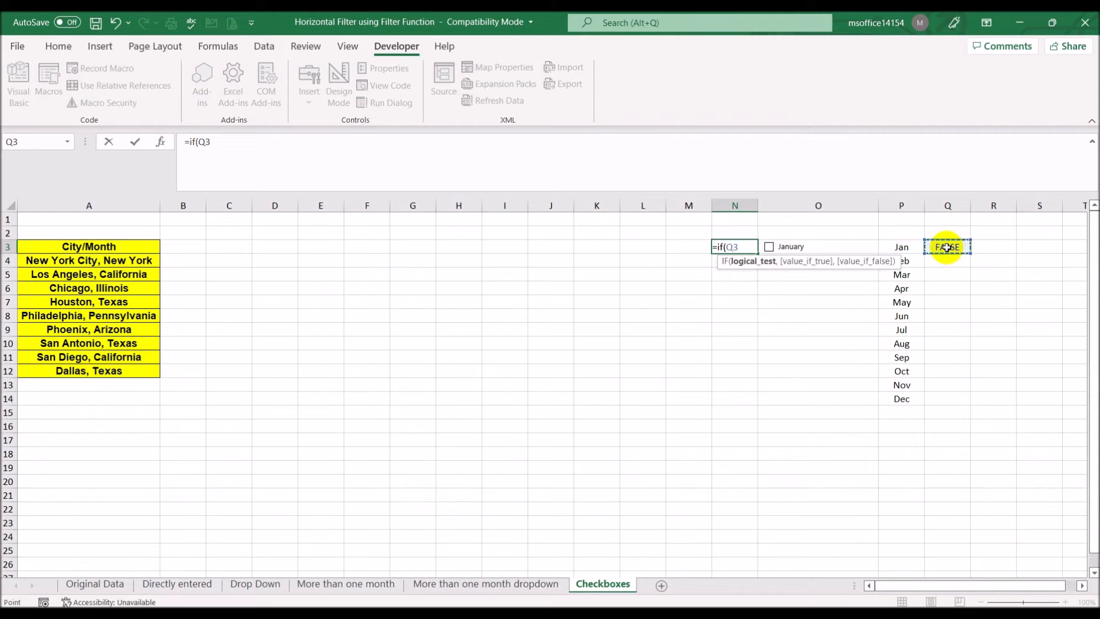
type("=True,")
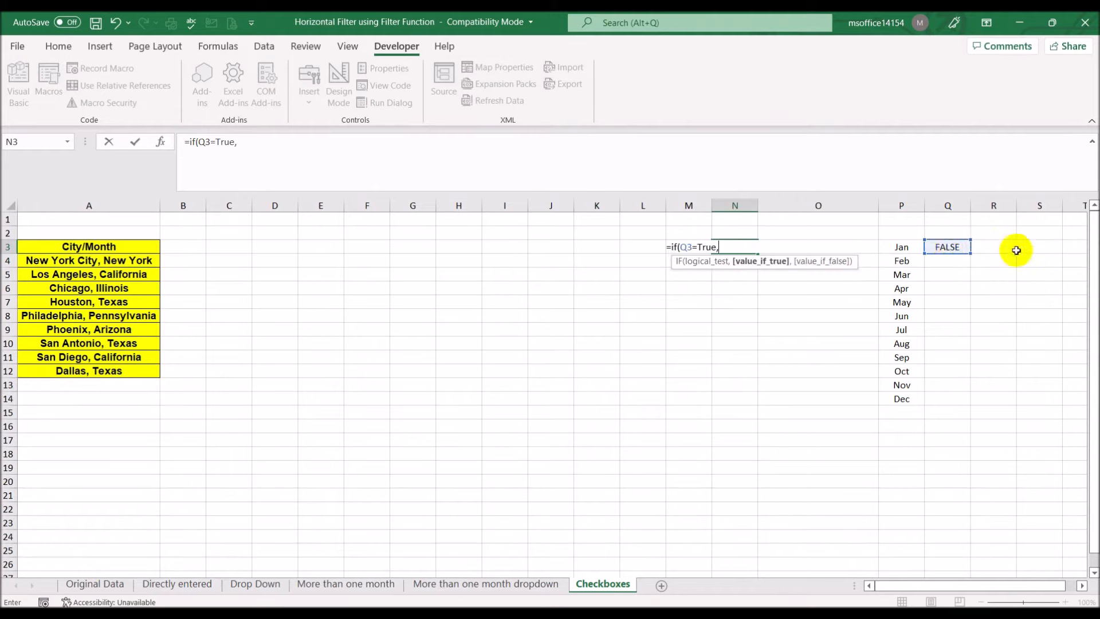
left_click(891, 248)
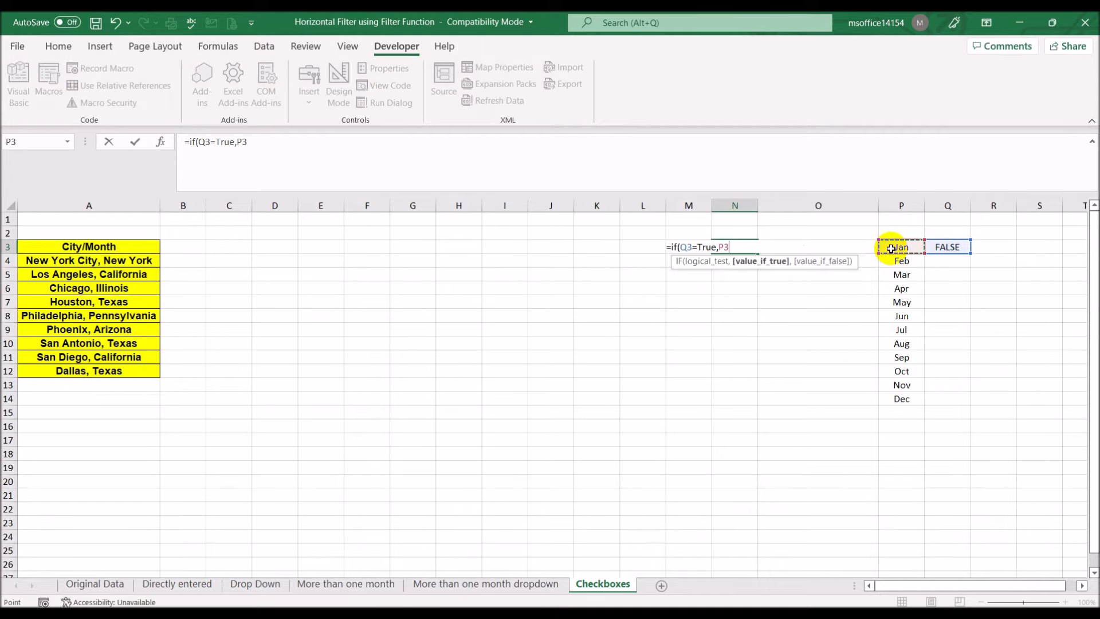
type(",\"\")")
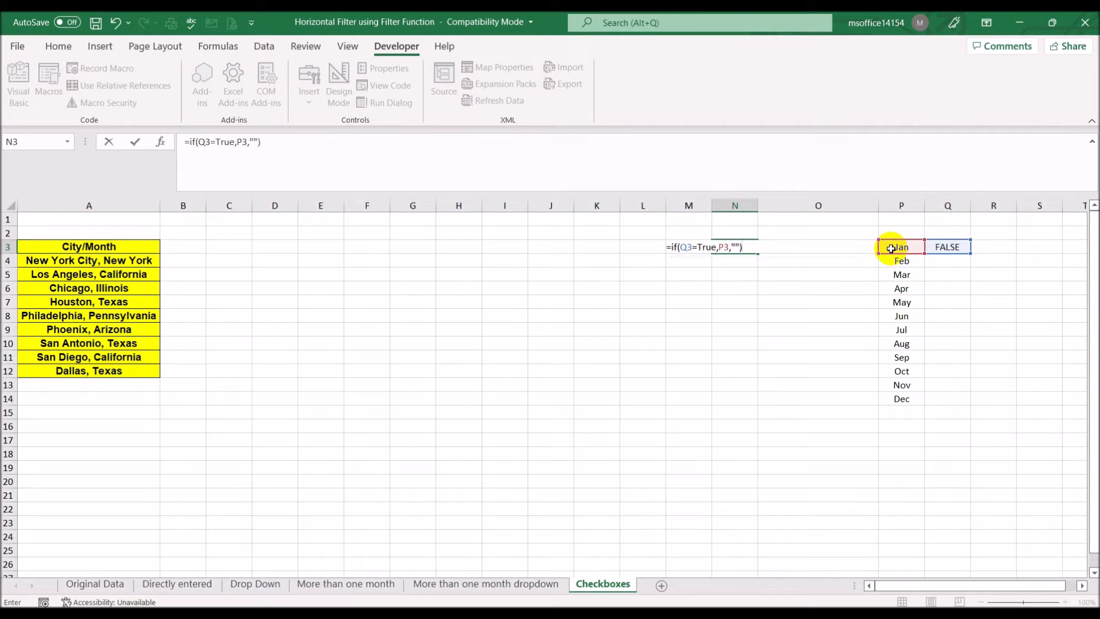
key("Return")
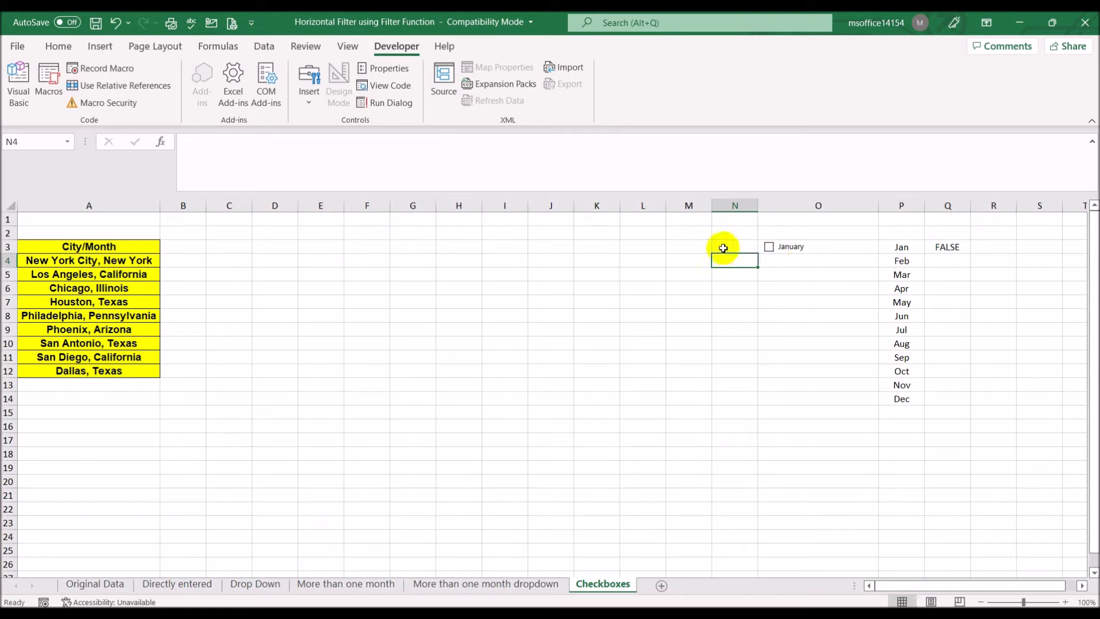
Toggle the January checkbox to test the formula in N3, leaving the checkbox ticked
left_click(769, 248)
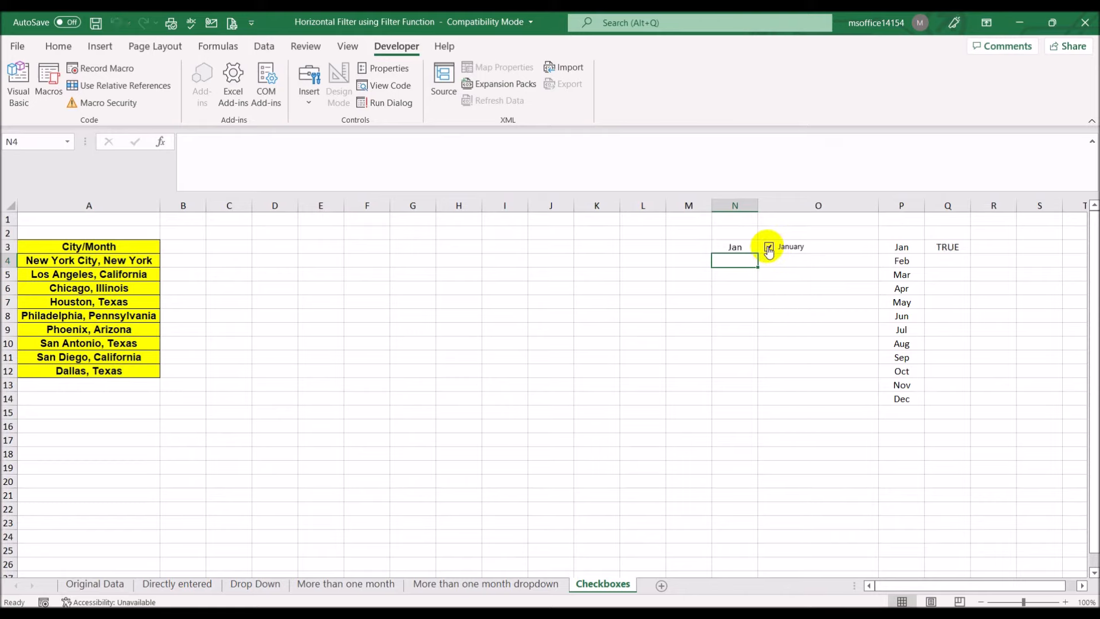
left_click(768, 248)
left_click(769, 248)
Fill the IF formula from N3 down to N14
left_click(739, 242)
left_click_drag(758, 253, 757, 402)
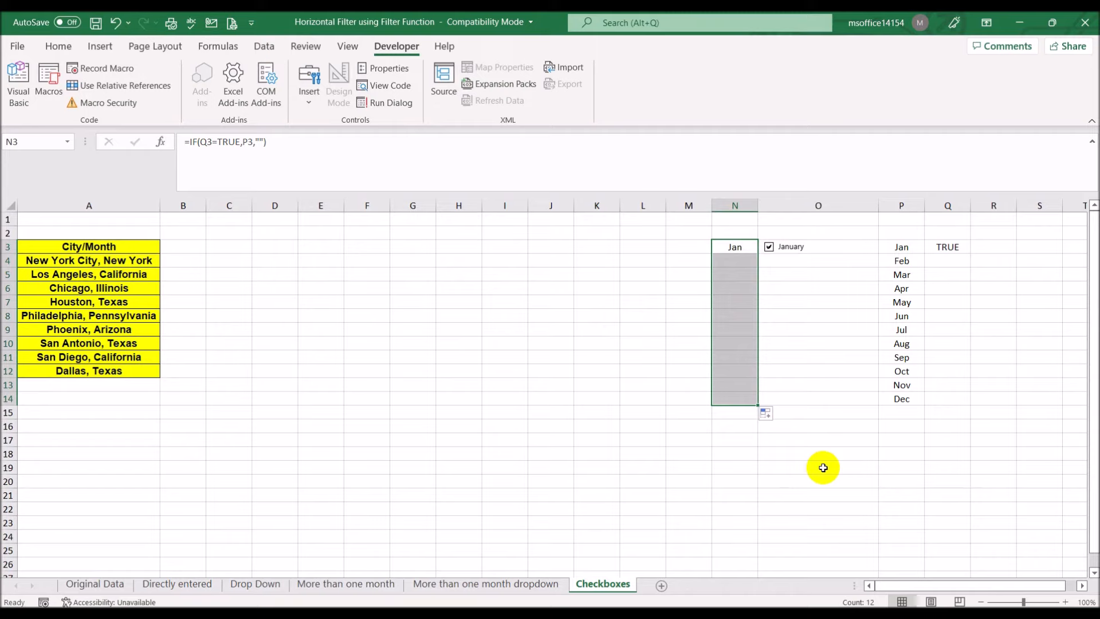
left_click(823, 466)
left_click(936, 250)
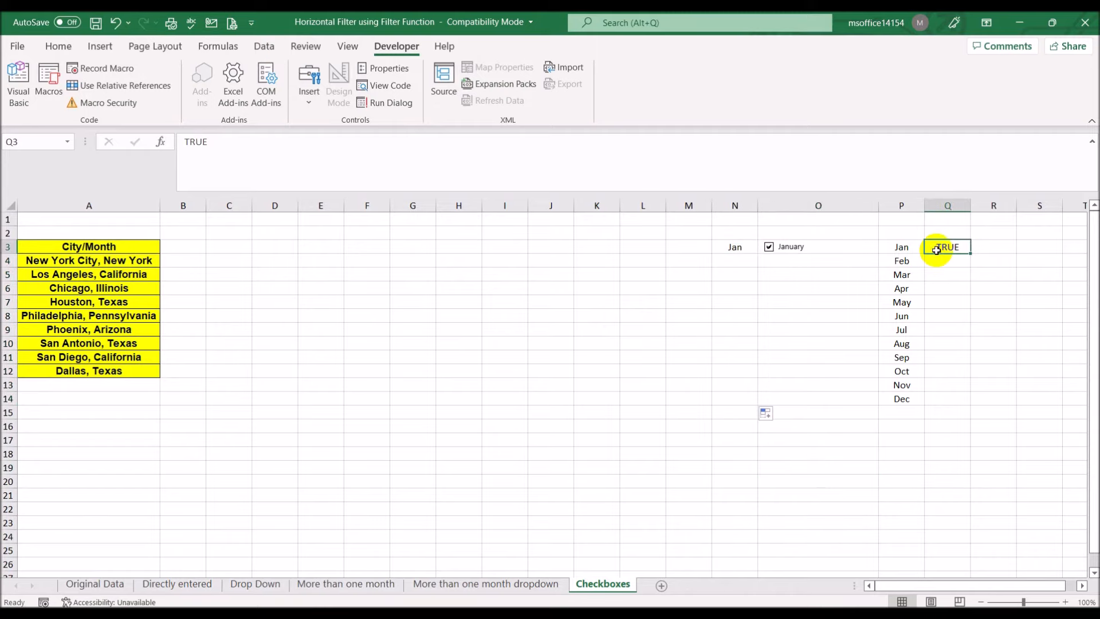
left_click(803, 259)
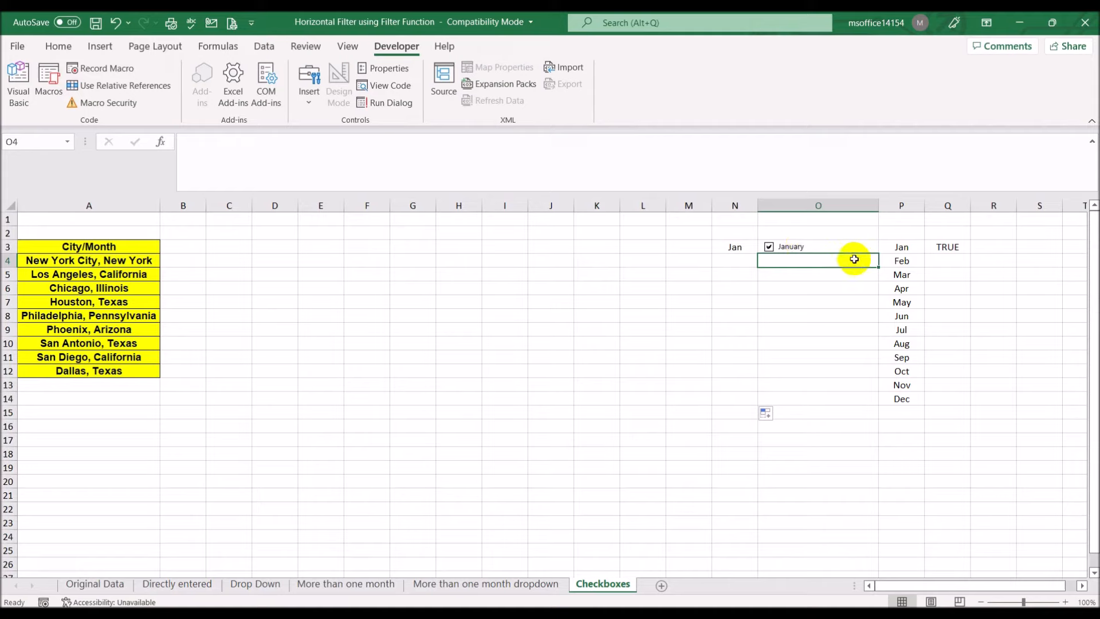
left_click(659, 328)
right_click(791, 248)
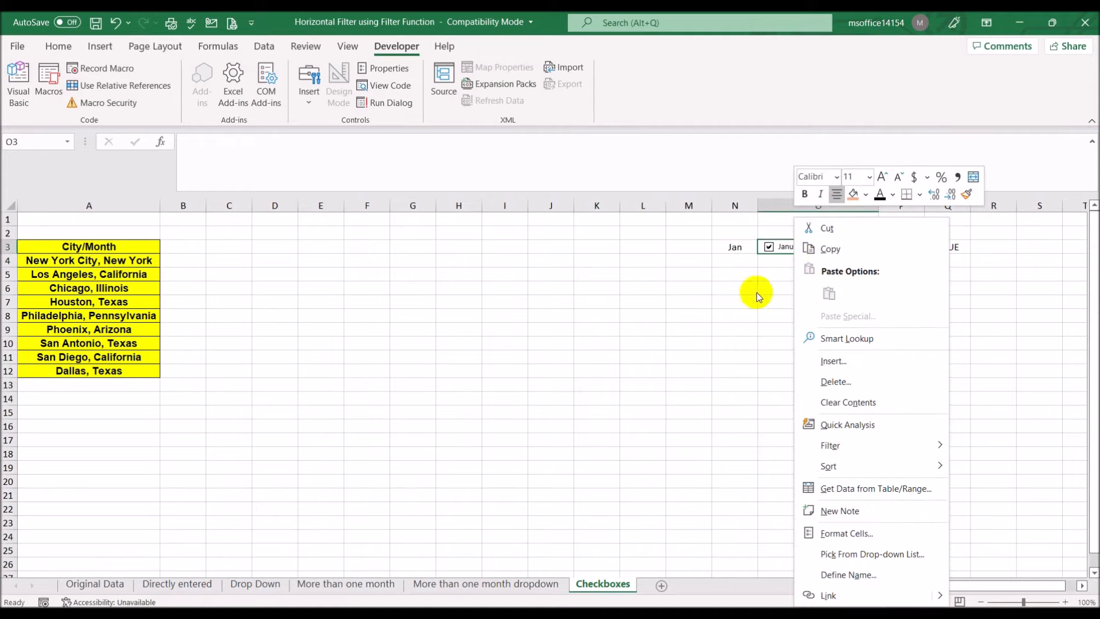
left_click(559, 451)
key("ctrl+c")
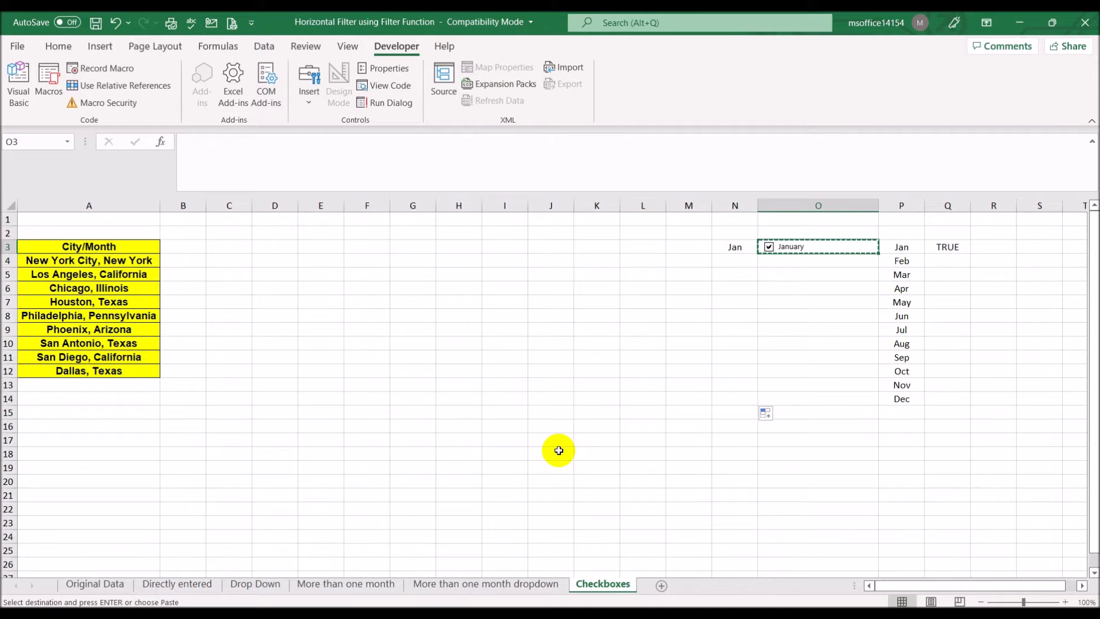
key("Escape")
key("Down")
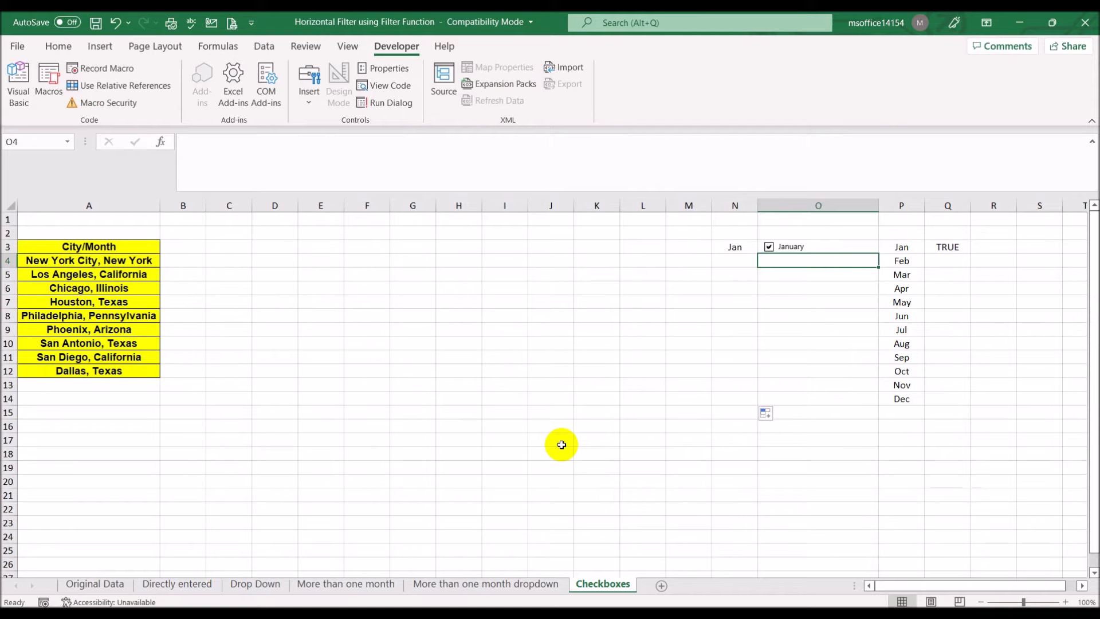
Copy cell O3 with its January checkbox into each cell from O4 to O14
key("Up")
key("ctrl+c")
key("Down")
key("ctrl+v")
key("Down")
key("ctrl+v")
key("Down")
key("ctrl+v")
key("Down")
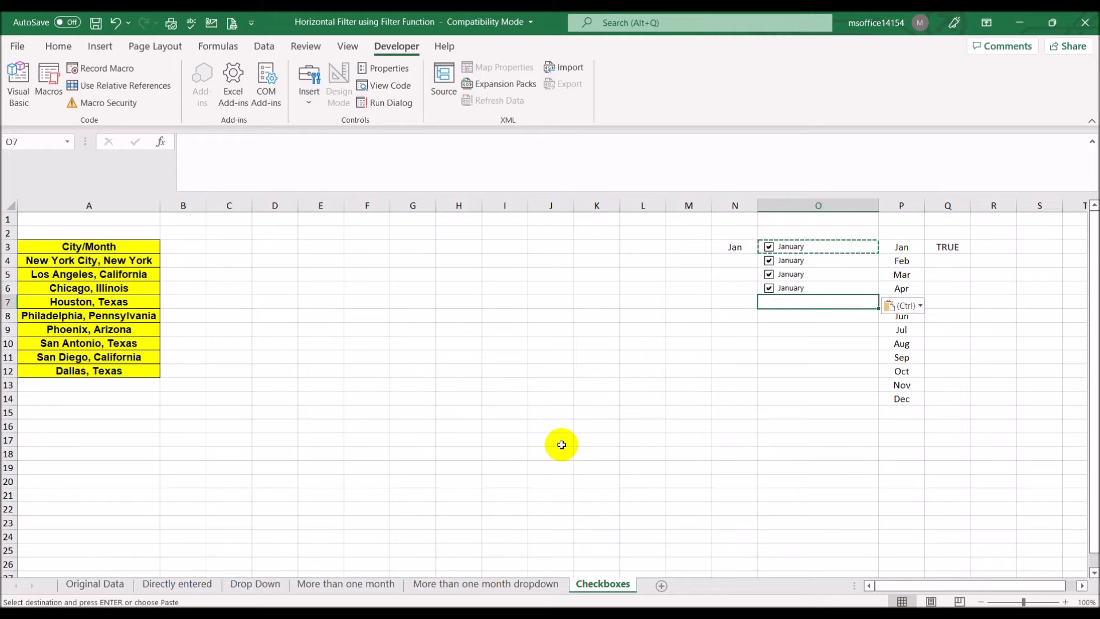
key("ctrl+v")
key("Down")
key("ctrl+v")
key("Down")
key("ctrl+v")
key("Down")
key("ctrl+v")
key("Down")
key("ctrl+v")
key("Down")
key("ctrl+v")
key("Down")
key("ctrl+v")
key("Down")
key("ctrl+v")
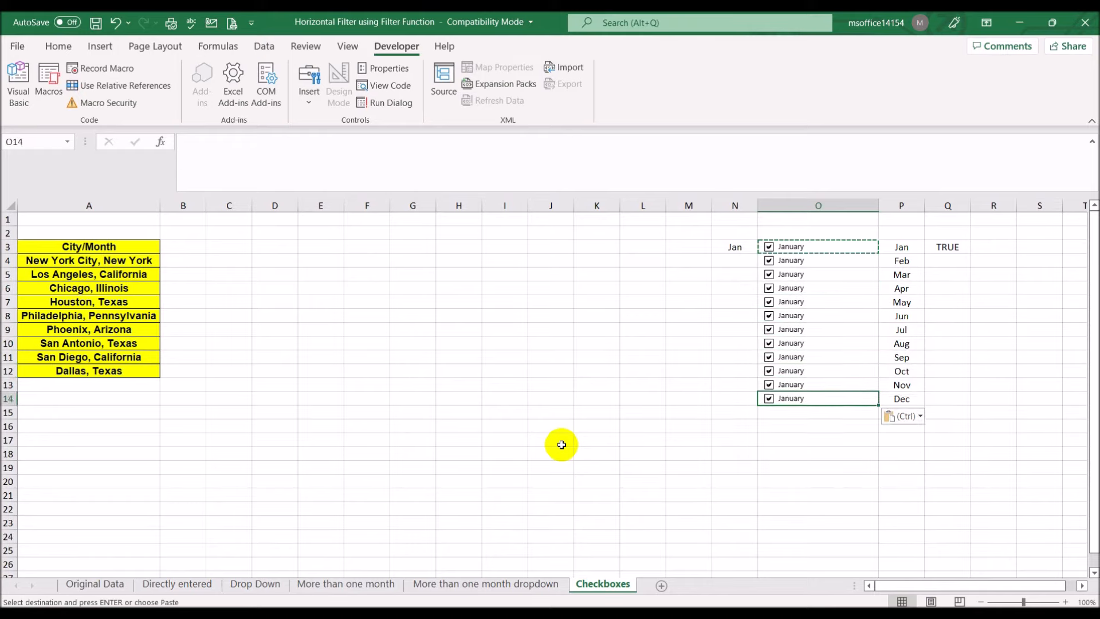
key("Escape")
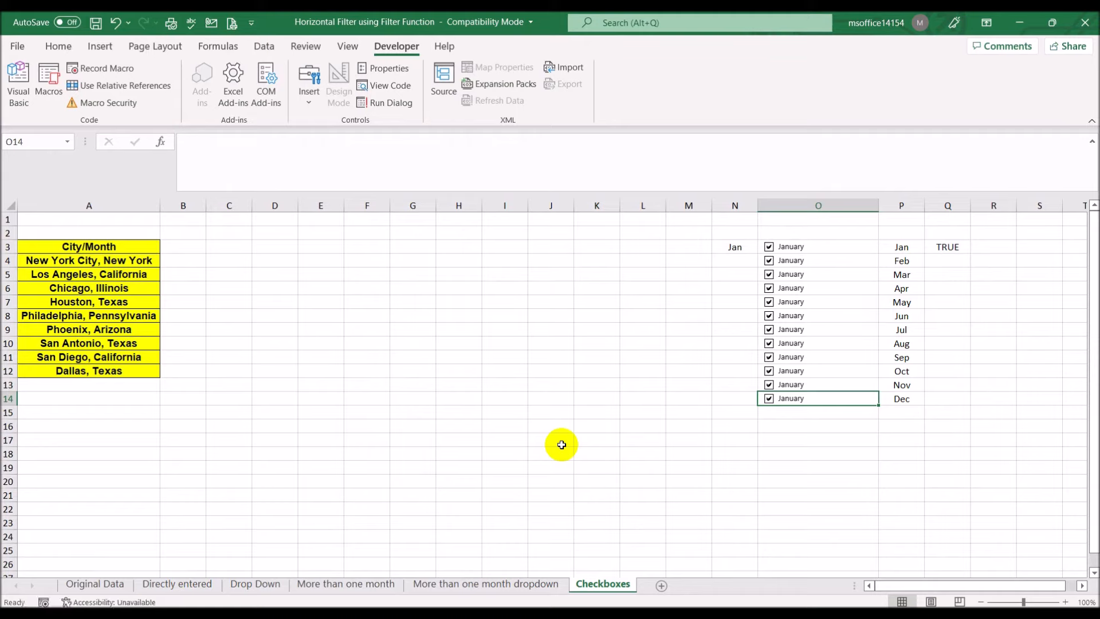
Set the alternative text of the checkbox in cell O4 to February
left_click(578, 331)
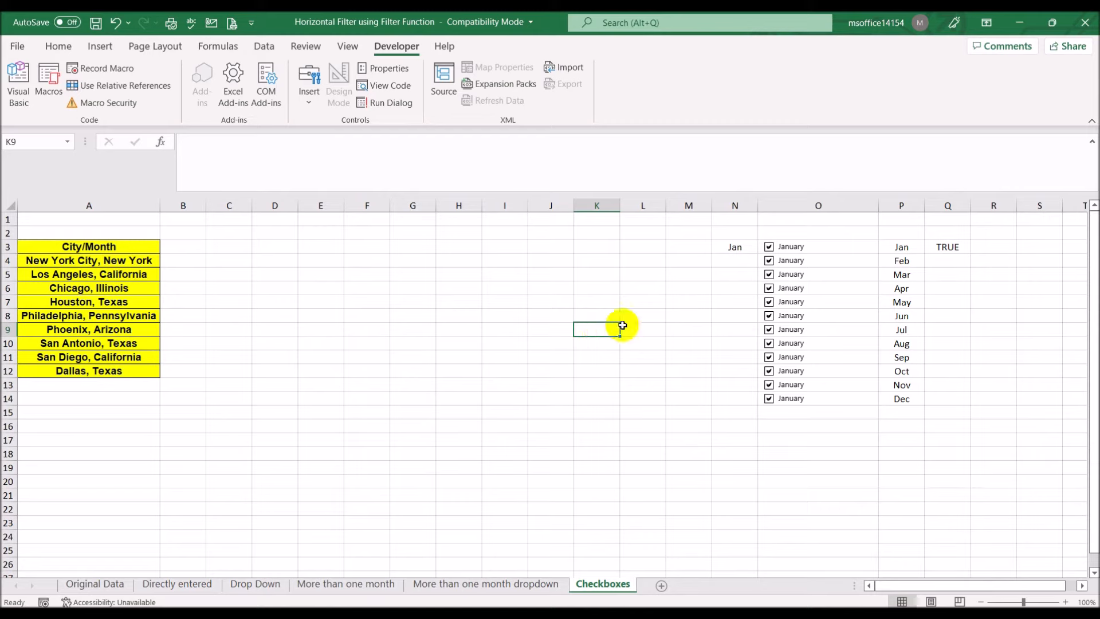
right_click(804, 261)
left_click(837, 420)
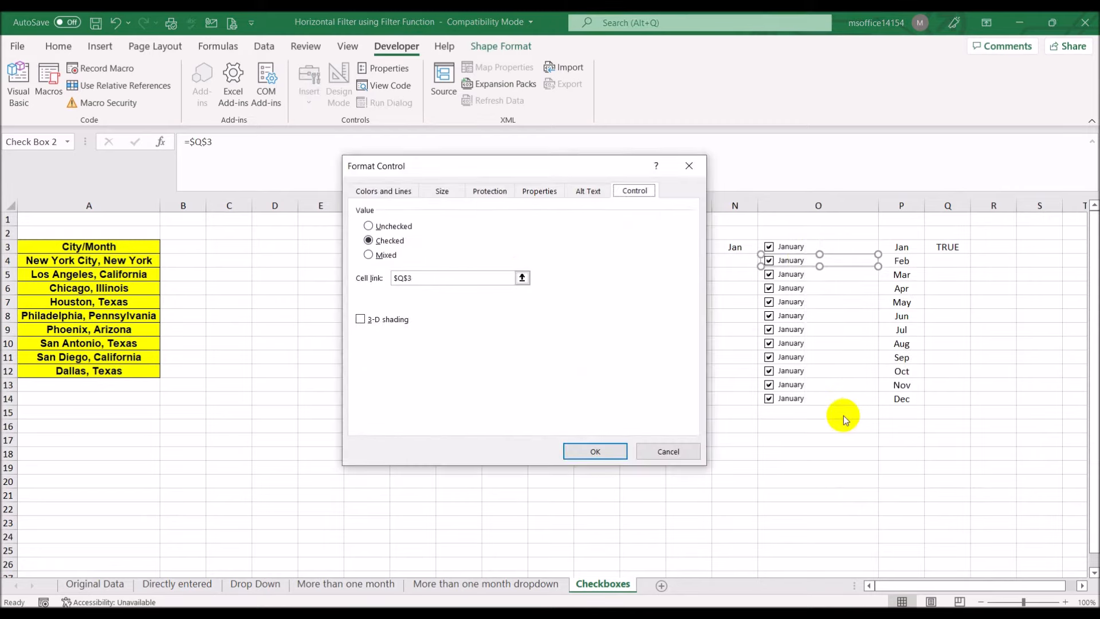
left_click(584, 192)
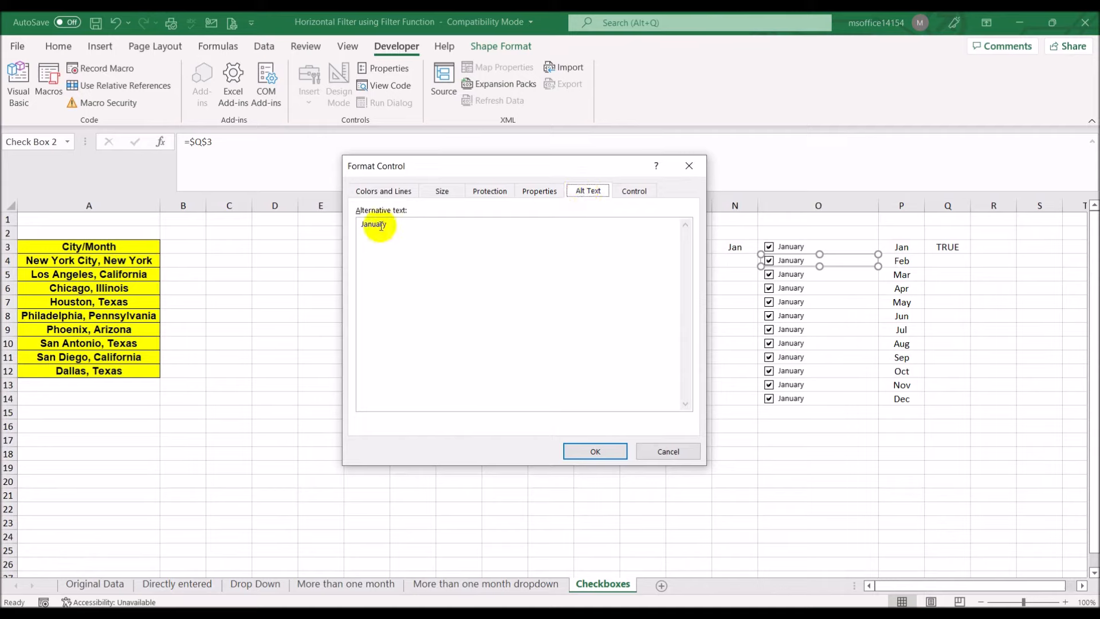
left_click_drag(364, 224, 453, 224)
key("BackSpace")
type("Febr")
type("uary")
left_click(620, 450)
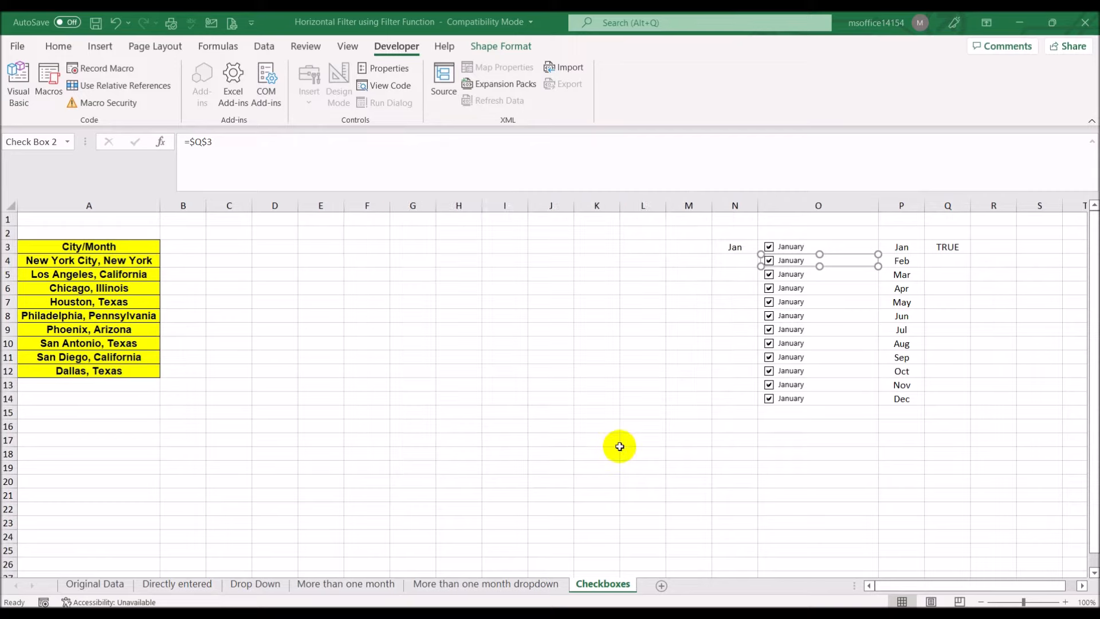
Change the visible label of the checkbox in O4 to February
left_click(781, 260)
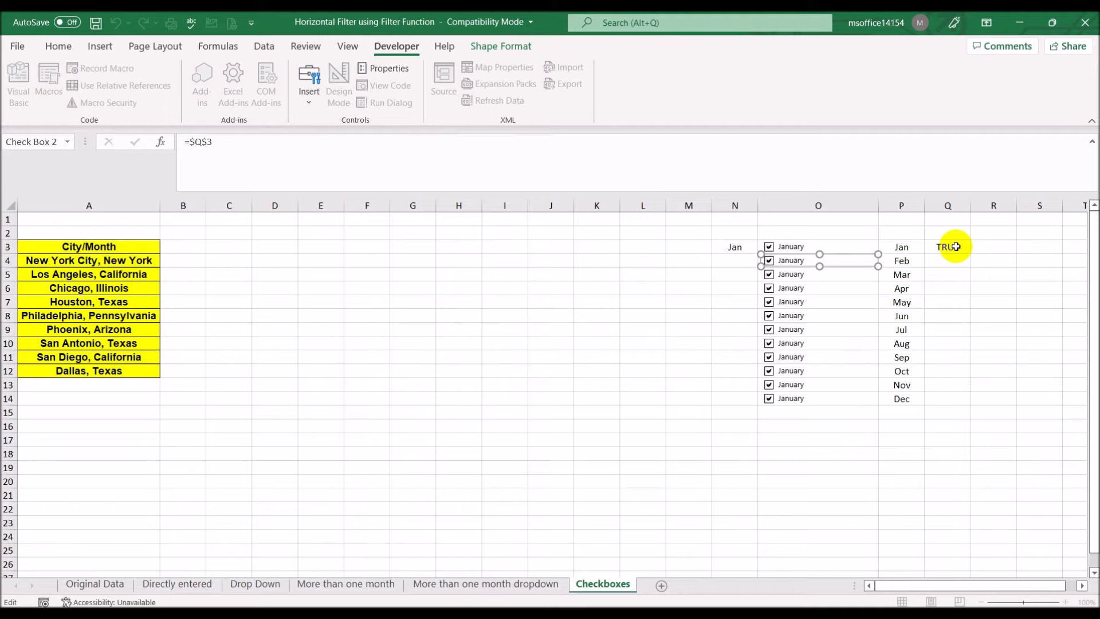
key("BackSpace")
key("BackSpace")
key("BackSpace")
key("BackSpace")
key("BackSpace")
key("BackSpace")
key("BackSpace")
type("February")
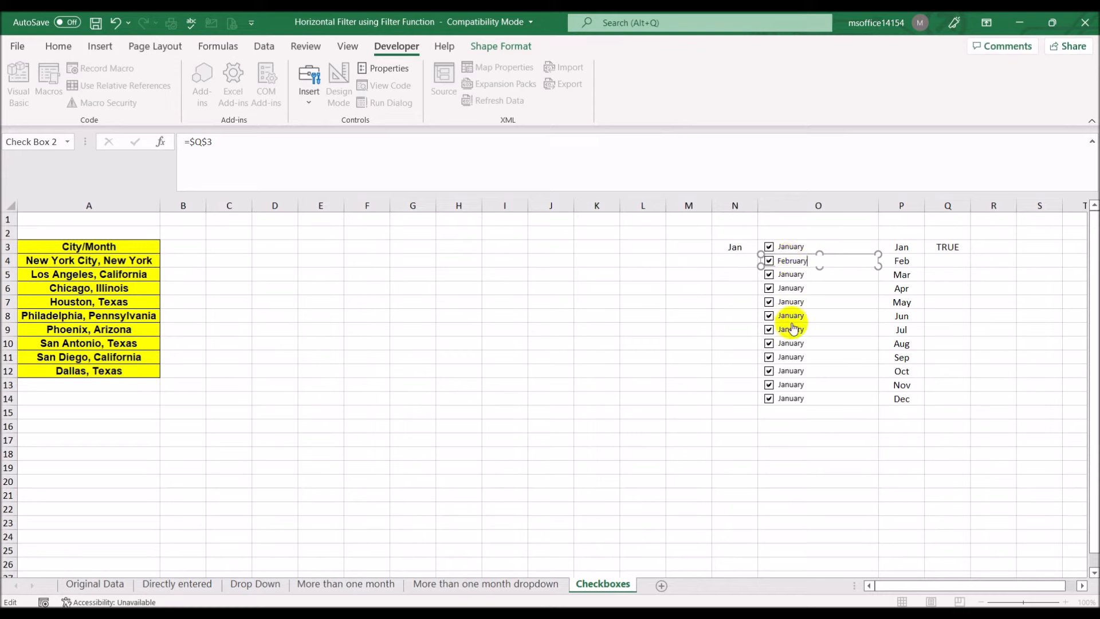
left_click(854, 481)
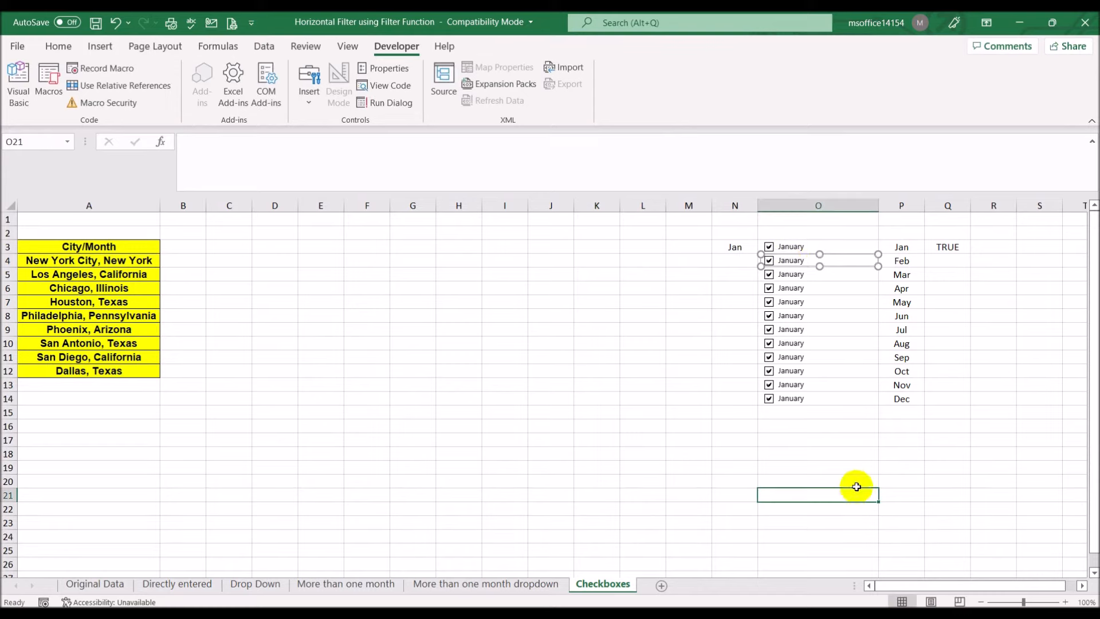
Change the label of the checkbox in O5, beside Mar, to March
right_click(793, 280)
key("x")
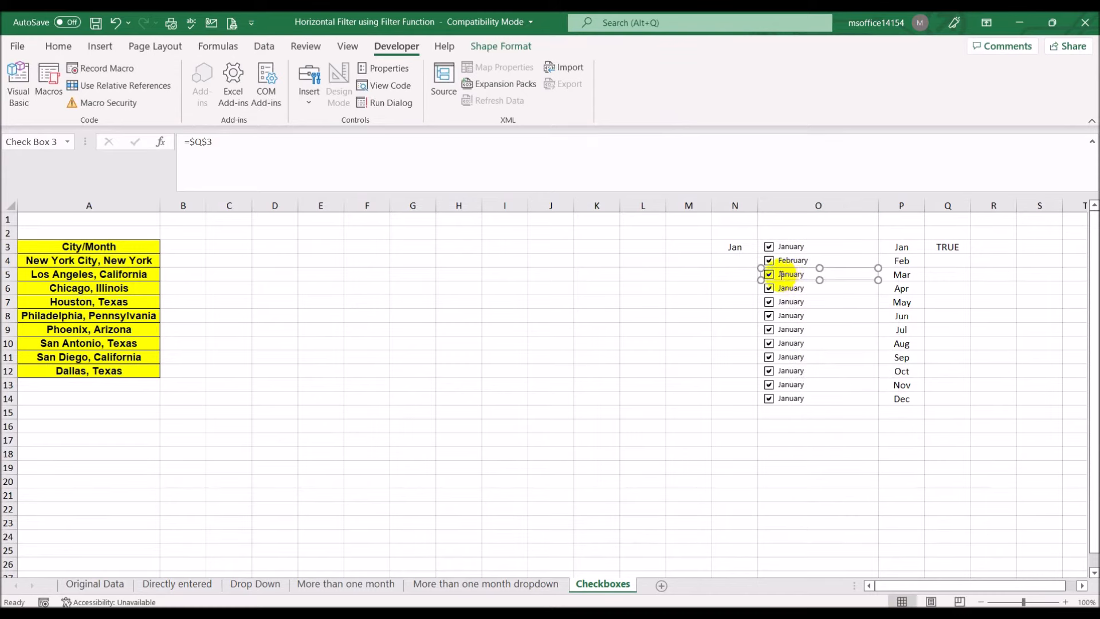
key("Delete")
key("Delete")
key("Delete")
key("Delete")
key("Delete")
key("Delete")
key("Delete")
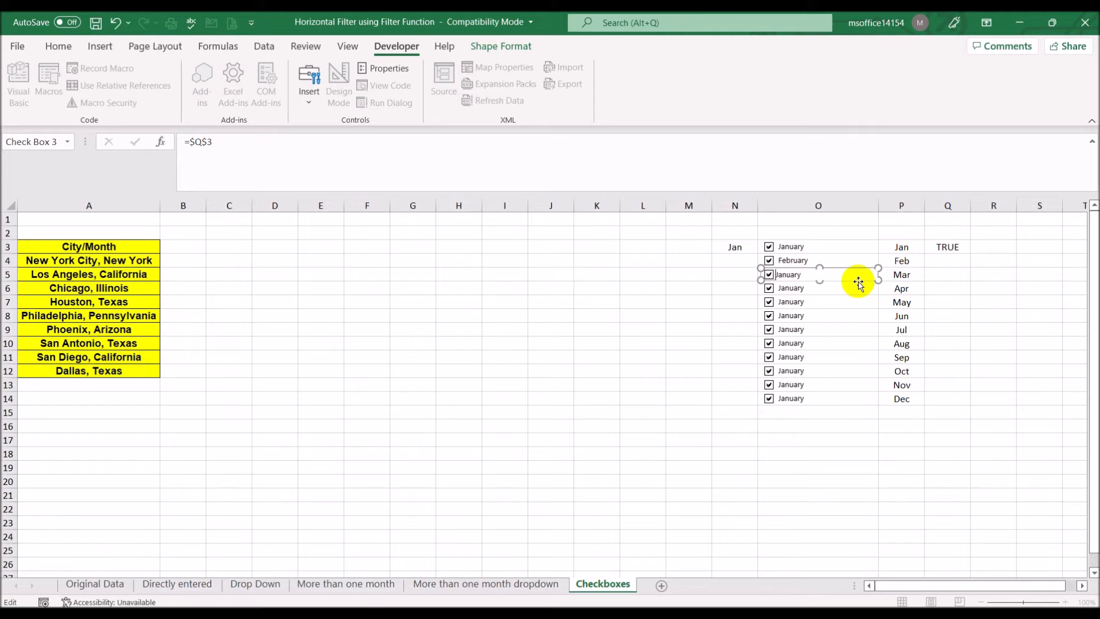
type("March")
Change the label of the checkbox in O6, beside Apr, to April
right_click(804, 295)
left_click(785, 290)
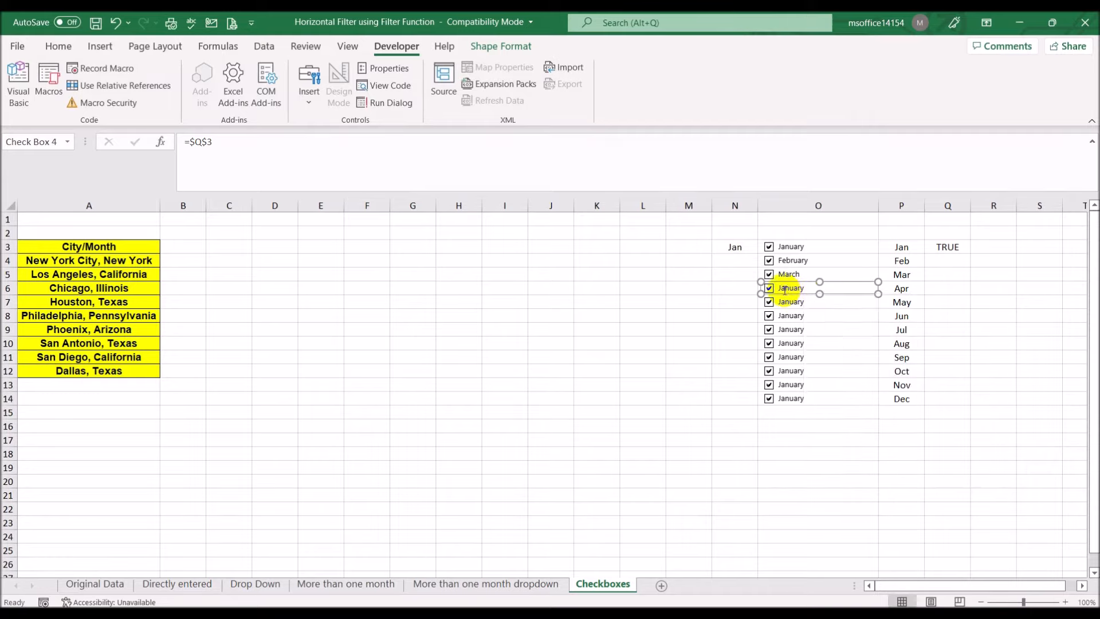
left_click(781, 288)
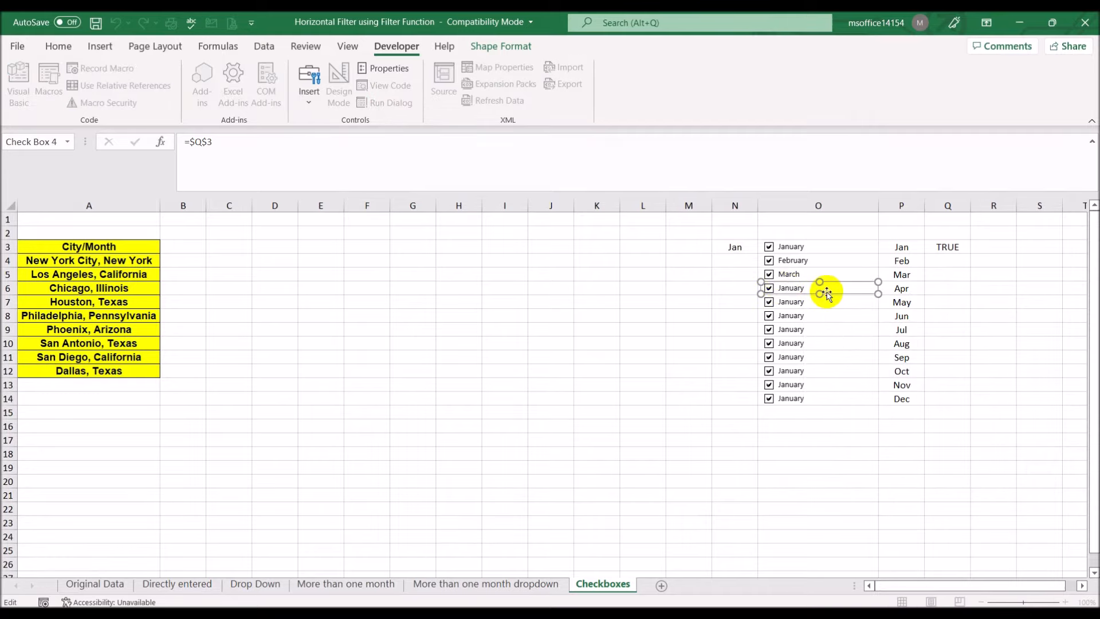
key("Delete")
left_click(680, 353)
Change the label of the checkbox in O7, beside May, to May
right_click(798, 310)
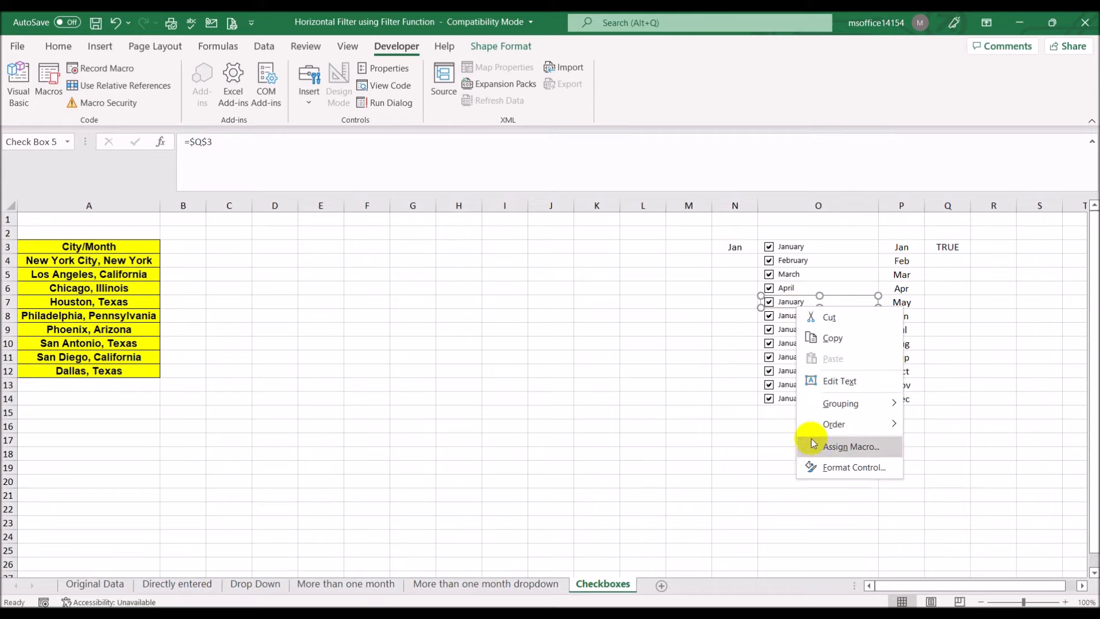
key("Escape")
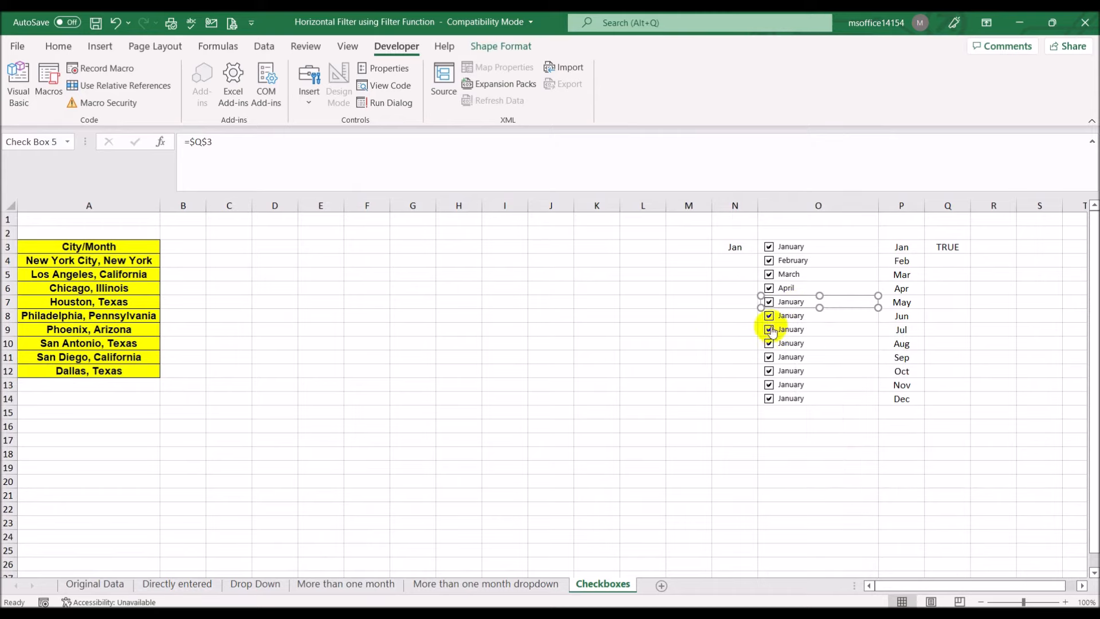
left_click(794, 302)
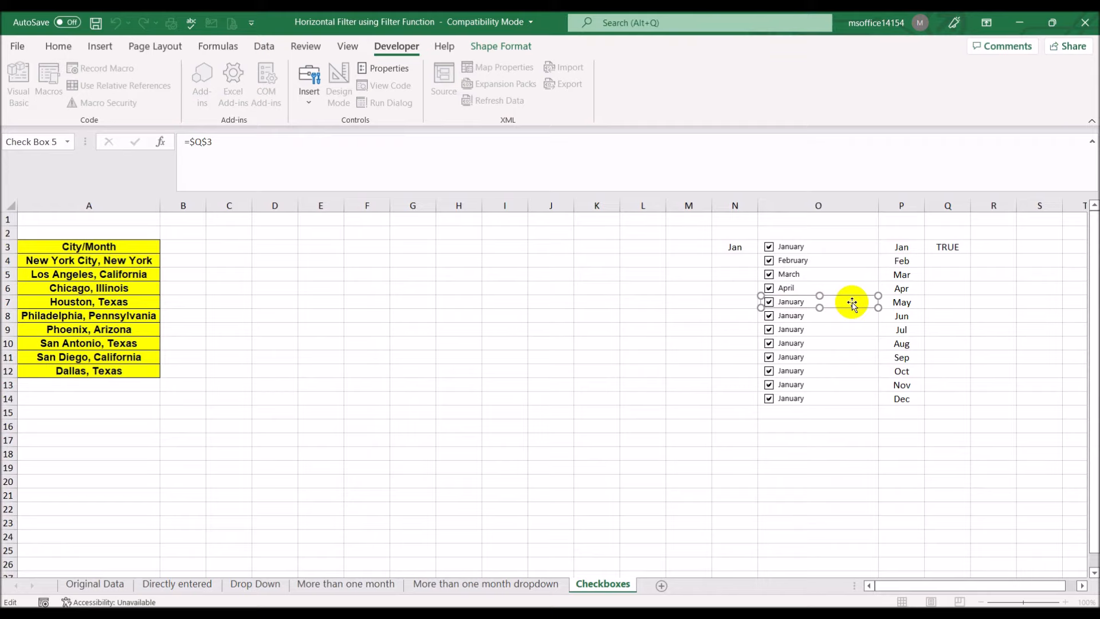
key("shift+Right")
key("shift+Right")
key("shift+Right")
key("shift+Right")
key("shift+Right")
key("shift+Right")
key("shift+Right")
type("May")
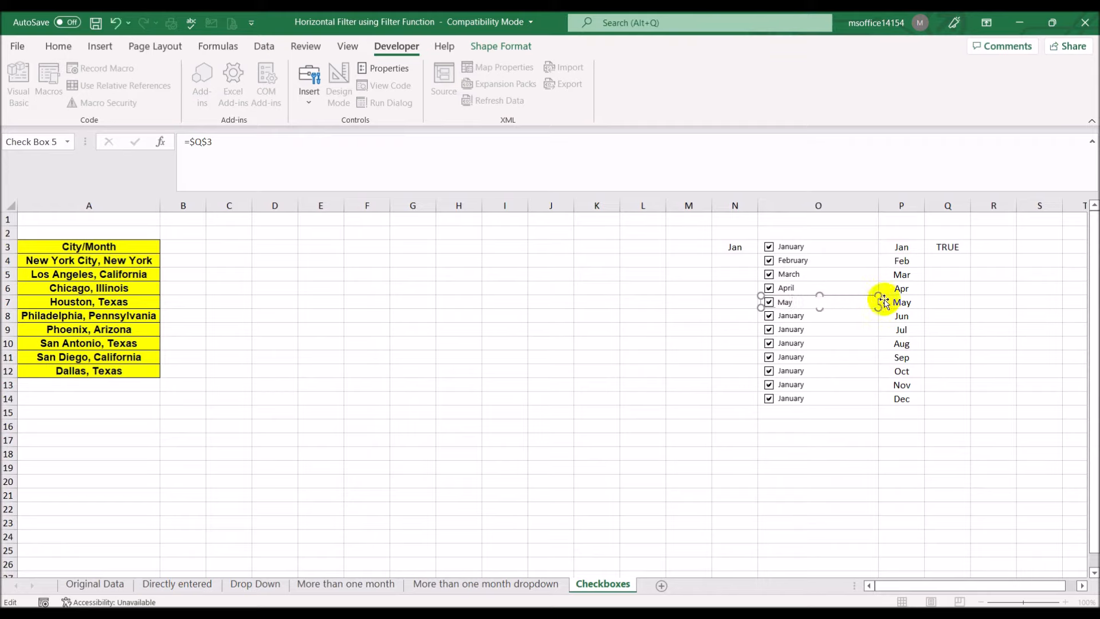
Change the label of the checkbox in O8, beside Jun, to June
right_click(793, 316)
key("Escape")
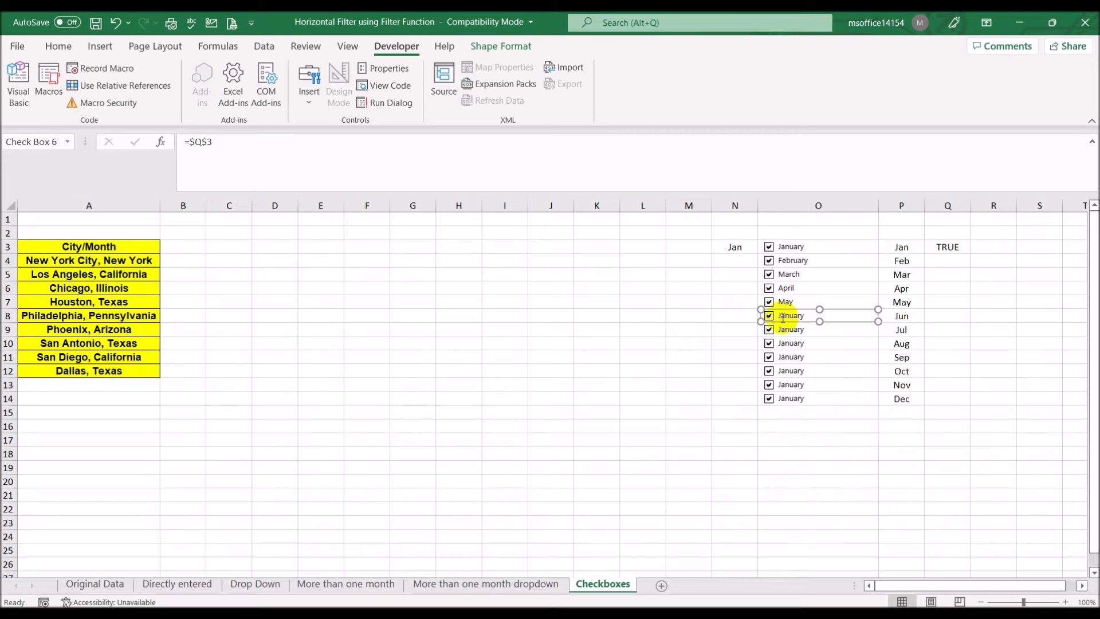
left_click(783, 316)
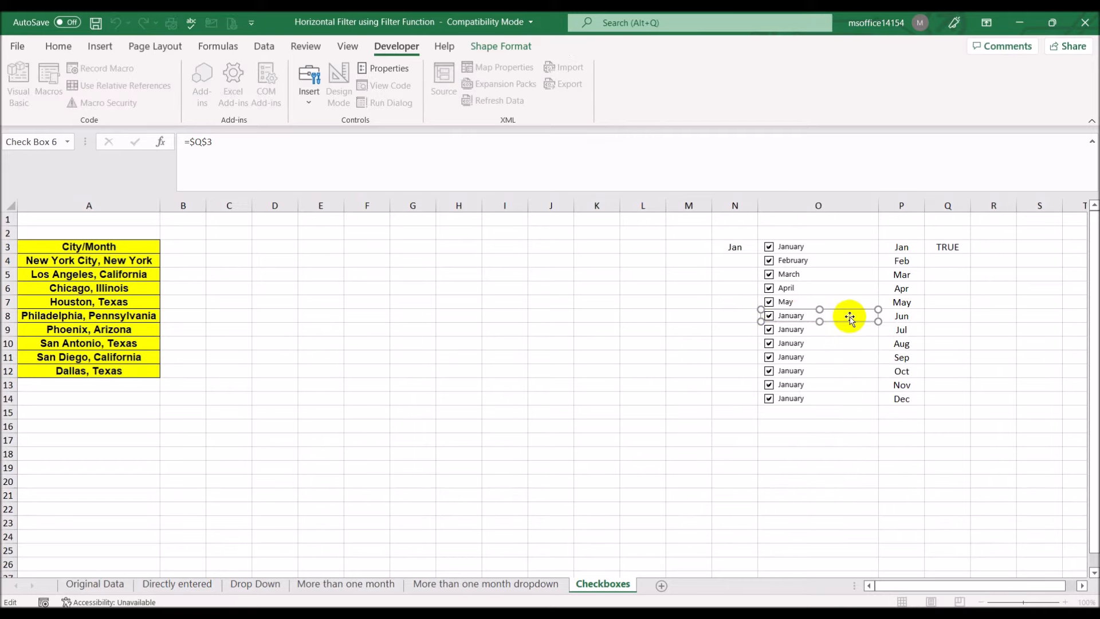
key("shift+End")
type("June")
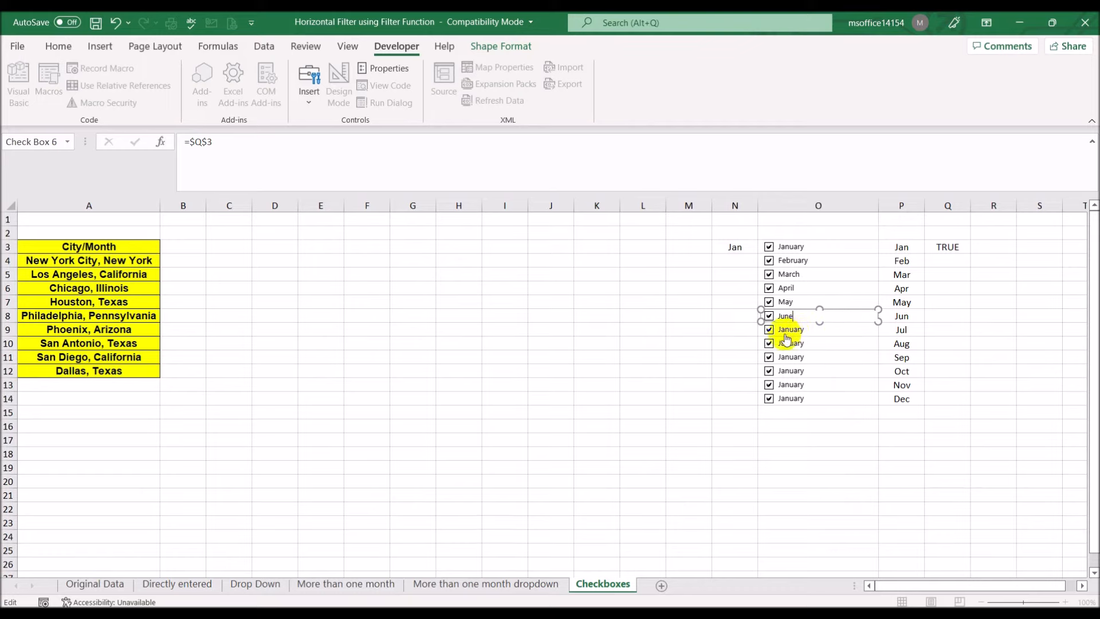
Change the label of the checkbox in O9, beside Jul, to July
right_click(787, 335)
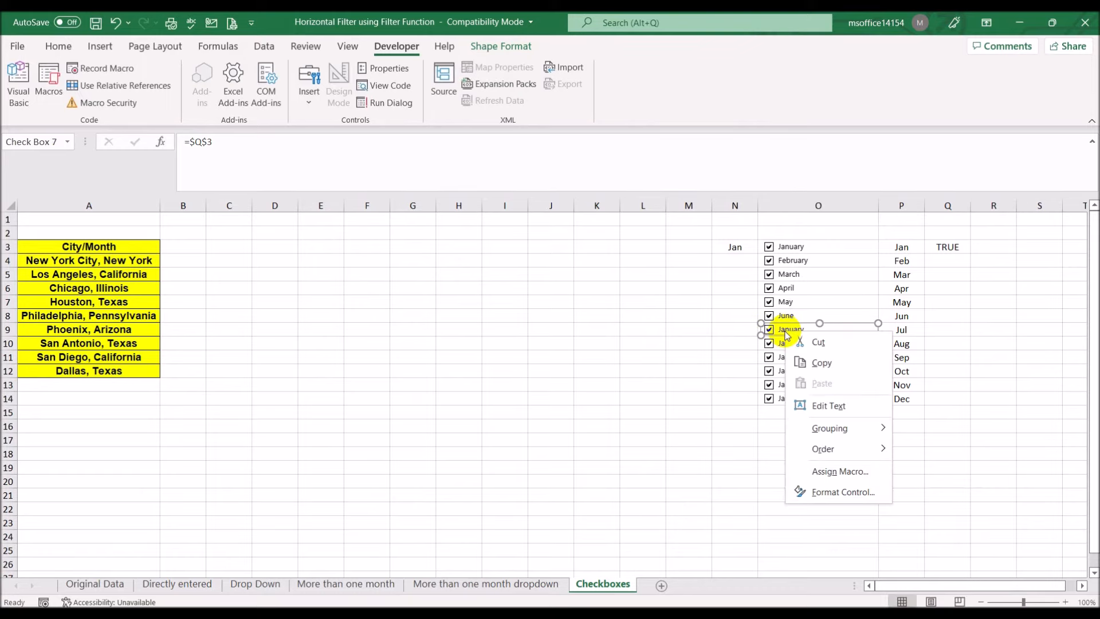
left_click(784, 331)
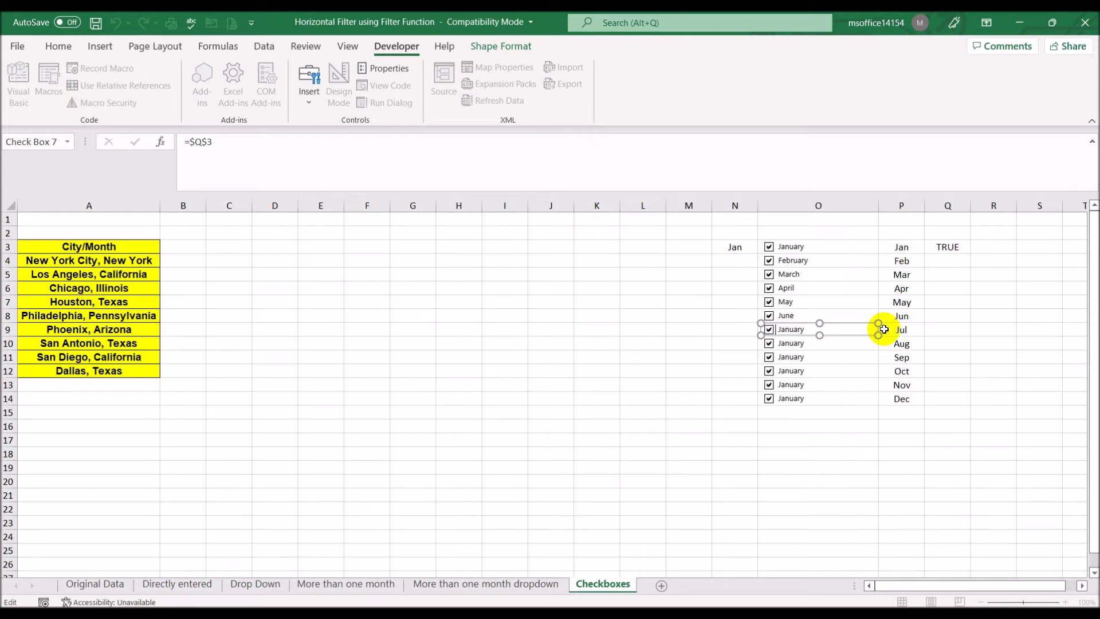
key("ctrl+a")
type("July")
Change the label of the checkbox in O10, beside Aug, to August
right_click(798, 347)
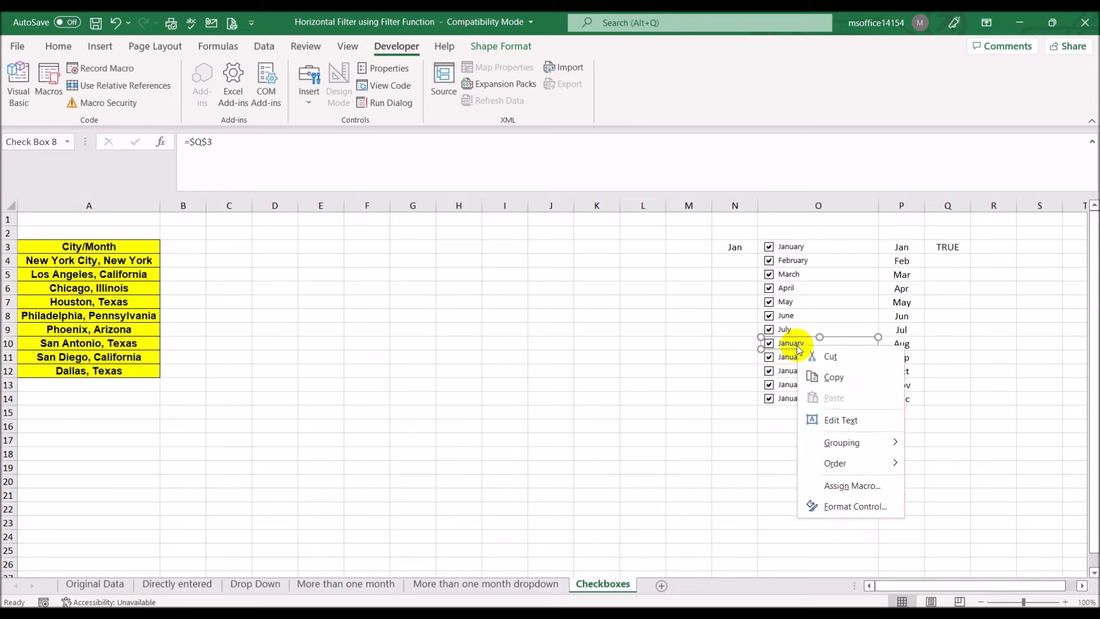
left_click(841, 420)
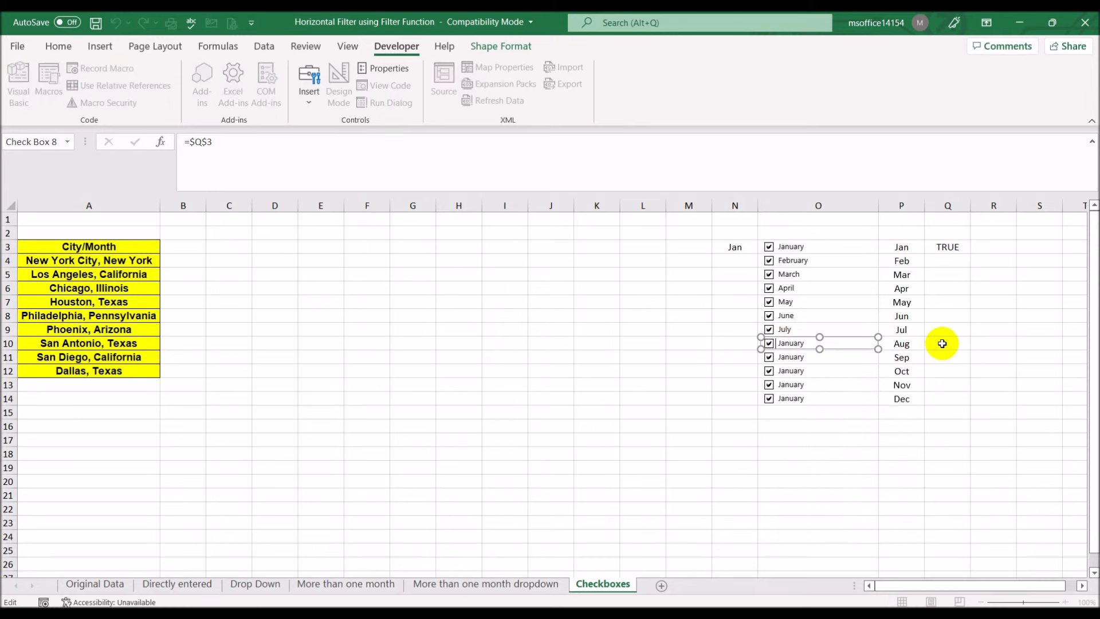
key("ctrl+a")
type("August")
Change the label of the checkbox in O11, beside Sep, to September
right_click(799, 366)
key("x")
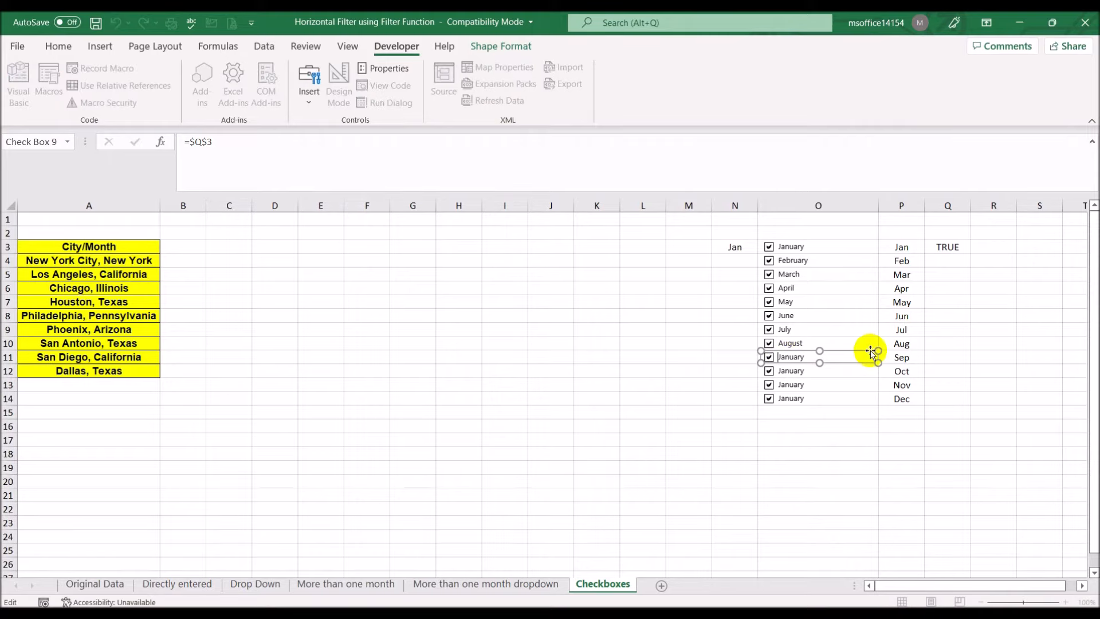
key("ctrl+a")
type("September")
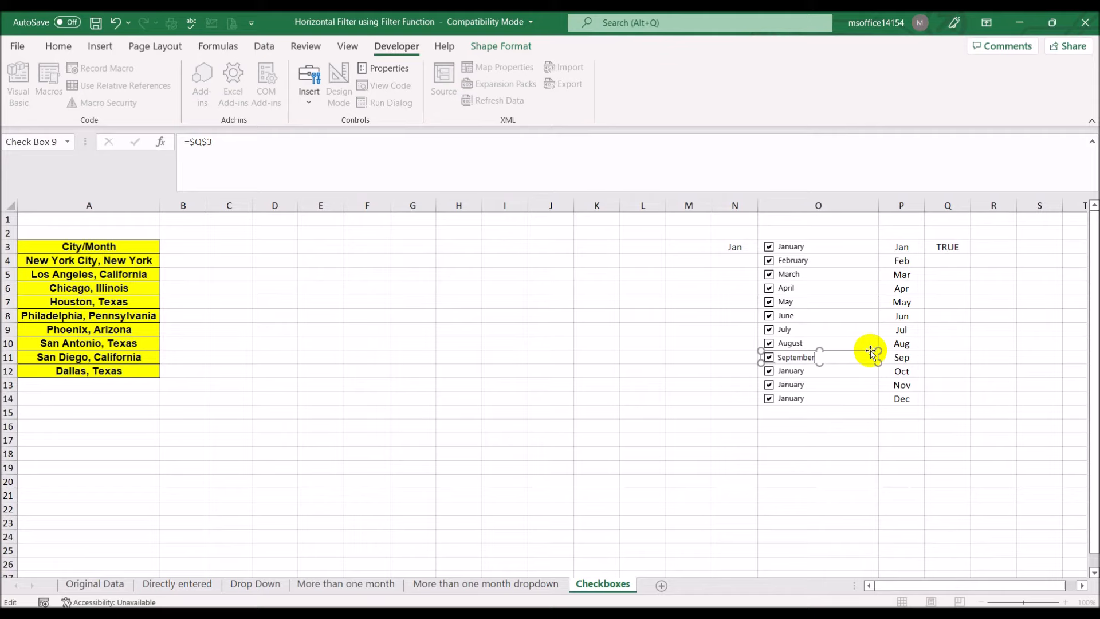
Change the label of the checkbox in O12, beside Oct, to October
right_click(801, 373)
left_click(785, 371)
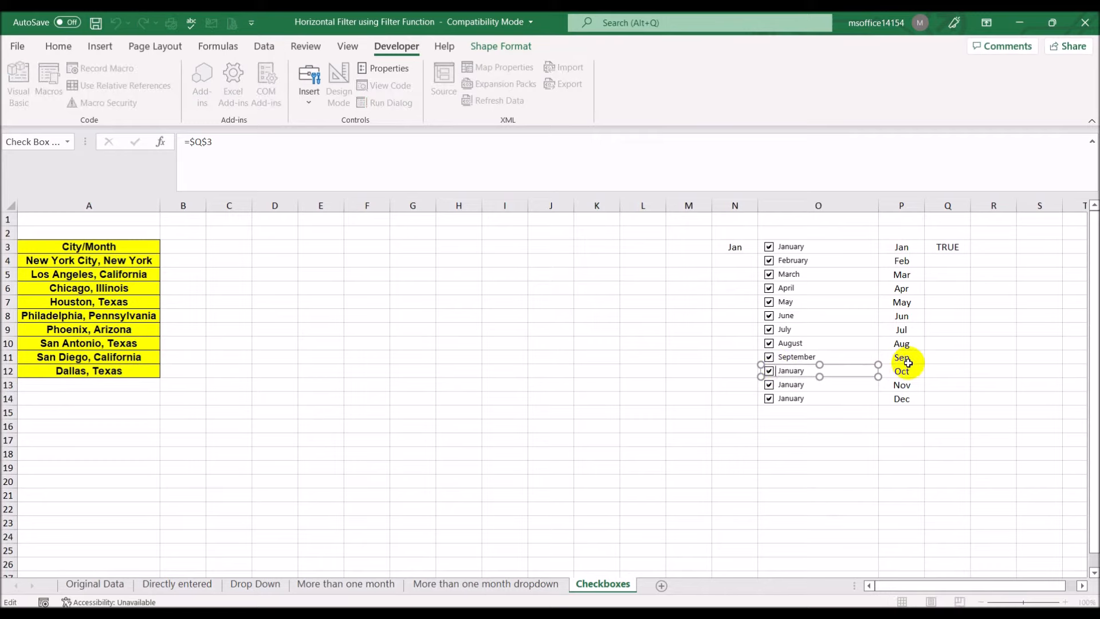
key("ctrl+a")
type("O")
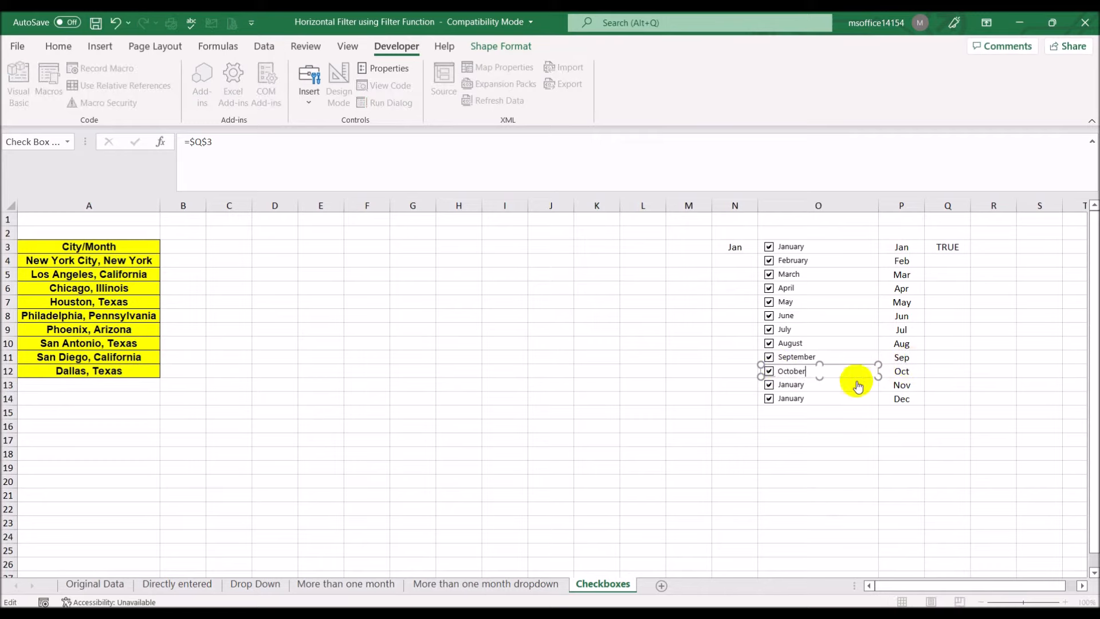
Change the label of the checkbox in O13, beside Nov, to November
right_click(792, 389)
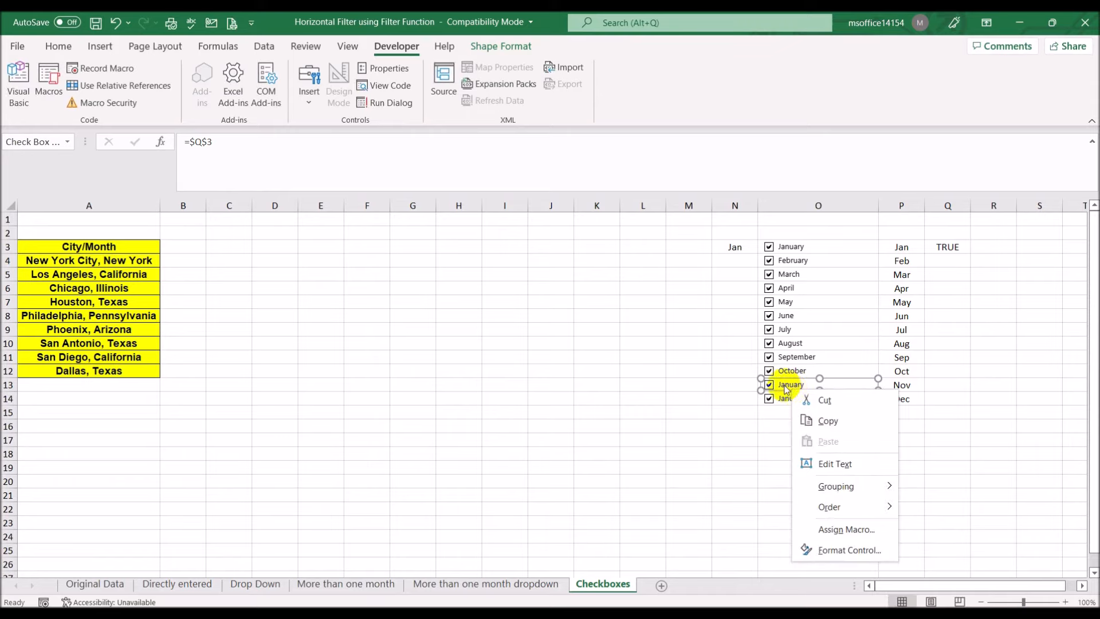
left_click(786, 386)
left_click(784, 385)
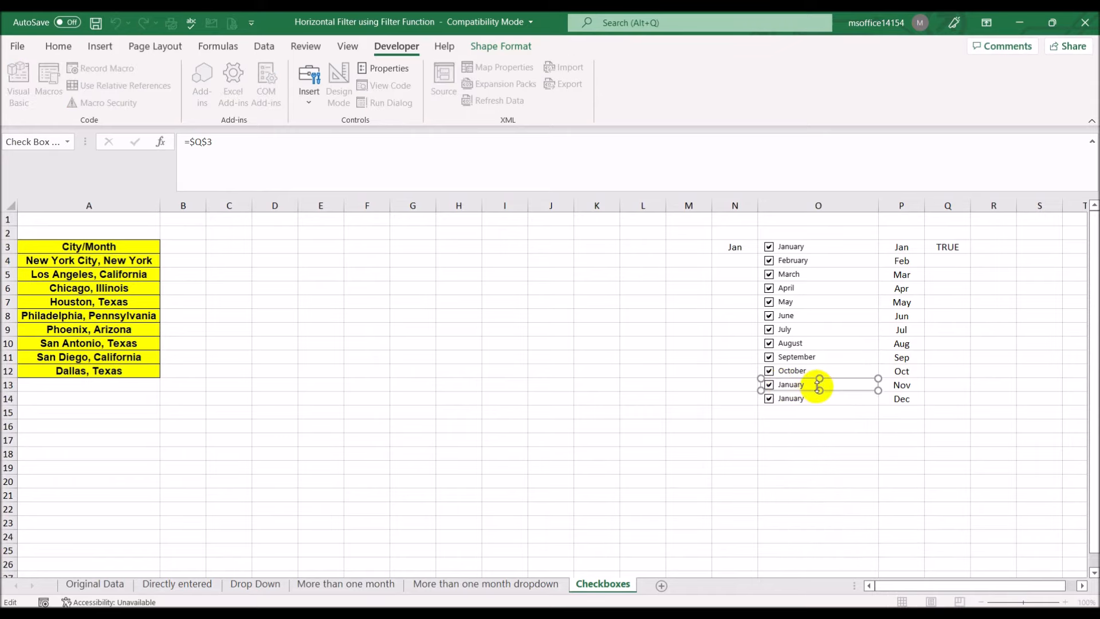
key("ctrl+a")
type("N")
Change the label of the checkbox in O14, beside Dec, to December, and finish the label editing
right_click(789, 402)
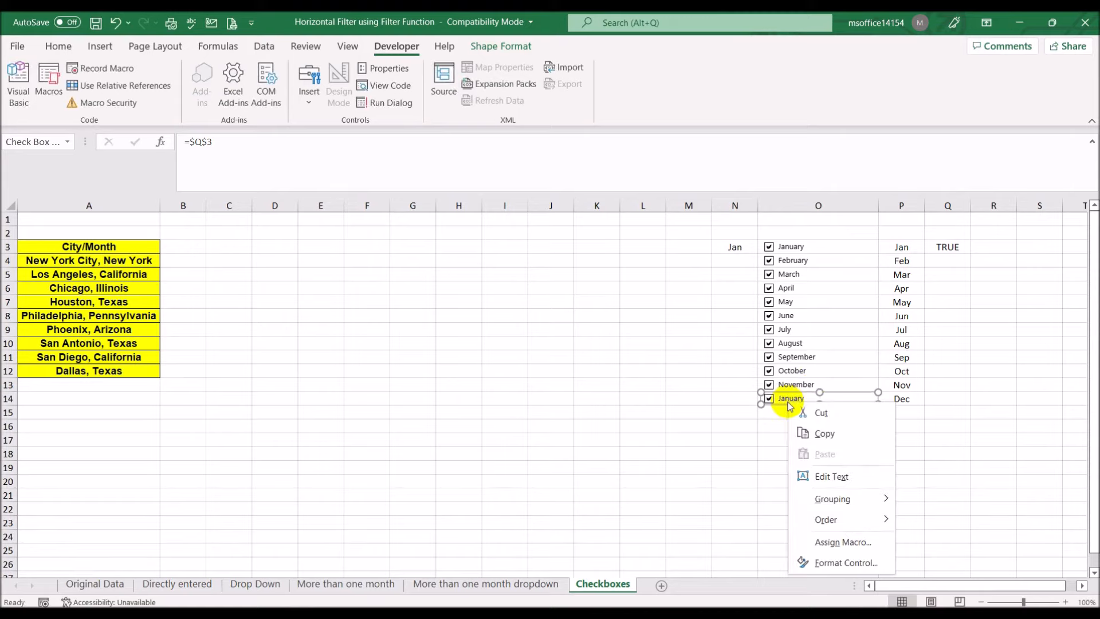
left_click(781, 400)
left_click(782, 399)
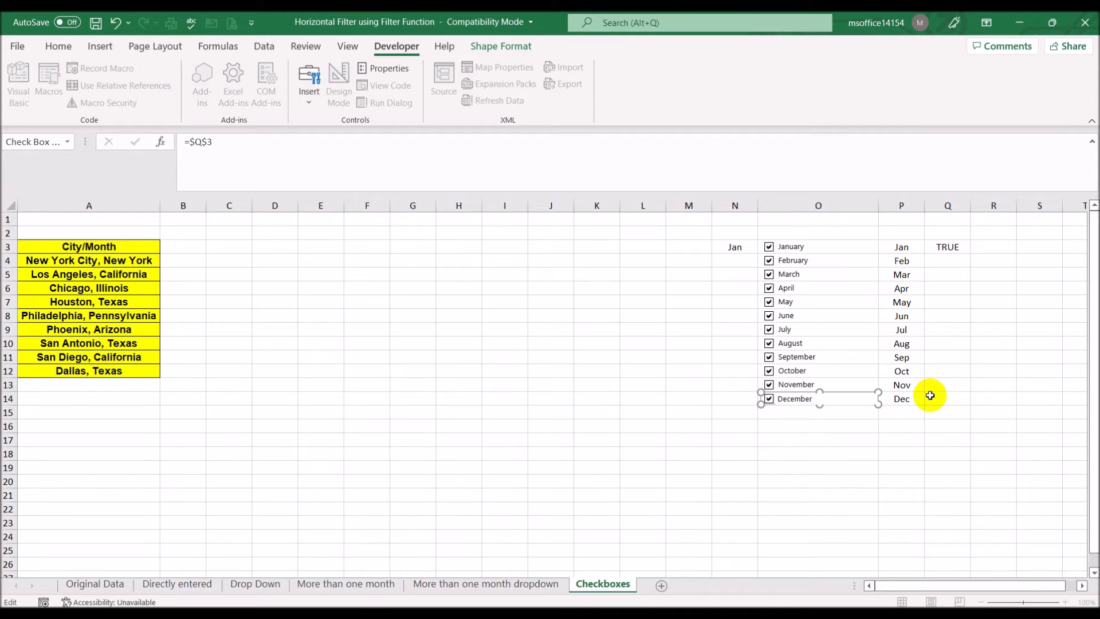
left_click(688, 384)
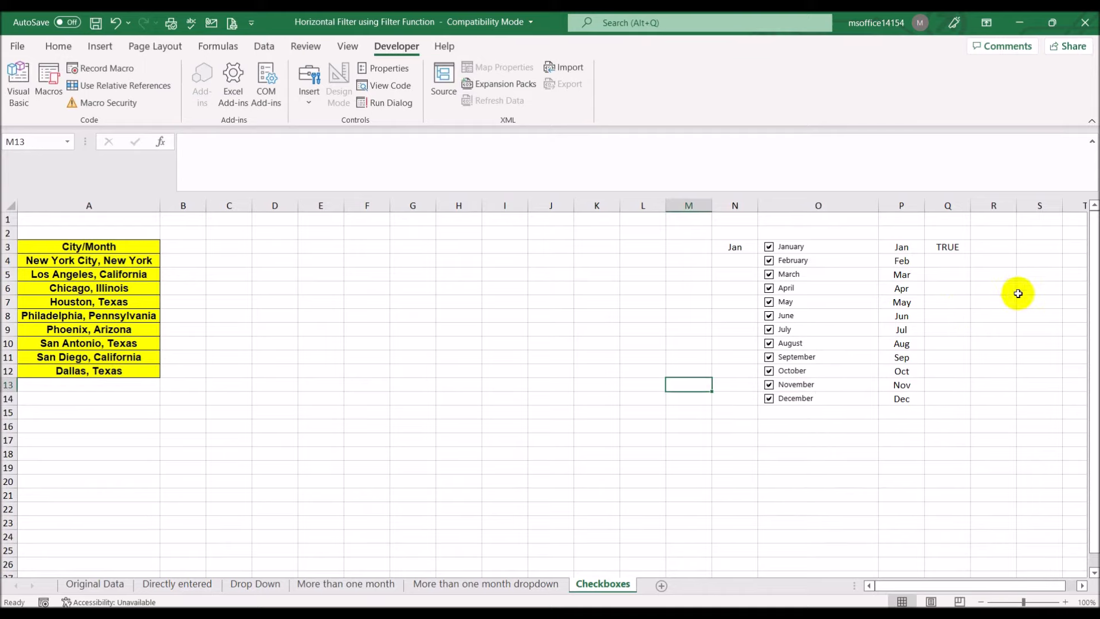
Clear the ticked month checkboxes and change the February checkbox's cell link to $Q$4
left_click(768, 262)
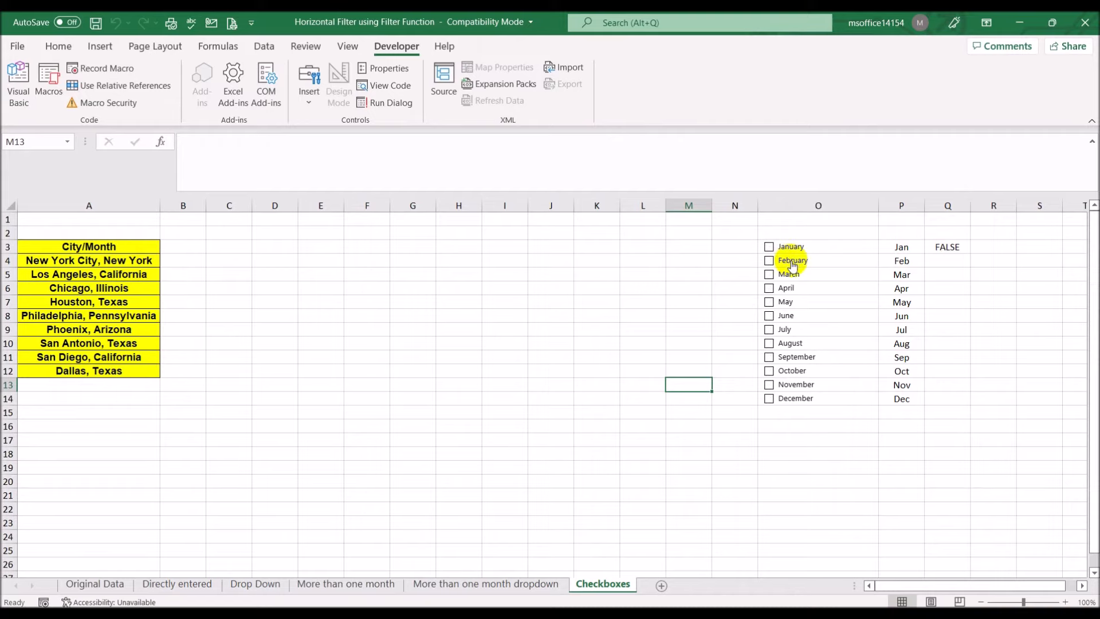
right_click(792, 262)
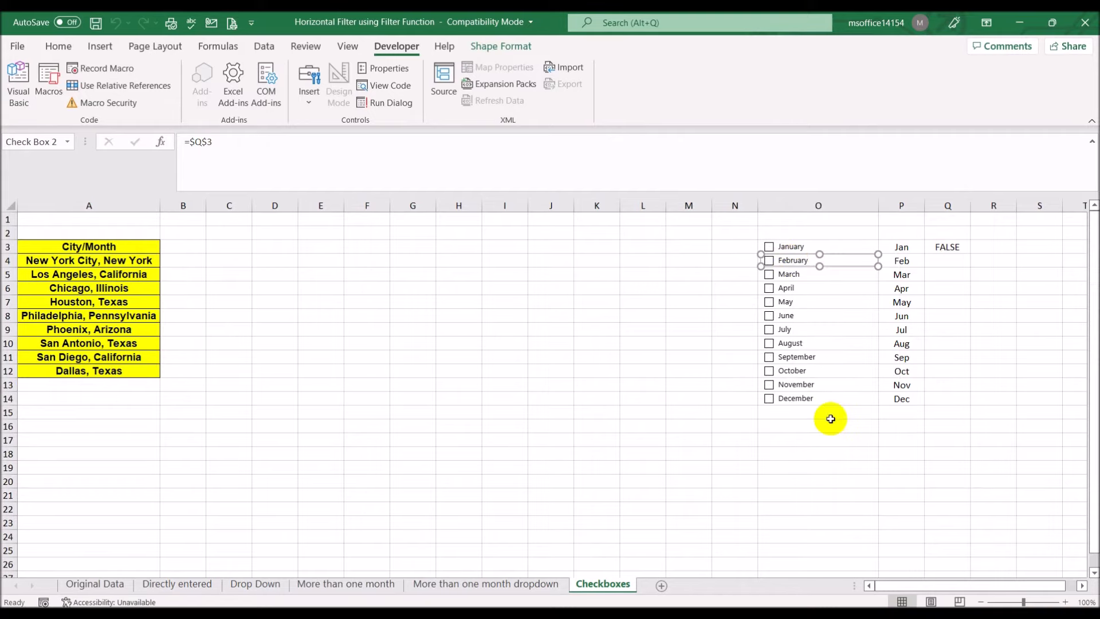
left_click(831, 421)
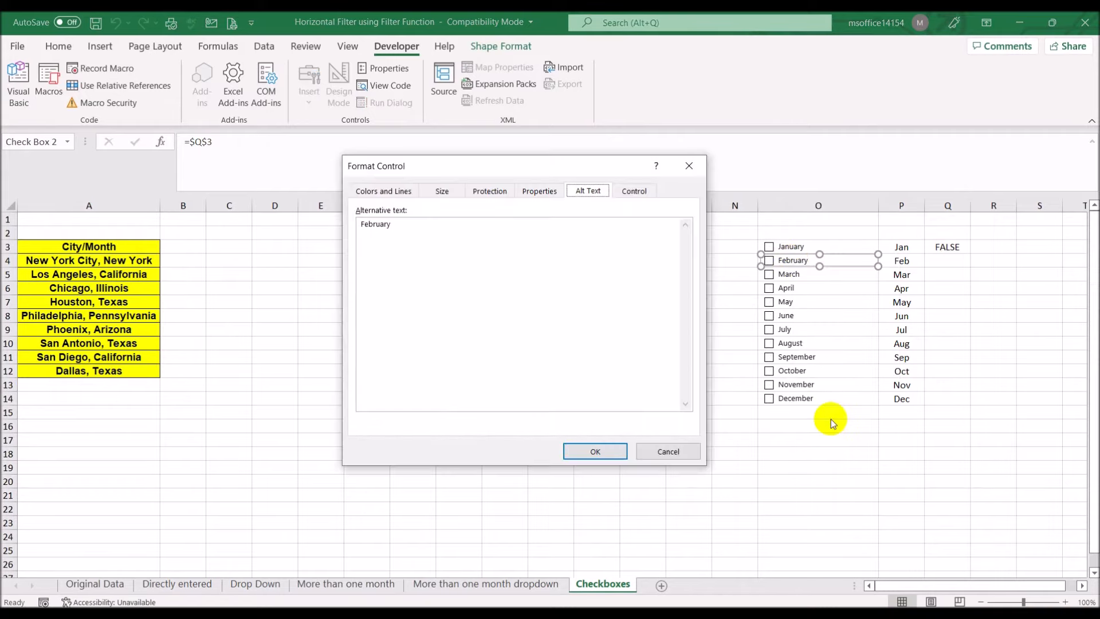
left_click(626, 189)
left_click_drag(437, 278, 385, 280)
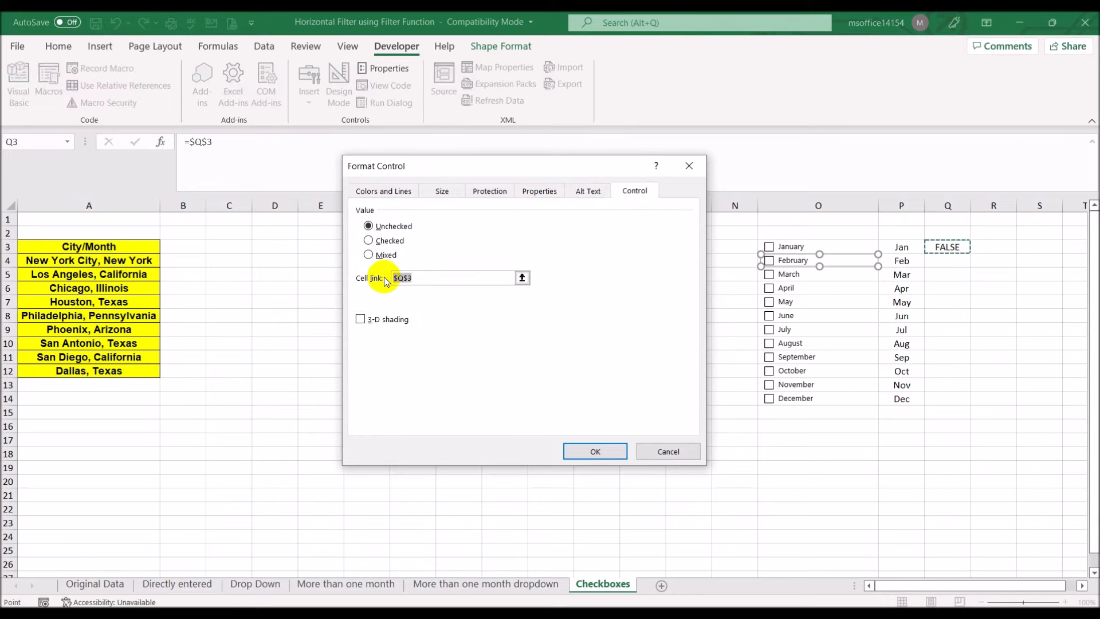
key("BackSpace")
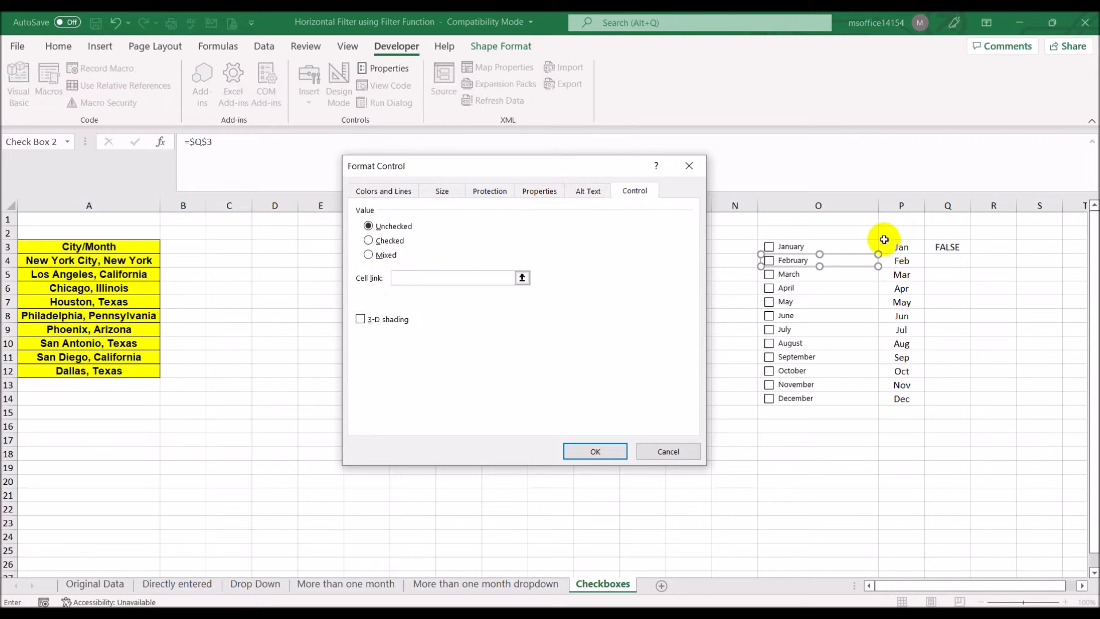
left_click(939, 264)
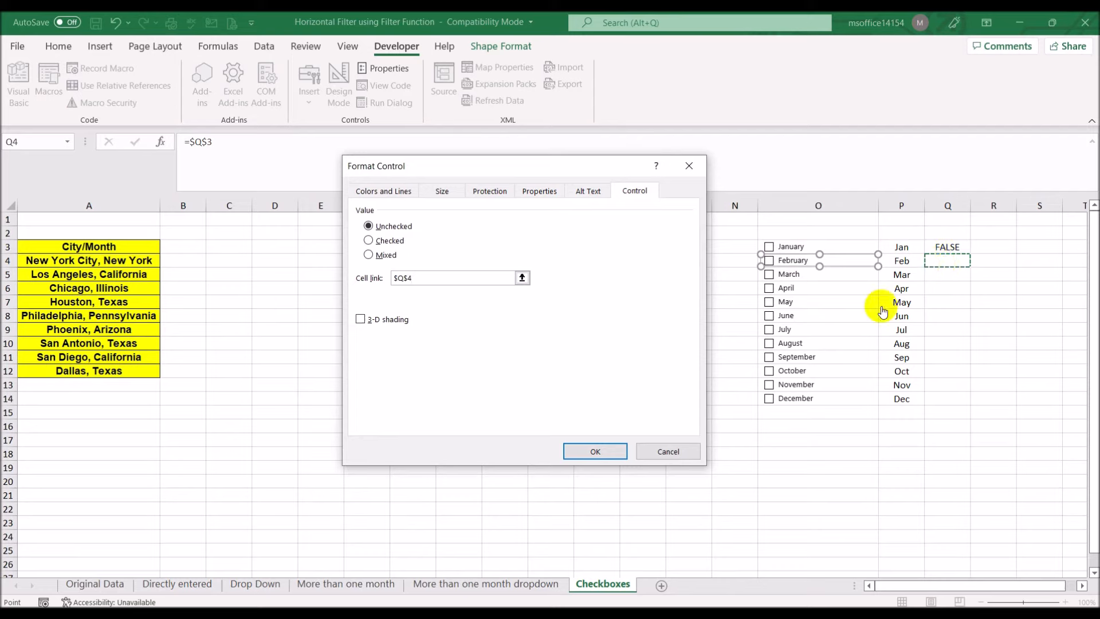
left_click(600, 450)
left_click(602, 450)
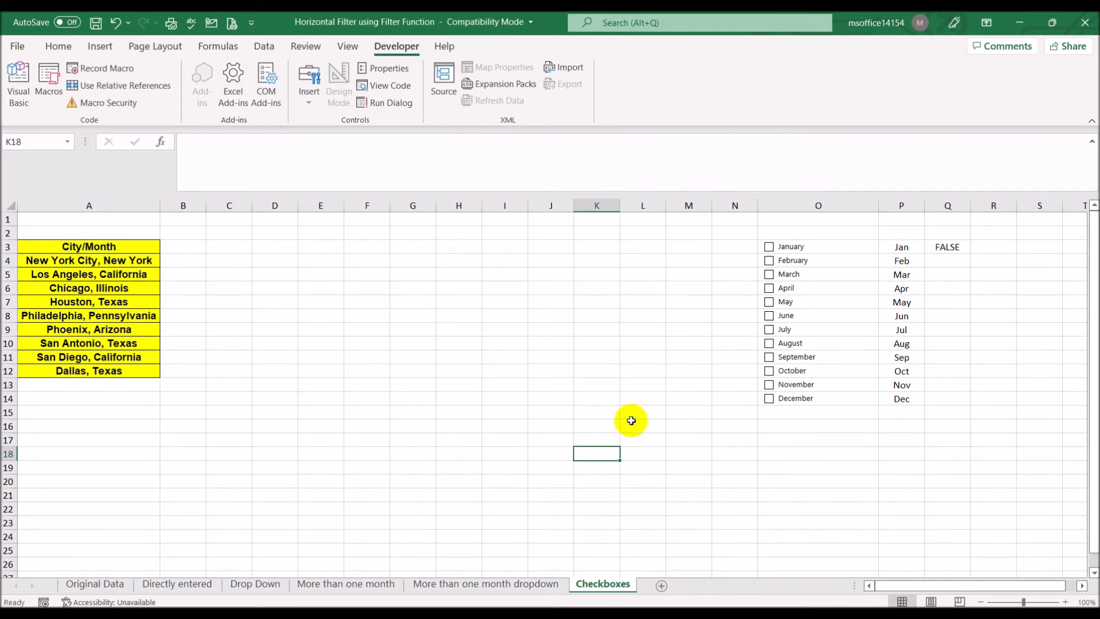
Toggle the January and February checkboxes to test that each one drives its own linked cell
left_click(769, 248)
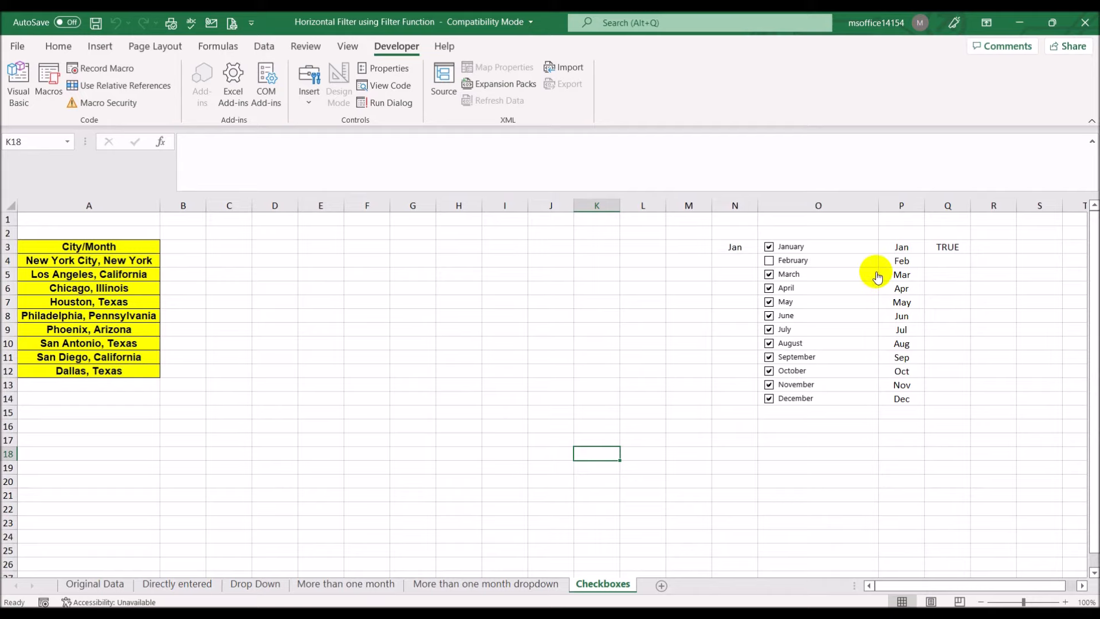
left_click(768, 247)
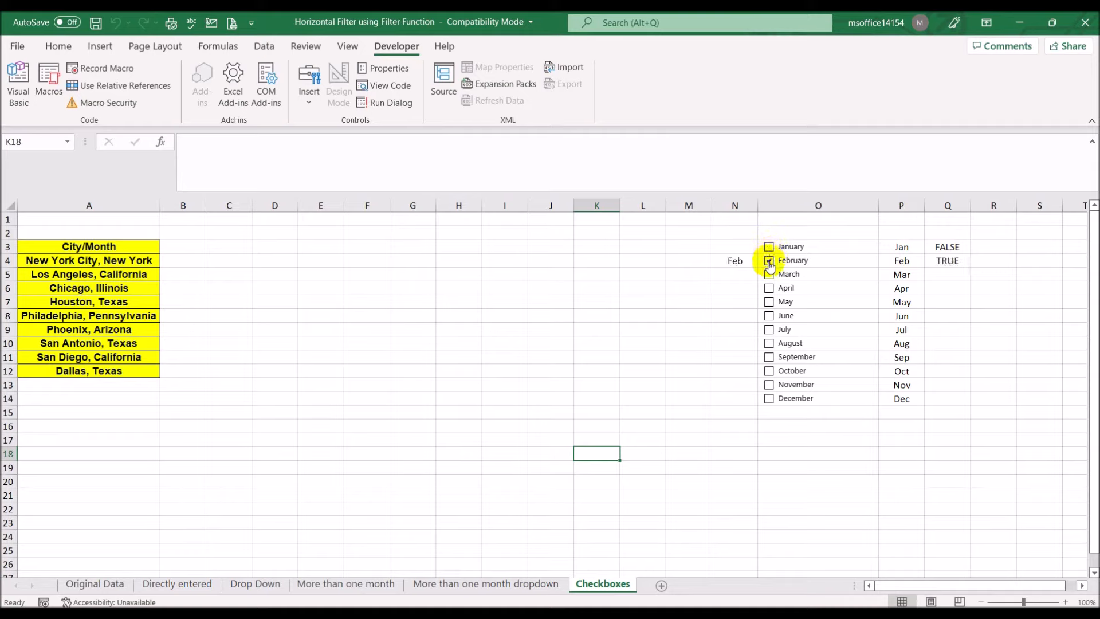
Change the cell link of the March checkbox in O5 to $Q$5 and select cell Q5
right_click(802, 281)
left_click(843, 441)
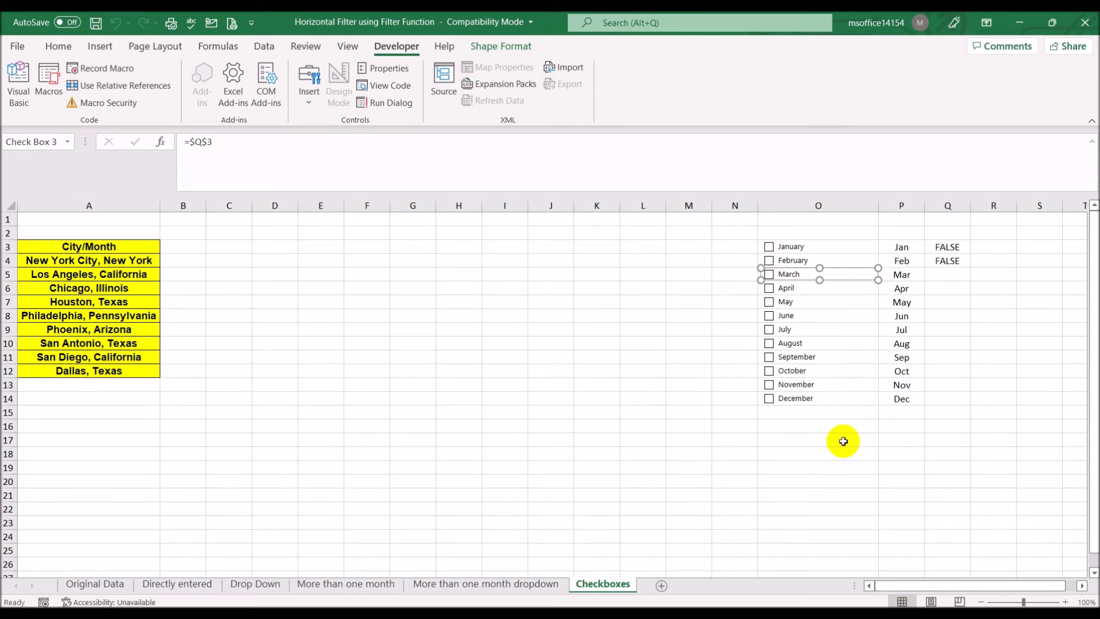
left_click(445, 277)
key("BackSpace")
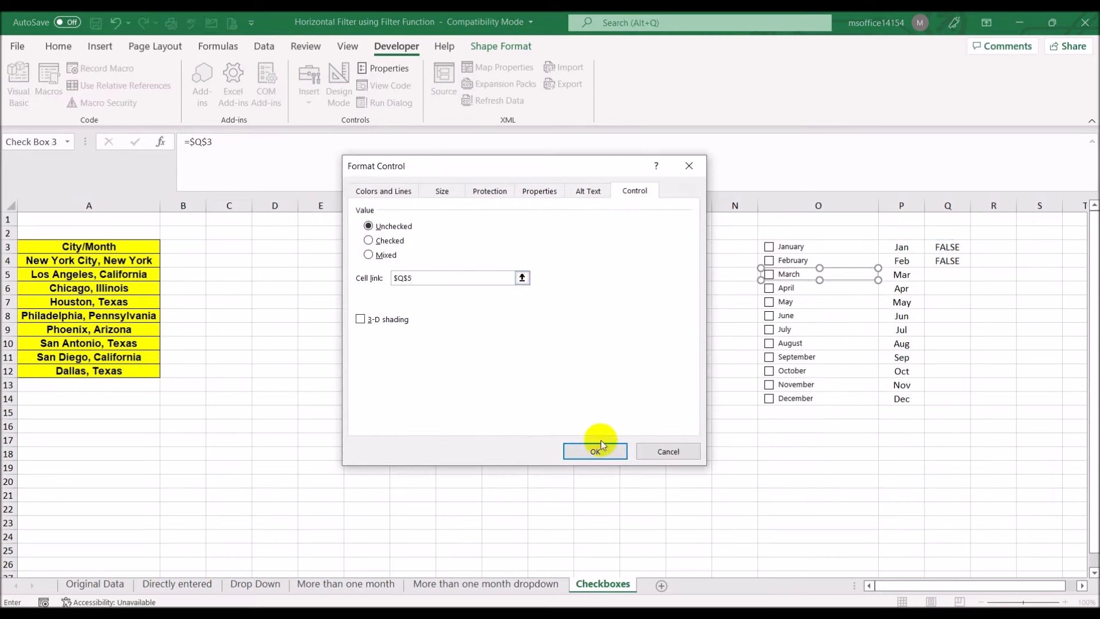
left_click(579, 455)
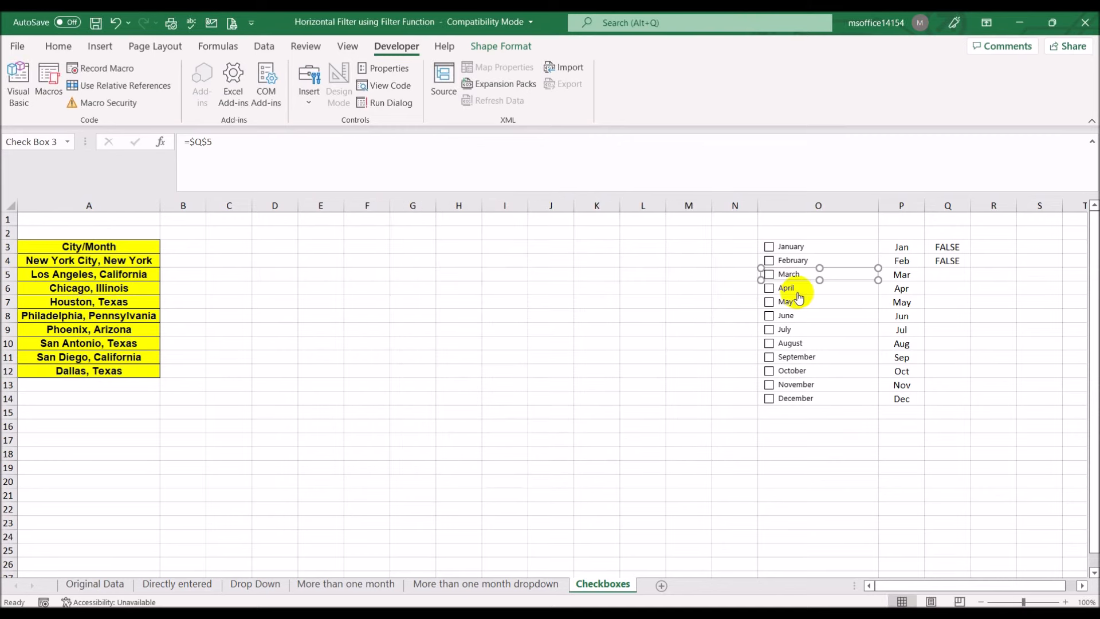
left_click(943, 277)
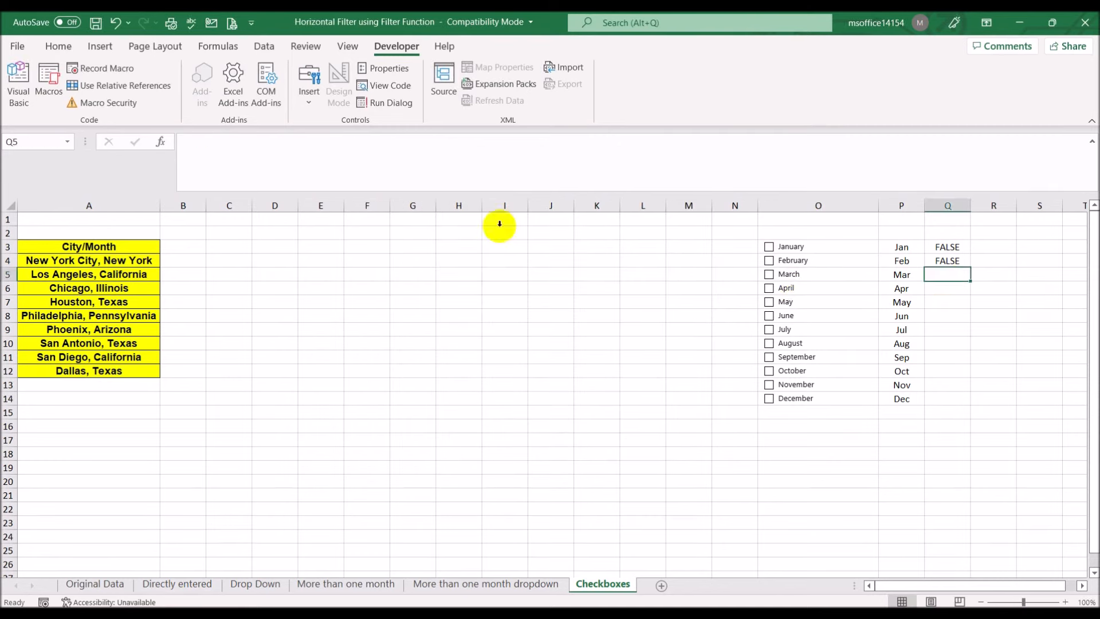
Tick the April checkbox in O6 and change its cell link to $Q$6
left_click(942, 290)
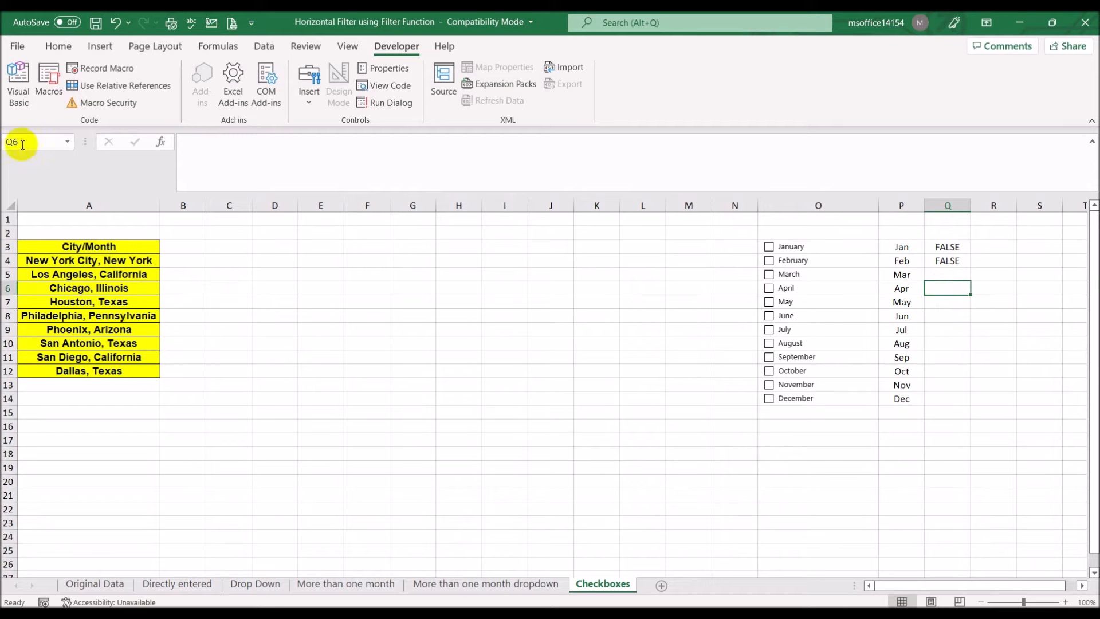
left_click(790, 295)
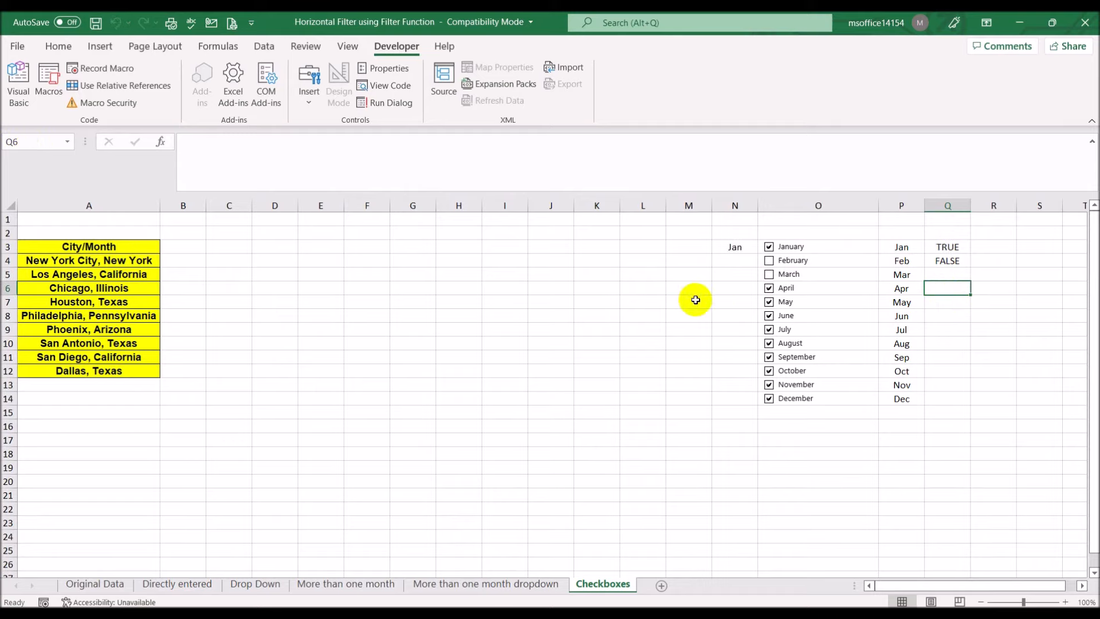
left_click(690, 301)
right_click(800, 294)
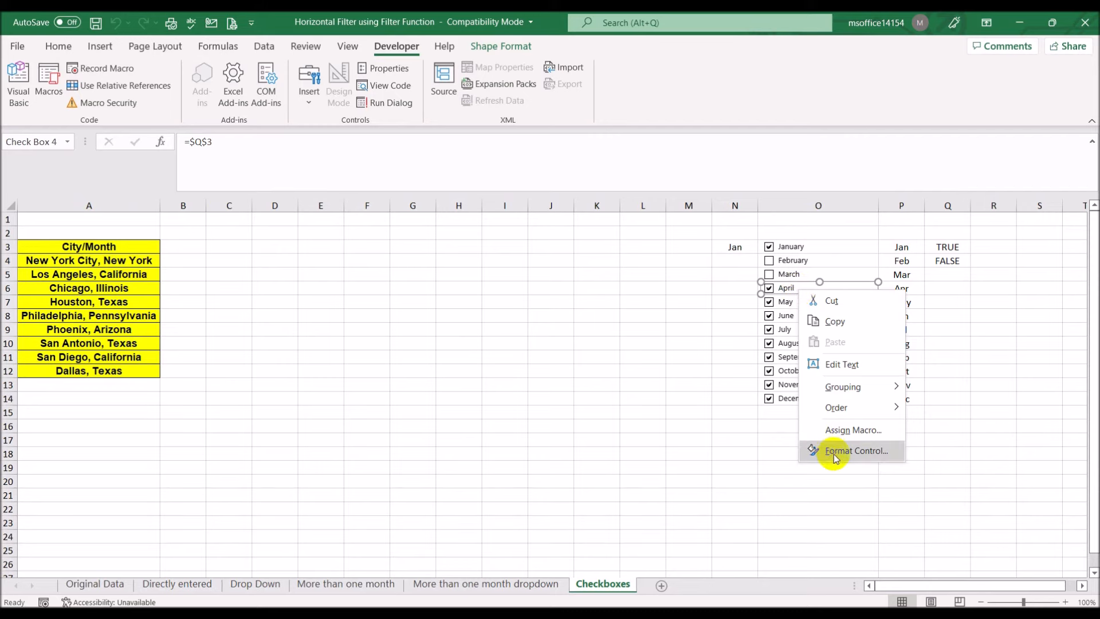
left_click(828, 451)
left_click(436, 277)
key("BackSpace")
left_click(594, 449)
Change the cell link of the May checkbox in O7 to $Q$7
right_click(818, 307)
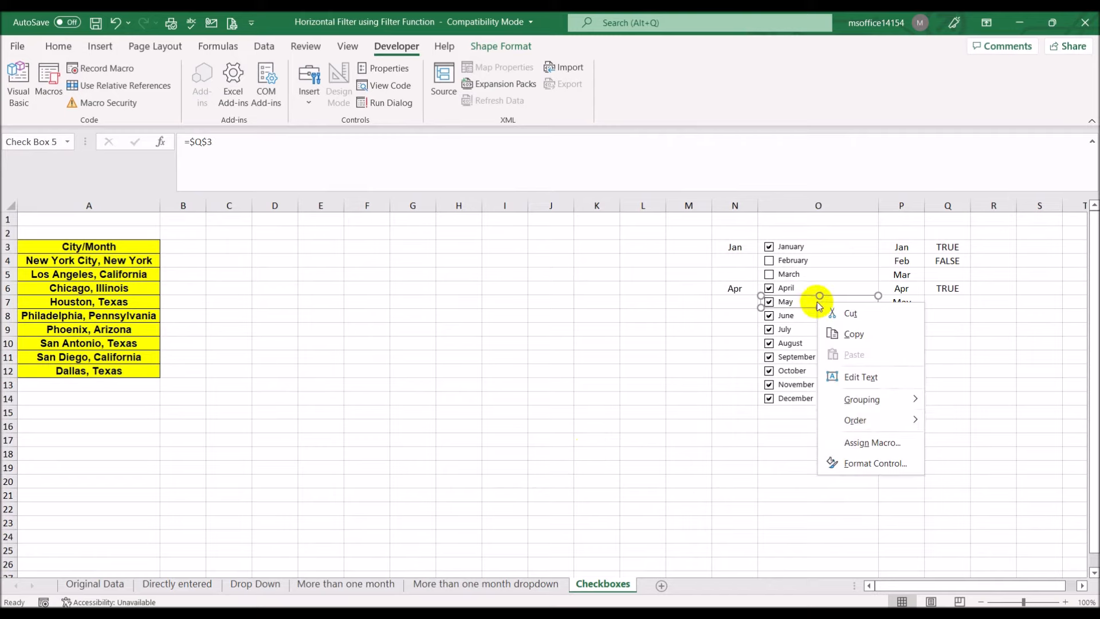
left_click(840, 462)
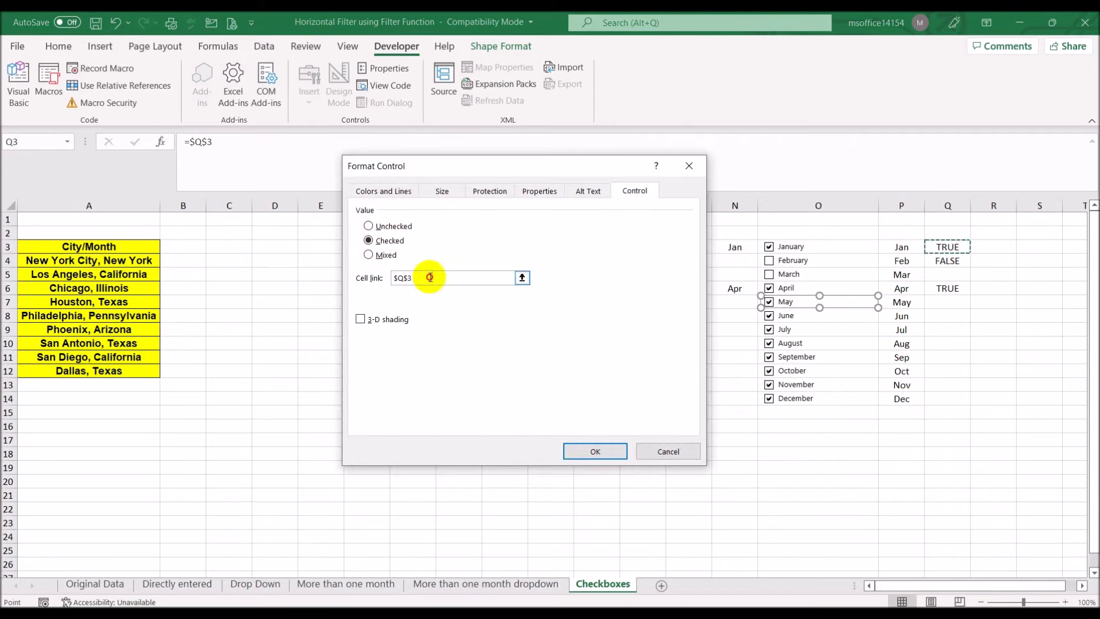
left_click(431, 277)
key("BackSpace")
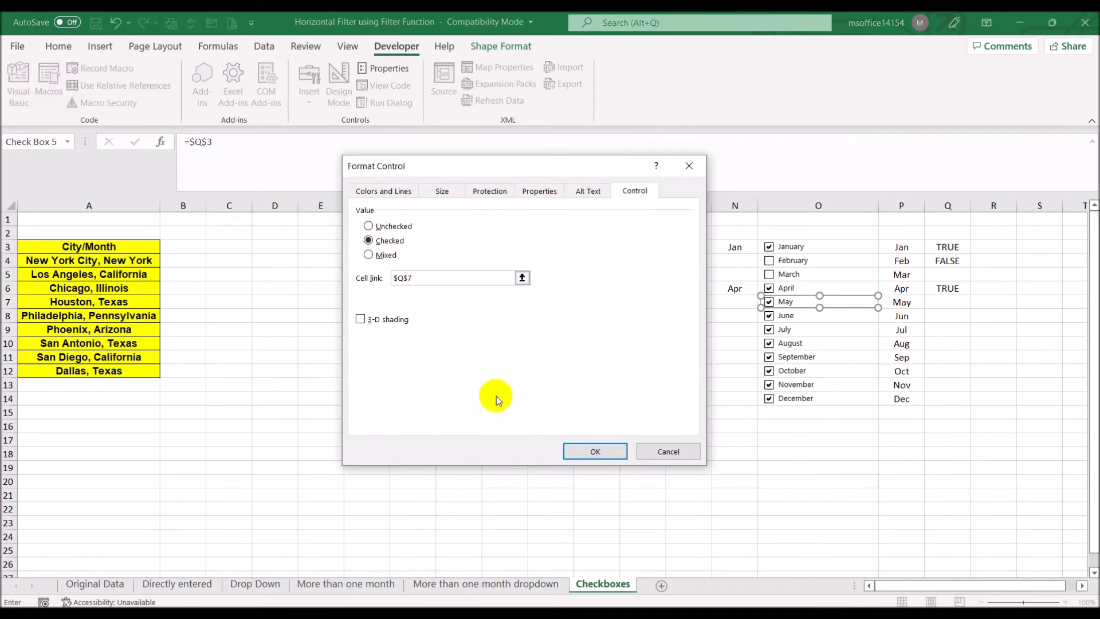
left_click(596, 451)
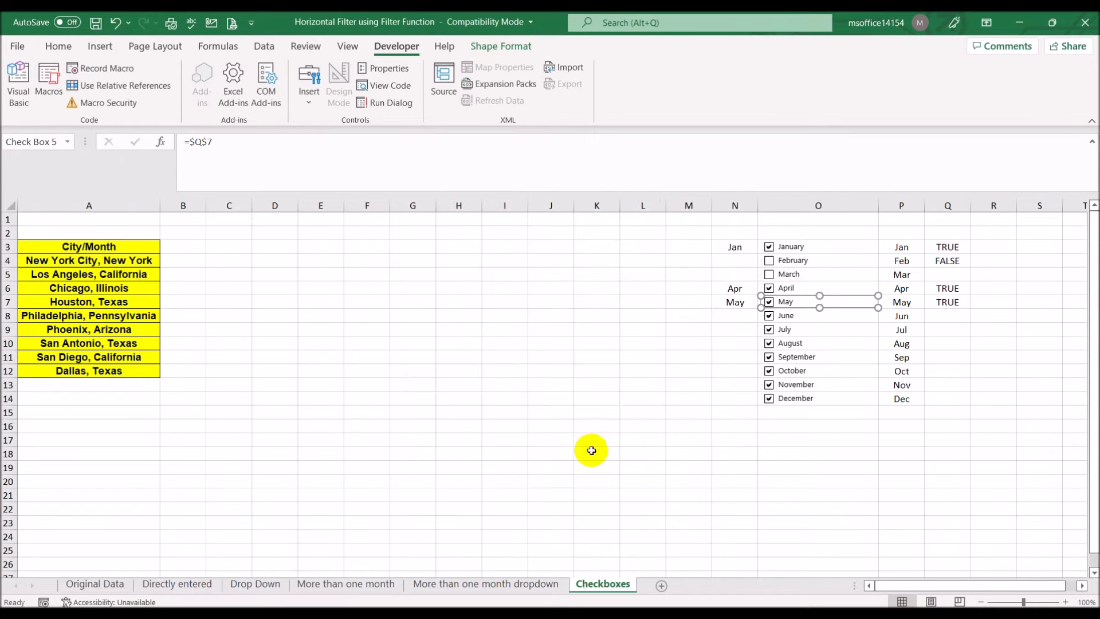
Change the cell link of the June checkbox in O8 to $Q$8
right_click(805, 314)
left_click(848, 478)
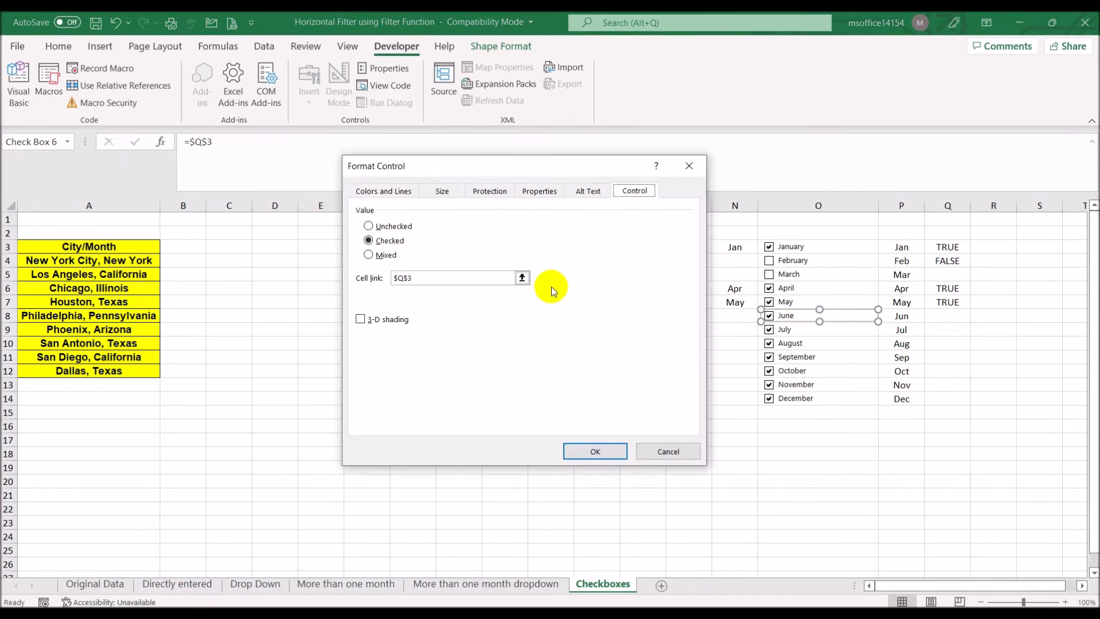
left_click(462, 284)
key("BackSpace")
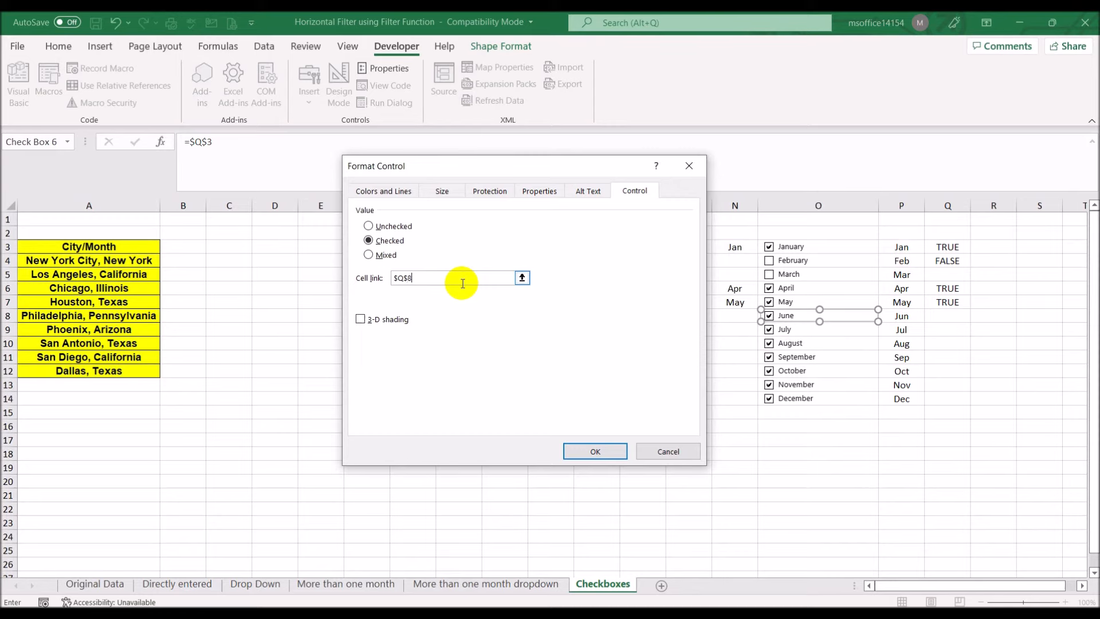
left_click(582, 450)
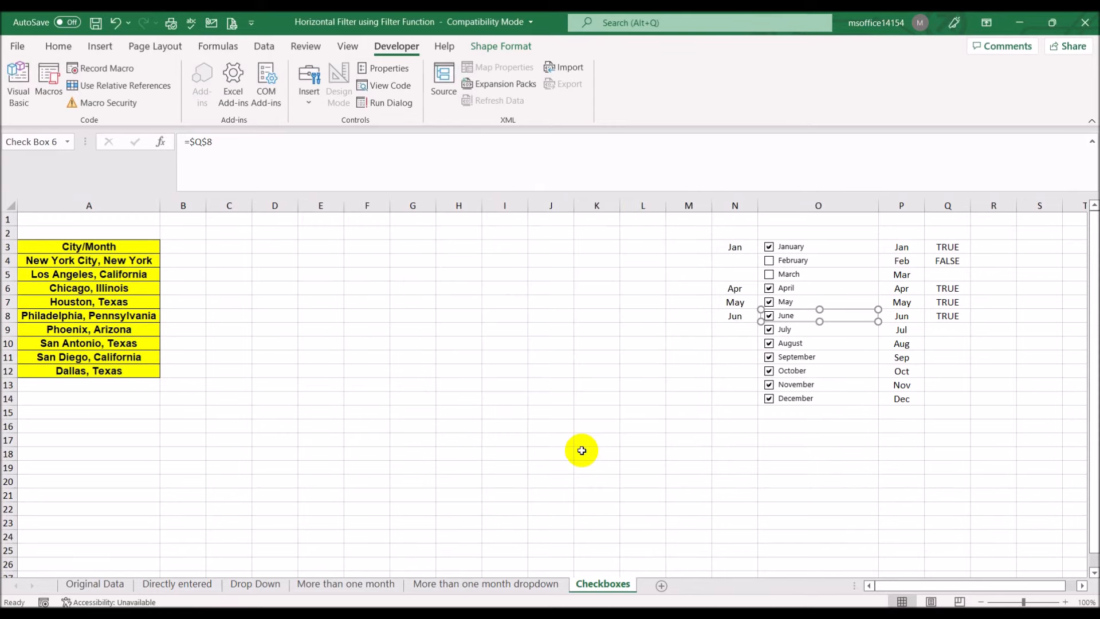
Change the cell link of the July checkbox in O9 to $Q$9
right_click(803, 332)
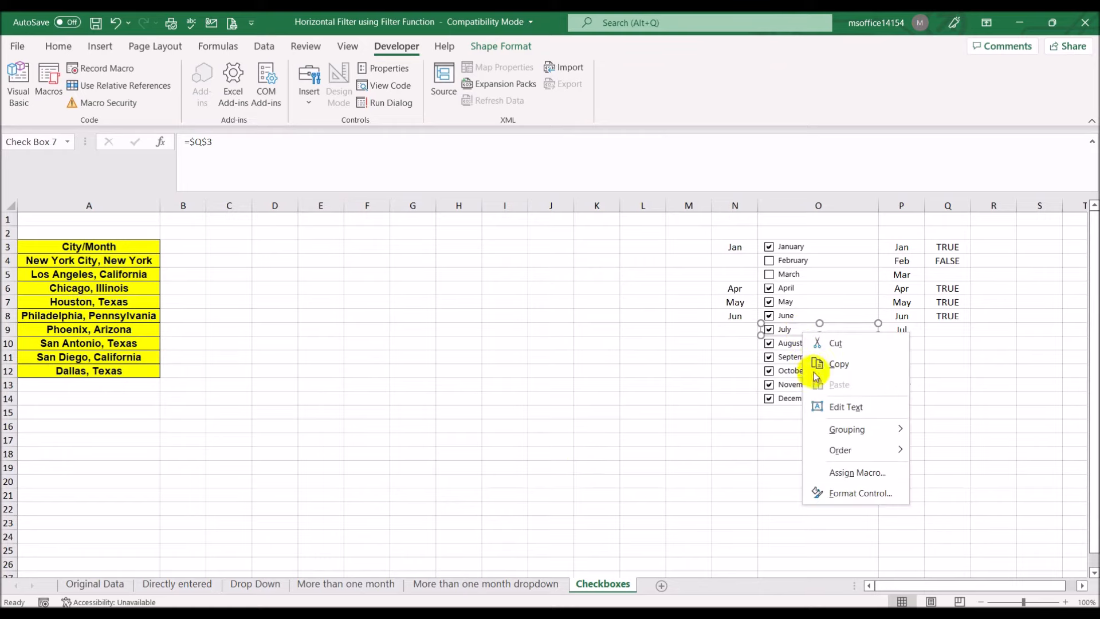
left_click(847, 490)
left_click(427, 280)
key("BackSpace")
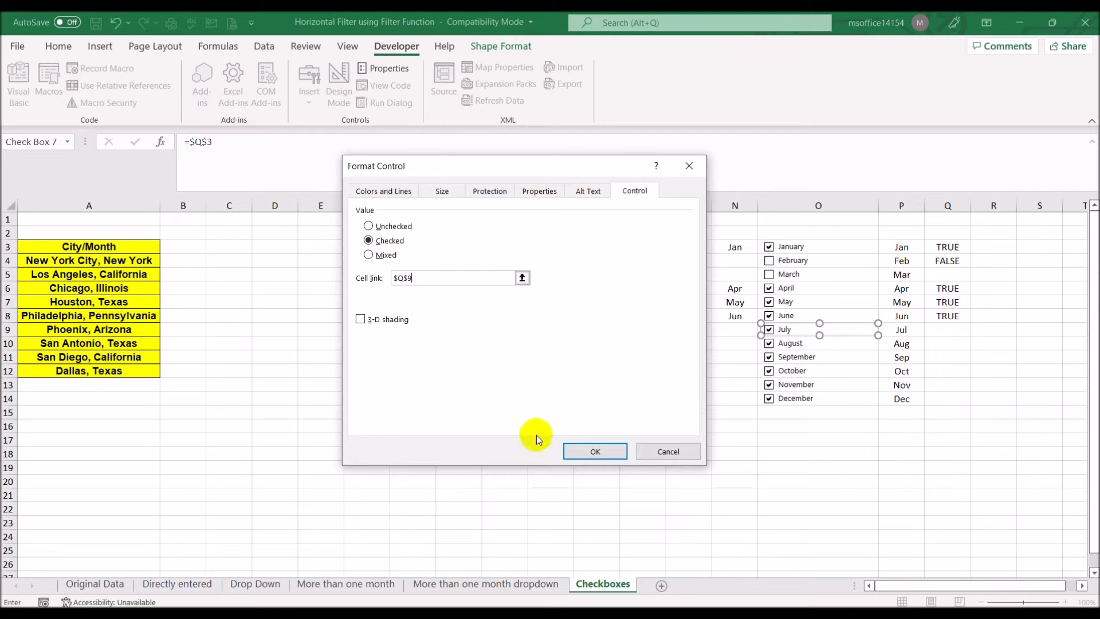
left_click(596, 451)
Change the cell link of the August checkbox in O10 to $Q$10
right_click(790, 344)
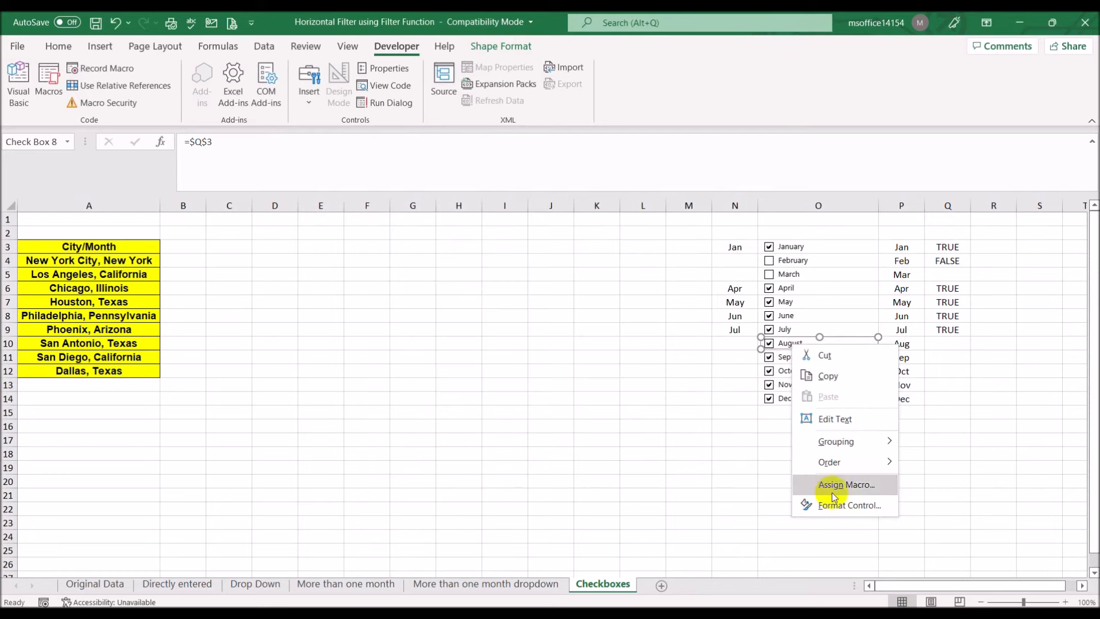
left_click(841, 506)
left_click(438, 279)
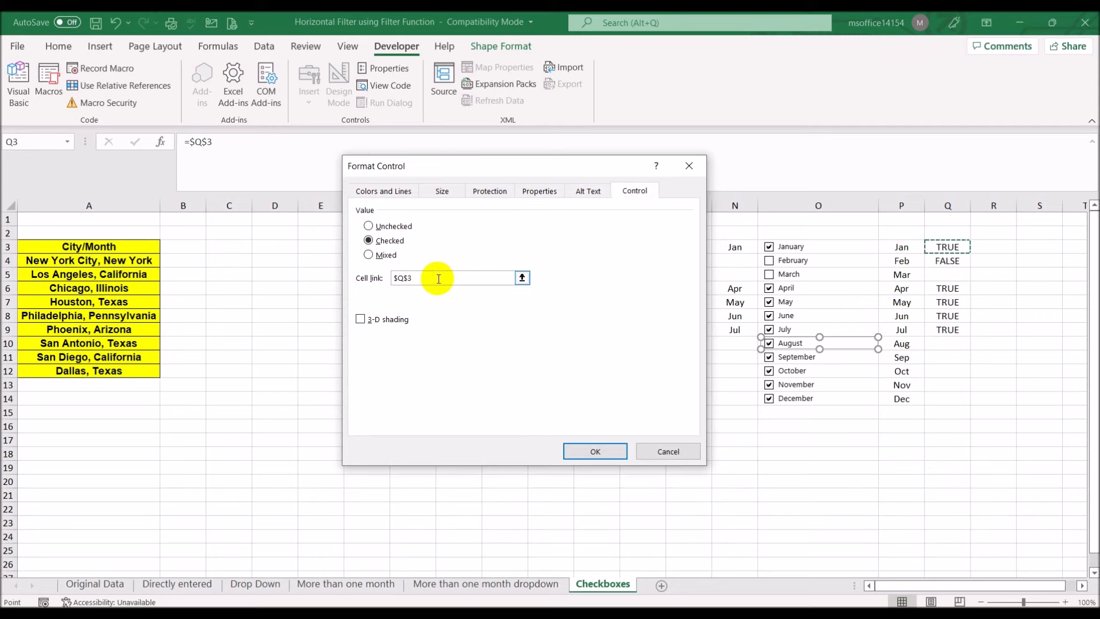
key("BackSpace")
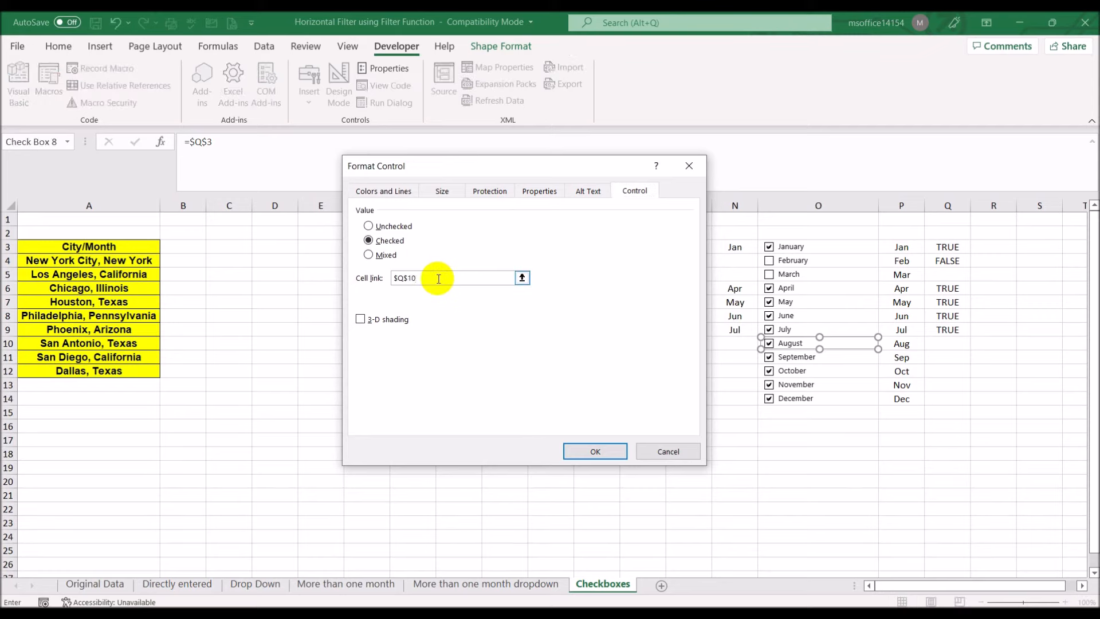
left_click(583, 449)
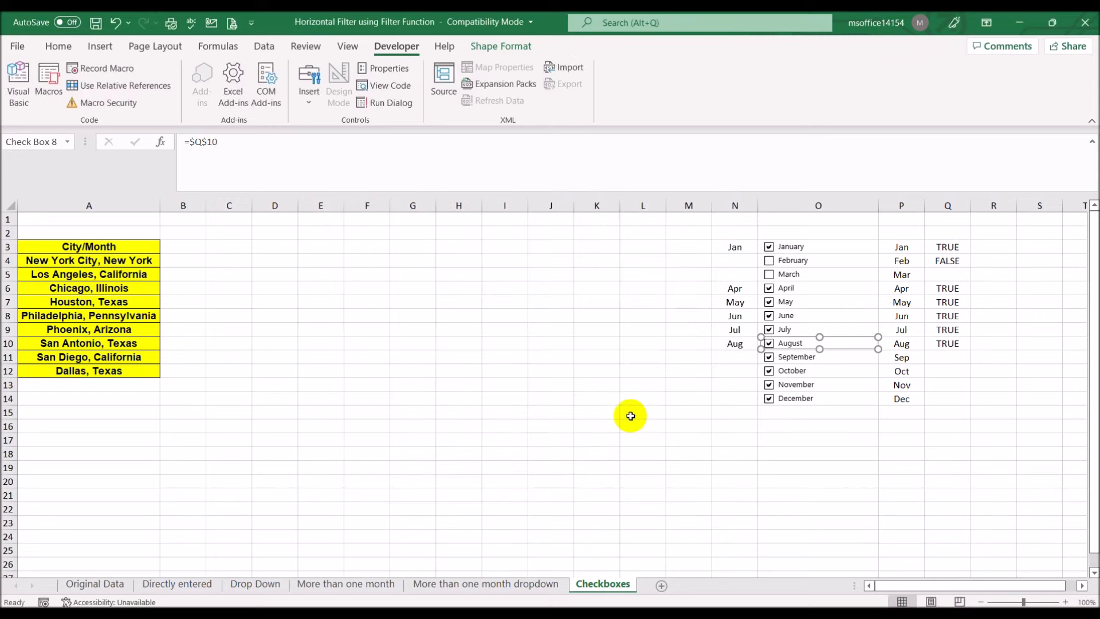
Clear the September checkbox's existing cell link and link it to cell Q11 instead
right_click(808, 360)
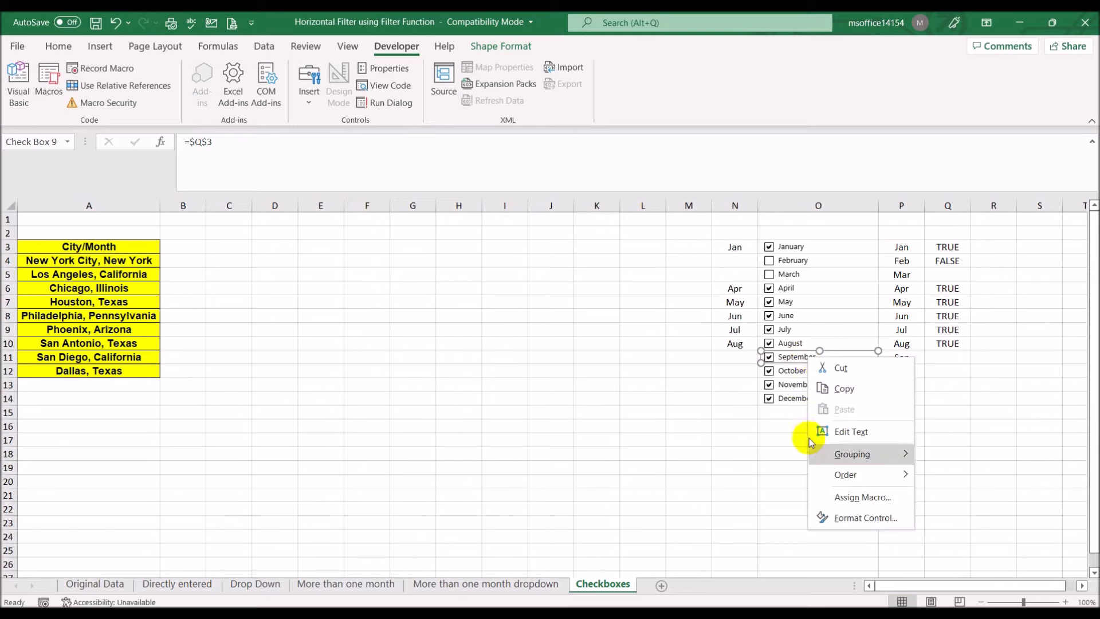
left_click(842, 514)
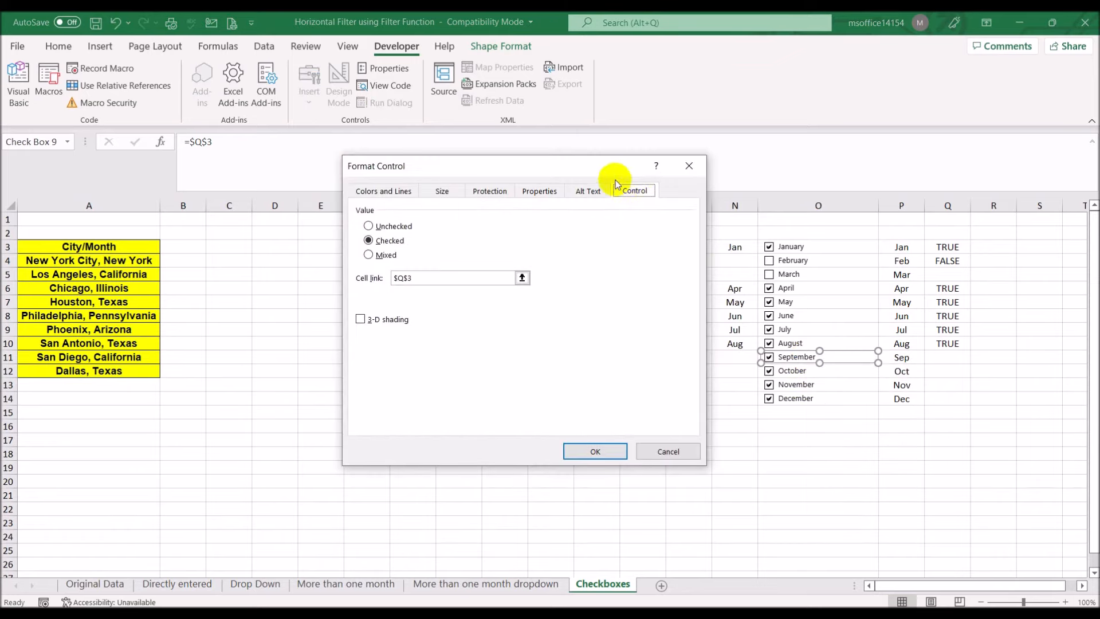
left_click(429, 279)
key("BackSpace")
key("BackSpace")
key("BackSpace")
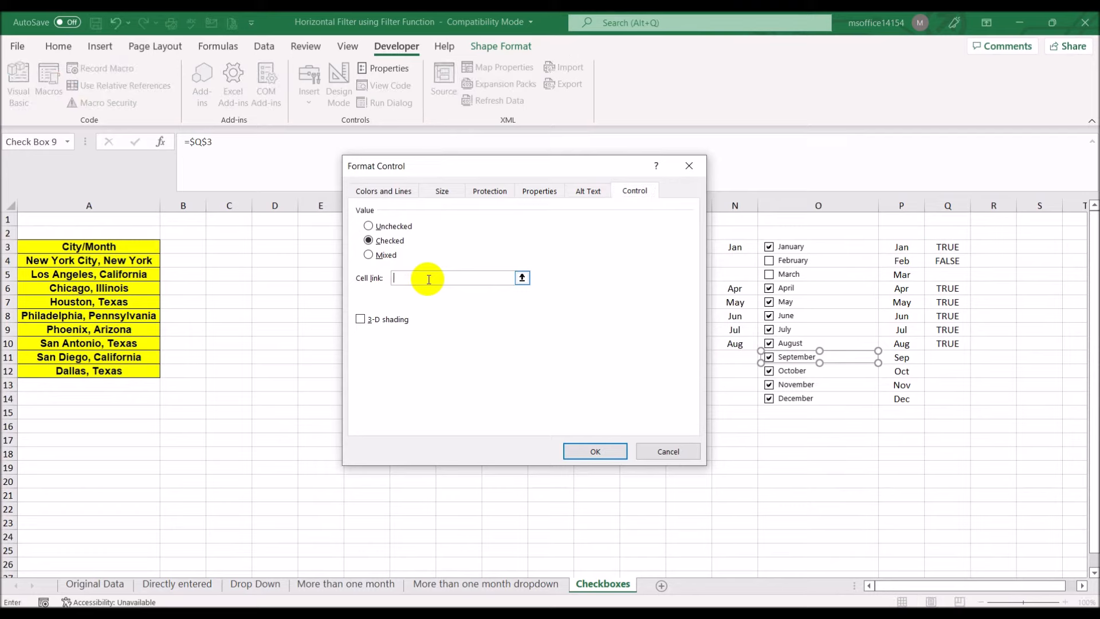
left_click(945, 357)
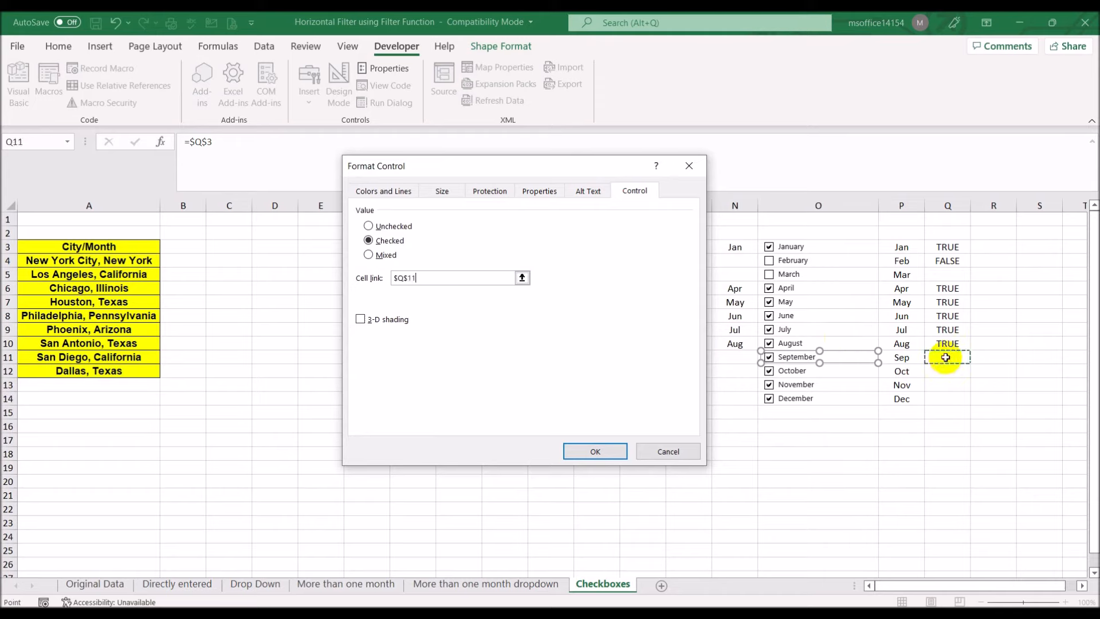
left_click(601, 451)
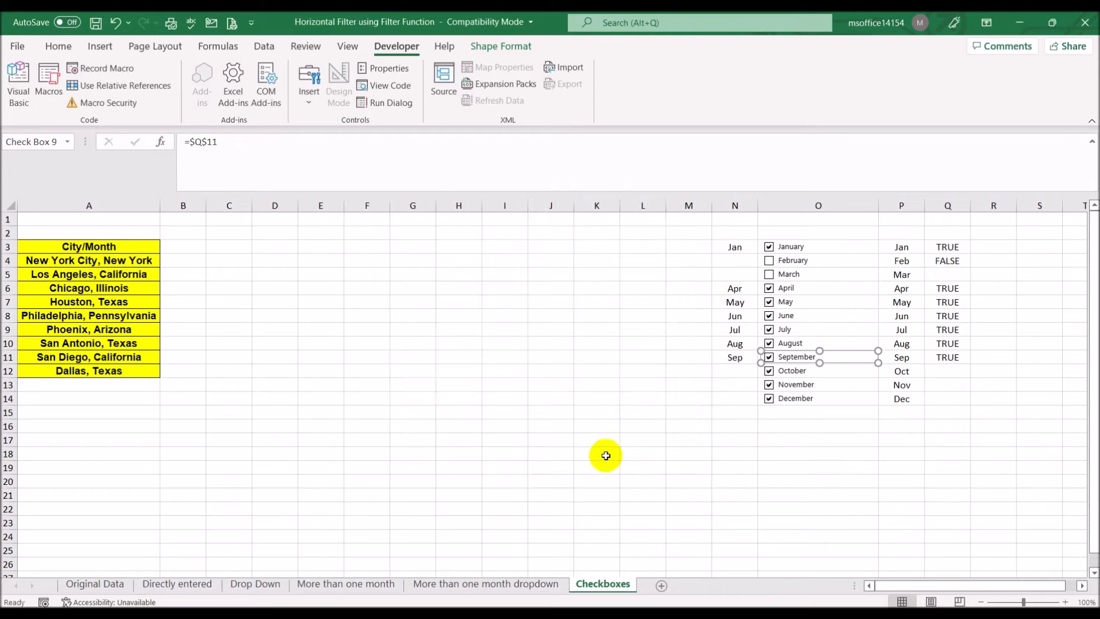
Change the cell link of the October checkbox in O12 to $Q$12
right_click(790, 373)
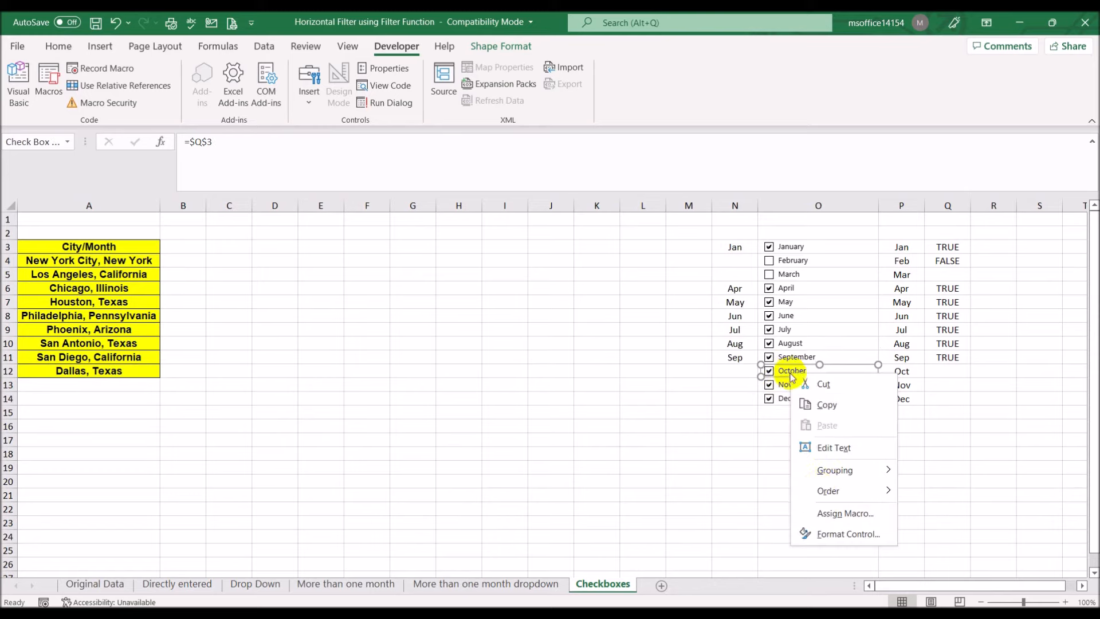
left_click(828, 538)
left_click(434, 280)
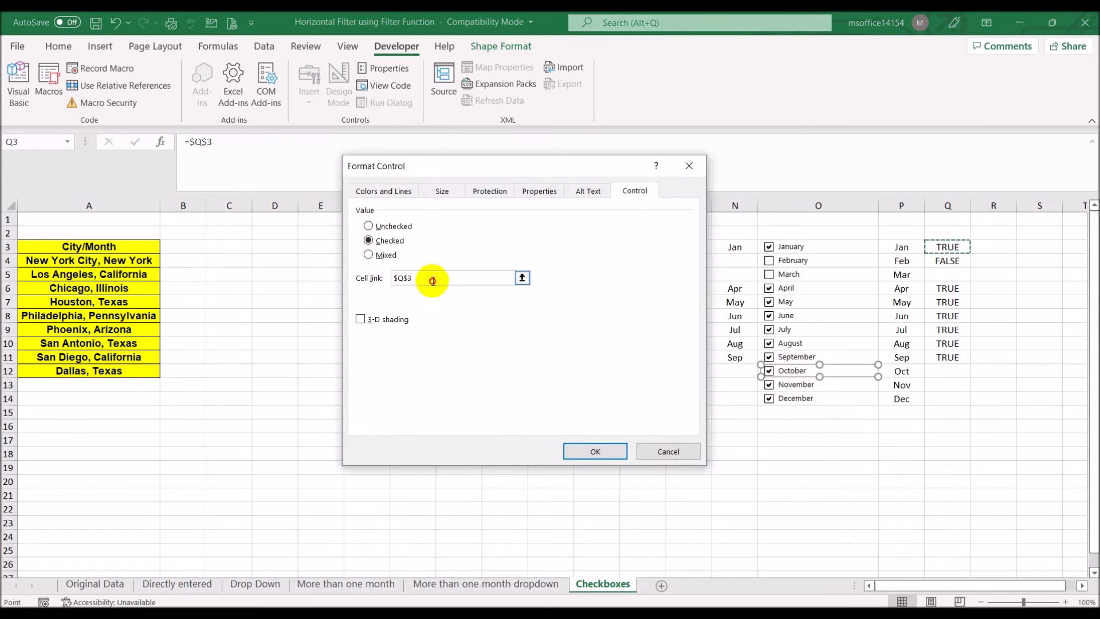
key("BackSpace")
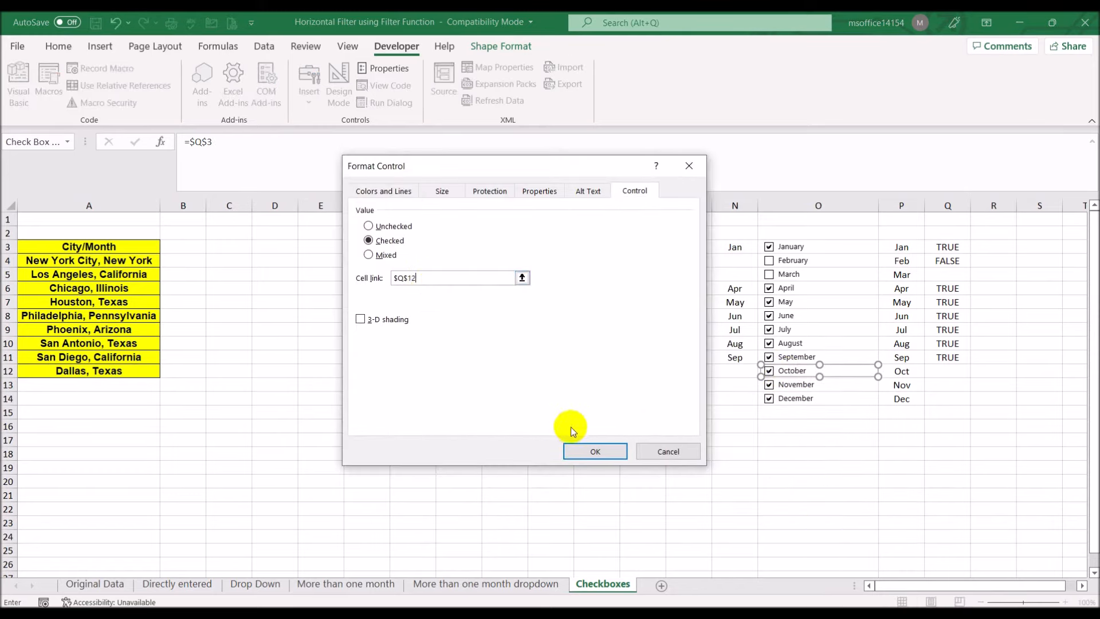
left_click(574, 451)
Change the cell link of the November checkbox in O13 to $Q$13
right_click(808, 390)
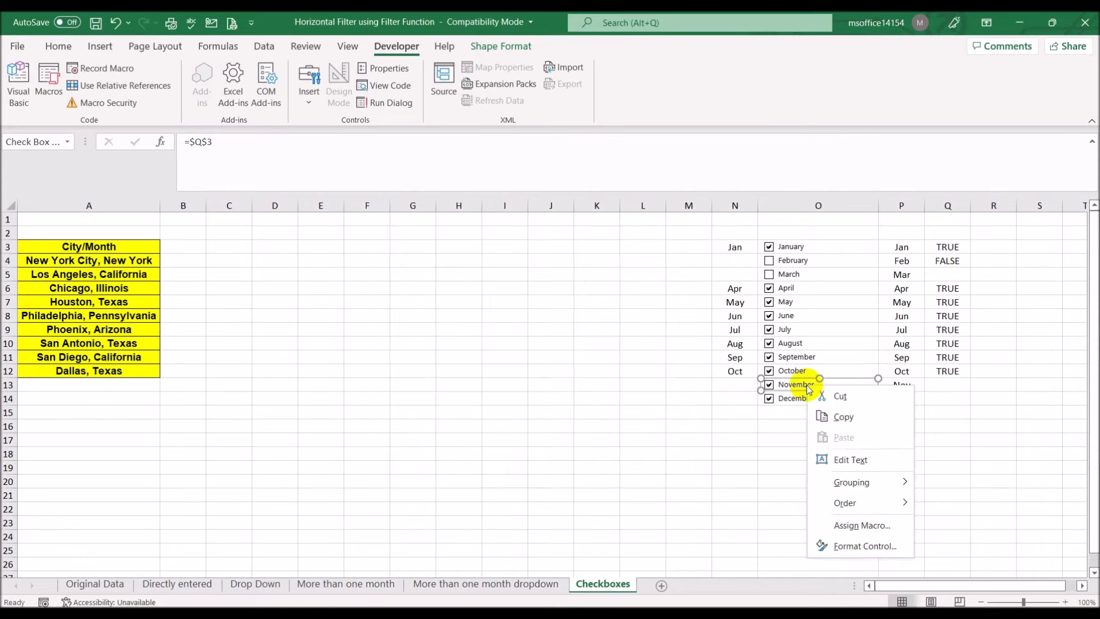
left_click(844, 543)
left_click(441, 278)
key("BackSpace")
type("13")
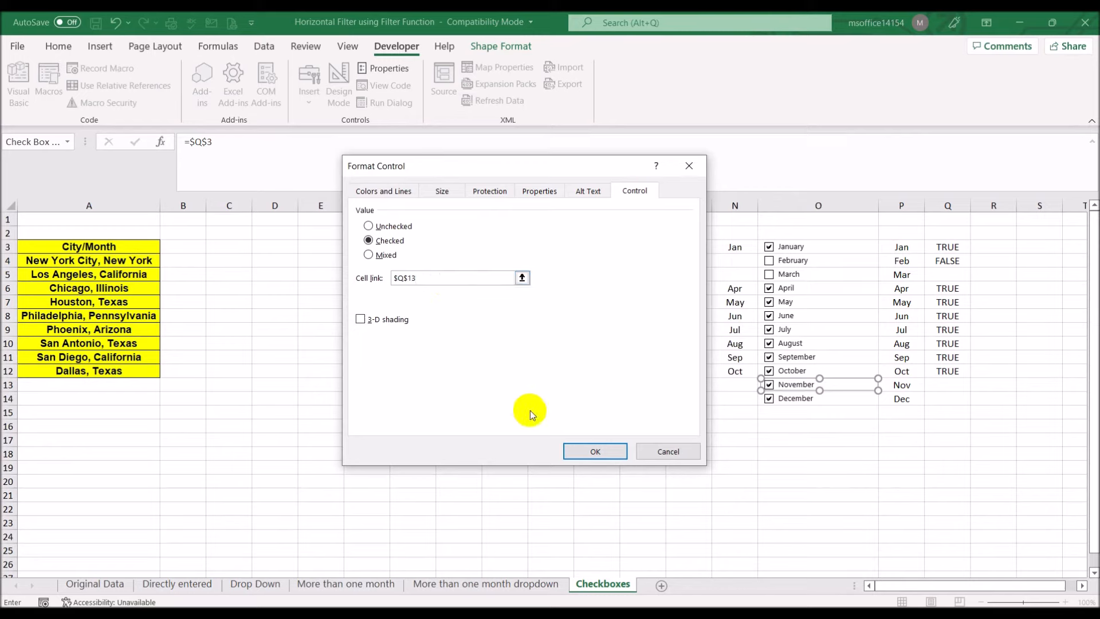
left_click(595, 452)
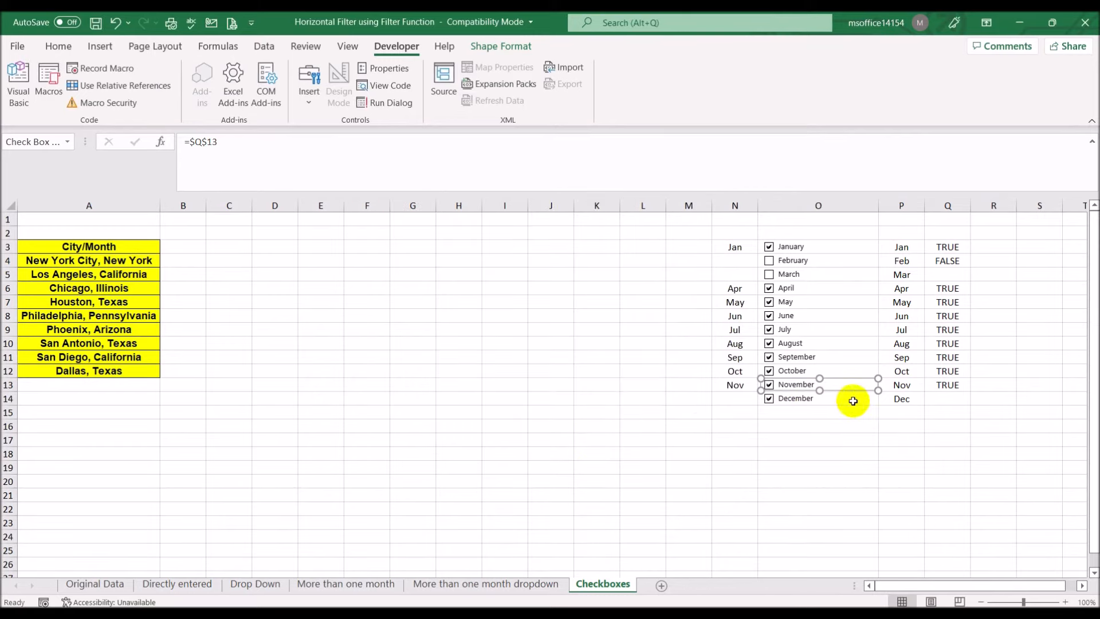
Change the cell link of the December checkbox in O14 to $Q$14
left_click(940, 399)
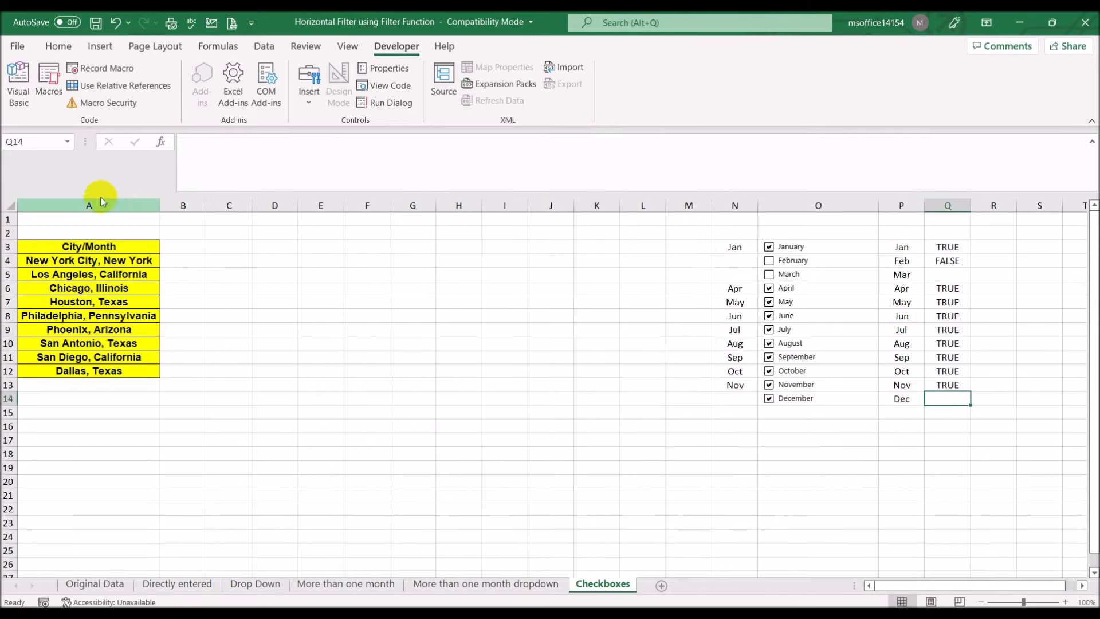
right_click(790, 400)
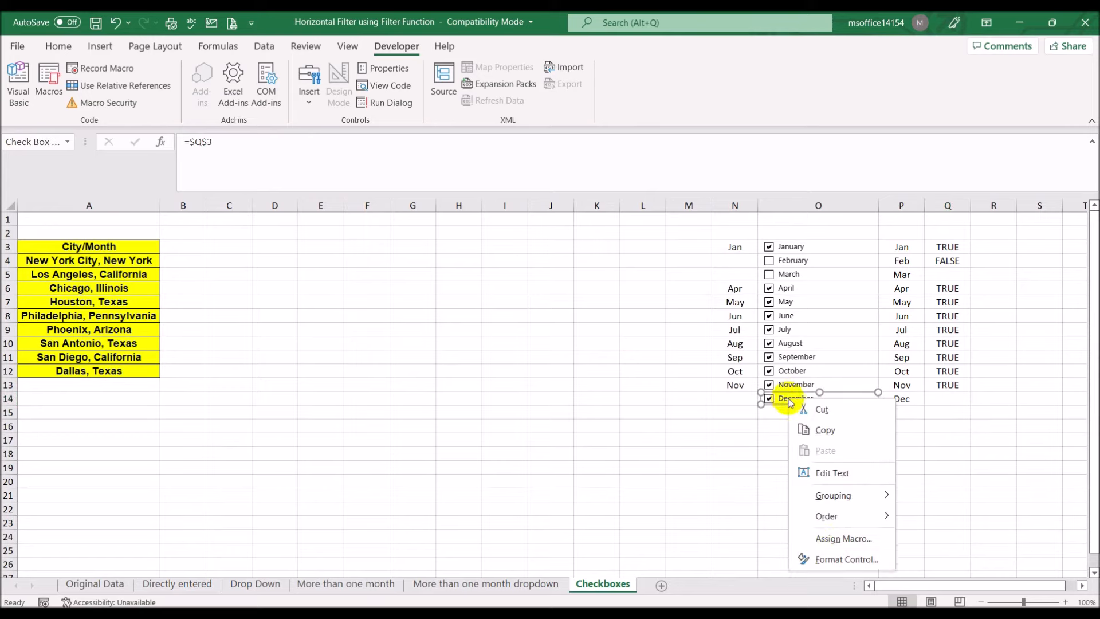
left_click(825, 559)
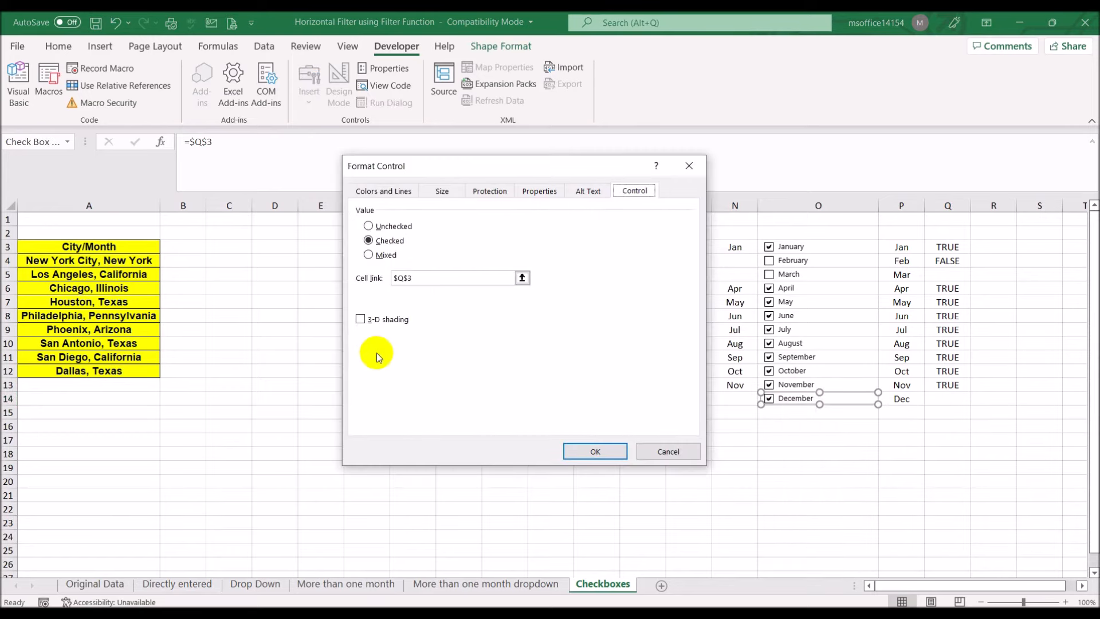
left_click(440, 277)
key("BackSpace")
type("14")
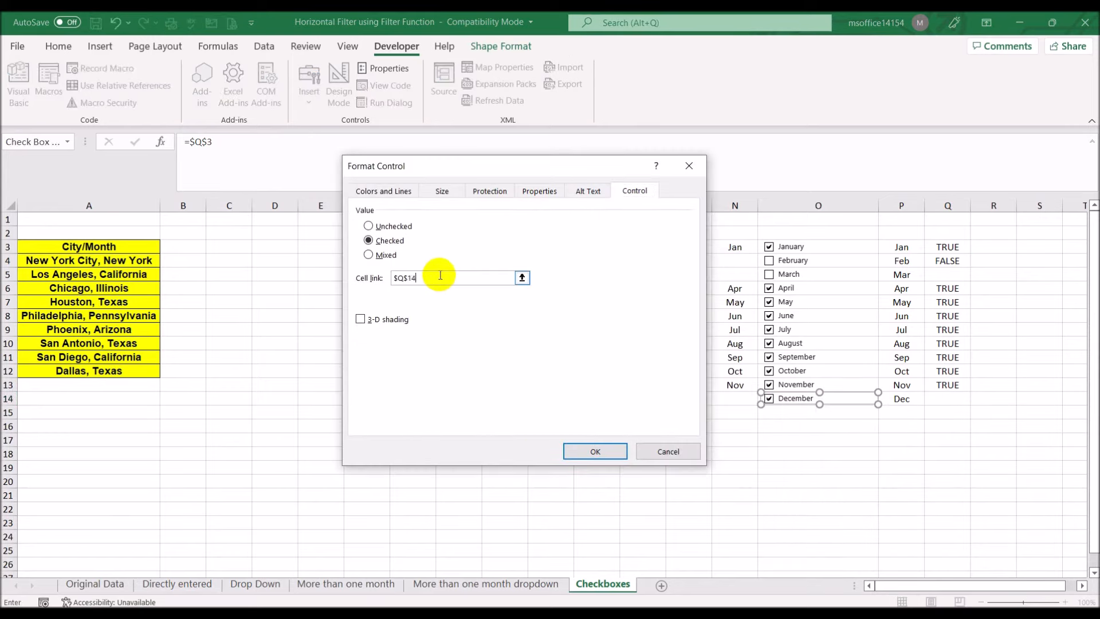
left_click(596, 451)
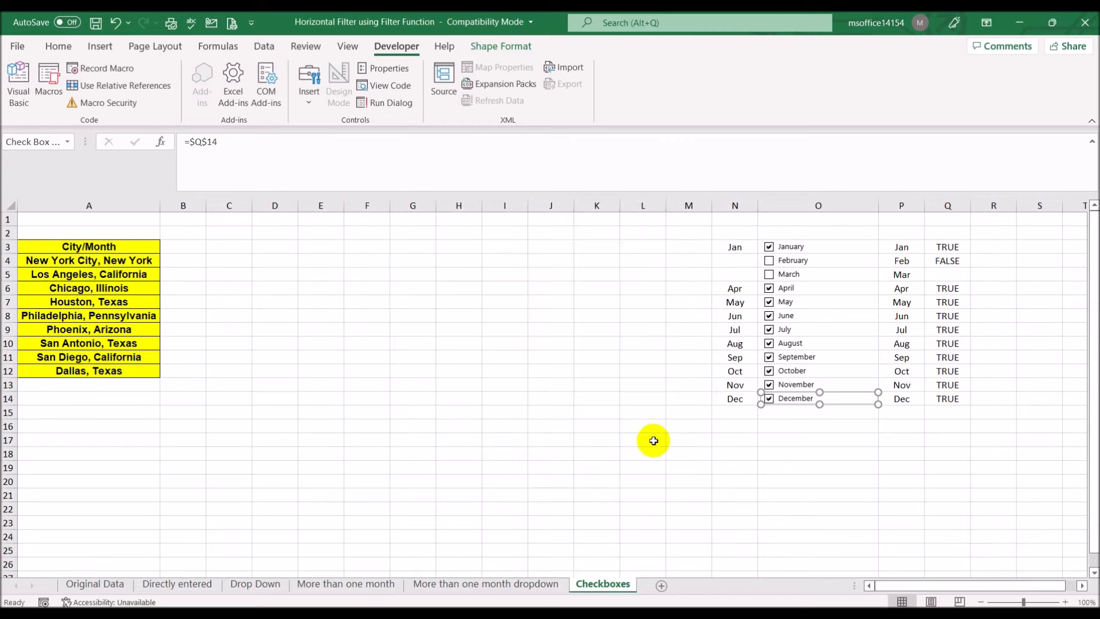
Uncheck January and April through December, and toggle March on and off, so that every month checkbox in column O is cleared
left_click(770, 247)
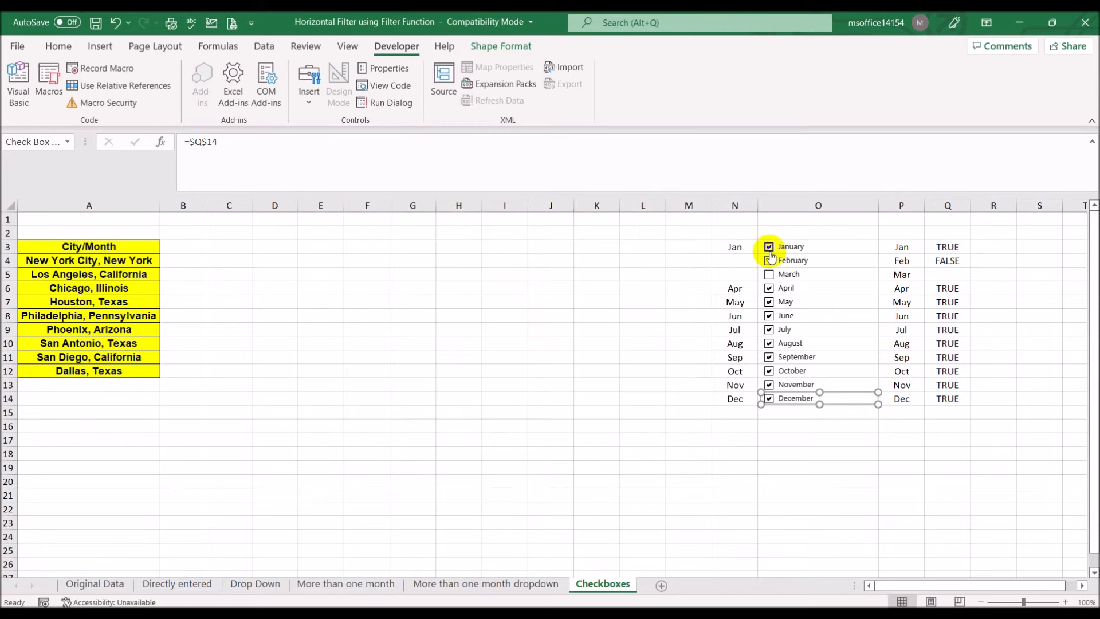
left_click(768, 294)
left_click(476, 375)
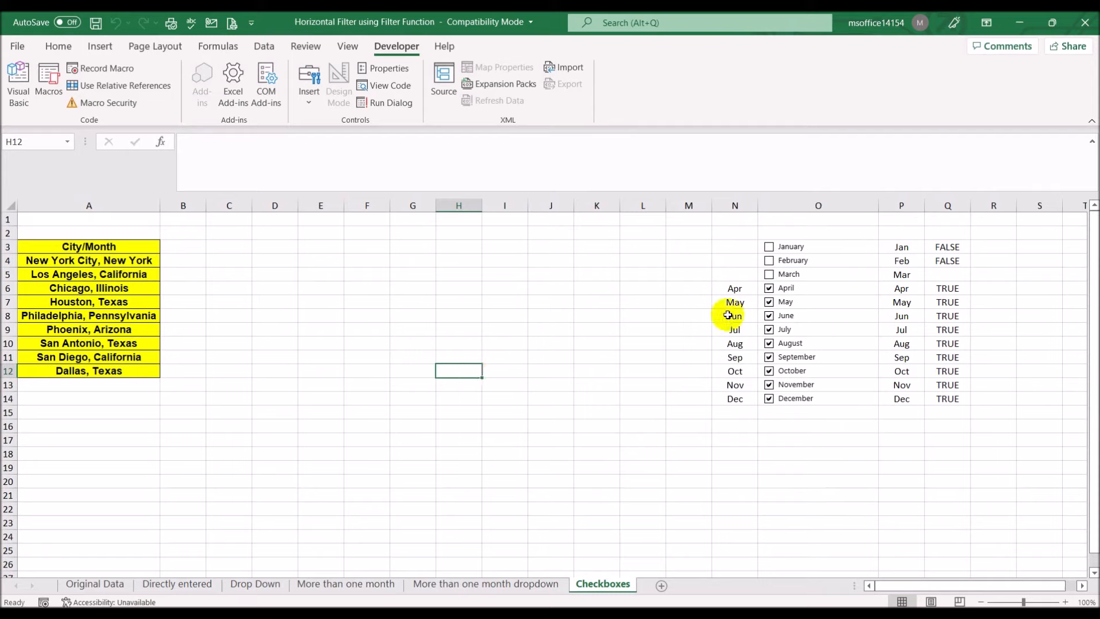
left_click(769, 288)
left_click(769, 302)
left_click(769, 316)
left_click(769, 329)
left_click(770, 343)
left_click(769, 357)
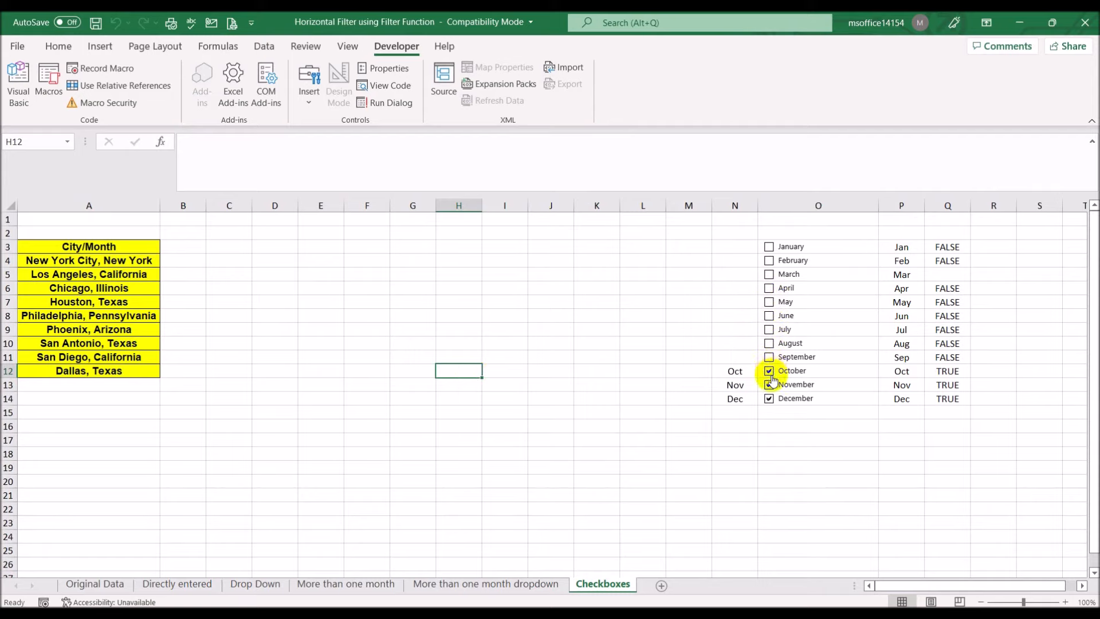
left_click(769, 371)
left_click(769, 384)
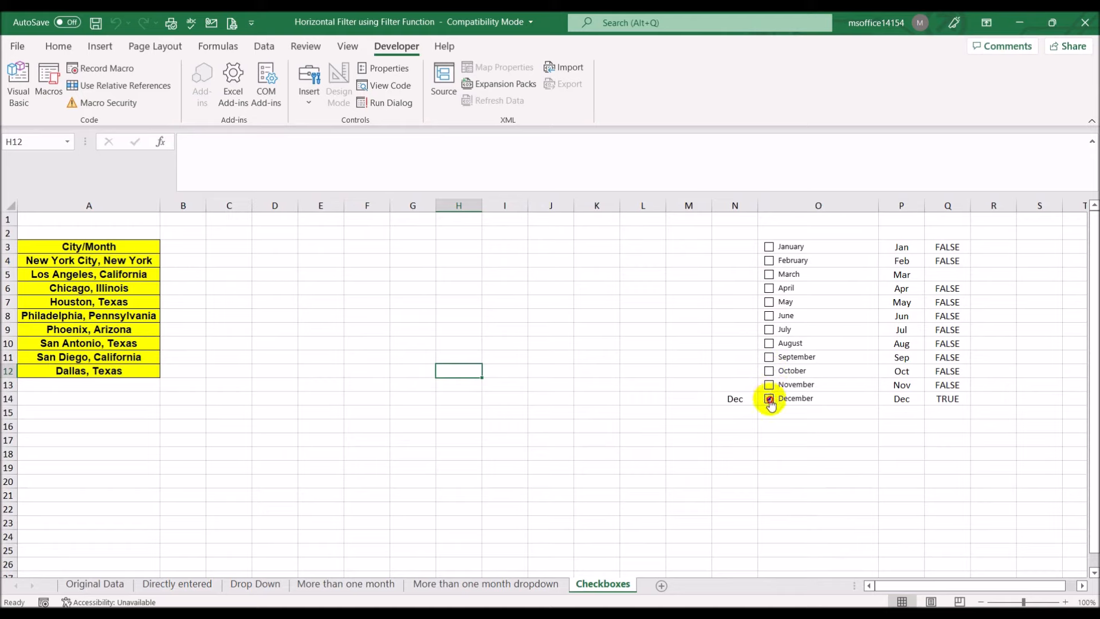
left_click(770, 399)
left_click(798, 496)
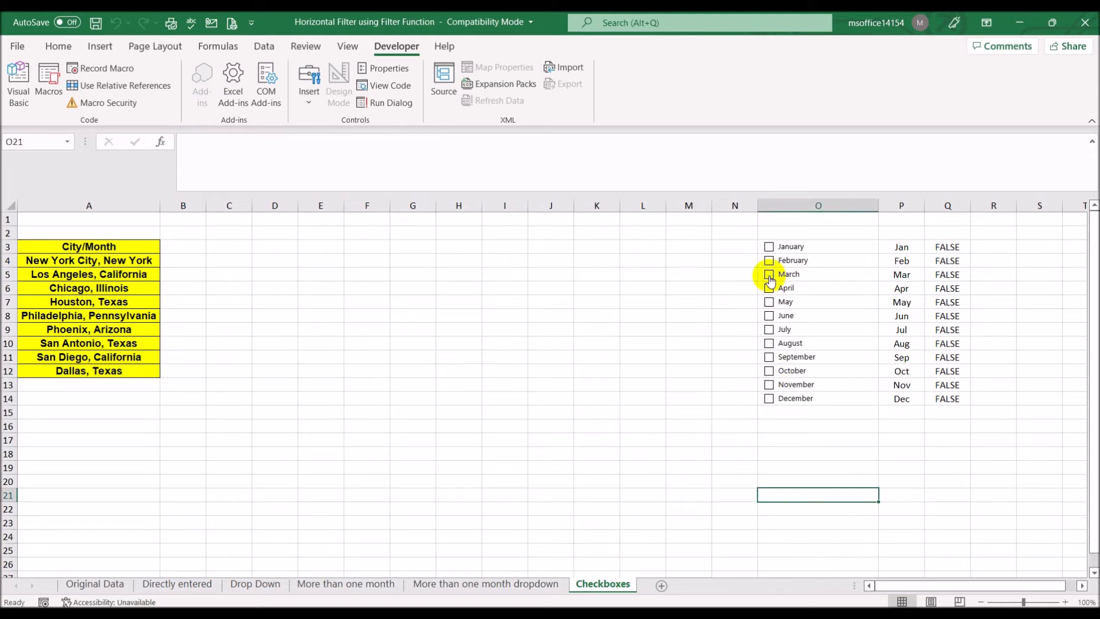
left_click(957, 452)
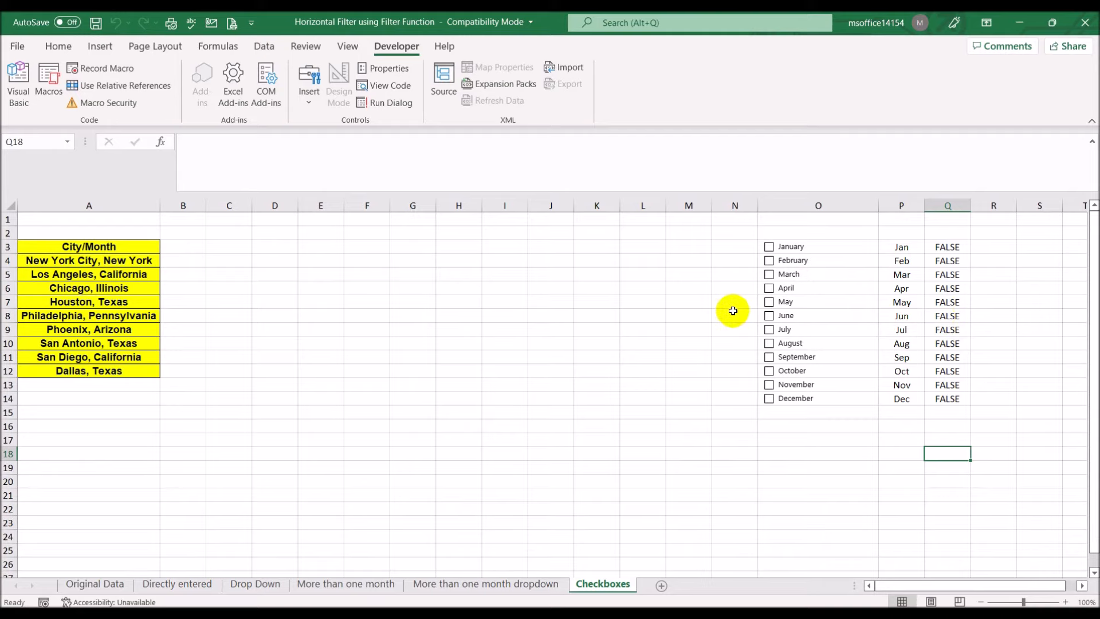
Test the linked checkboxes by ticking February, June, December and January, and clear all four again
left_click(769, 316)
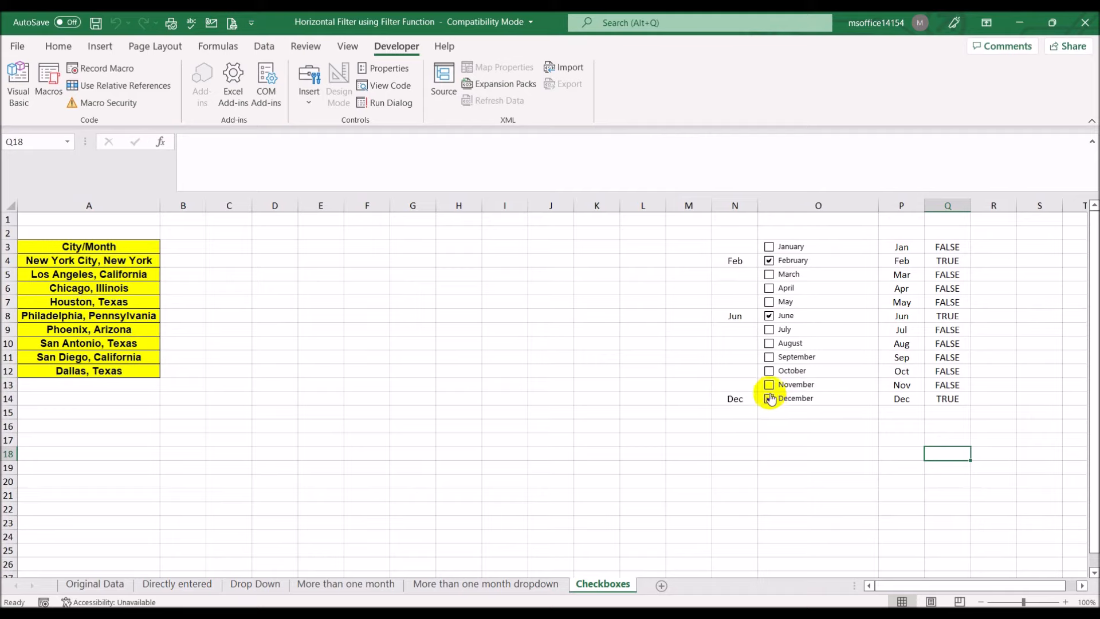
left_click(769, 247)
left_click(816, 464)
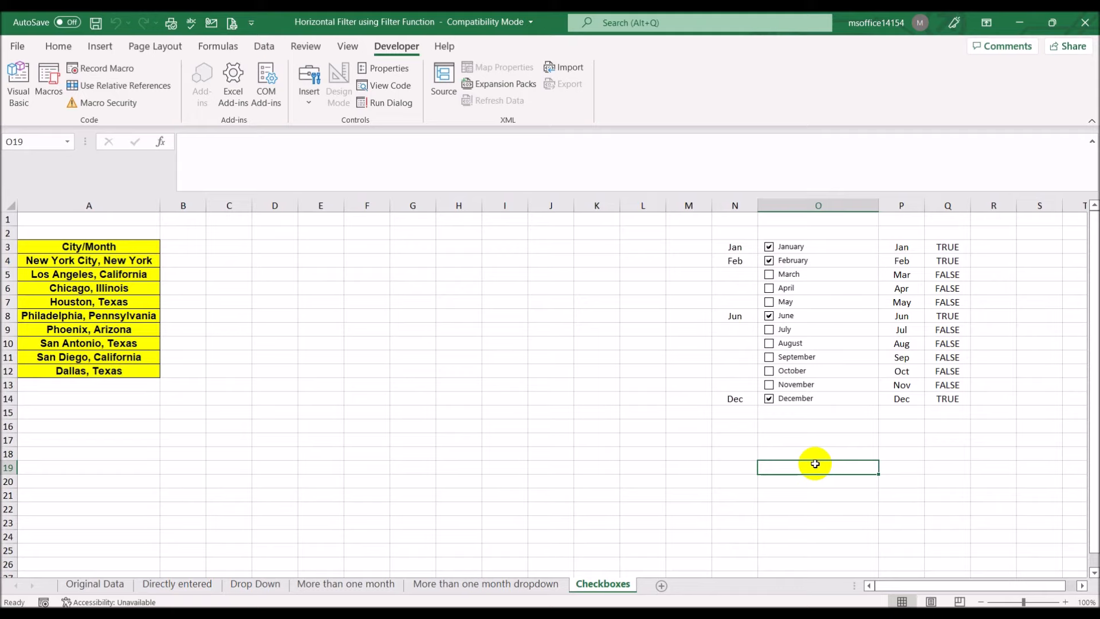
left_click(770, 247)
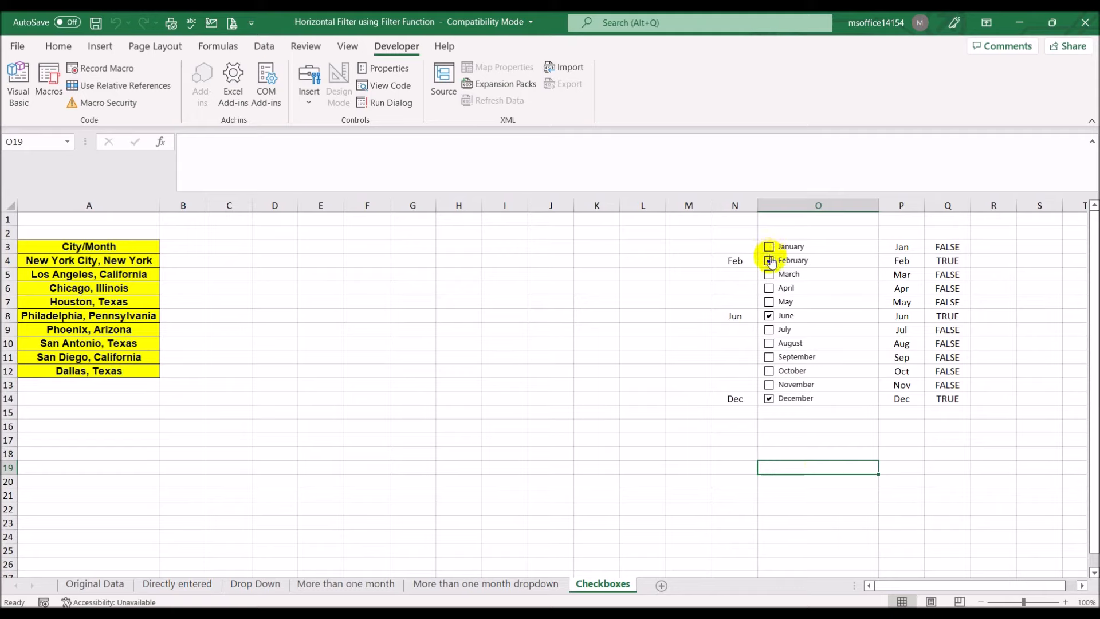
left_click(770, 260)
left_click(769, 316)
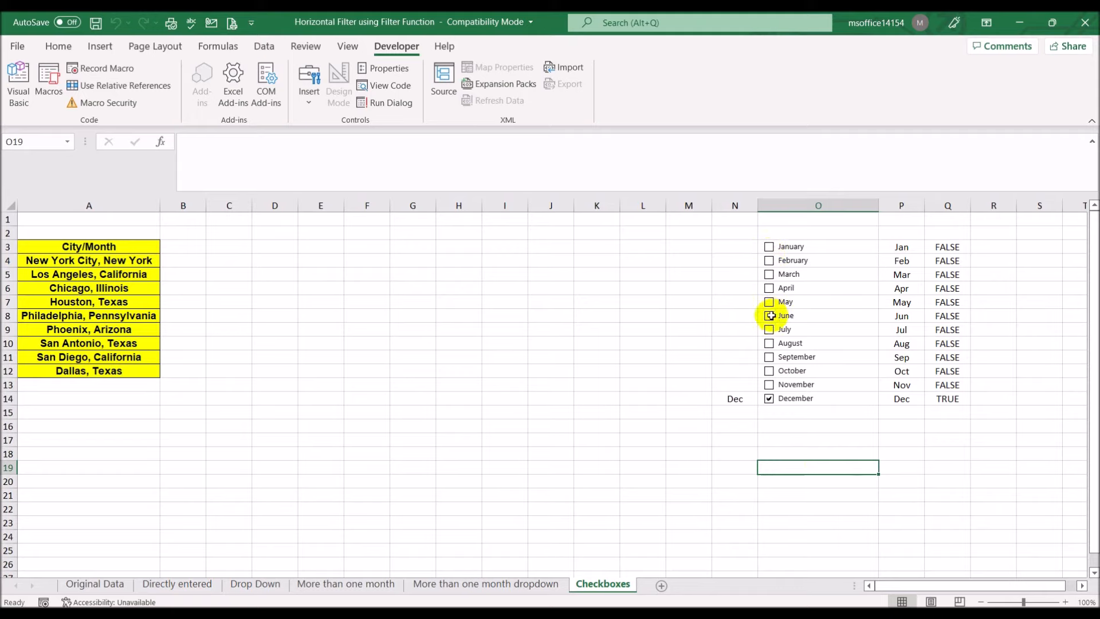
left_click(770, 398)
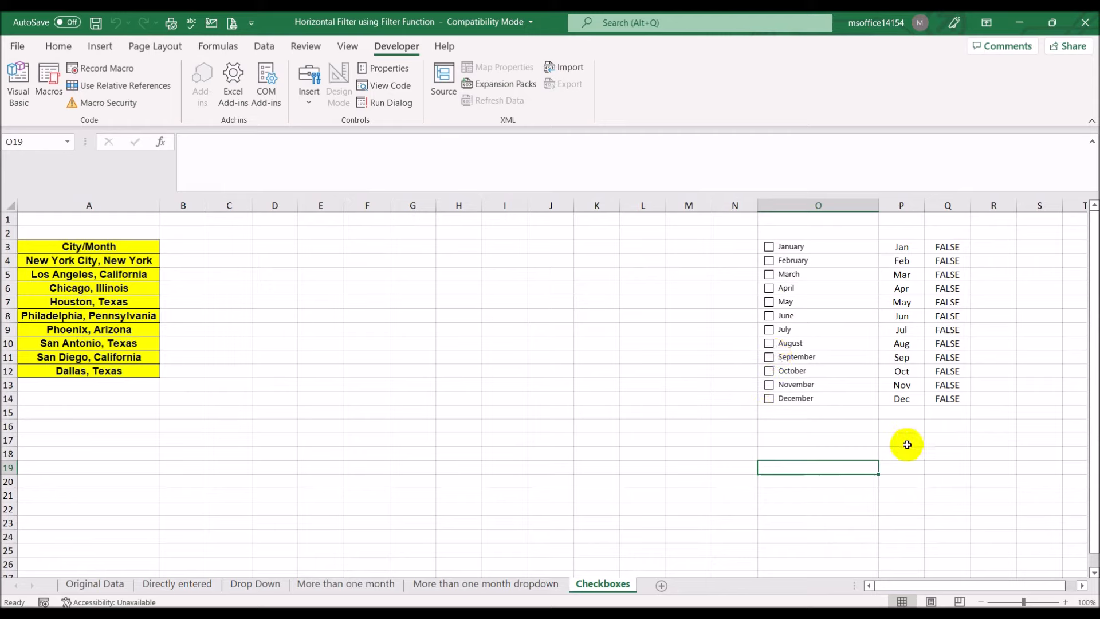
left_click(728, 205)
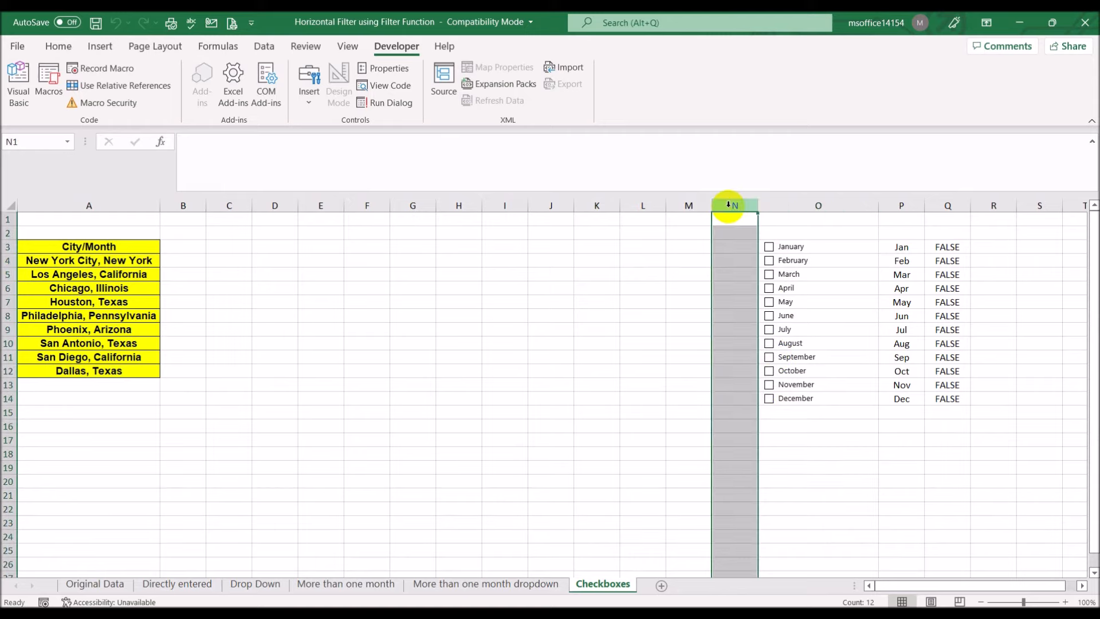
left_click(892, 201, "ctrl")
left_click(978, 472)
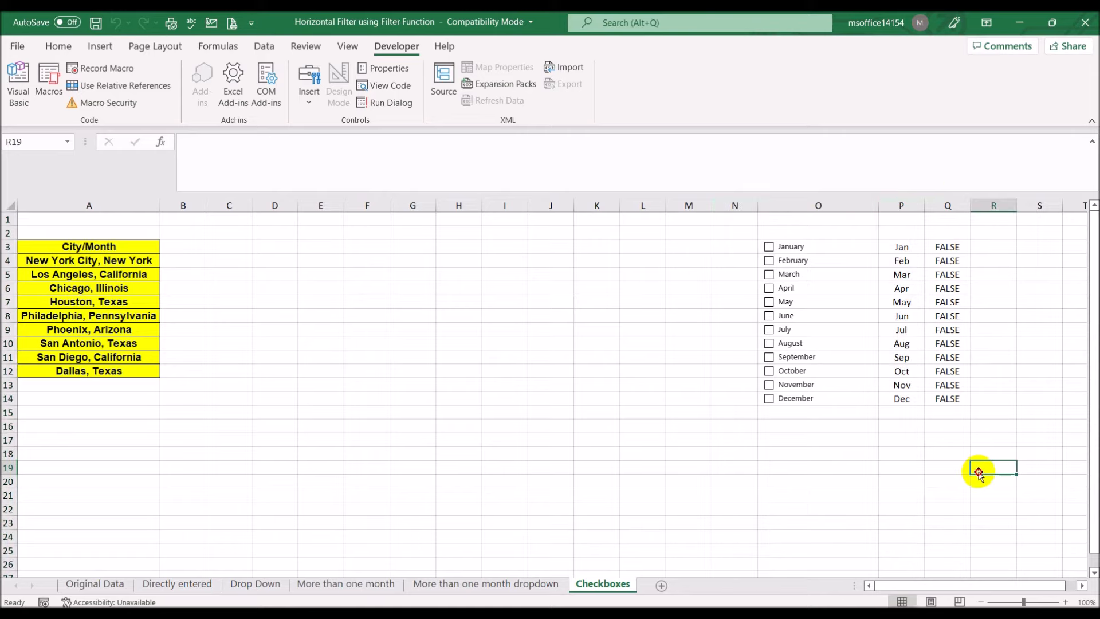
left_click(187, 245)
type("=")
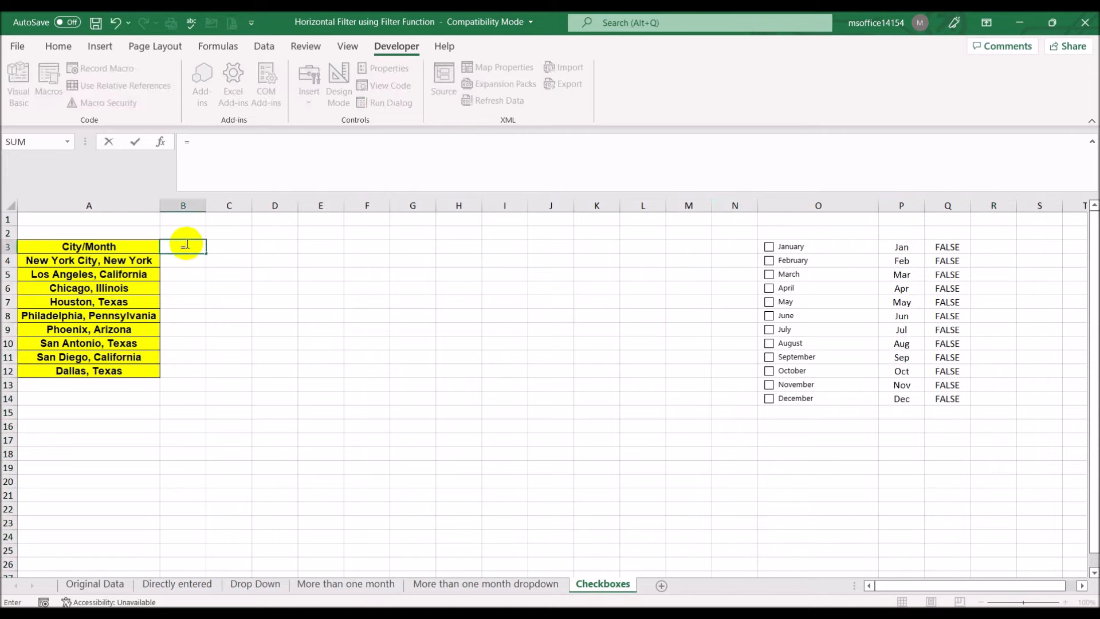
key("Escape")
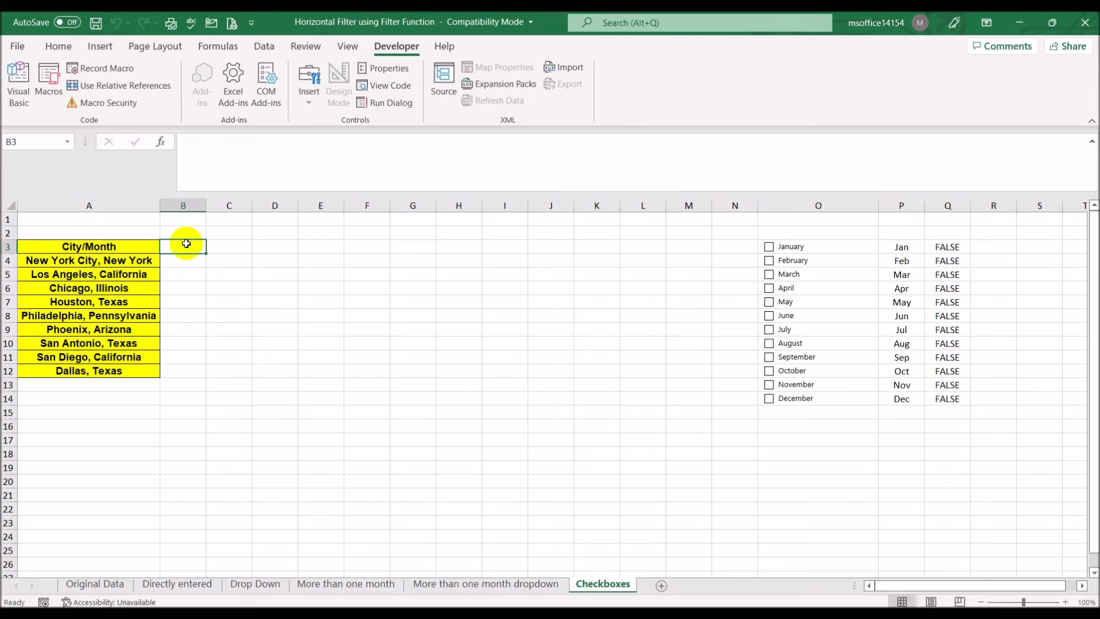
left_click(738, 201)
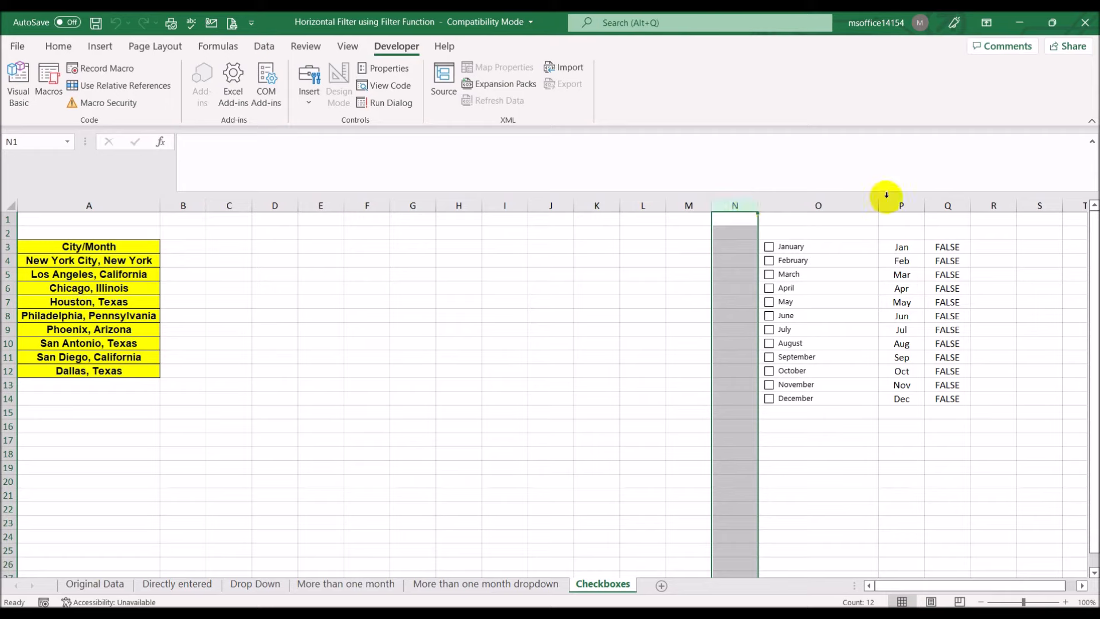
left_click(901, 204, "ctrl")
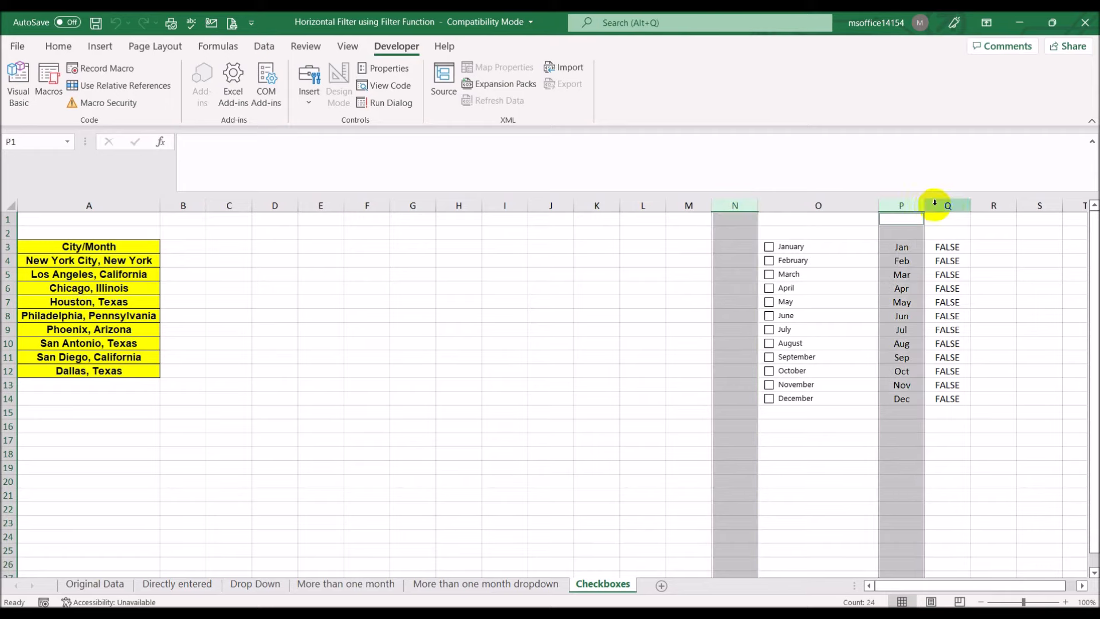
left_click(935, 203, "ctrl")
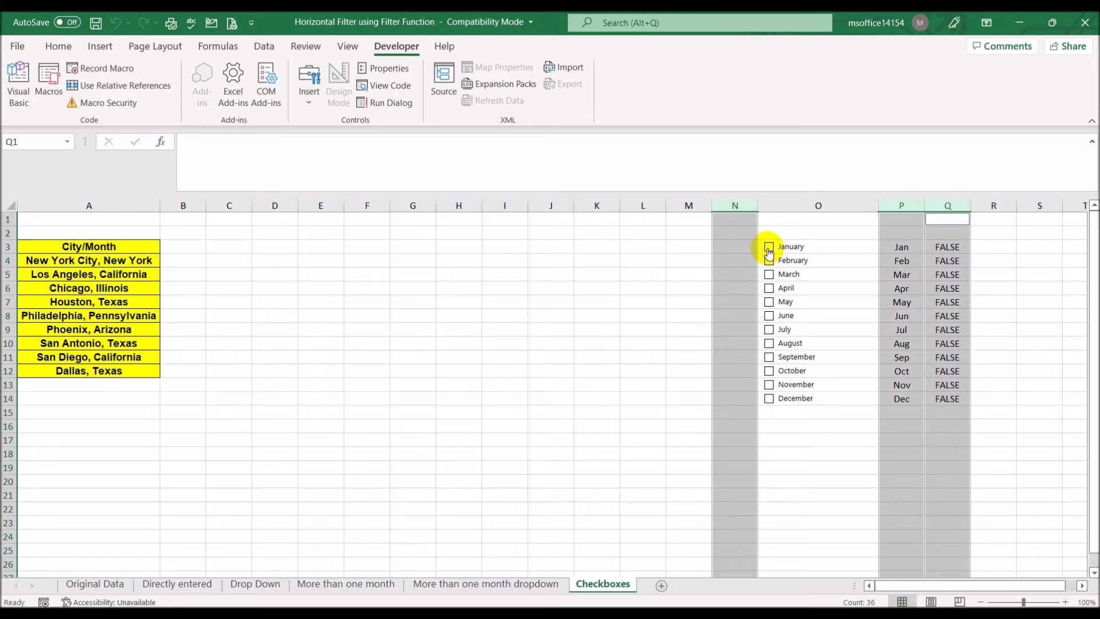
left_click(564, 496)
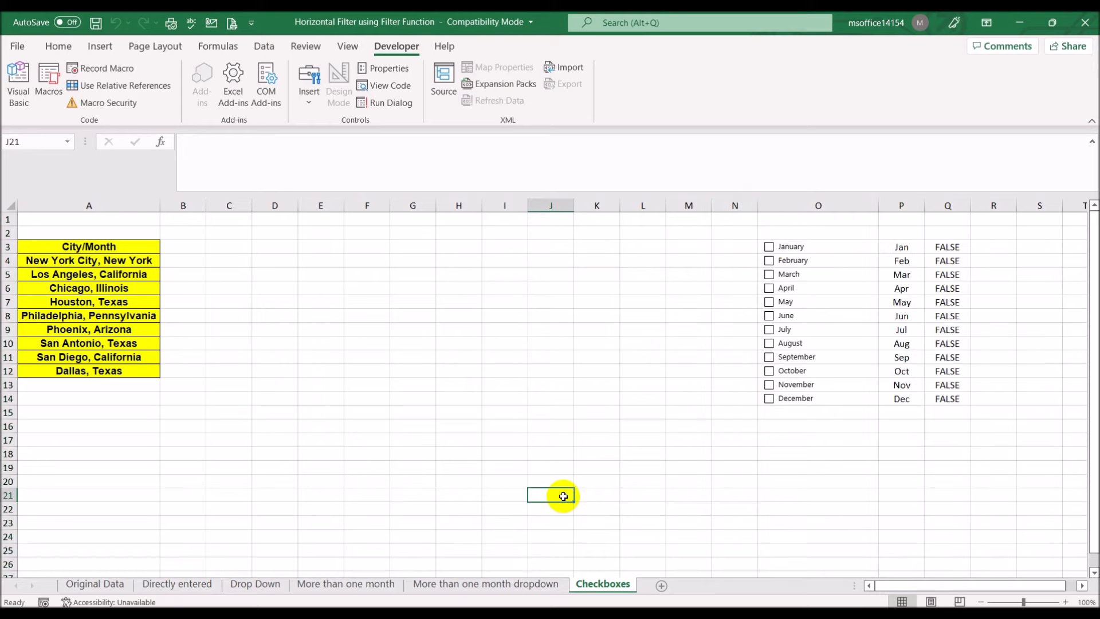
View the city and month table on the Original Data sheet, and return to the Checkboxes sheet
left_click(86, 584)
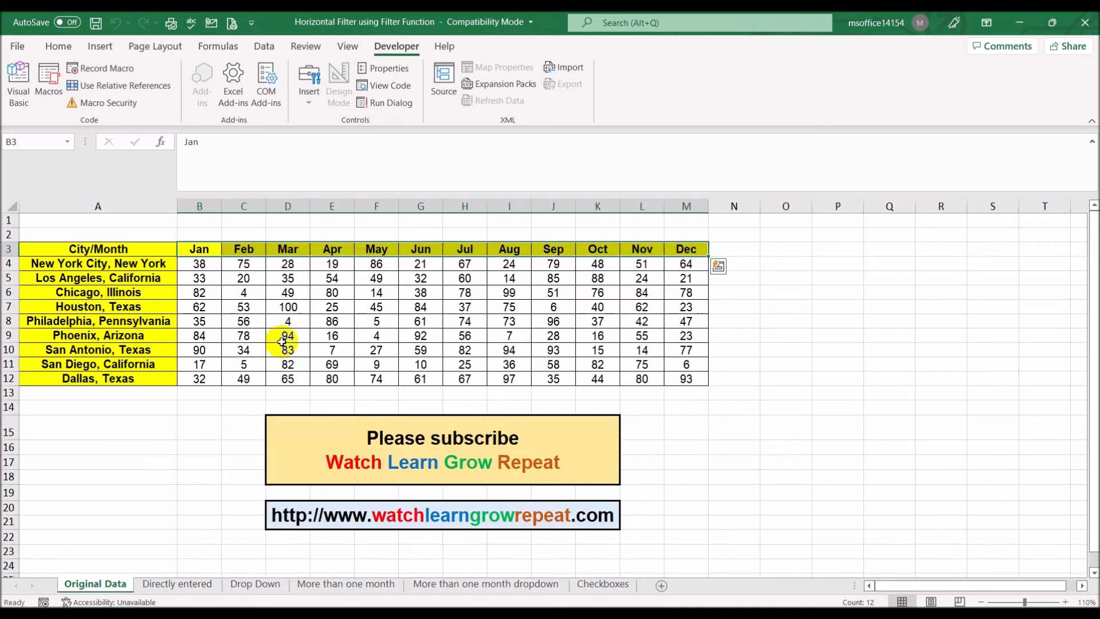
left_click(156, 446)
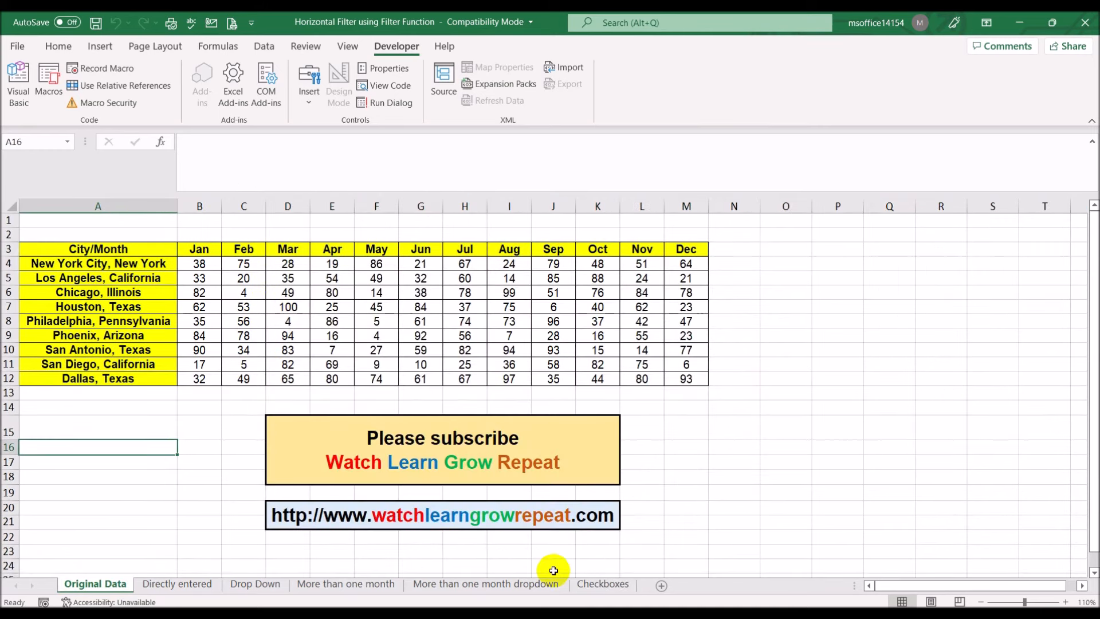
left_click(597, 584)
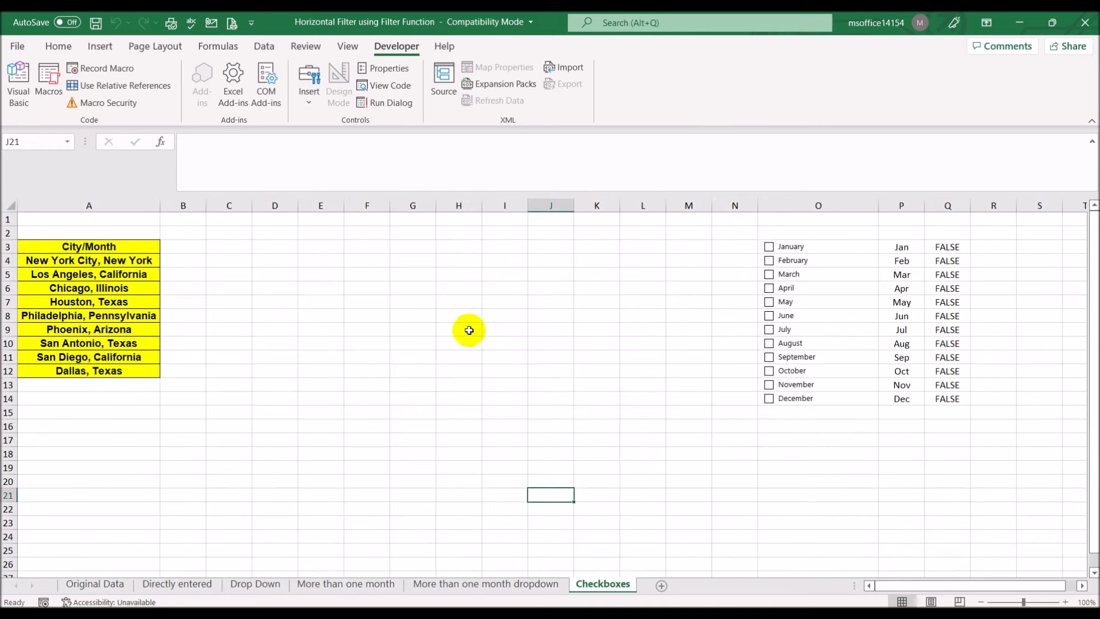
Start a FILTER formula in B3 of the Checkboxes sheet with 'Original Data'!B3:M12 as the array
left_click(181, 246)
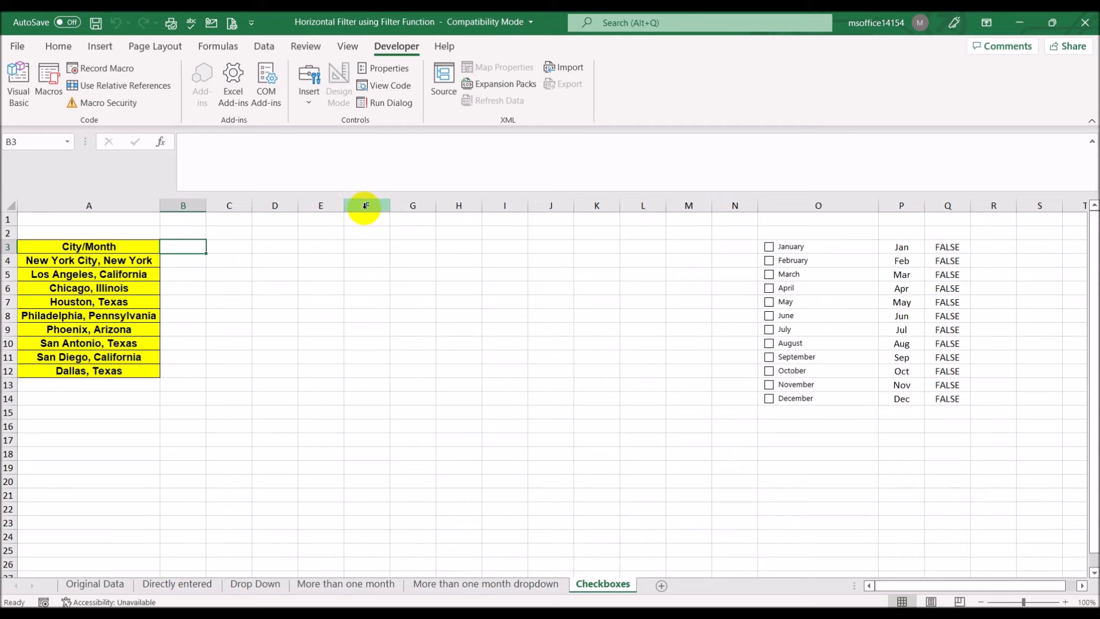
type("=fil")
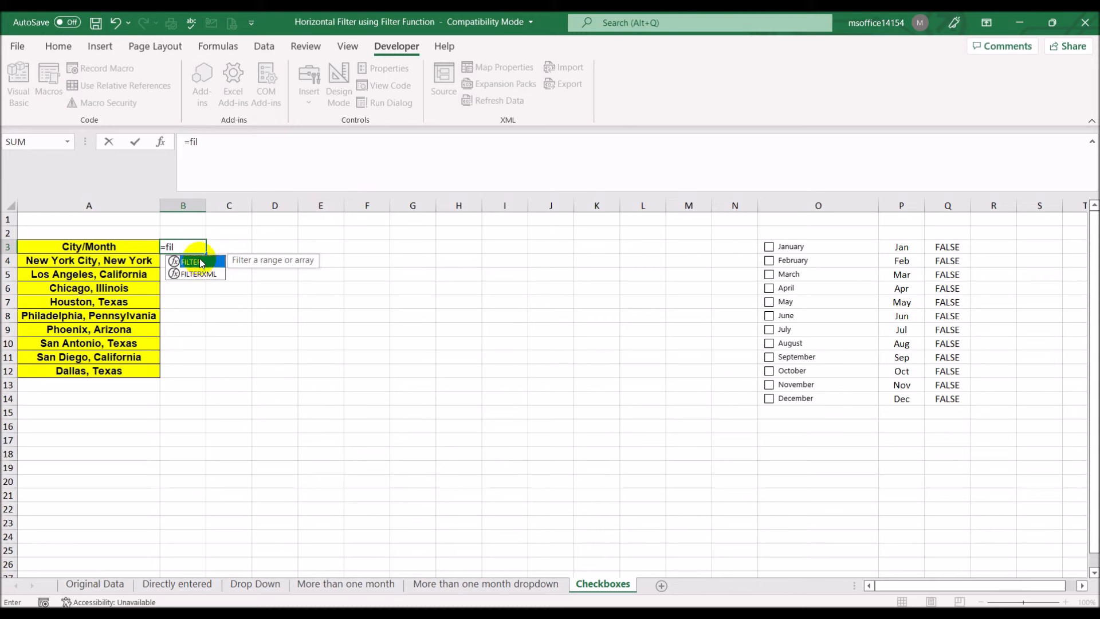
double_click(197, 262)
left_click(118, 585)
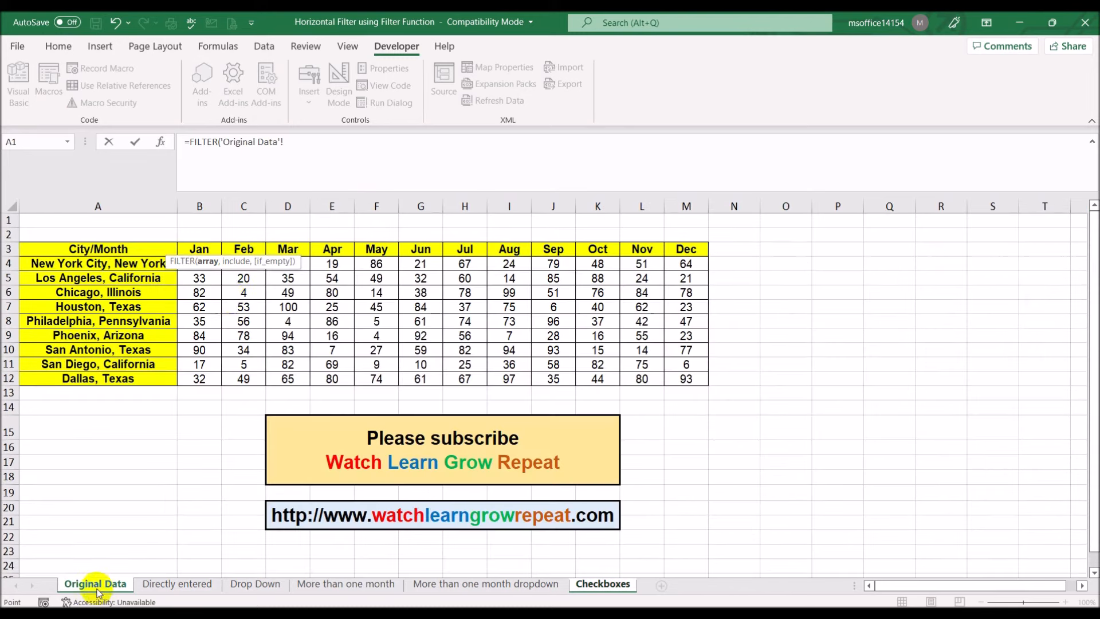
left_click_drag(200, 249, 676, 379)
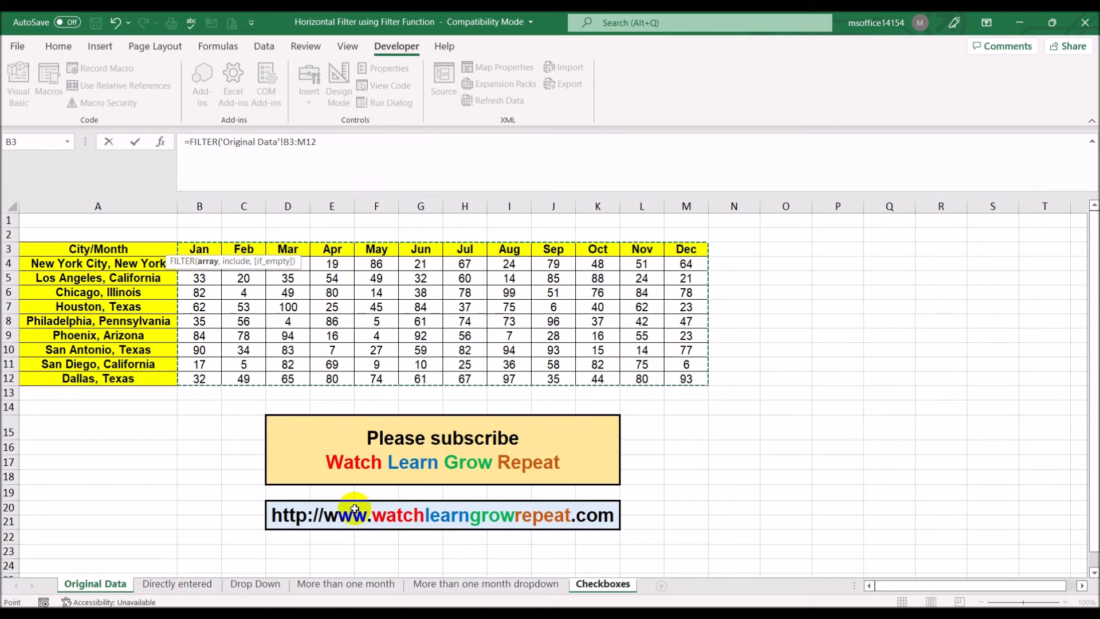
type(",")
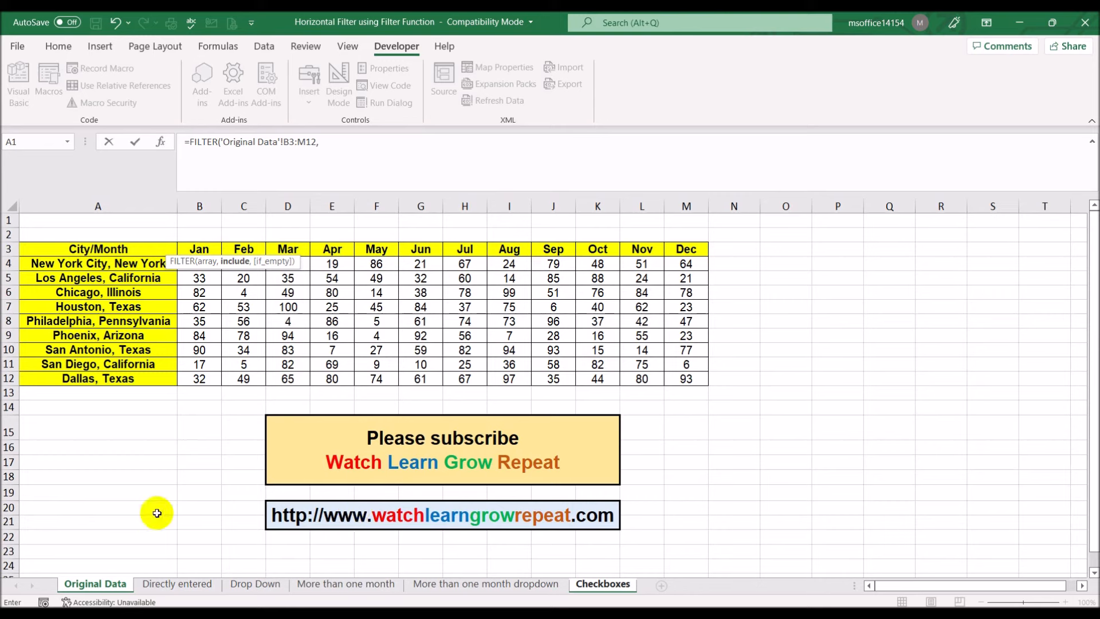
Add the include condition 'Original Data'!B3:M3=Checkboxes!N3 to the FILTER formula
left_click(629, 586)
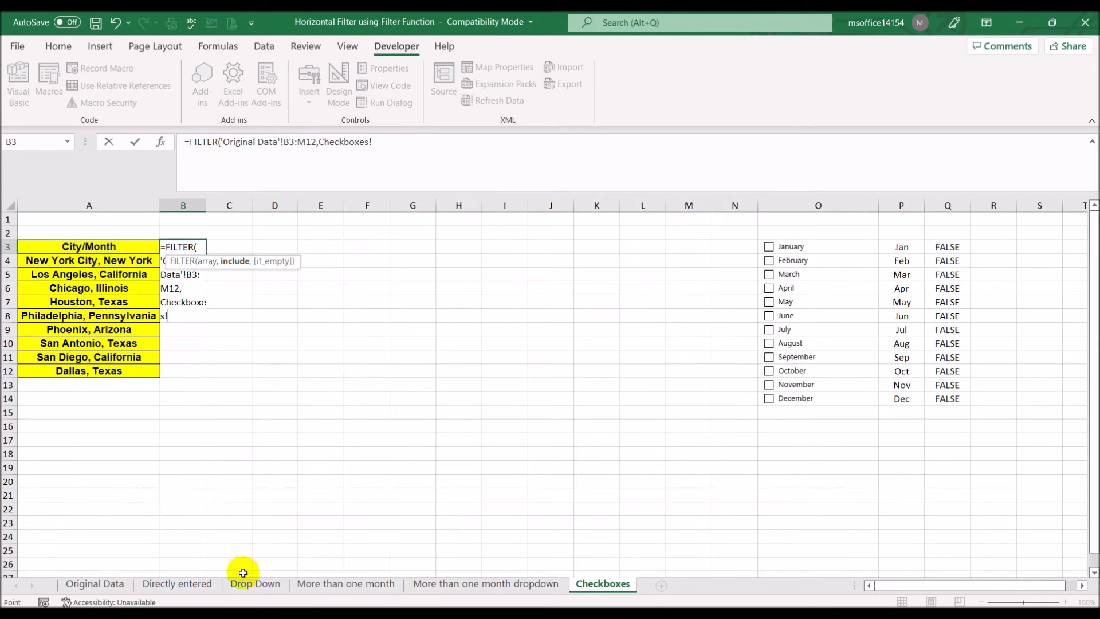
left_click(94, 584)
left_click_drag(219, 255, 675, 247)
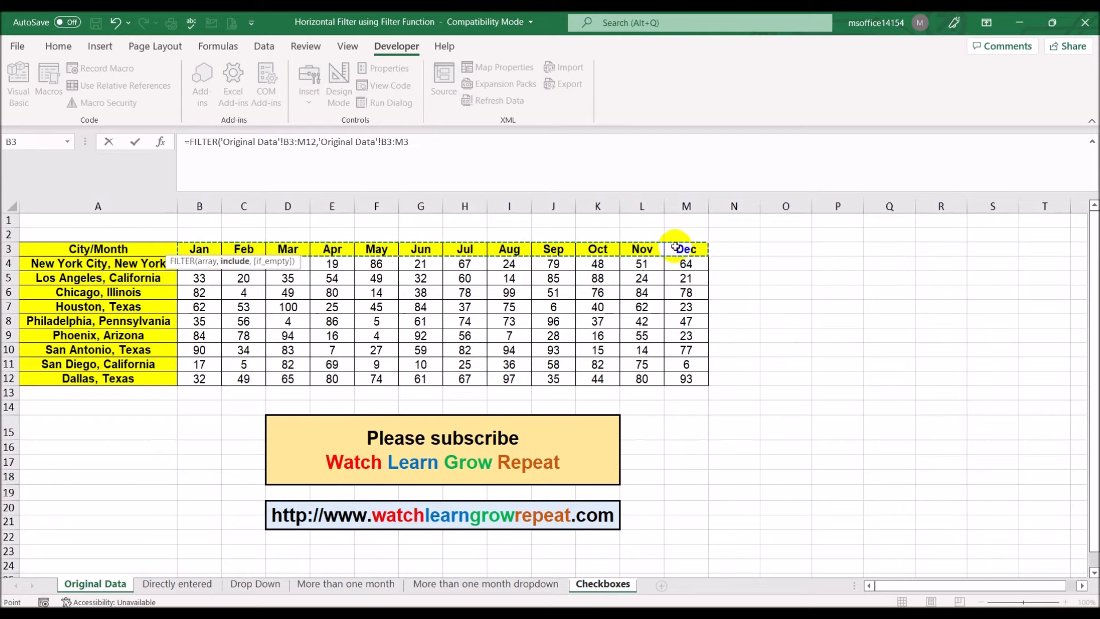
type("=")
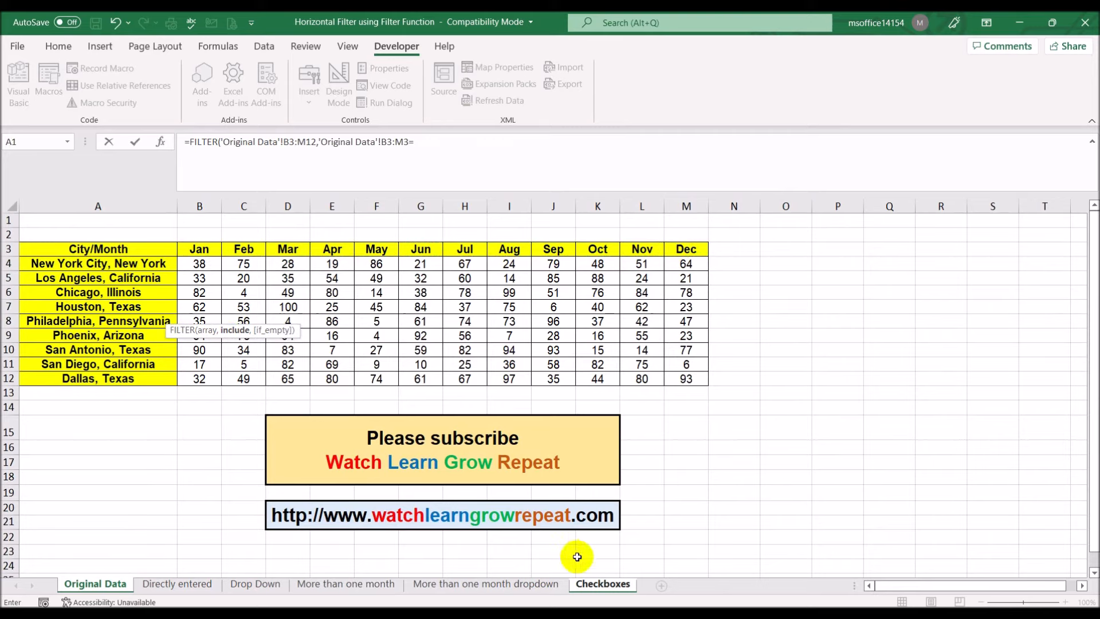
left_click(599, 585)
left_click(736, 248)
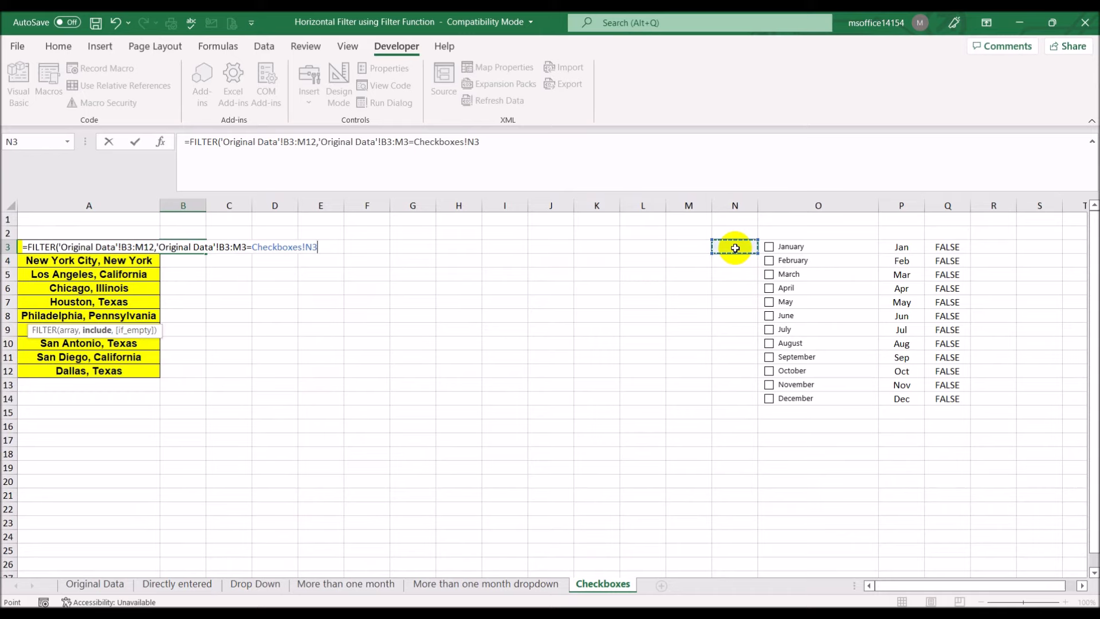
Set the formula's if_empty argument to "Result not found" and enter the completed formula in B3
type(",\"Resu")
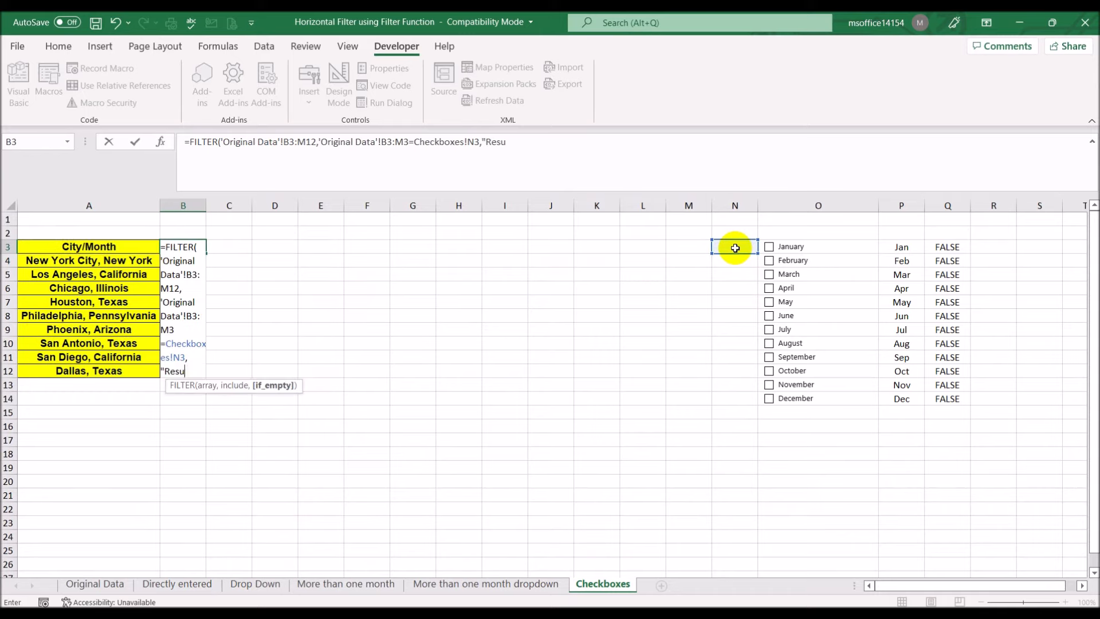
type("lt nt found\"")
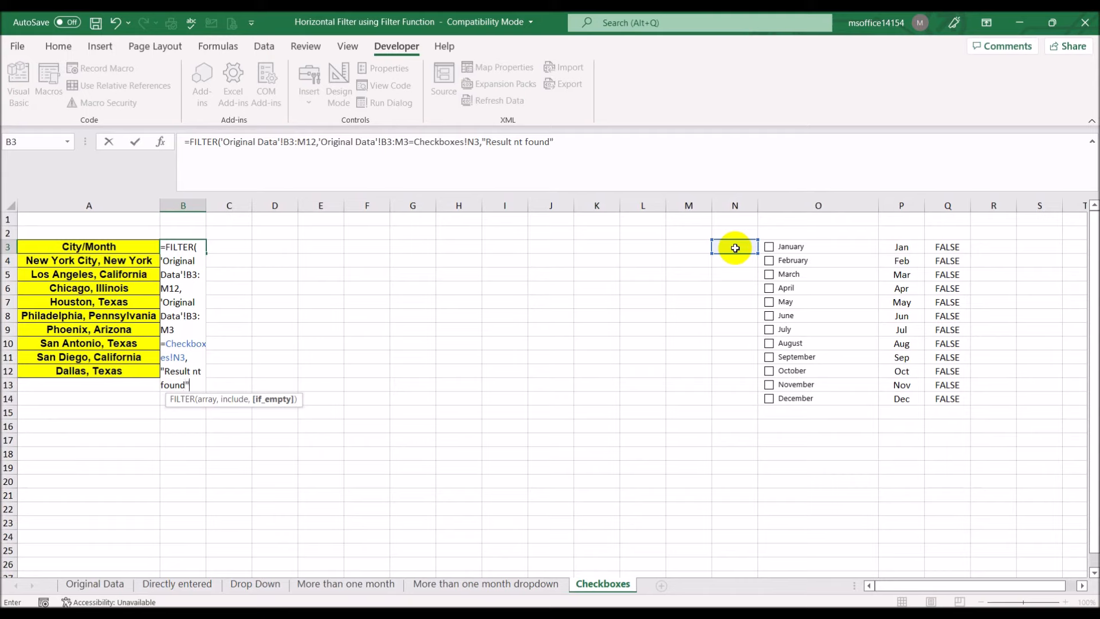
type(")")
left_click(520, 142)
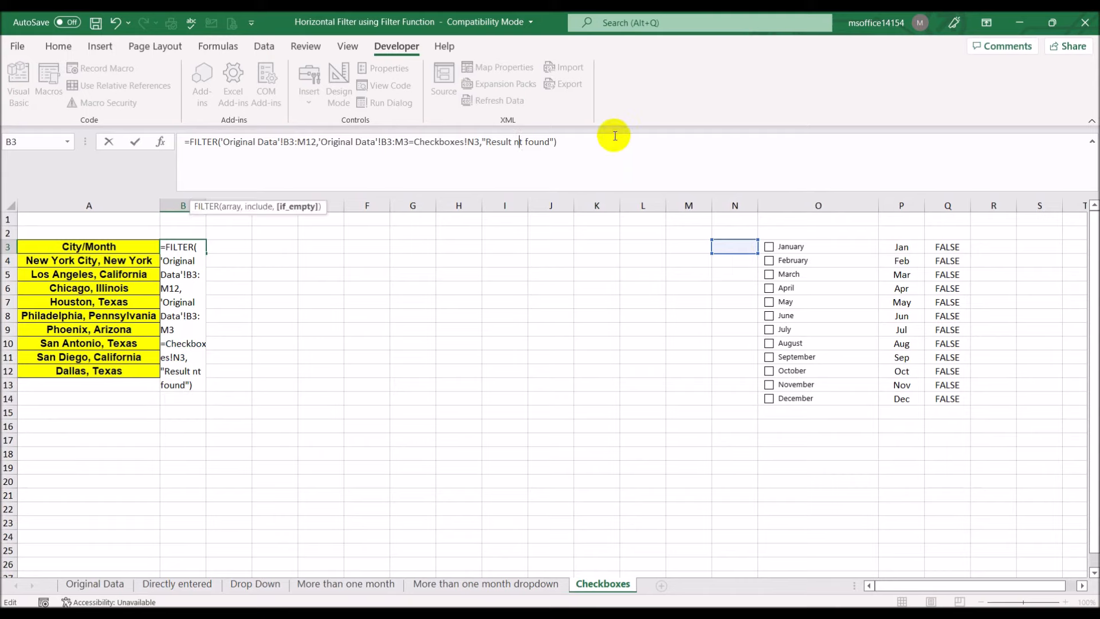
type("o")
key("Return")
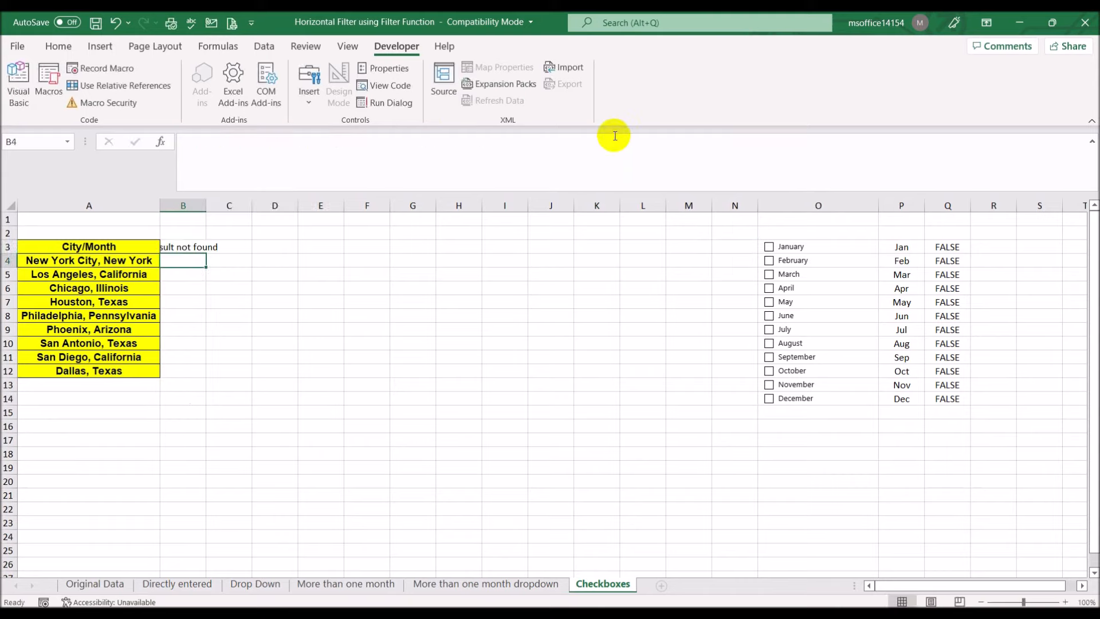
Autofit column B's width and test the filter by ticking and clearing the January checkbox
double_click(207, 204)
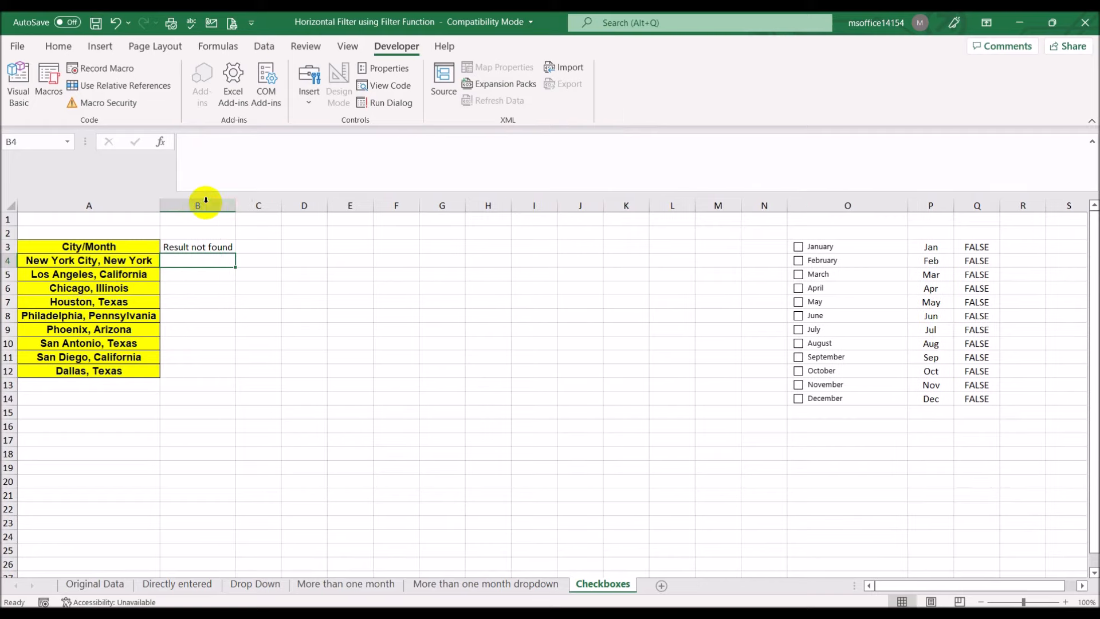
left_click(798, 248)
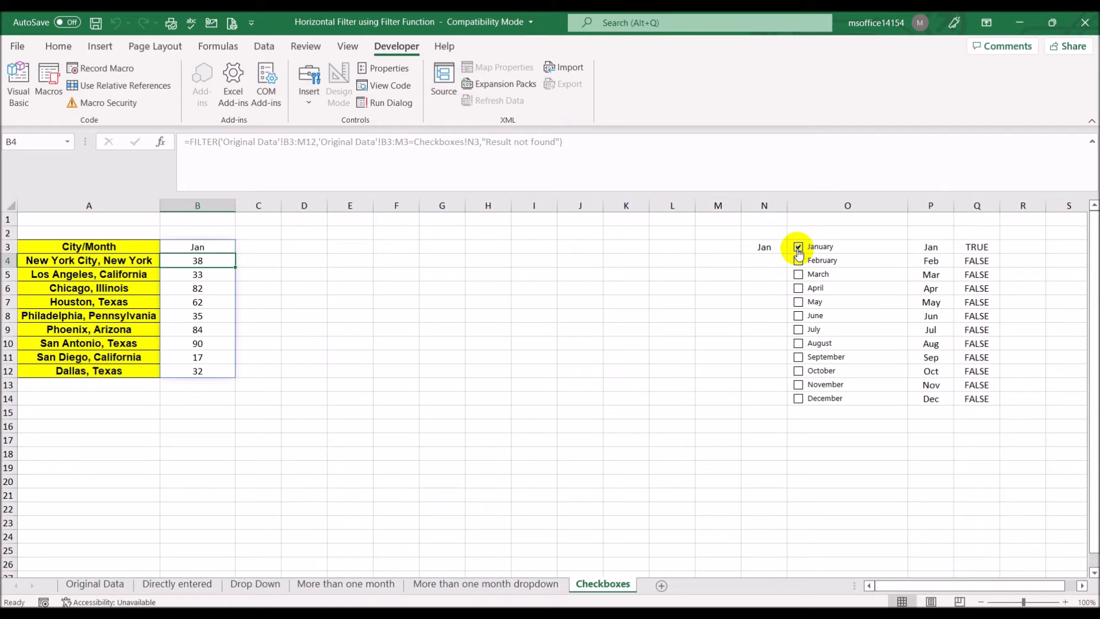
left_click(798, 248)
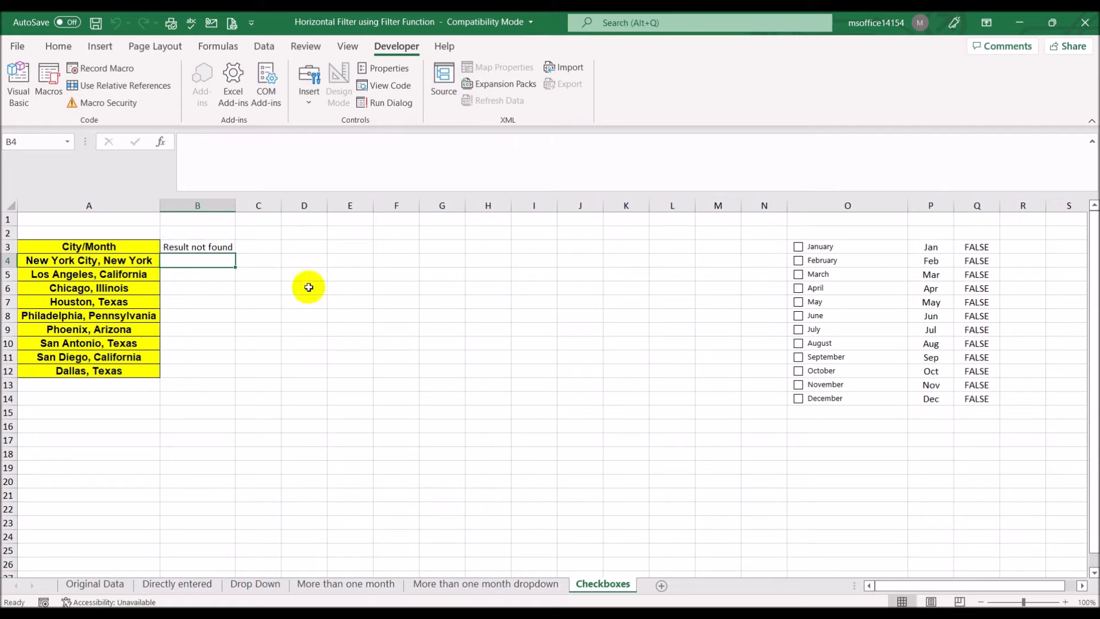
Enclose the include condition of the B3 formula in parentheses and copy the whole bracketed condition
left_click(214, 246)
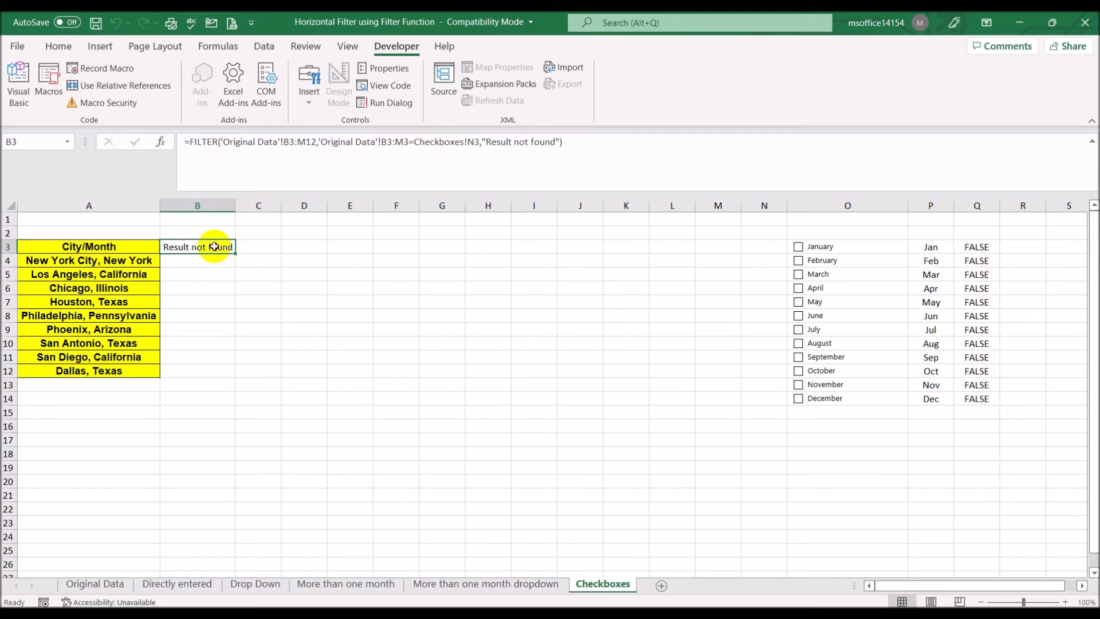
left_click(320, 141)
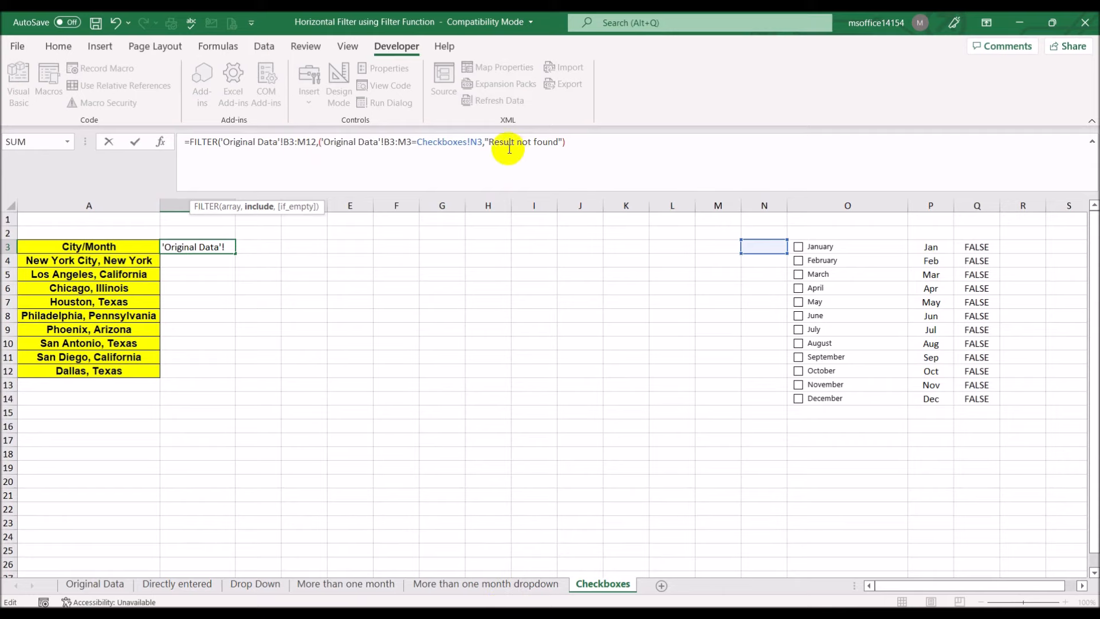
left_click(480, 140)
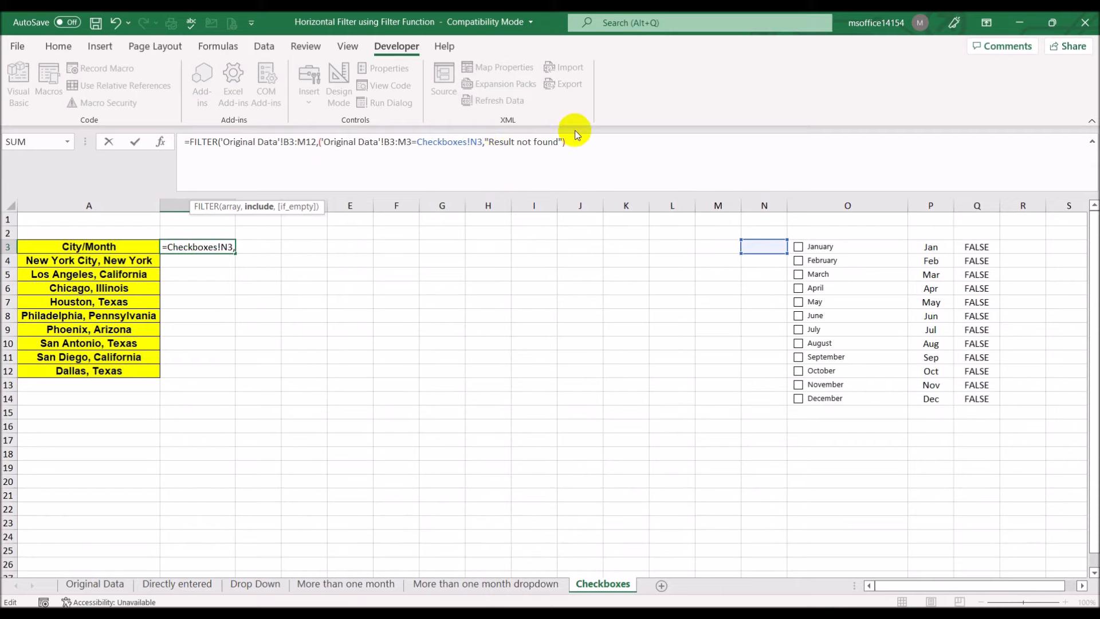
type(")")
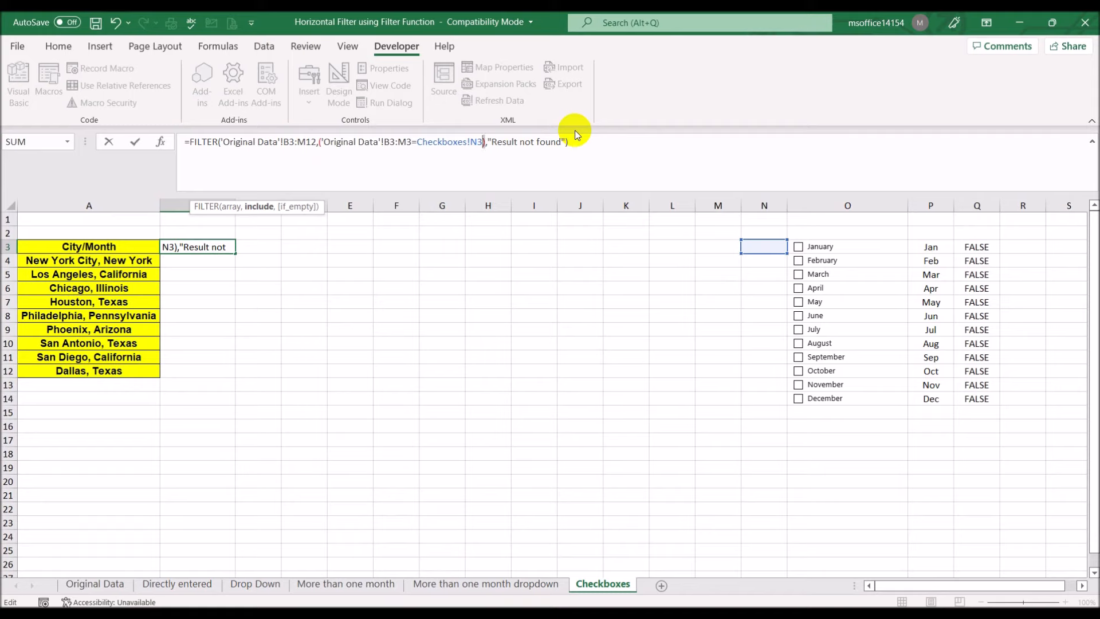
key("shift+Left")
key("shift+Left")
key("shift+Left")
key("shift+Left")
key("shift+Left")
key("shift+Left")
key("shift+Left")
key("shift+Left")
key("shift+Left")
key("shift+Left")
key("shift+Left")
key("shift+Left")
key("shift+Left")
key("shift+Left")
key("shift+Left")
key("shift+Left")
key("shift+Left")
key("shift+Left")
key("shift+Left")
key("shift+Left")
key("ctrl+c")
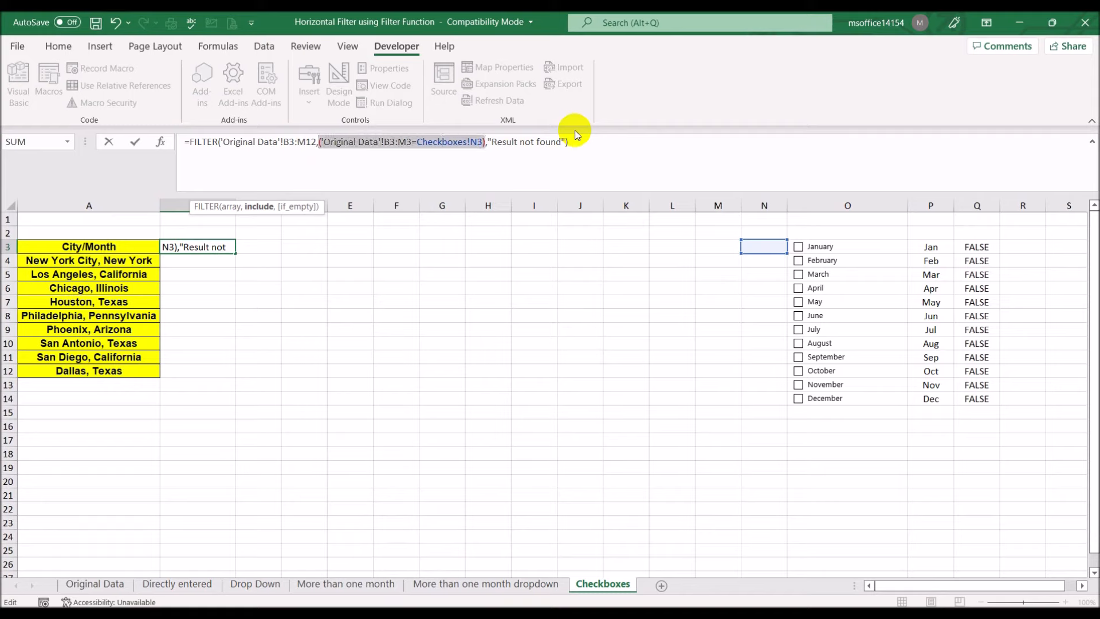
Add a second include condition with +, pasting the copied one and changing its reference to Checkboxes!N4
left_click(485, 143)
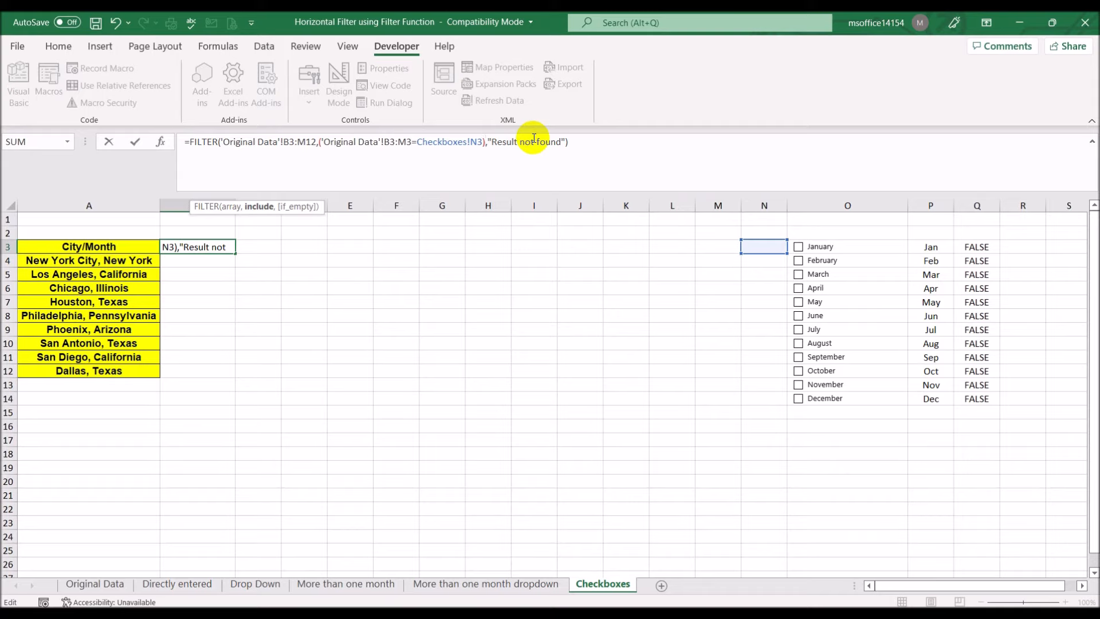
type("+")
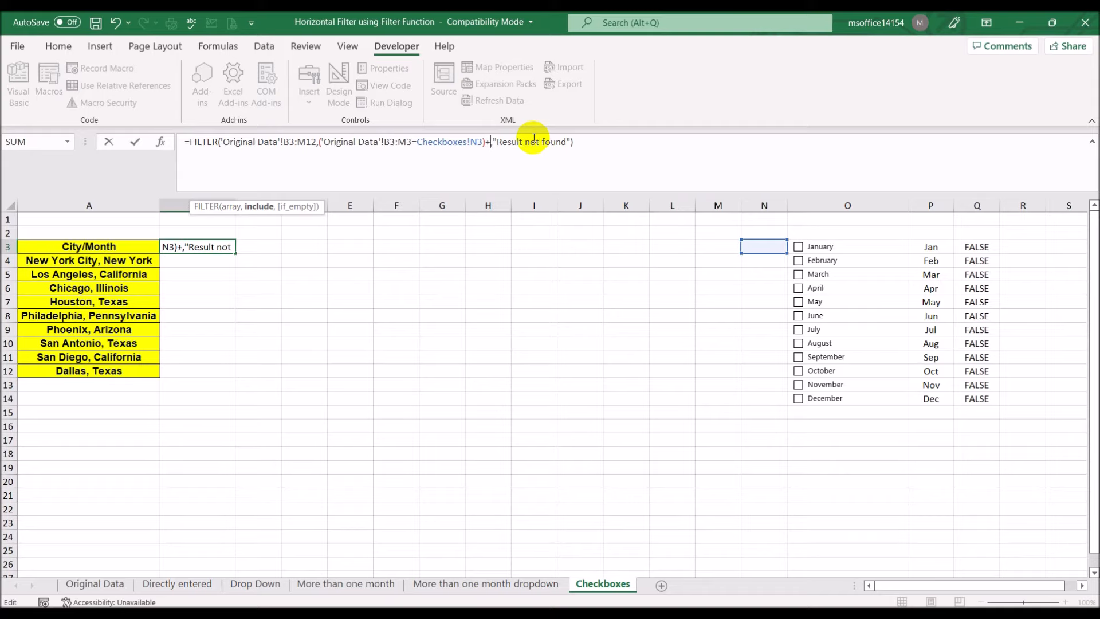
key("ctrl+v")
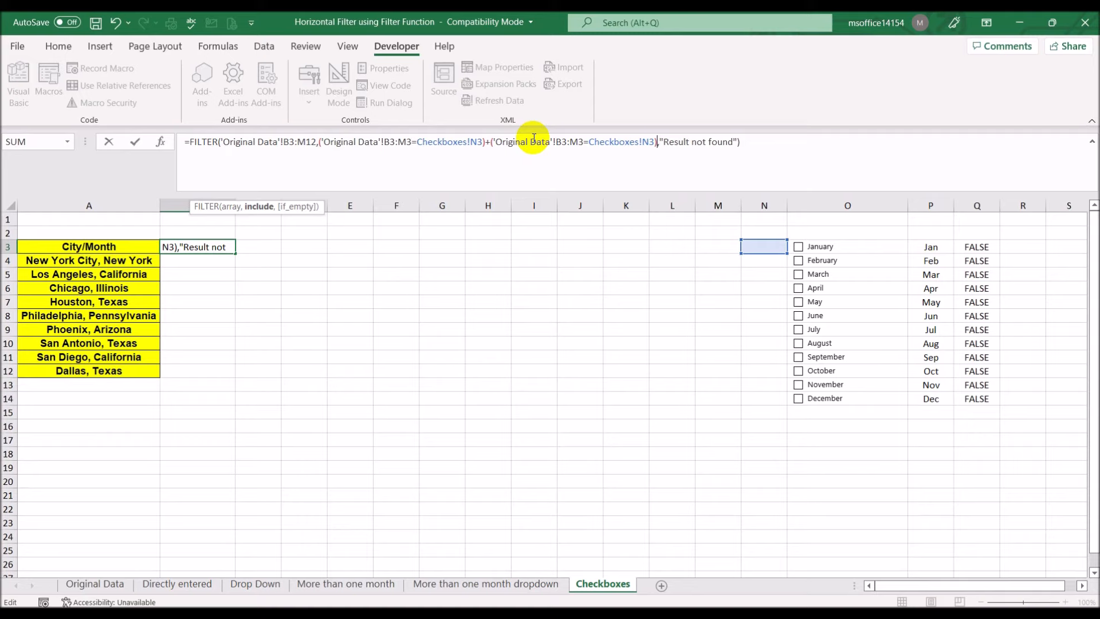
left_click(655, 142)
key("BackSpace")
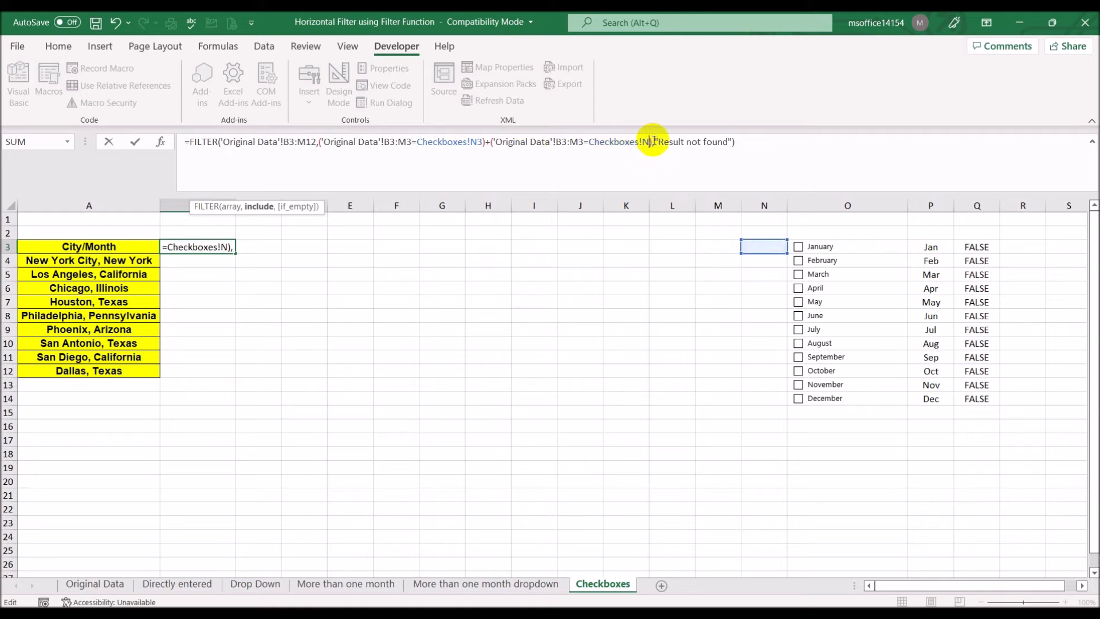
type("4")
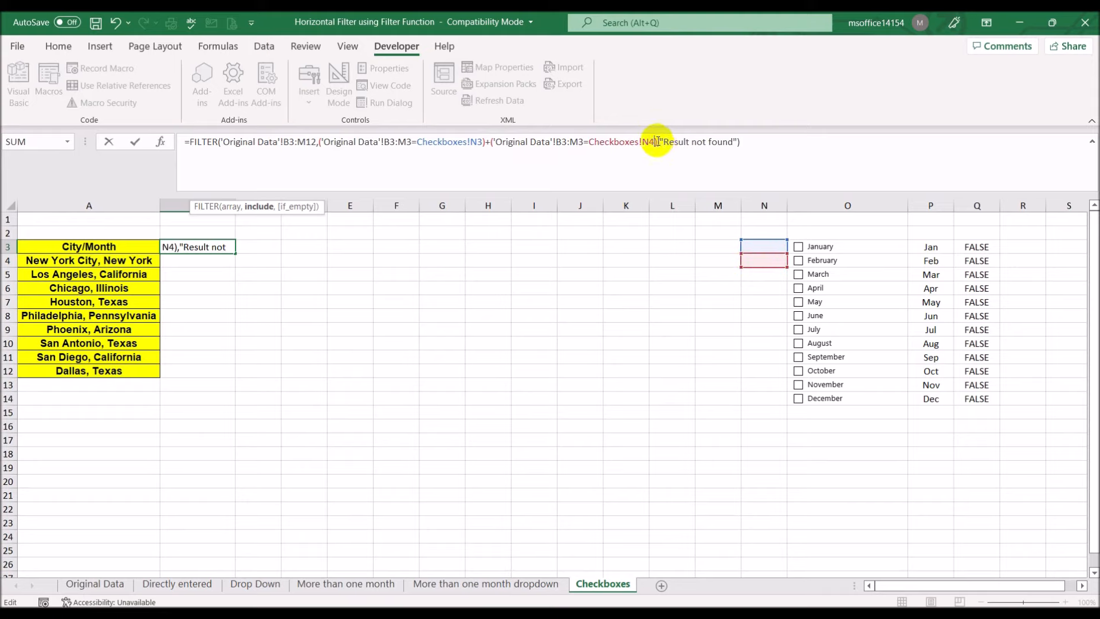
Append a third include condition with + that compares 'Original Data'!B3:M3 with Checkboxes!N5
type("+")
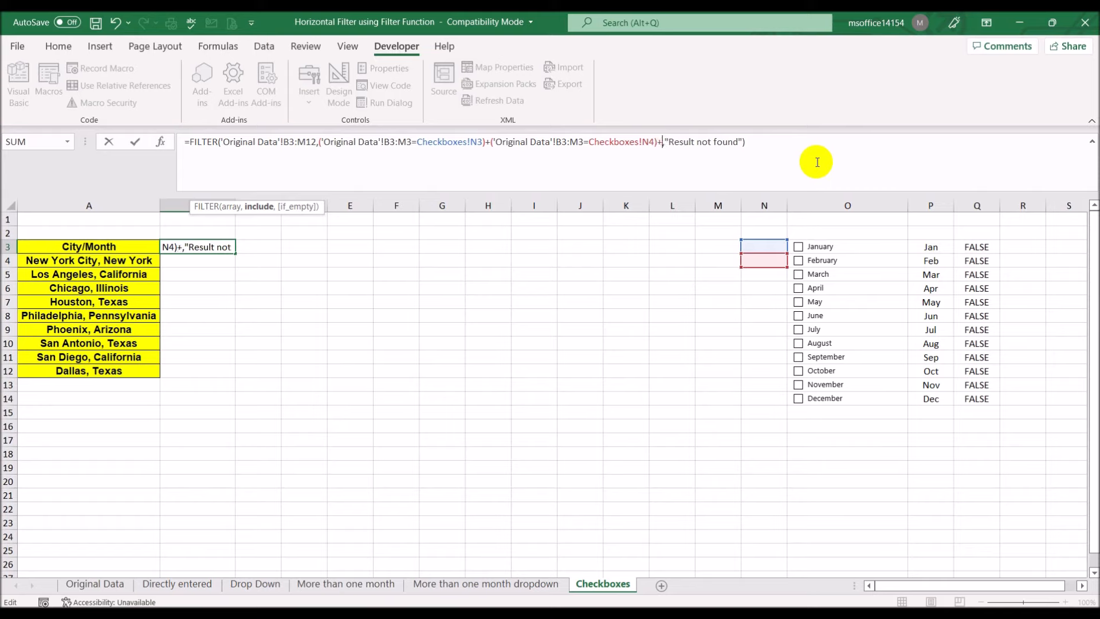
key("ctrl+v")
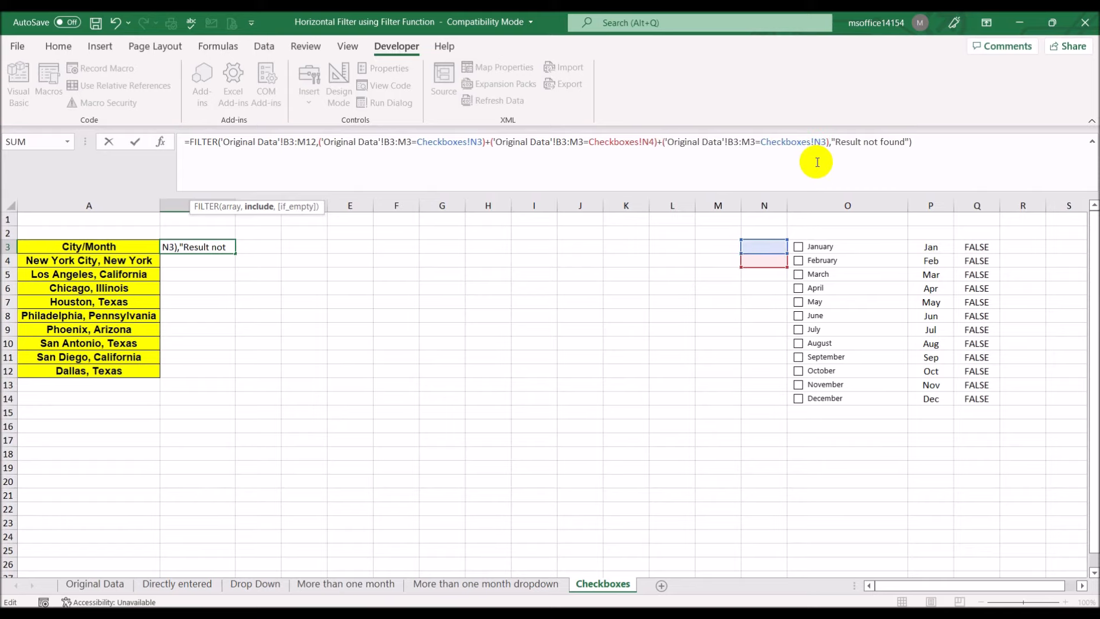
left_click(827, 142)
key("BackSpace")
type("5")
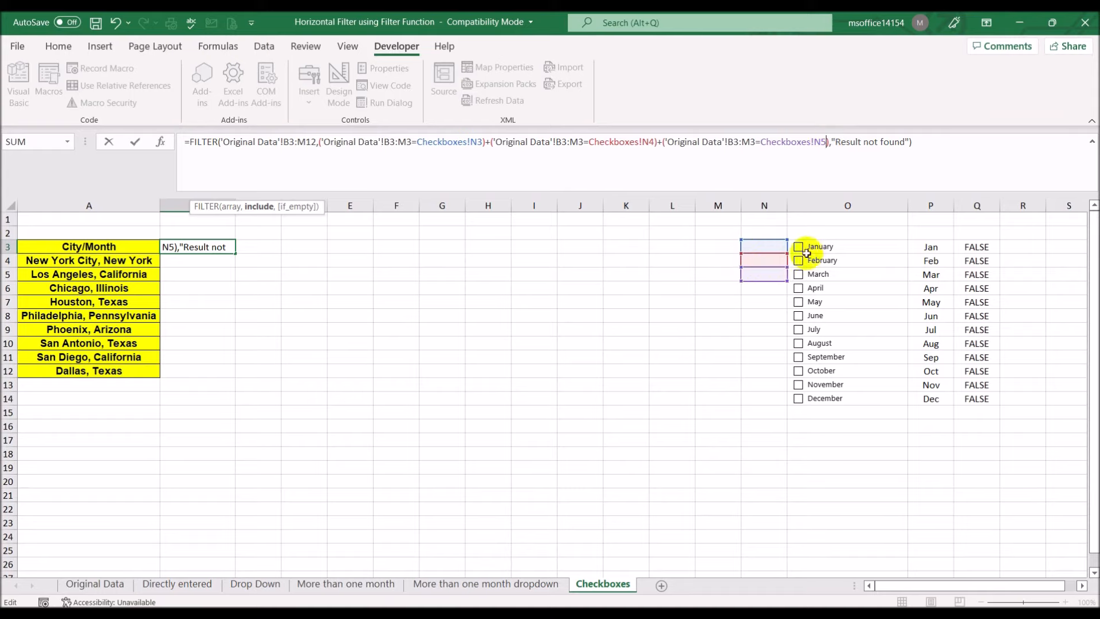
Append a fourth include condition with + for April, pasting the copied condition and pointing it to Checkboxes!N6
left_click(829, 145)
type("+")
key("ctrl+v")
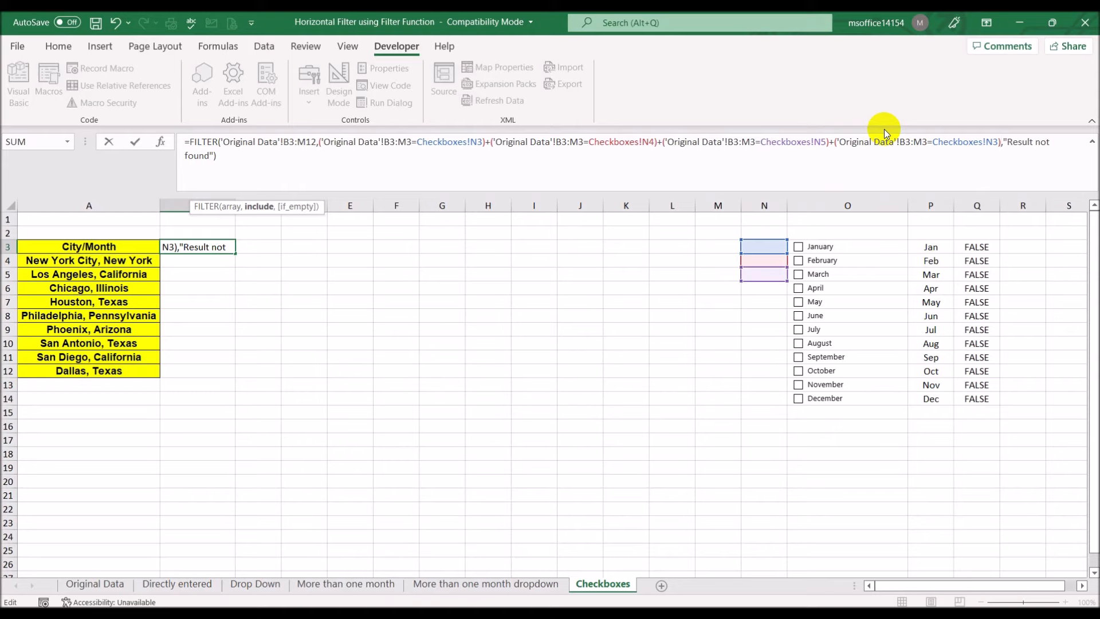
left_click(997, 144)
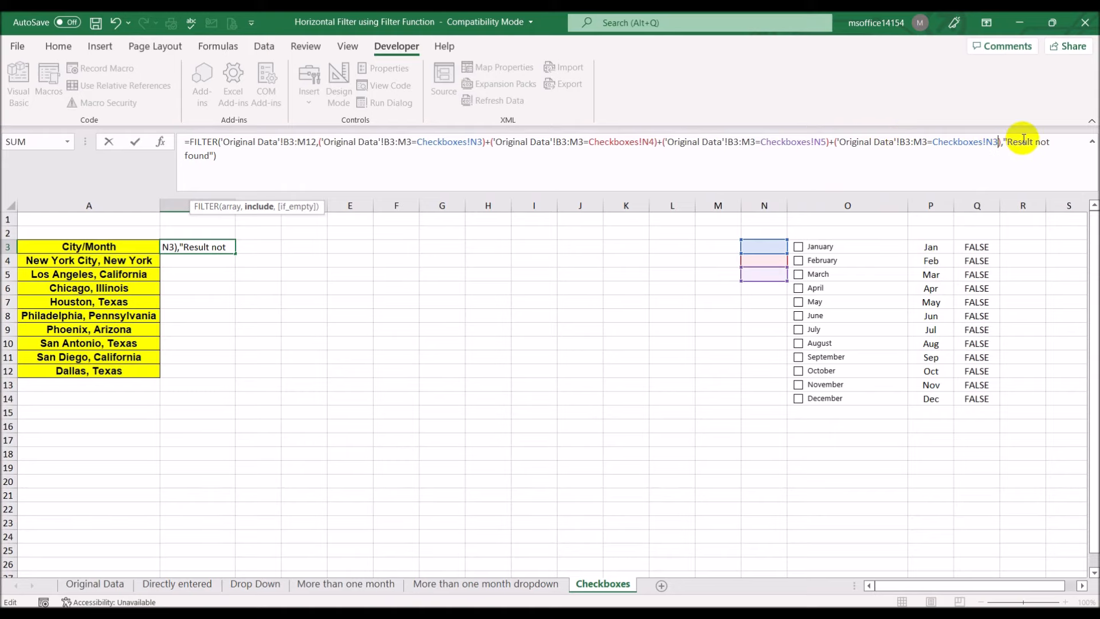
key("BackSpace")
type("6)")
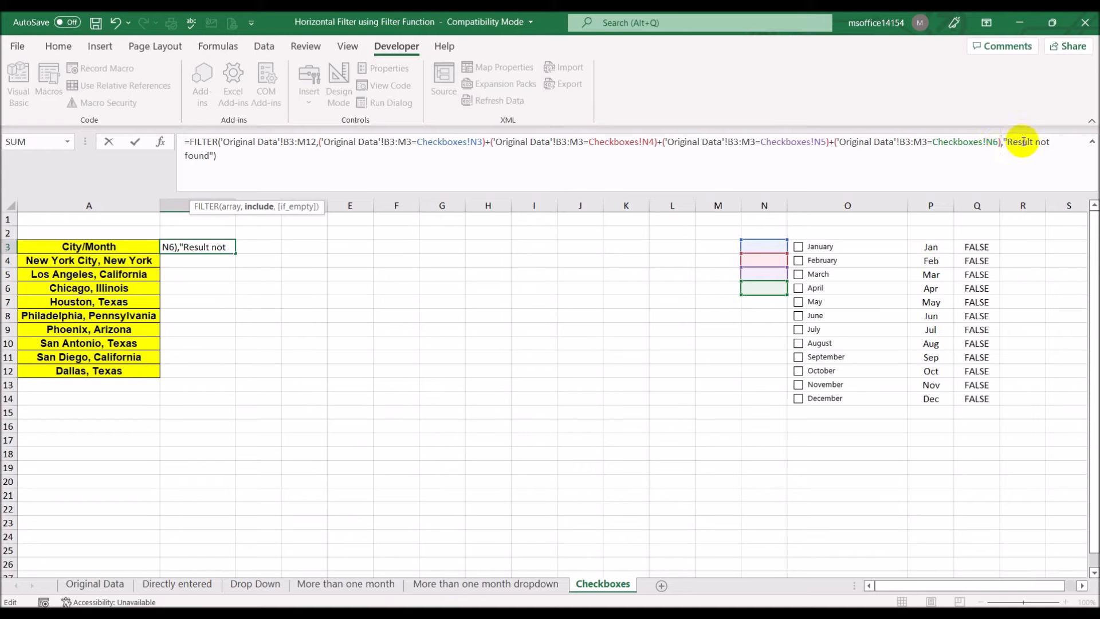
Append a fifth include condition with + for May, referencing Checkboxes!N7 in the pasted condition
type("+")
key("ctrl+v")
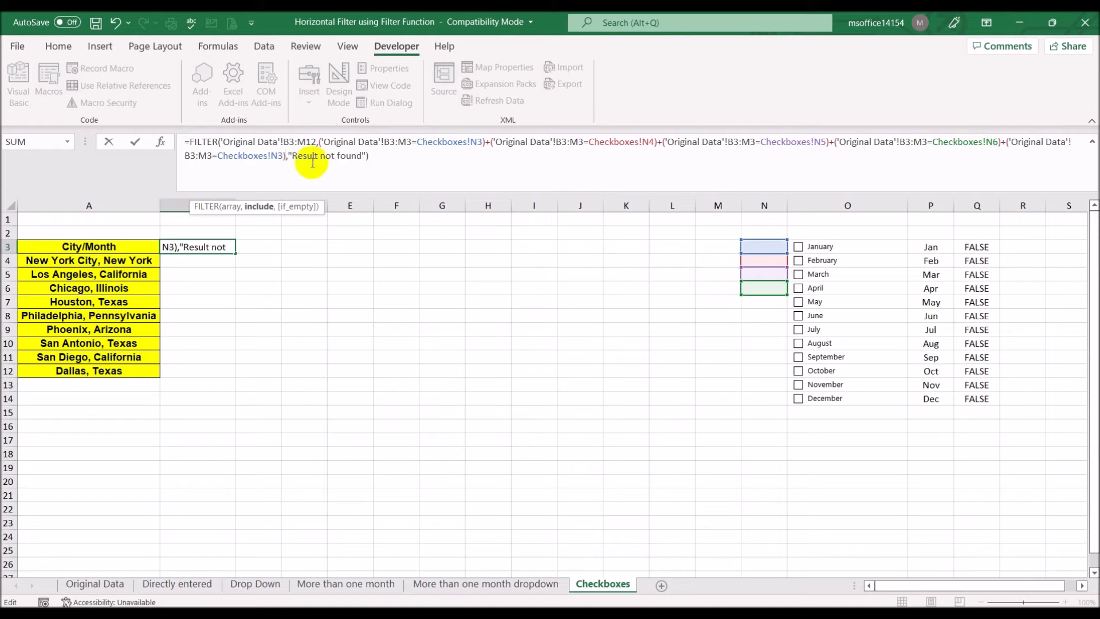
left_click(283, 156)
key("BackSpace")
type("7")
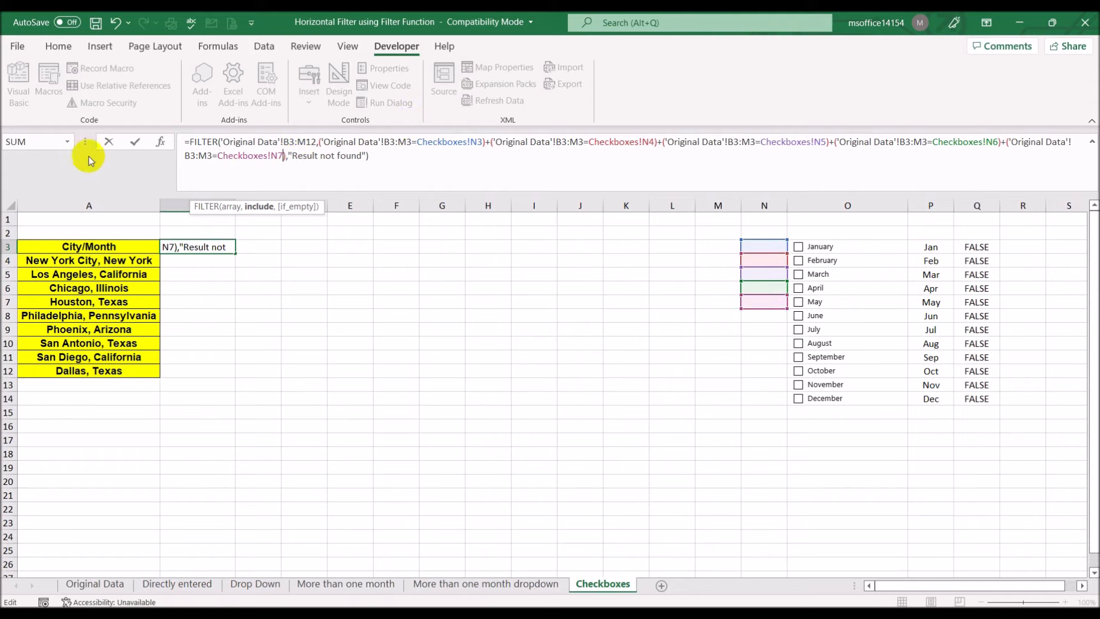
left_click(286, 156)
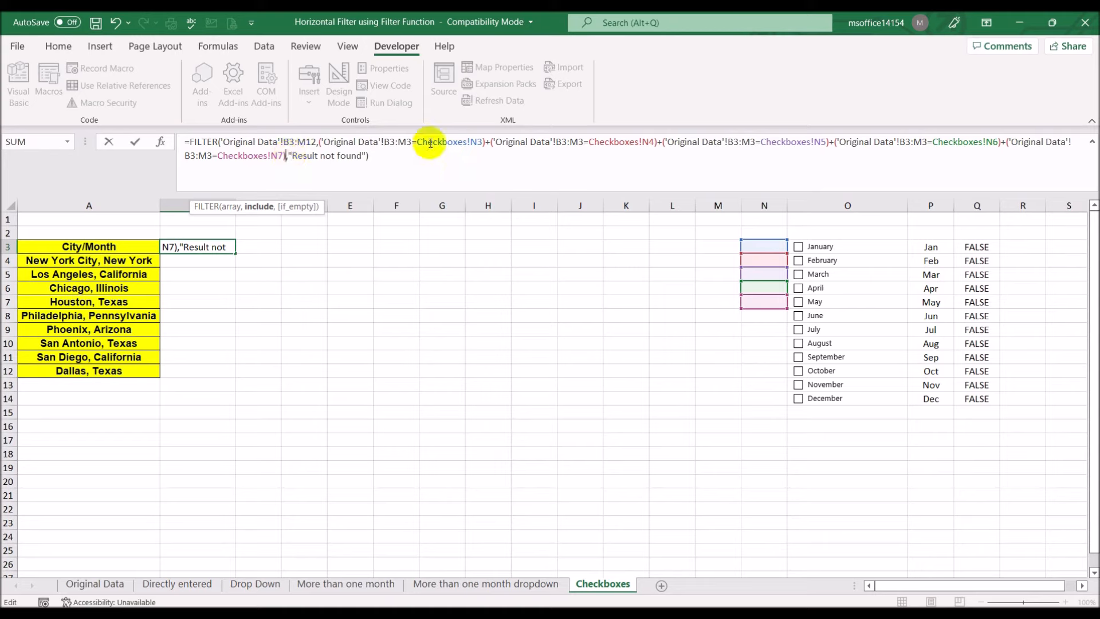
Append a sixth include condition with + for June, changing the pasted condition's reference to Checkboxes!N8
type("+")
key("ctrl+v")
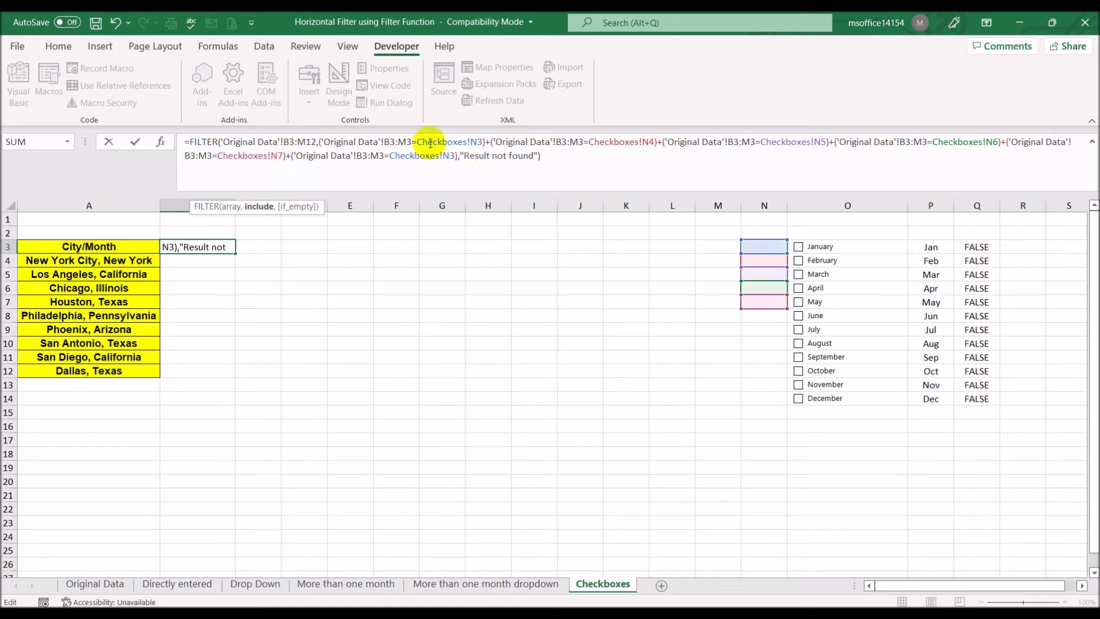
left_click(456, 156)
key("BackSpace")
type("8")
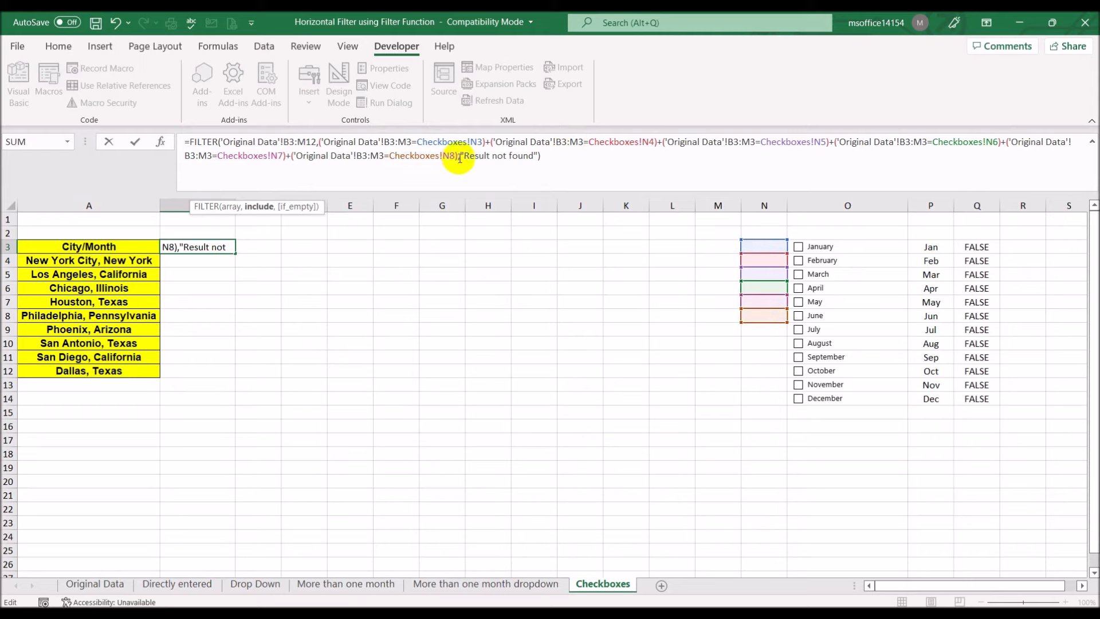
Append the July and August include conditions with +, comparing 'Original Data'!B3:M3 with Checkboxes!N9 and Checkboxes!N10
type("+('Original Data'!B3:M3=Checkboxes!N3)")
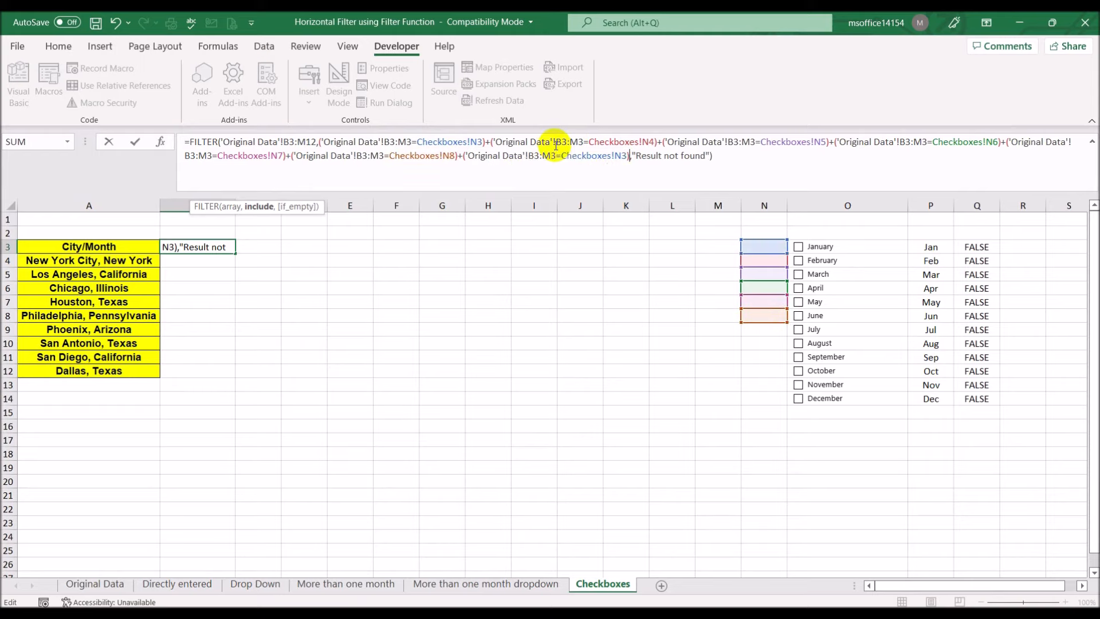
left_click(628, 156)
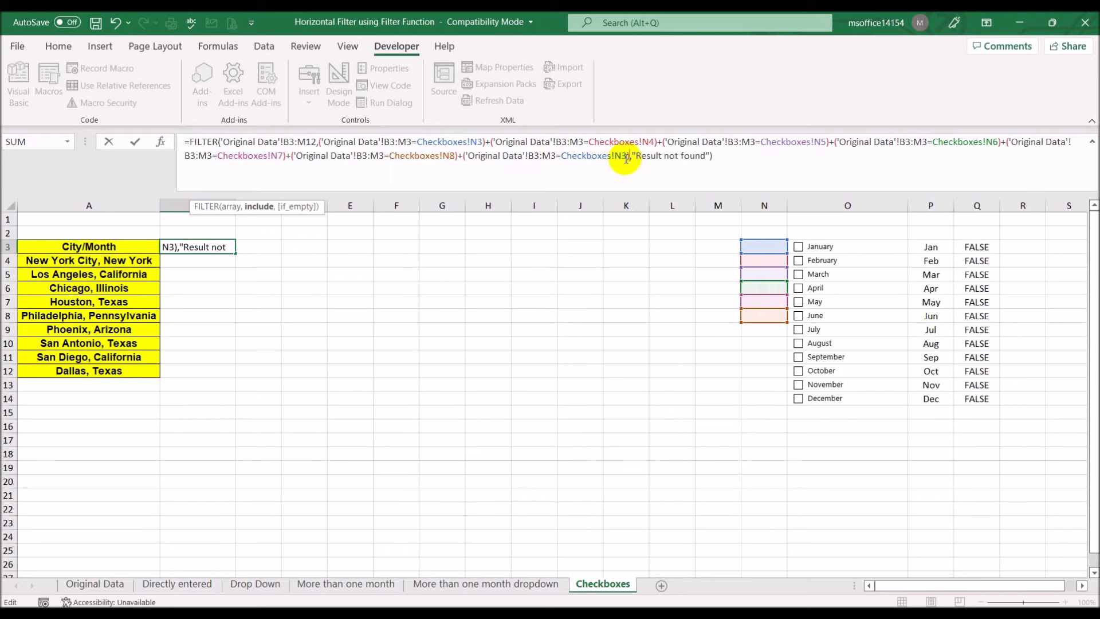
key("BackSpace")
type("9")
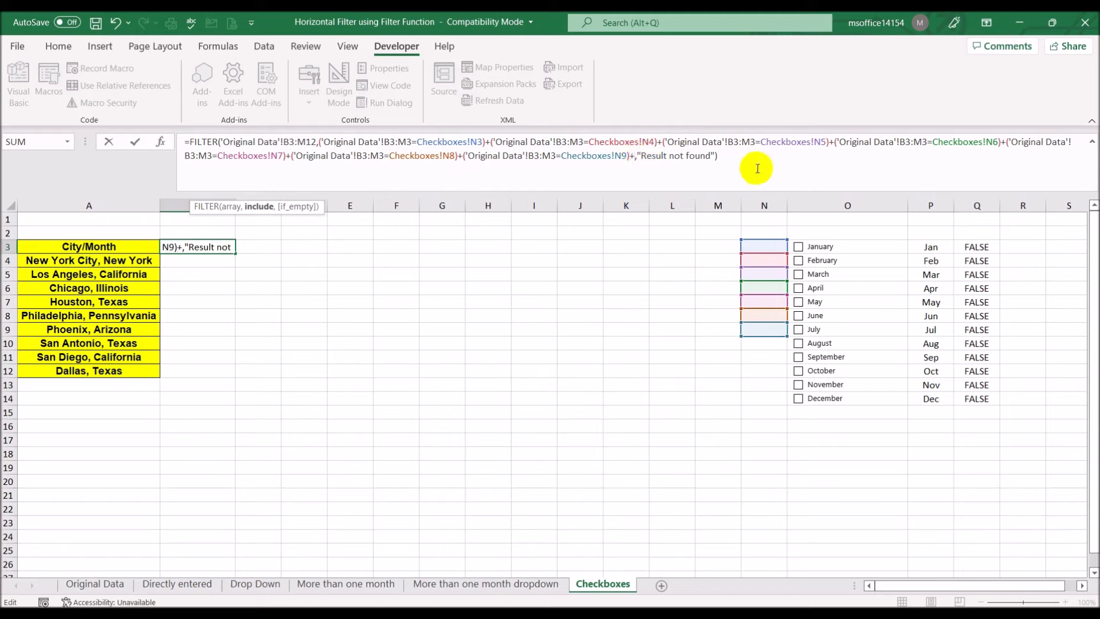
key("ctrl+v")
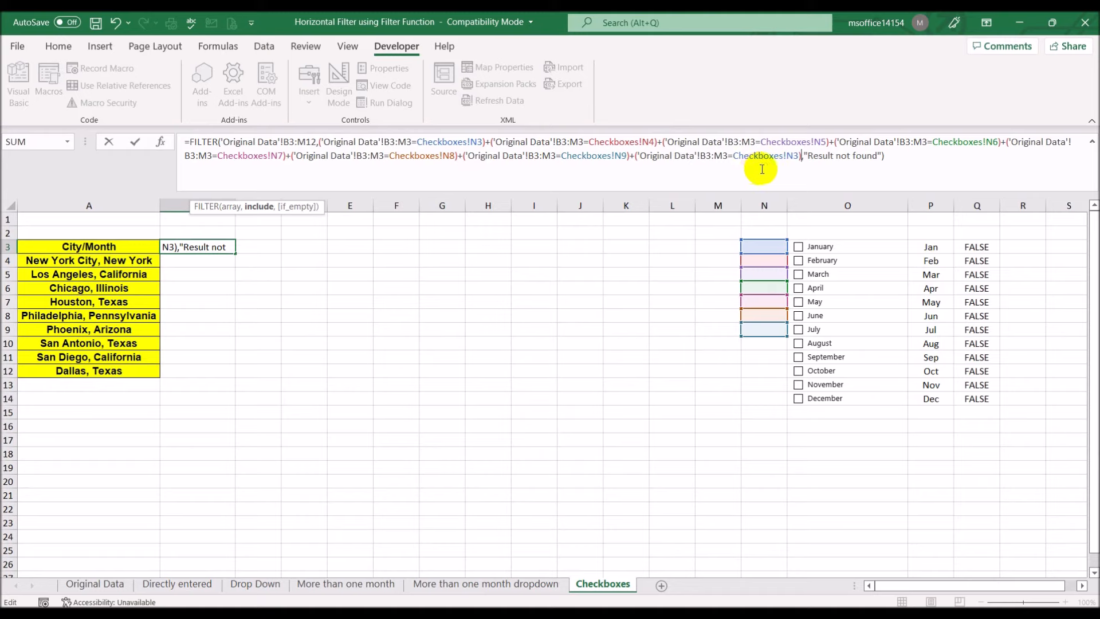
key("BackSpace")
type("10")
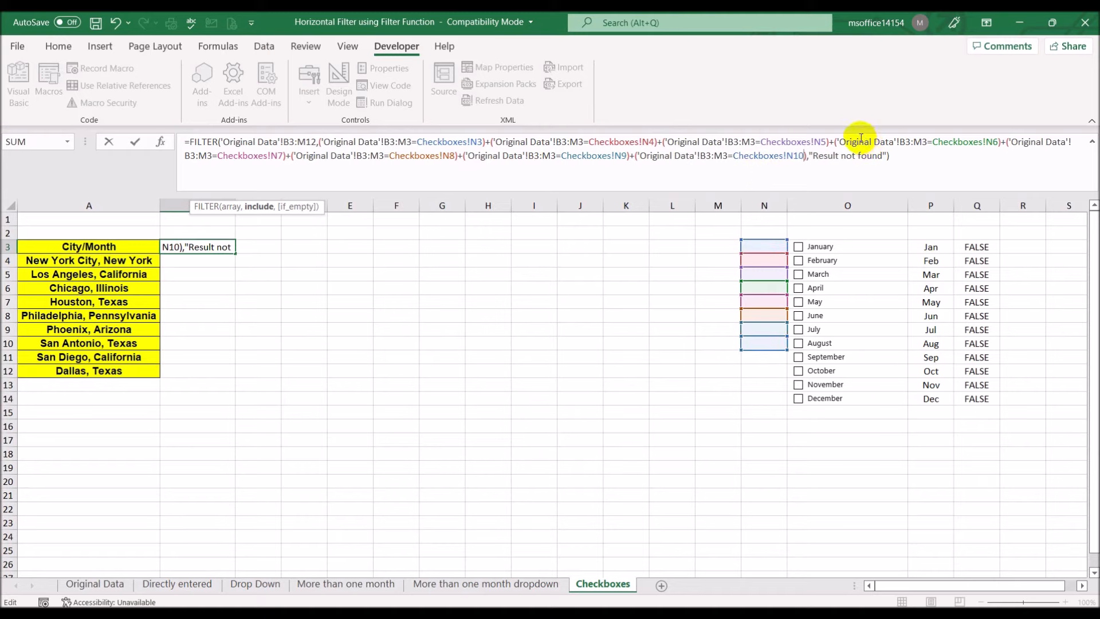
Append a ninth include condition with + for September that compares 'Original Data'!B3:M3 with Checkboxes!N11
left_click(807, 155)
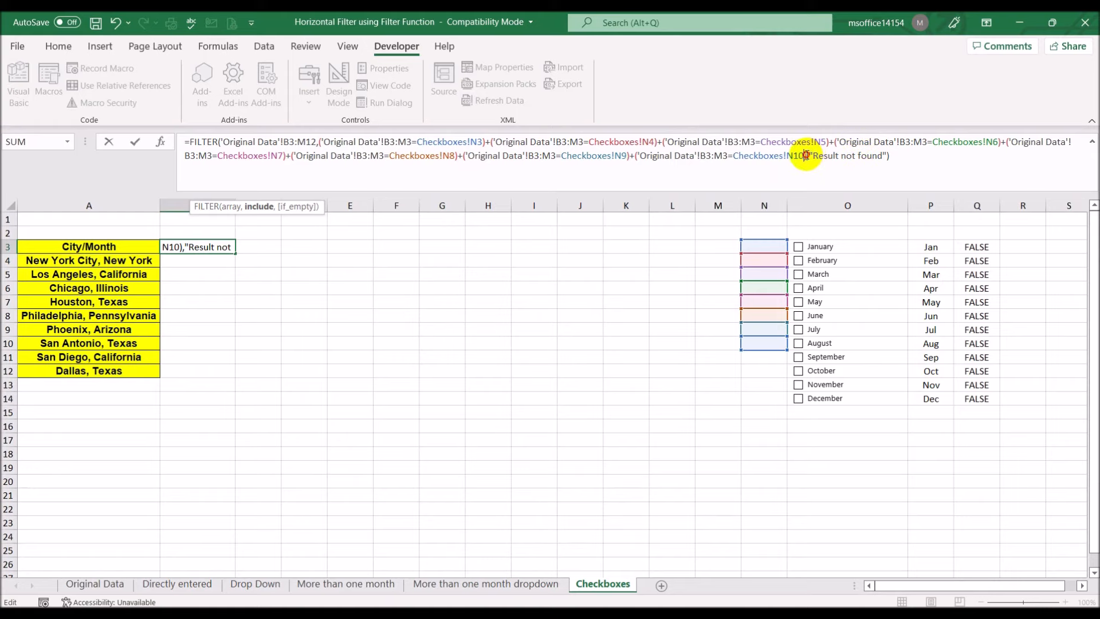
type("+")
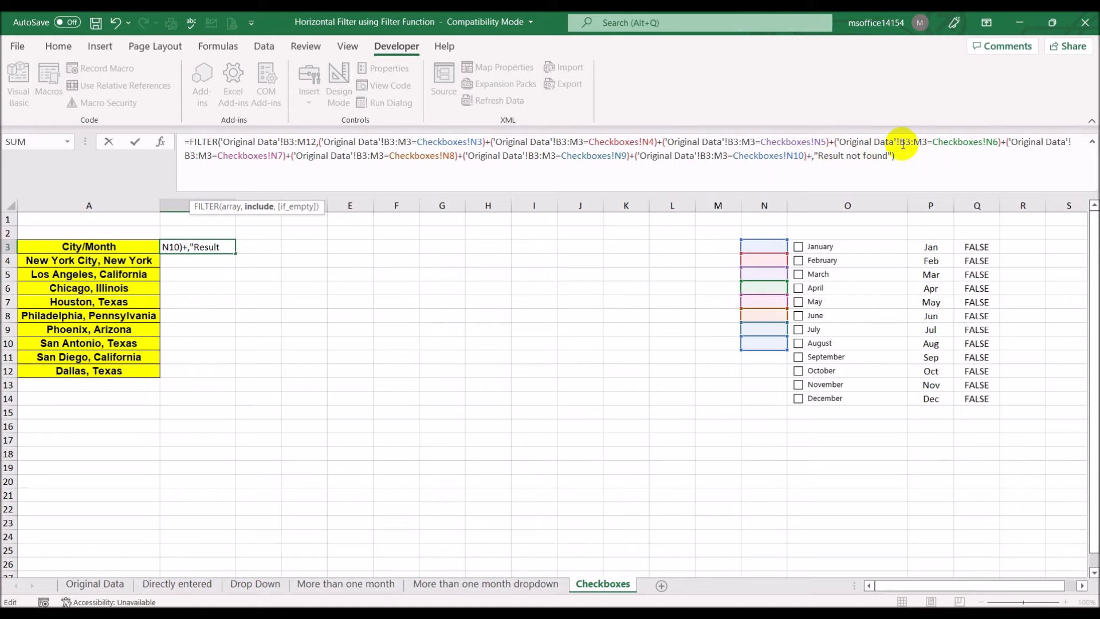
type("('Original Data'!B3:M3=Checkboxes!N3)")
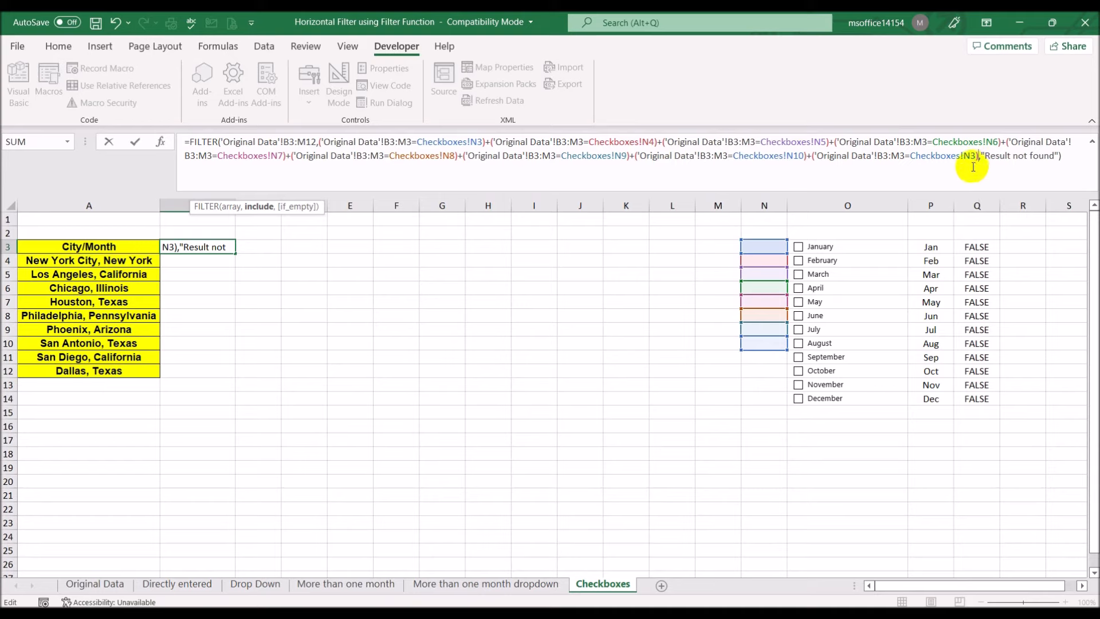
key("Left")
key("BackSpace")
type("11")
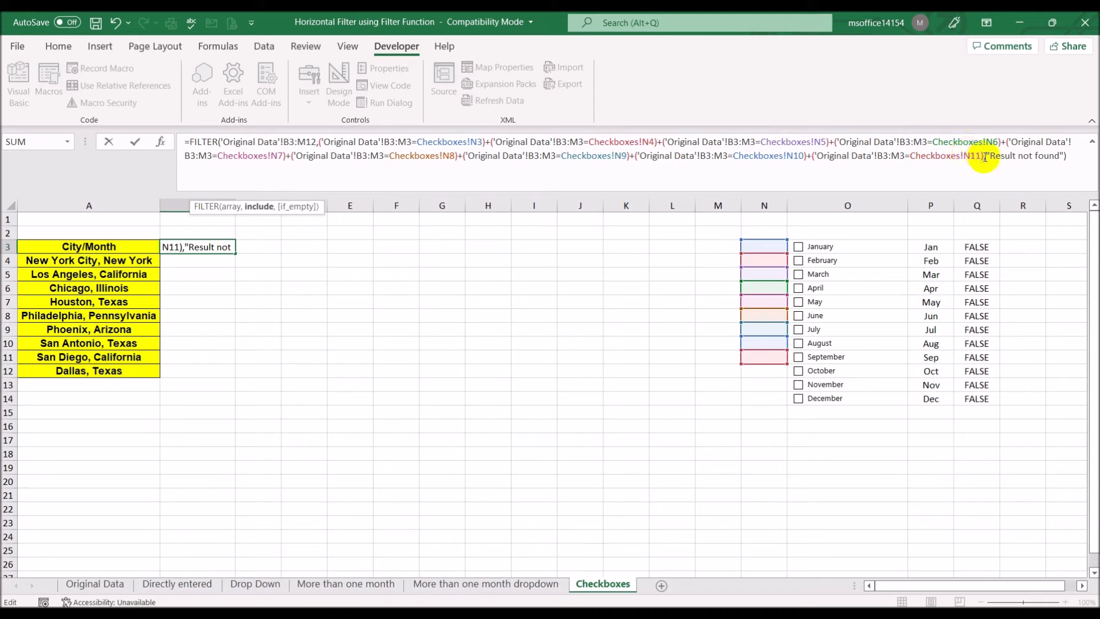
Append a tenth include condition with + for October, pointing the pasted condition to Checkboxes!N12
type("+")
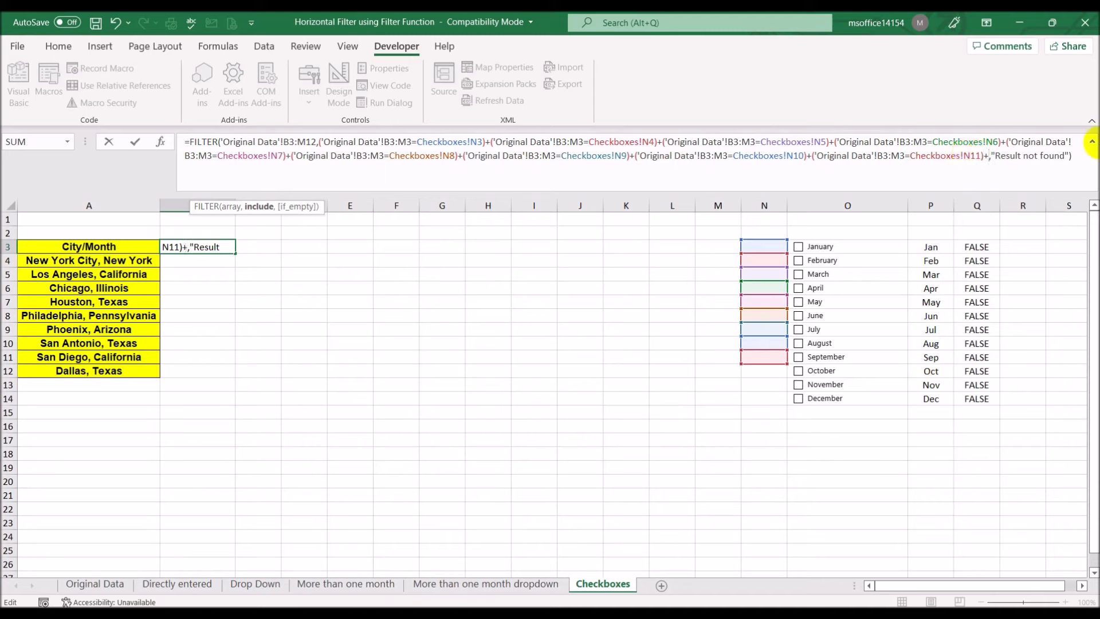
type("('Original Data'!B3:M3=Checkboxes!N3)")
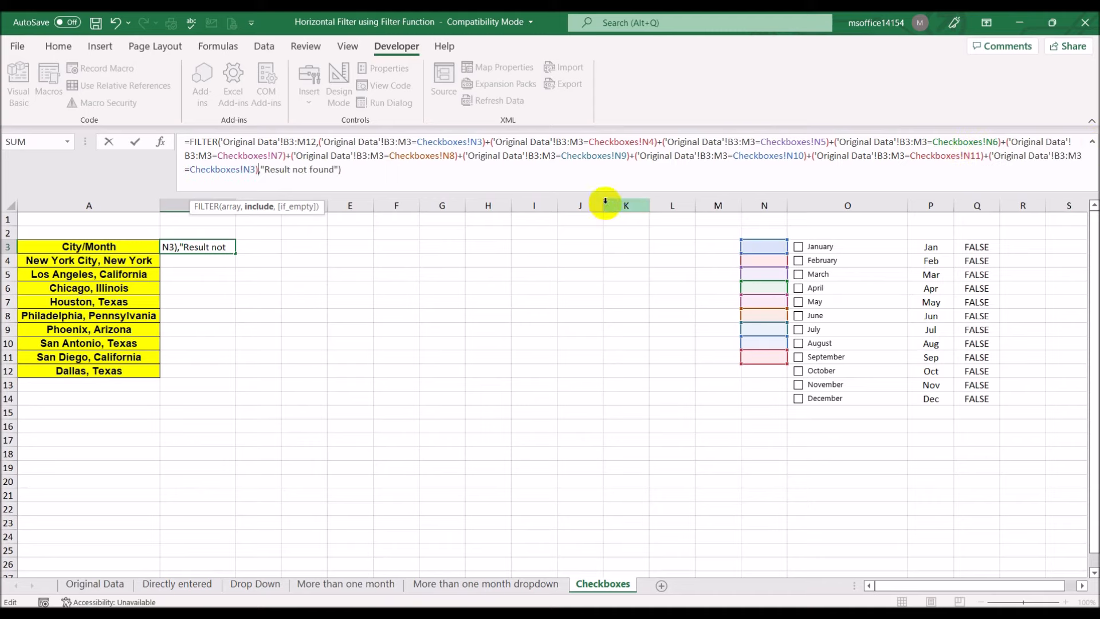
left_click(251, 169)
key("Delete")
type("12")
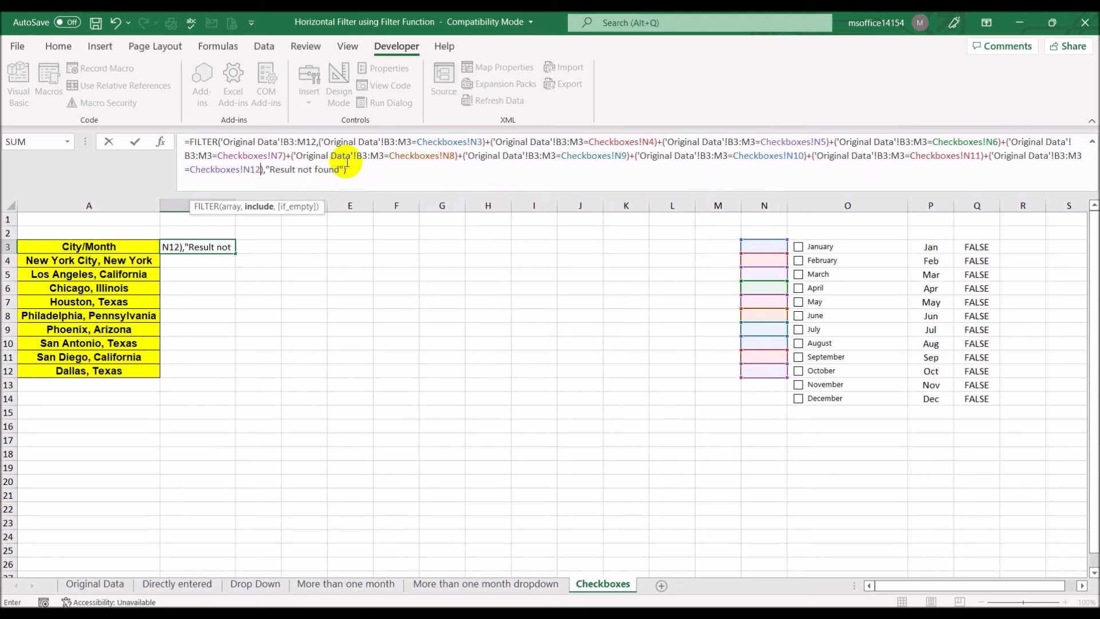
Append an eleventh include condition with + for November, referencing Checkboxes!N13
left_click(264, 169)
type("+")
type("('Original Data'!B3:M3=Checkboxes!N3)")
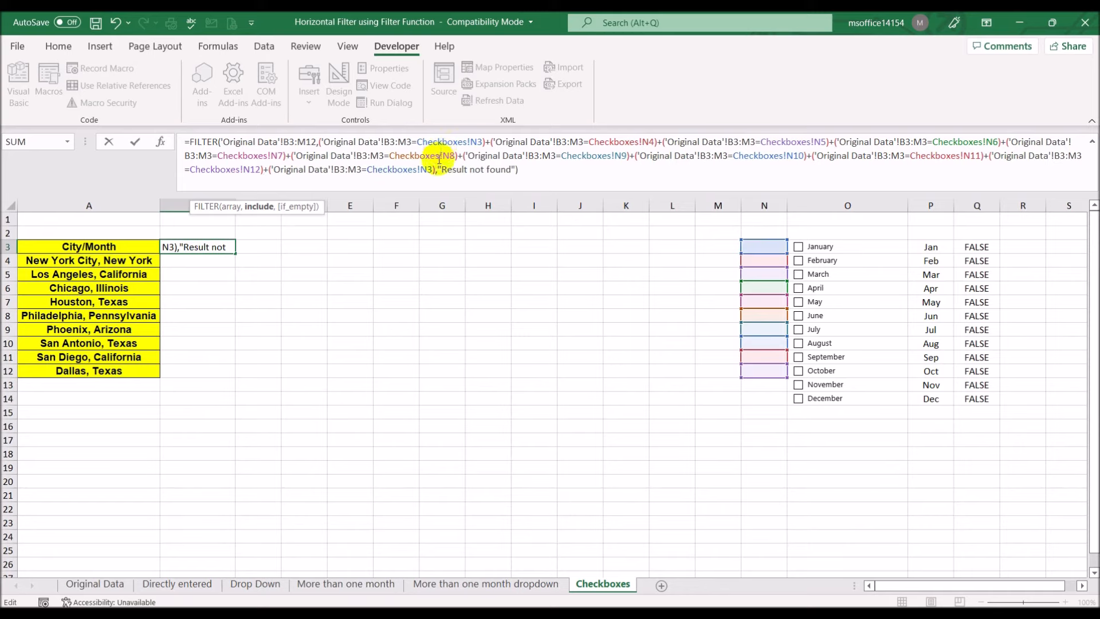
left_click(428, 169)
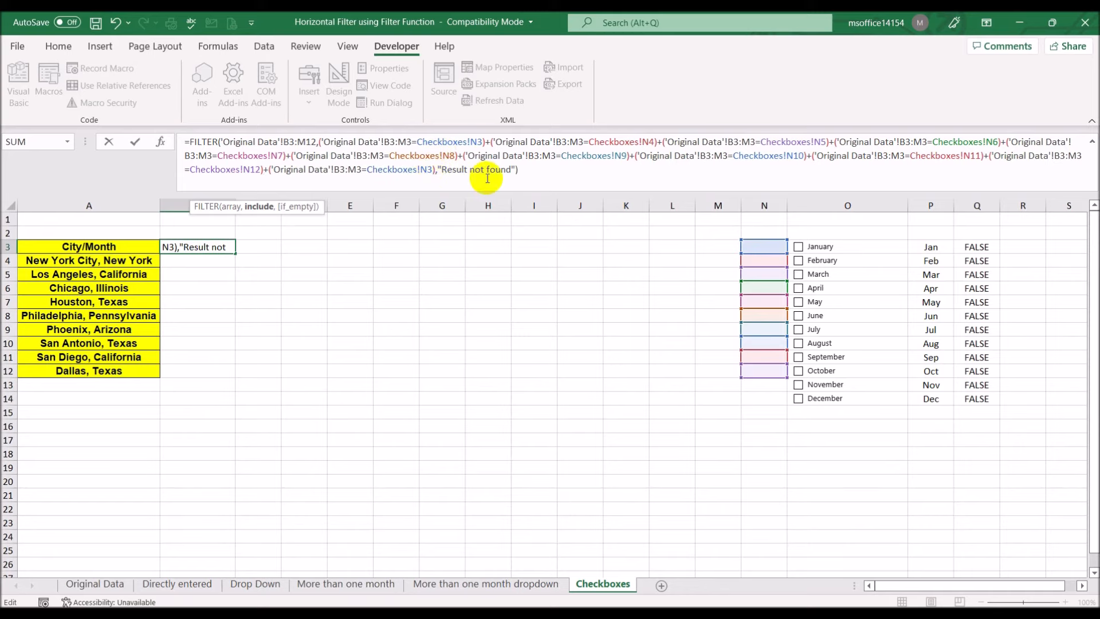
type("1")
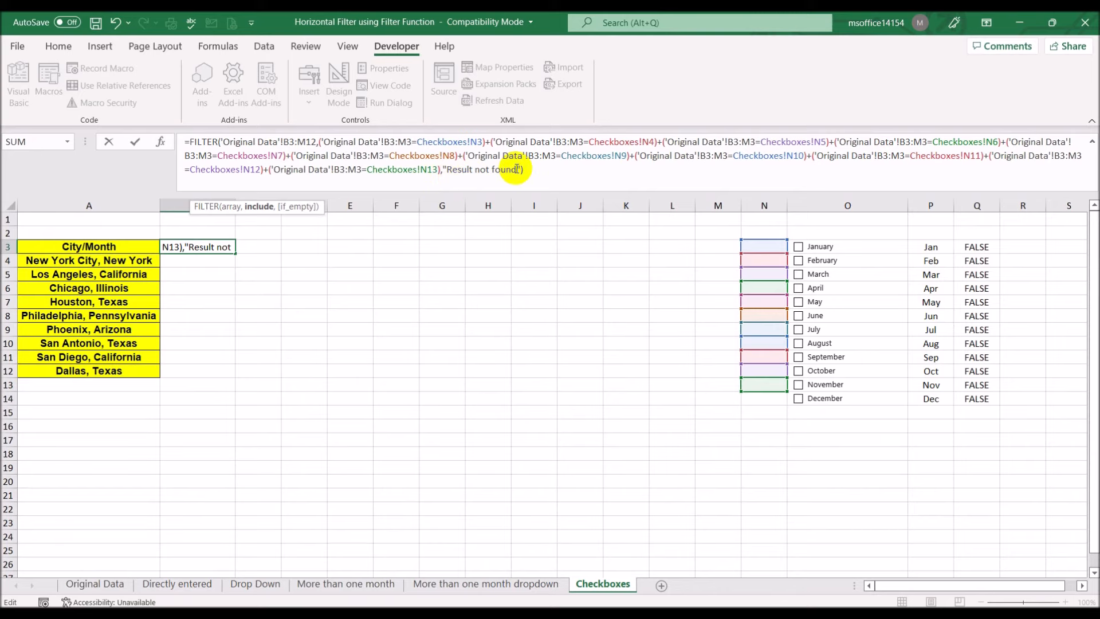
Append the twelfth include condition with + for December, referencing Checkboxes!N14, and enter the finished FILTER formula in B3
type("+('Original Data'!B3:M3=Checkboxes!N3)")
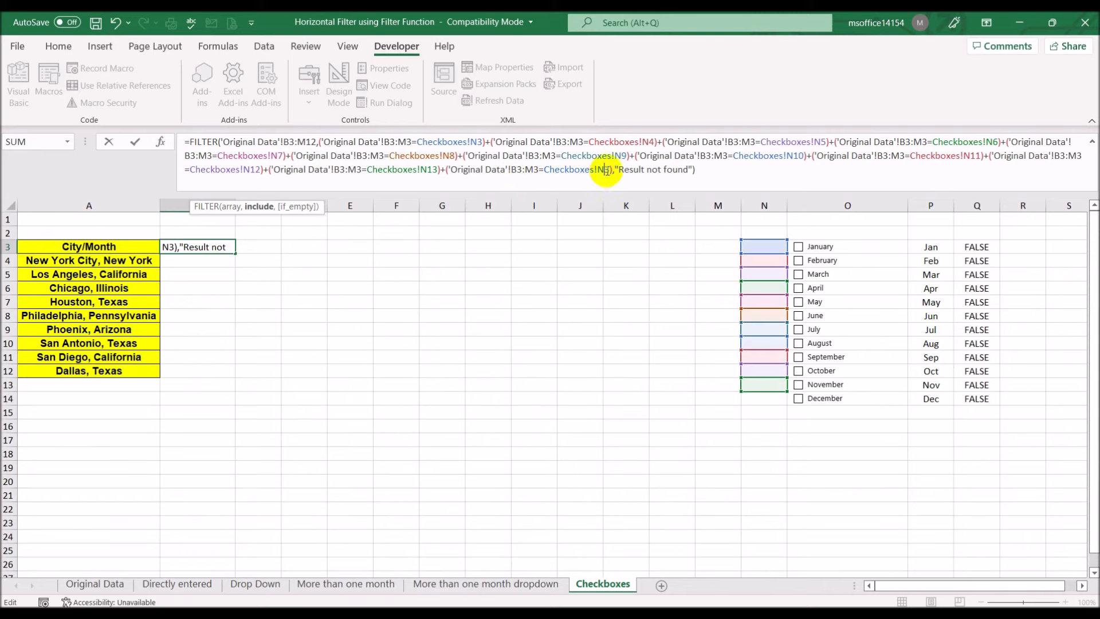
key("Left")
key("BackSpace")
type("14")
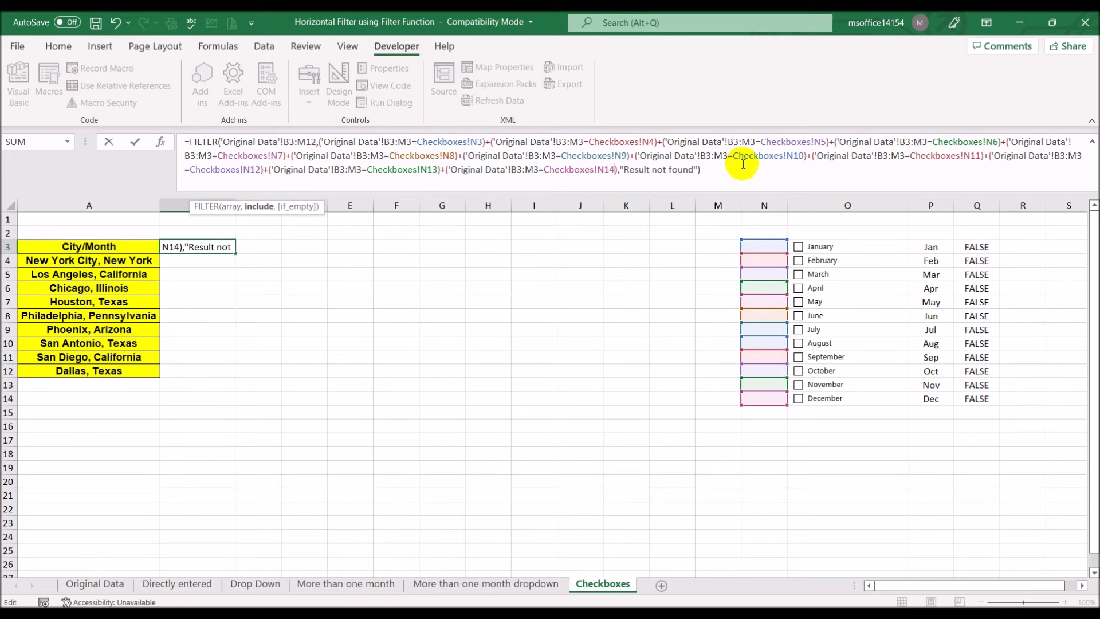
key("Return")
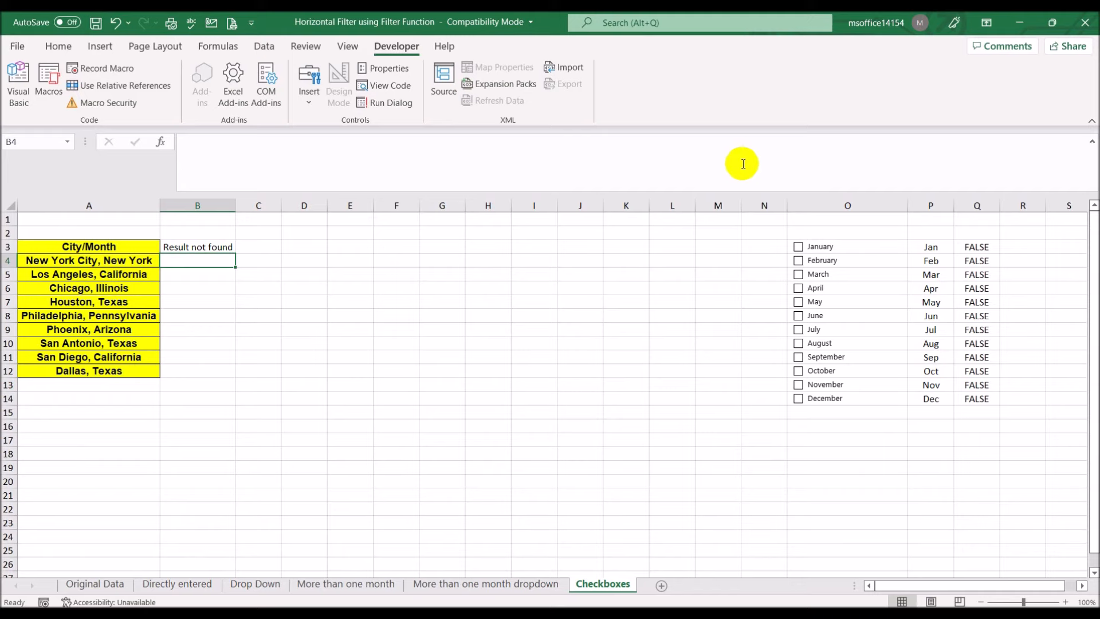
Test the filter by checking the January, April, May, September, October and December boxes
left_click(798, 249)
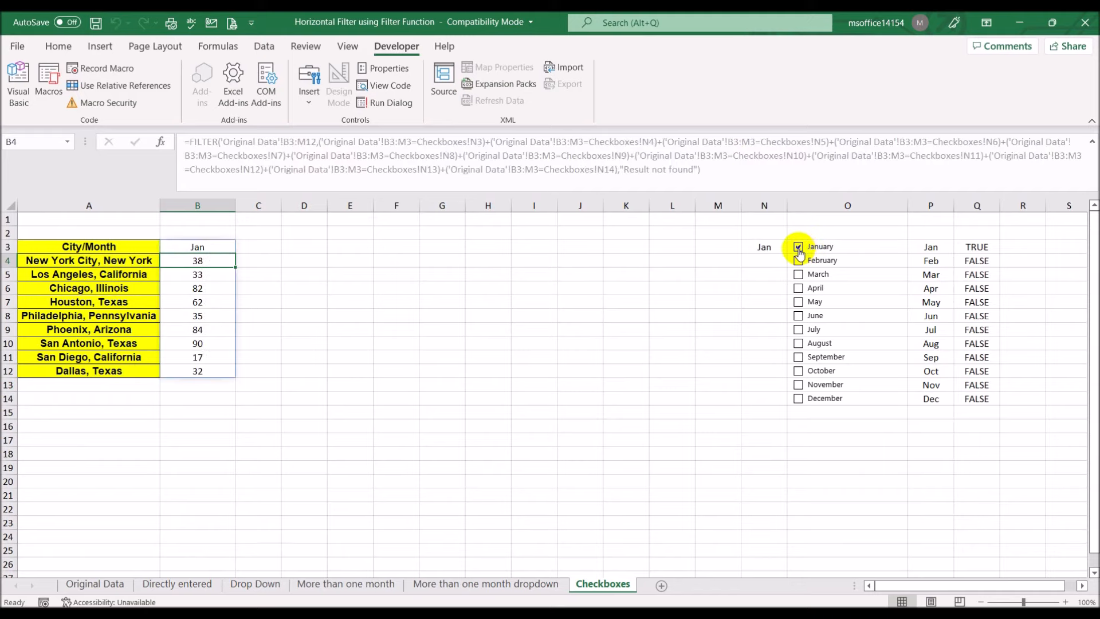
left_click(799, 289)
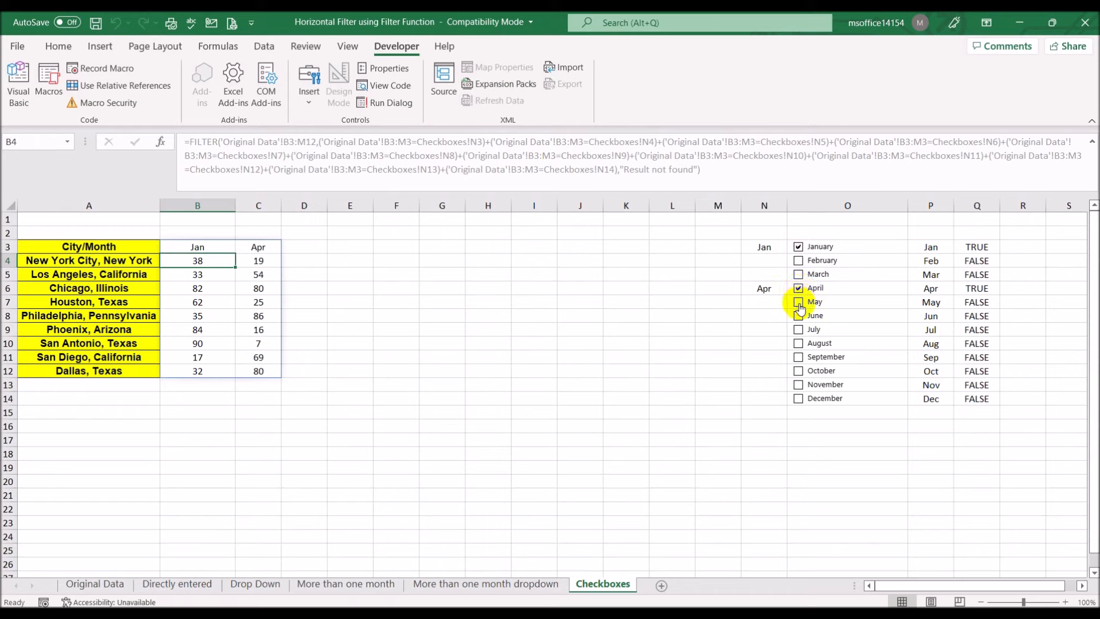
left_click(799, 304)
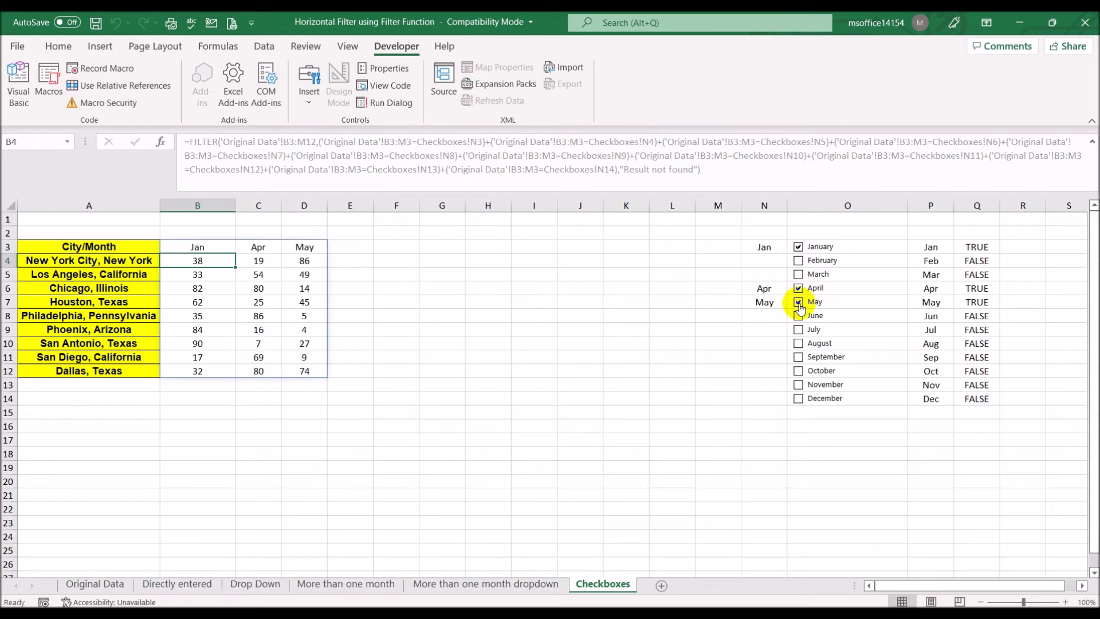
left_click(800, 358)
left_click(800, 372)
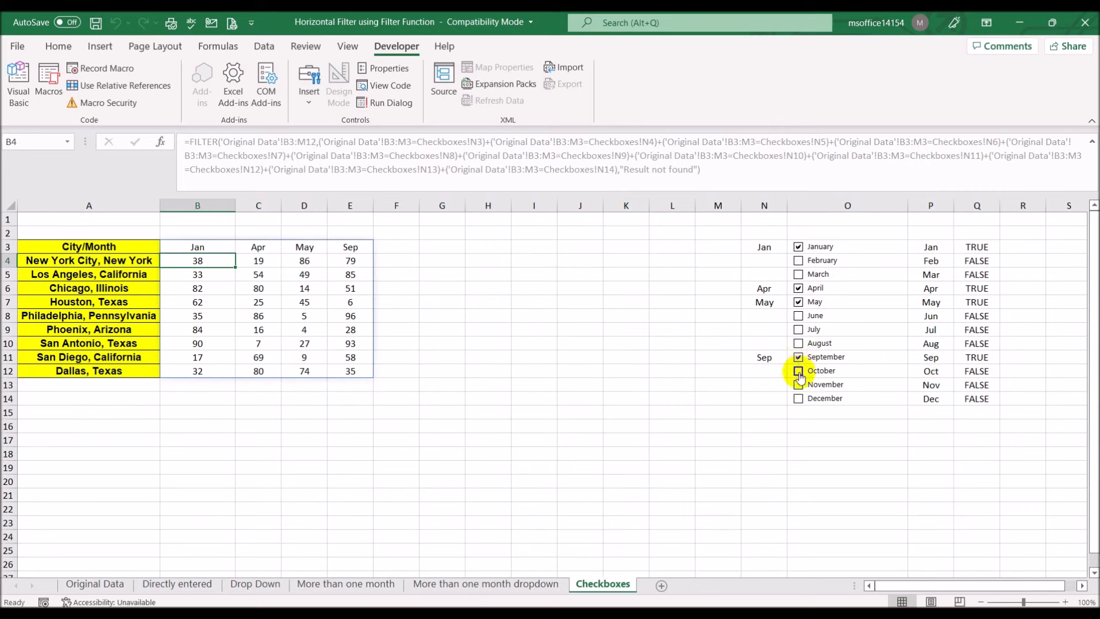
left_click(800, 400)
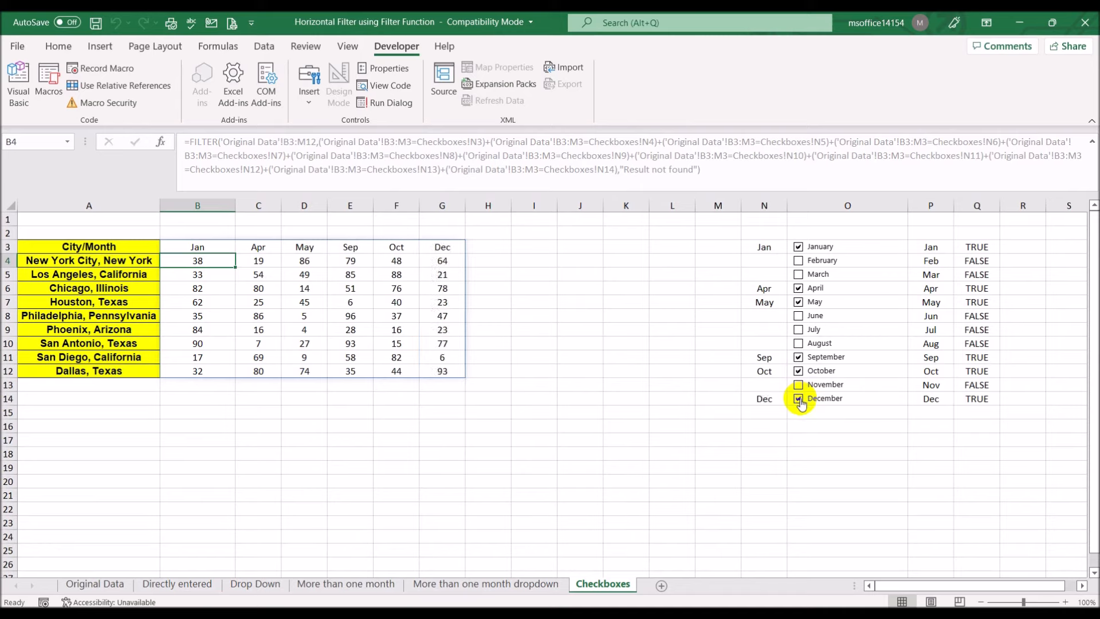
Hide helper columns N, P and Q on the Checkboxes sheet and save the workbook
left_click(764, 205)
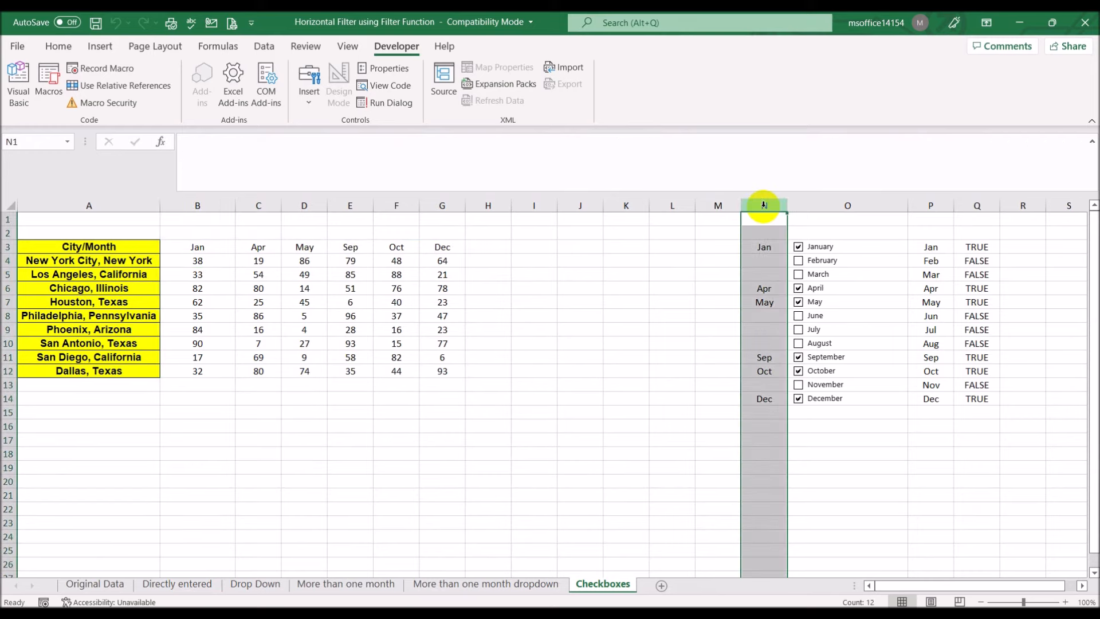
left_click(930, 203, "ctrl")
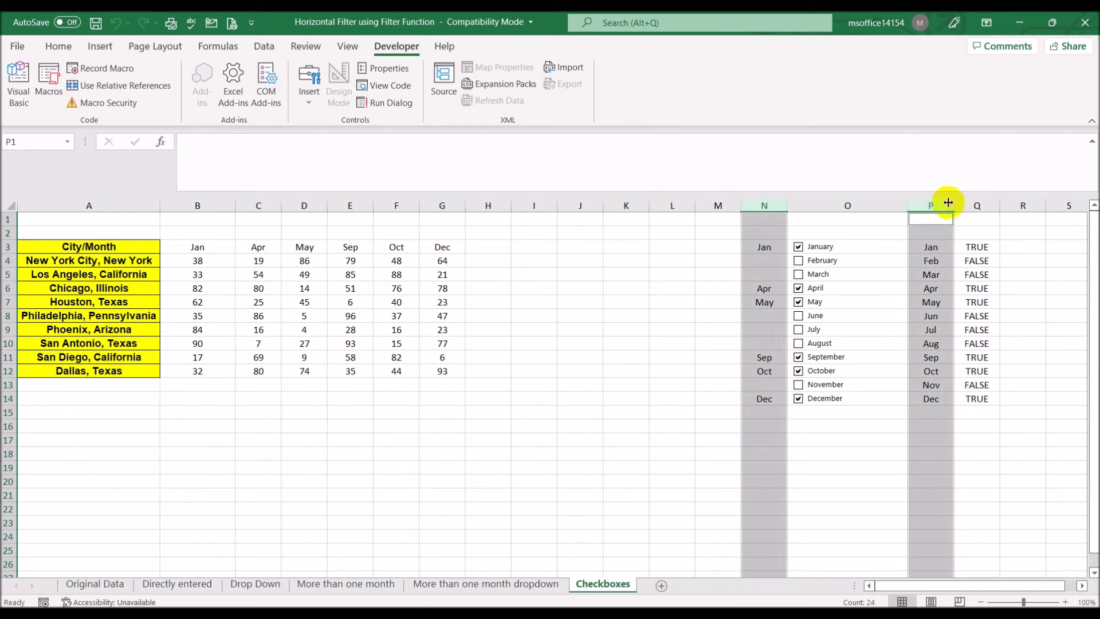
left_click(974, 201, "ctrl")
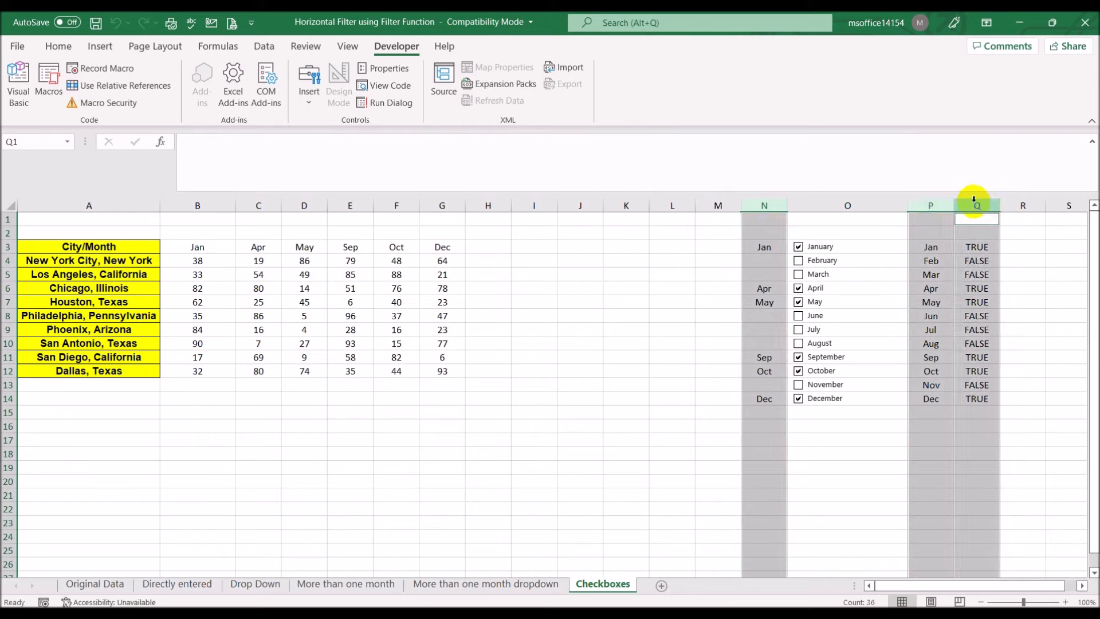
right_click(974, 204)
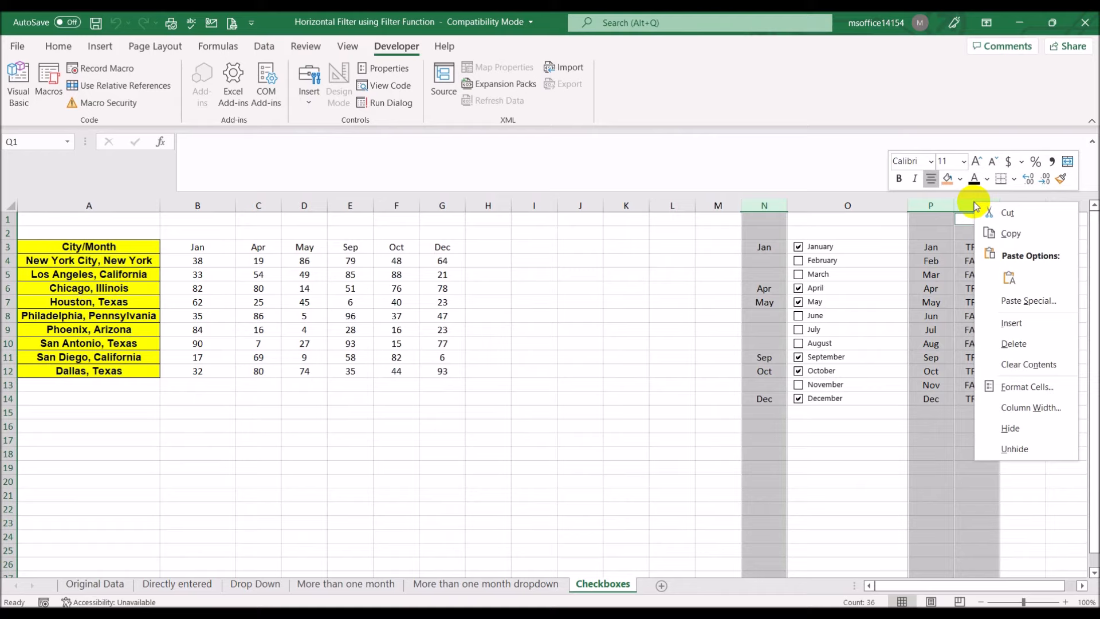
left_click(1012, 429)
left_click(1017, 436)
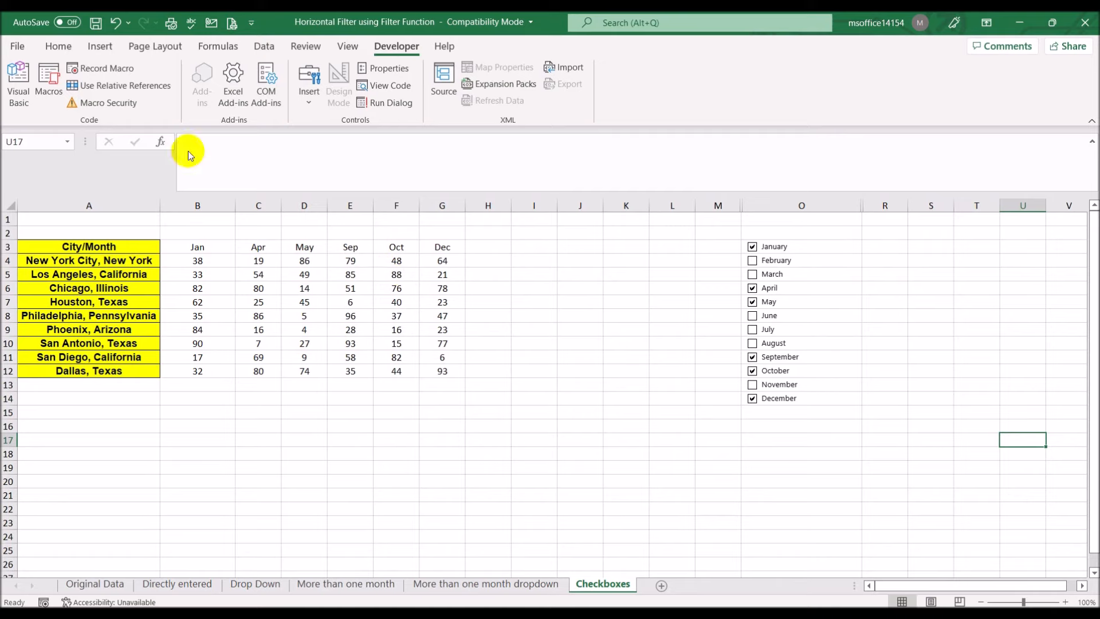
left_click(57, 45)
left_click(95, 24)
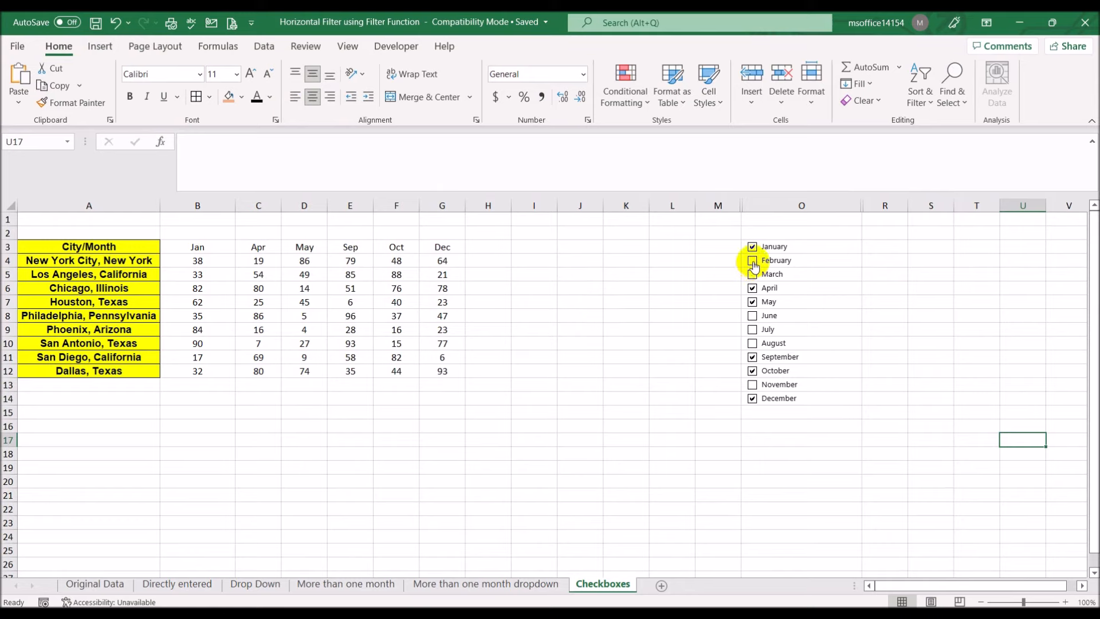
Check the February, March and July boxes and uncheck January to test the filtered table
left_click(753, 263)
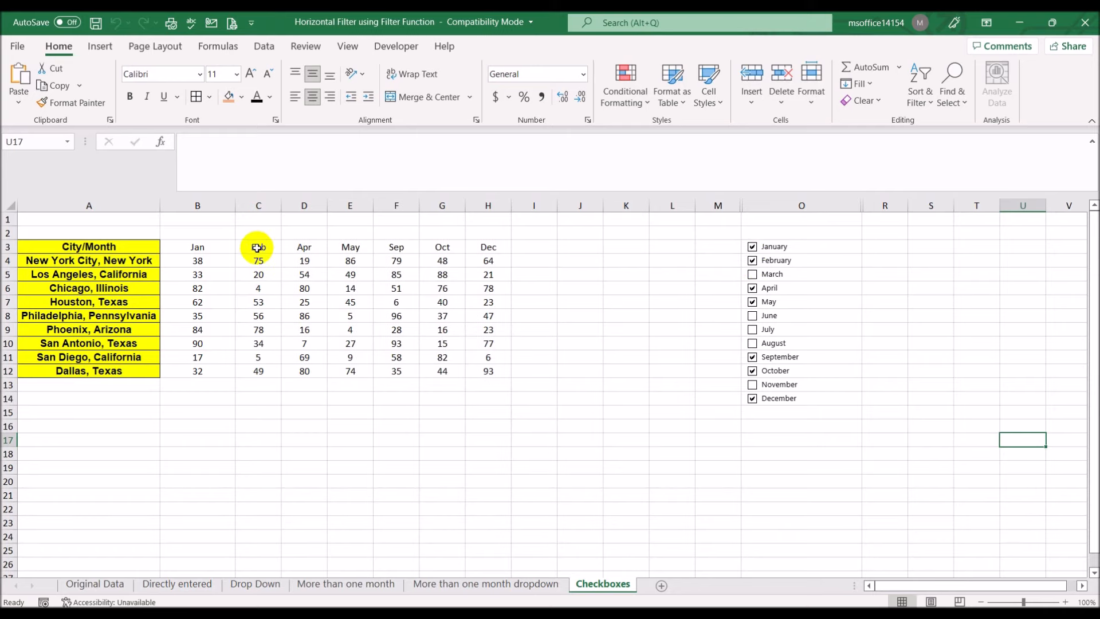
left_click(753, 276)
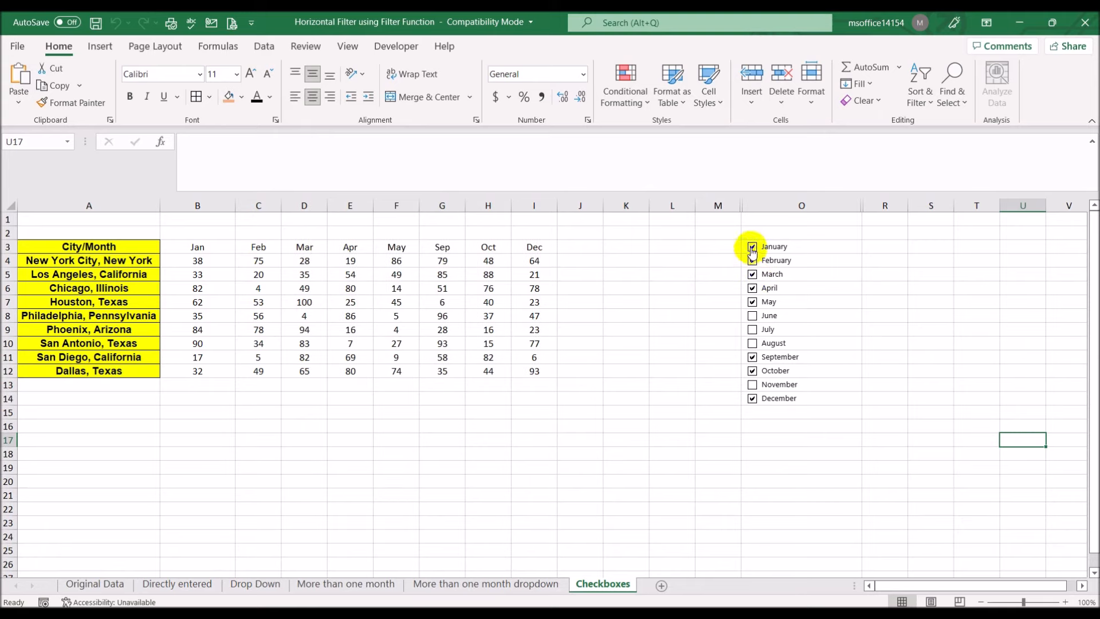
left_click(752, 248)
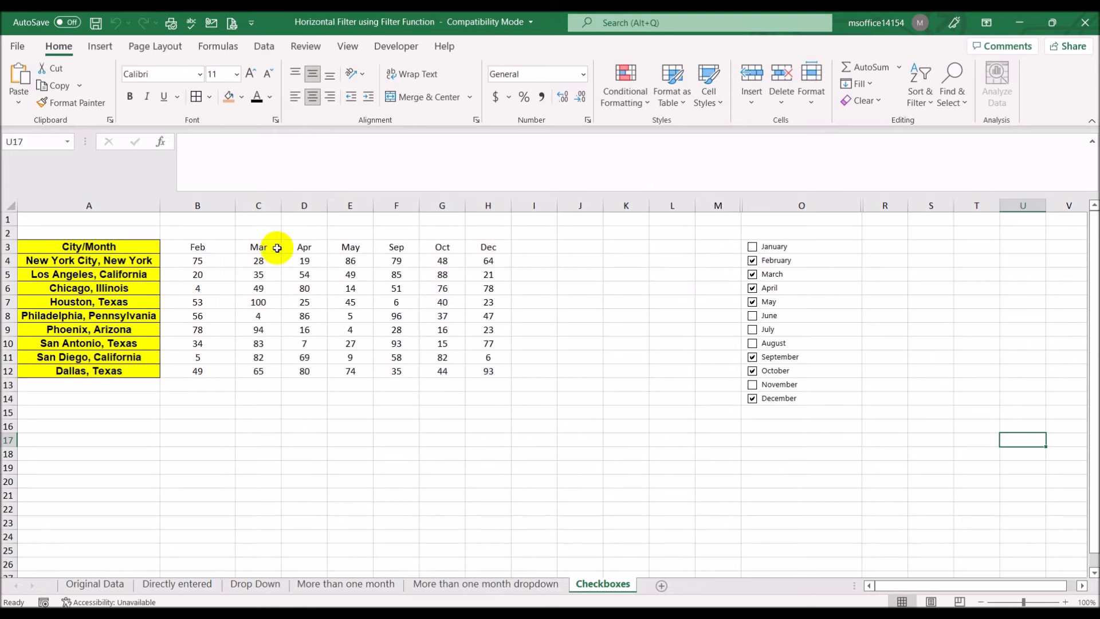
left_click(752, 330)
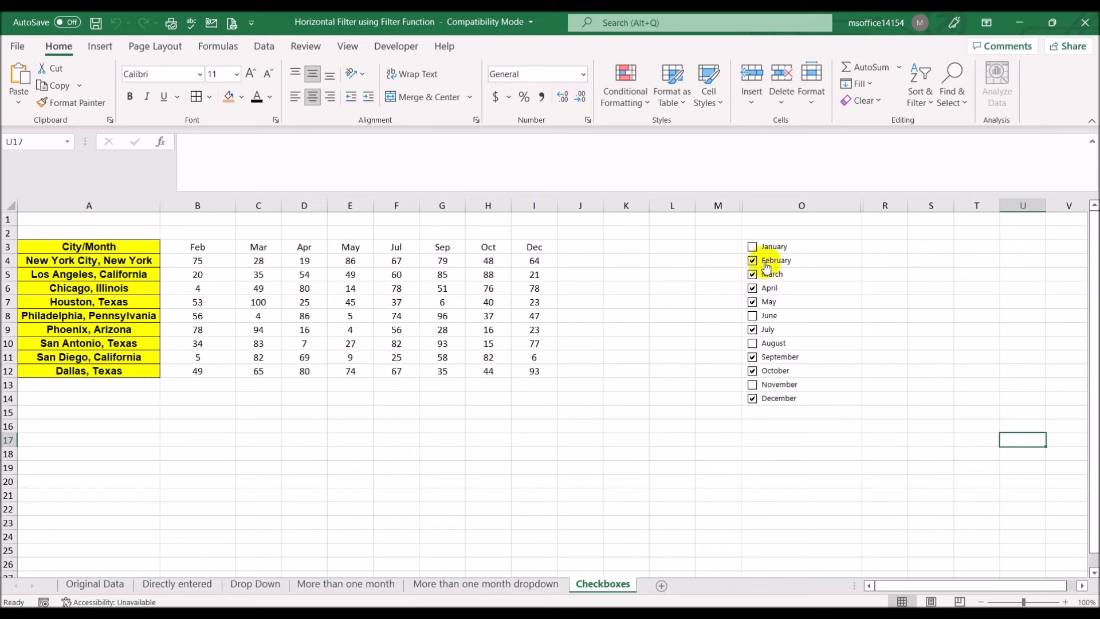
Check the January, June, August and November boxes so that all twelve months are included in the filtered table
left_click(753, 246)
left_click(754, 318)
left_click(754, 344)
left_click(752, 386)
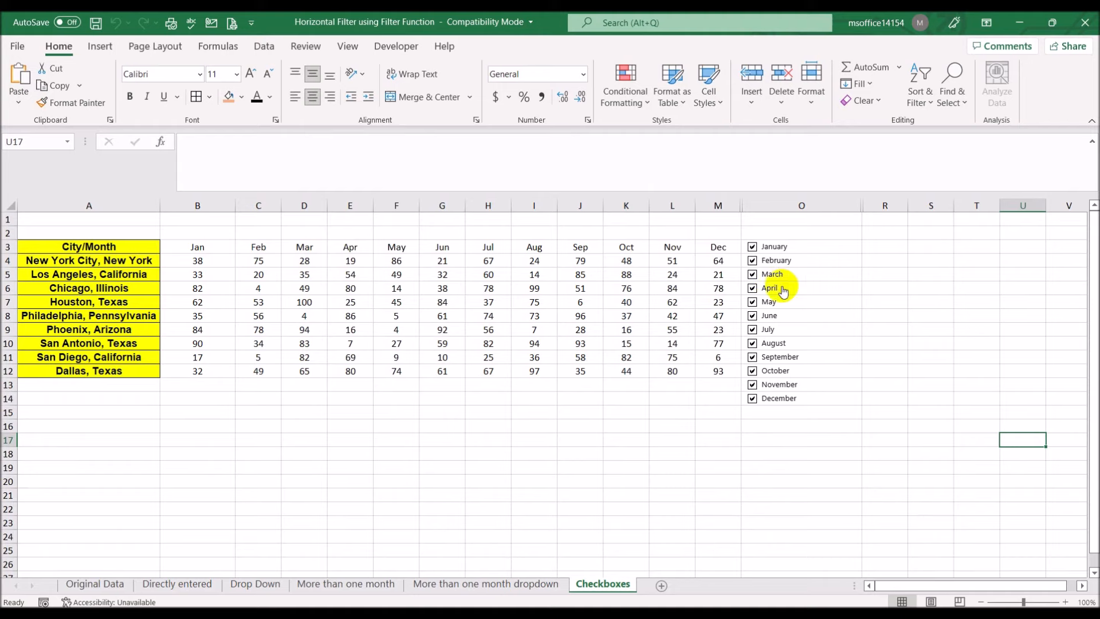
Uncheck the April, August, October, March, December and November boxes to test removing months from the filtered table
left_click(752, 288)
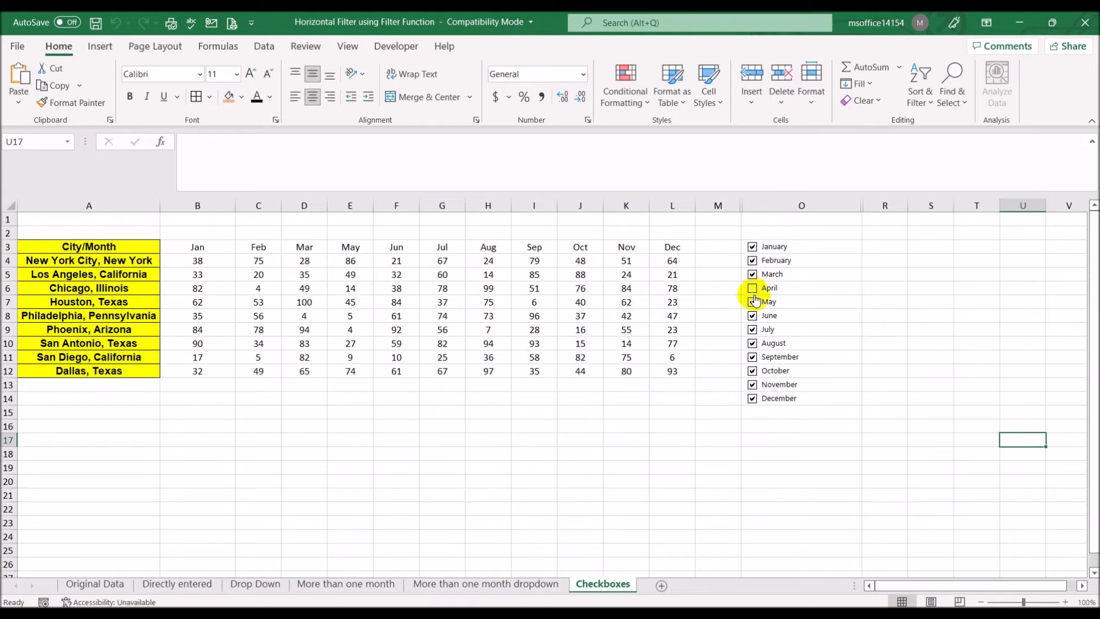
left_click(752, 343)
left_click(753, 372)
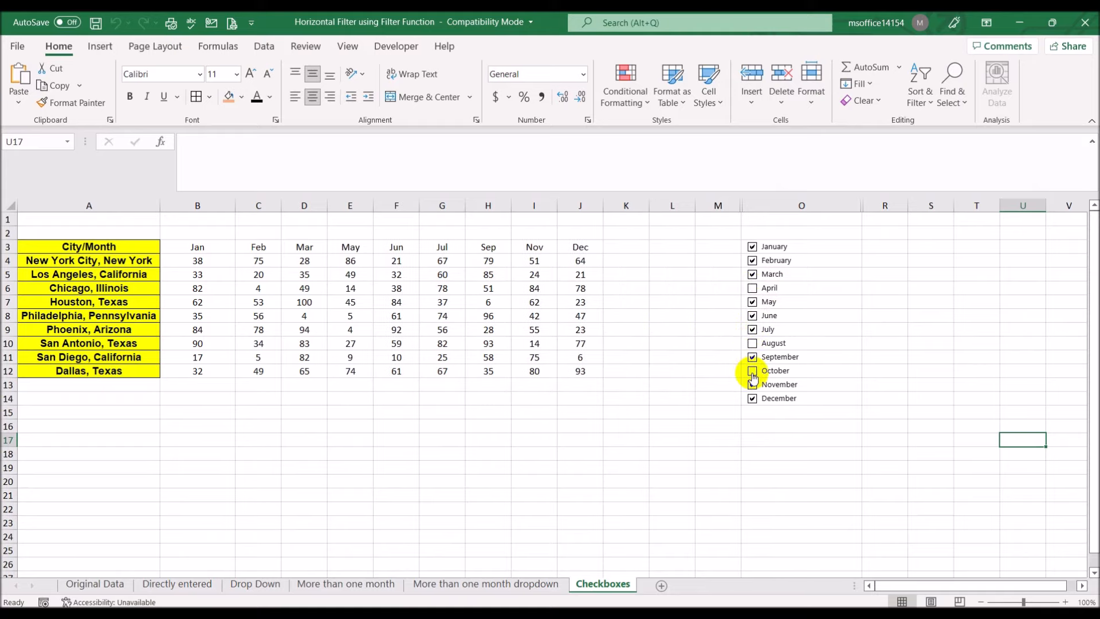
left_click(752, 274)
left_click(753, 398)
left_click(753, 386)
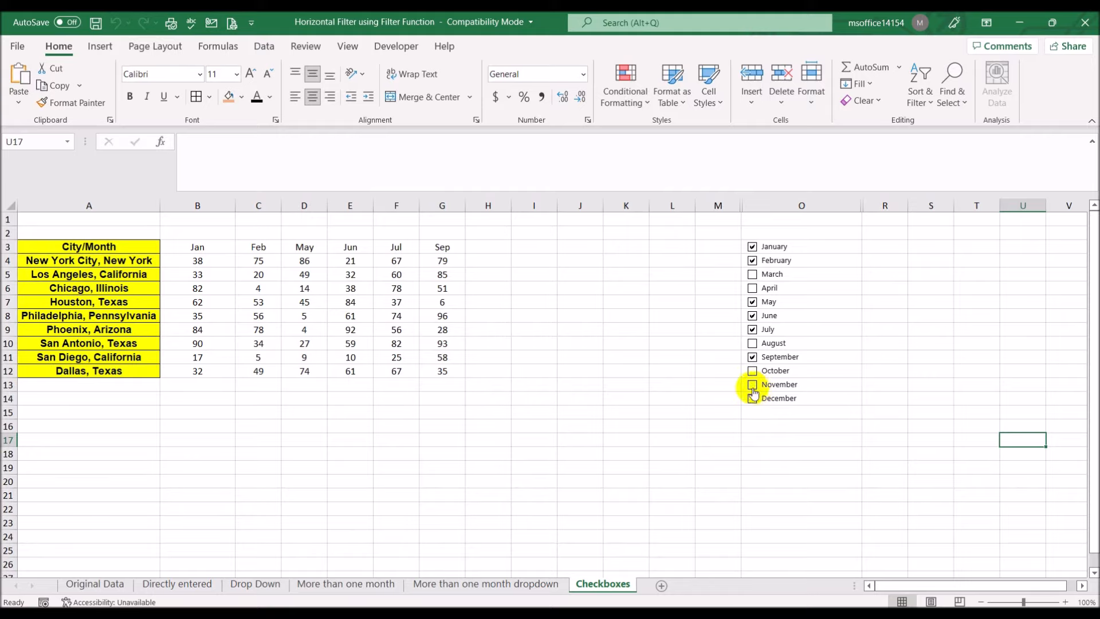
left_click(818, 473)
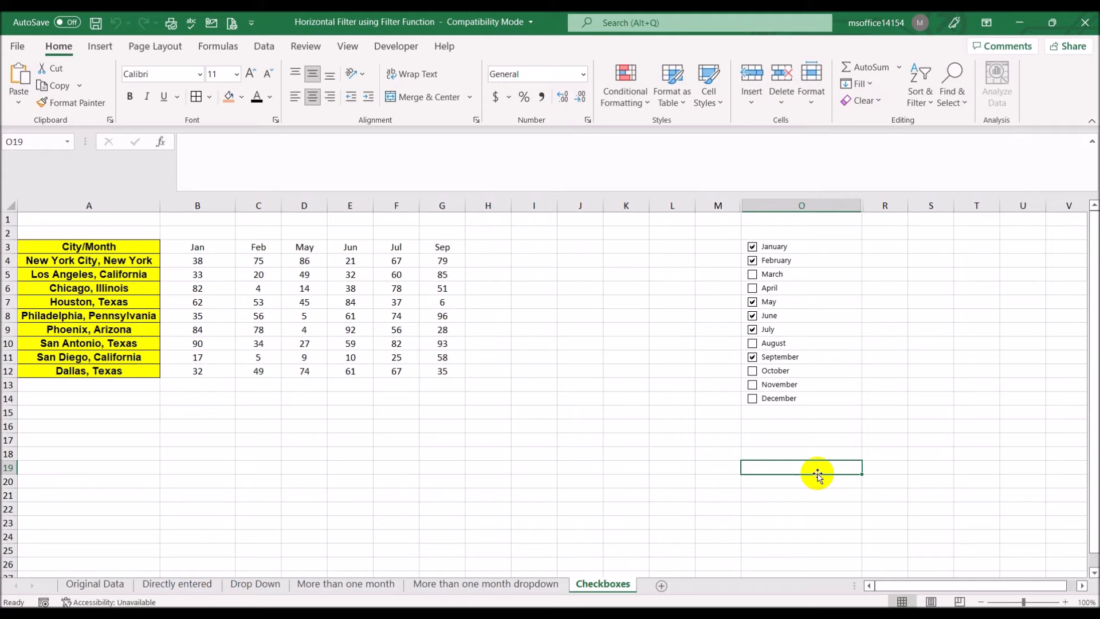
Review the Directly entered sheet, and choose Jun as the month in B1 of the Drop Down sheet
left_click(200, 588)
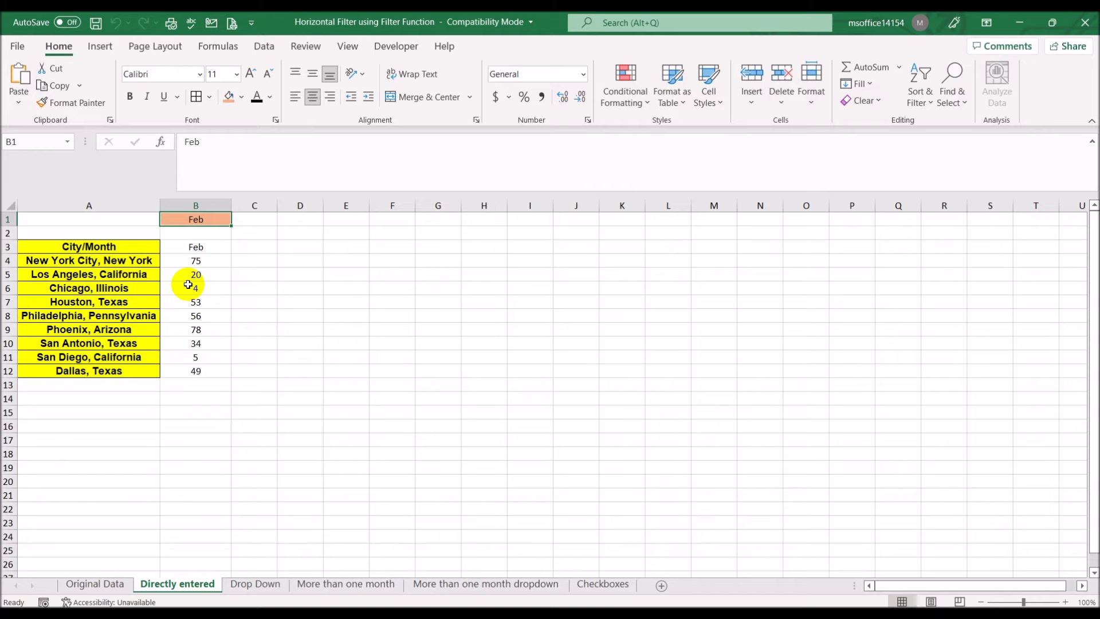
left_click(254, 585)
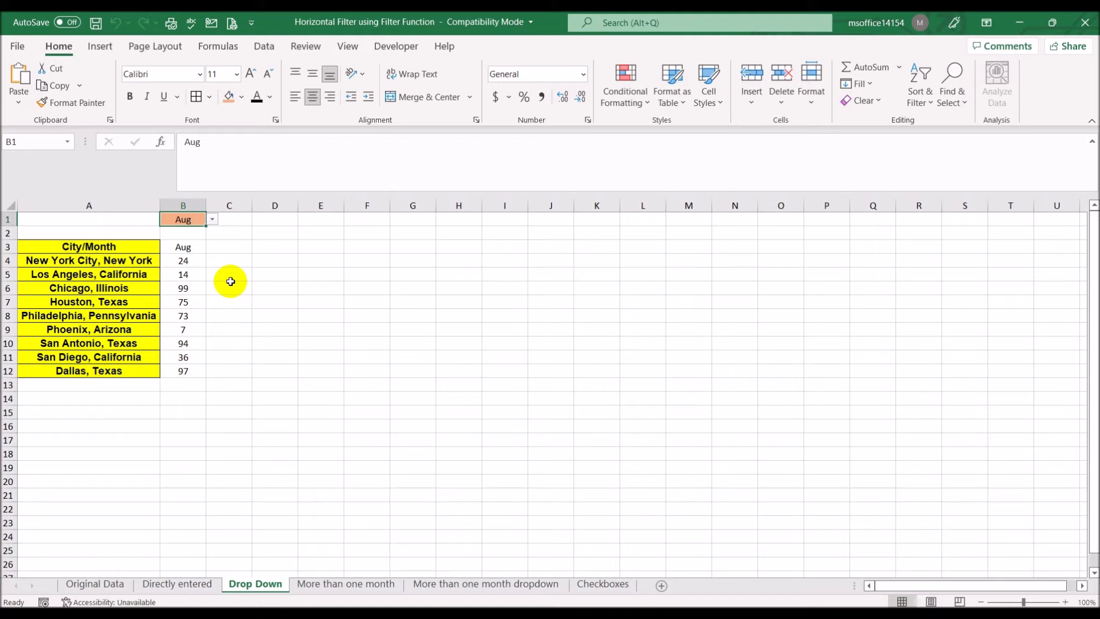
left_click(212, 220)
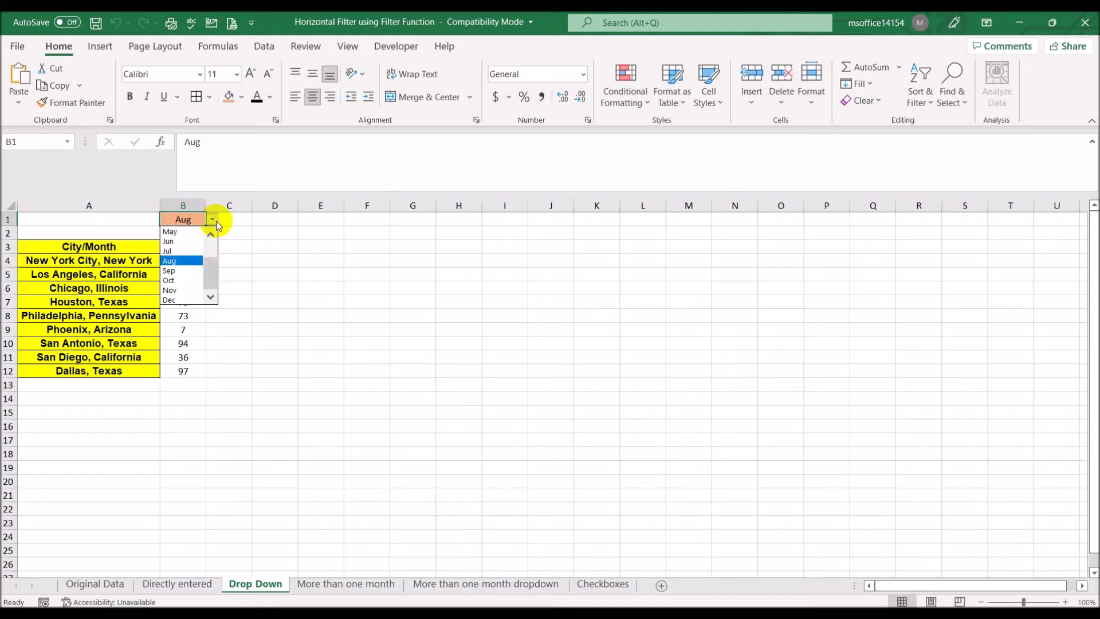
left_click(197, 241)
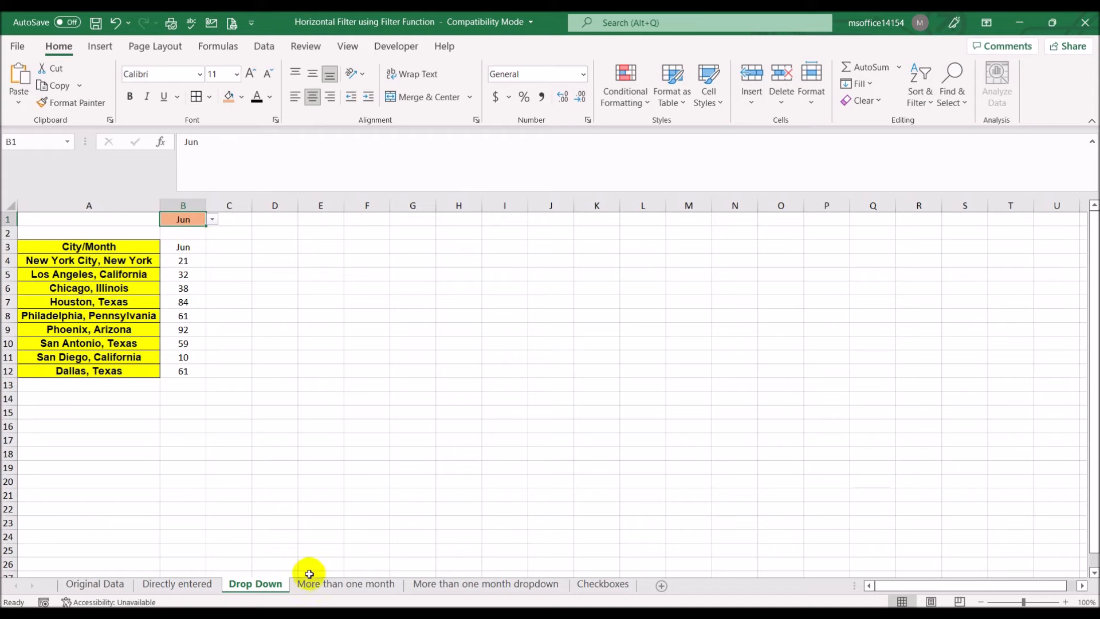
Review the More than one month, More than one month dropdown and Checkboxes sheets, ending on the Original Data sheet
left_click(314, 585)
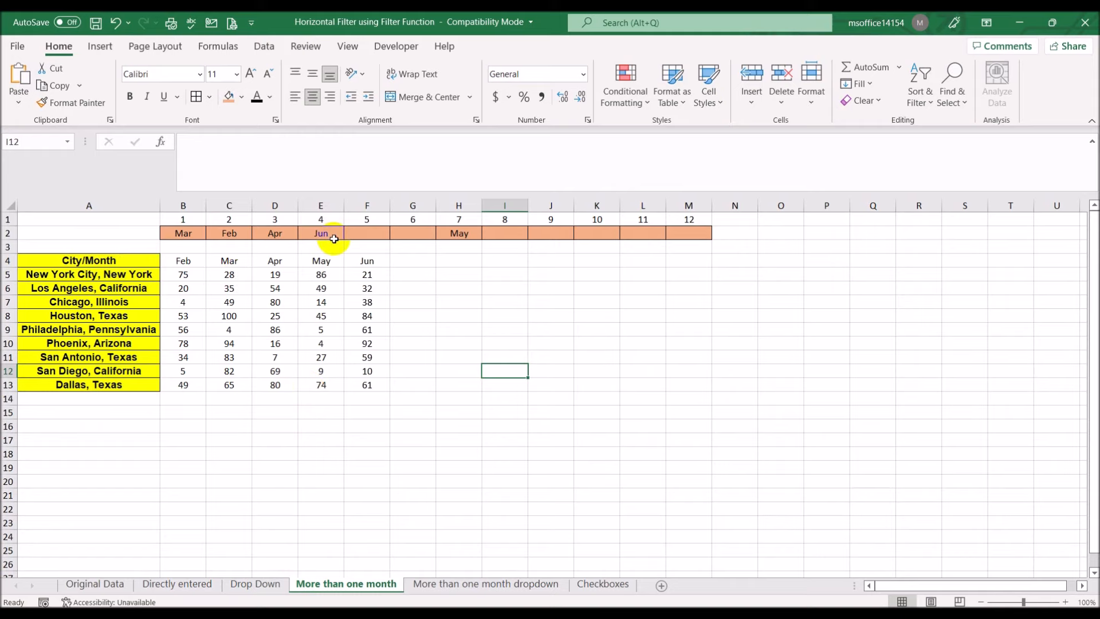
left_click(475, 584)
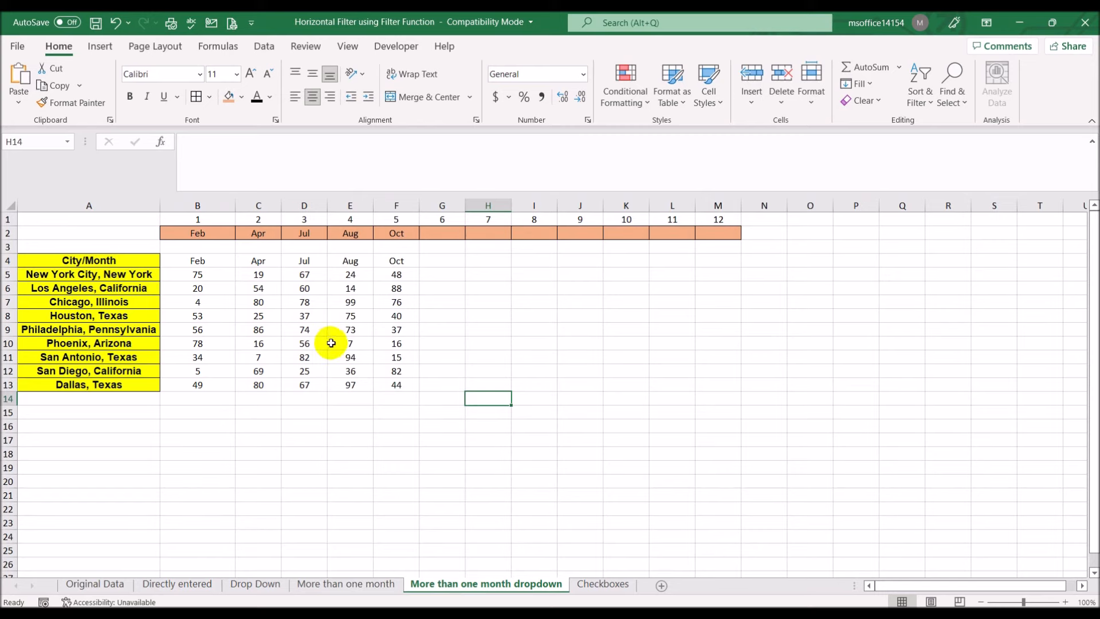
left_click(603, 585)
left_click(650, 409)
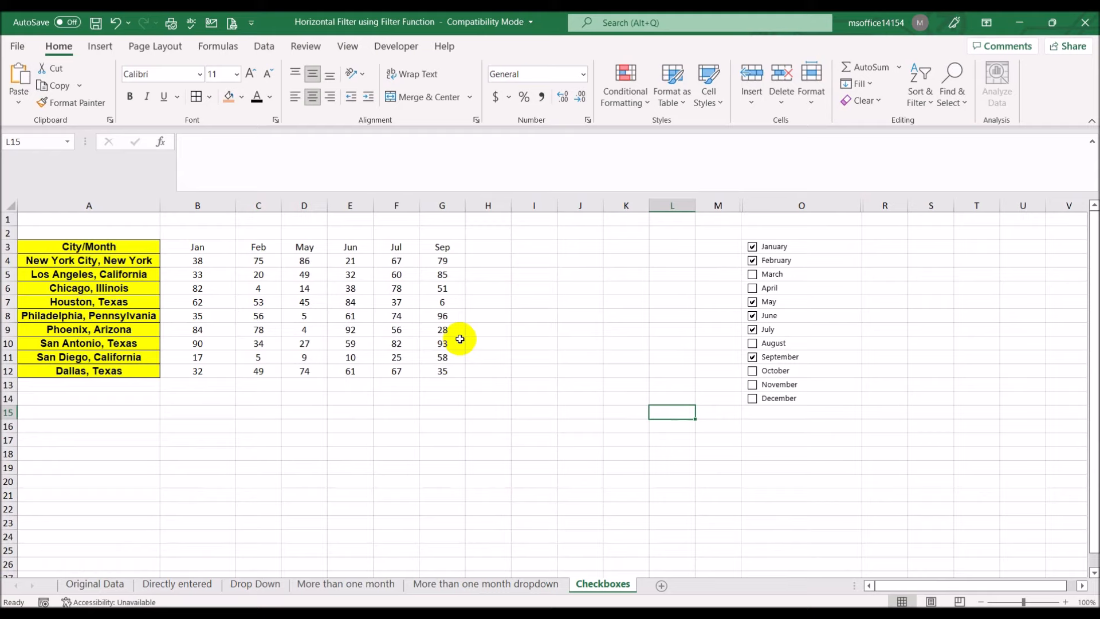
left_click(86, 586)
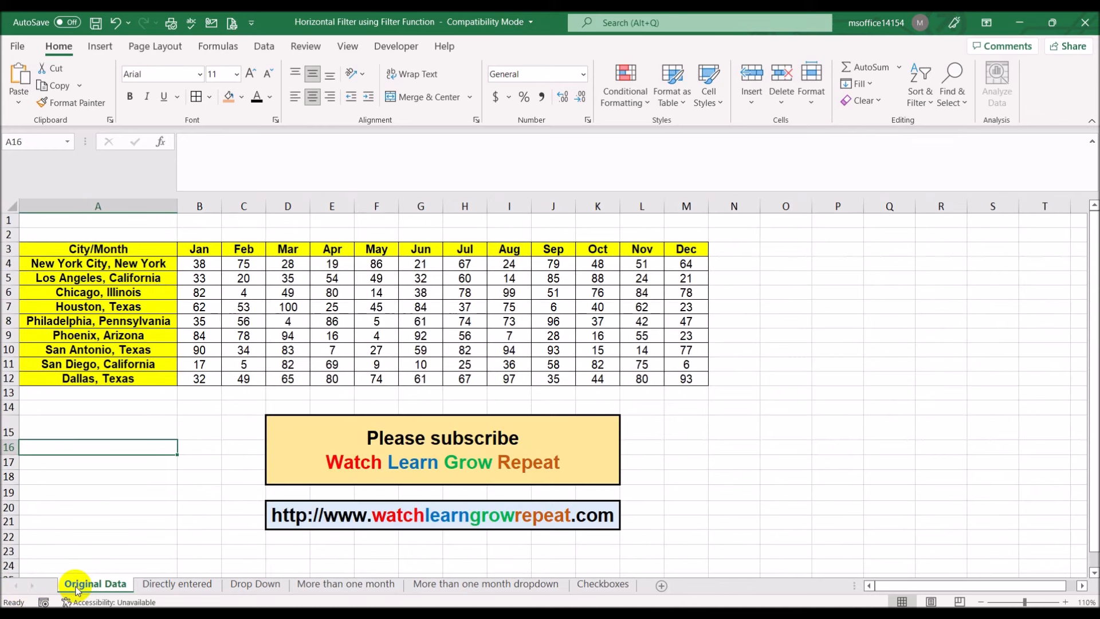